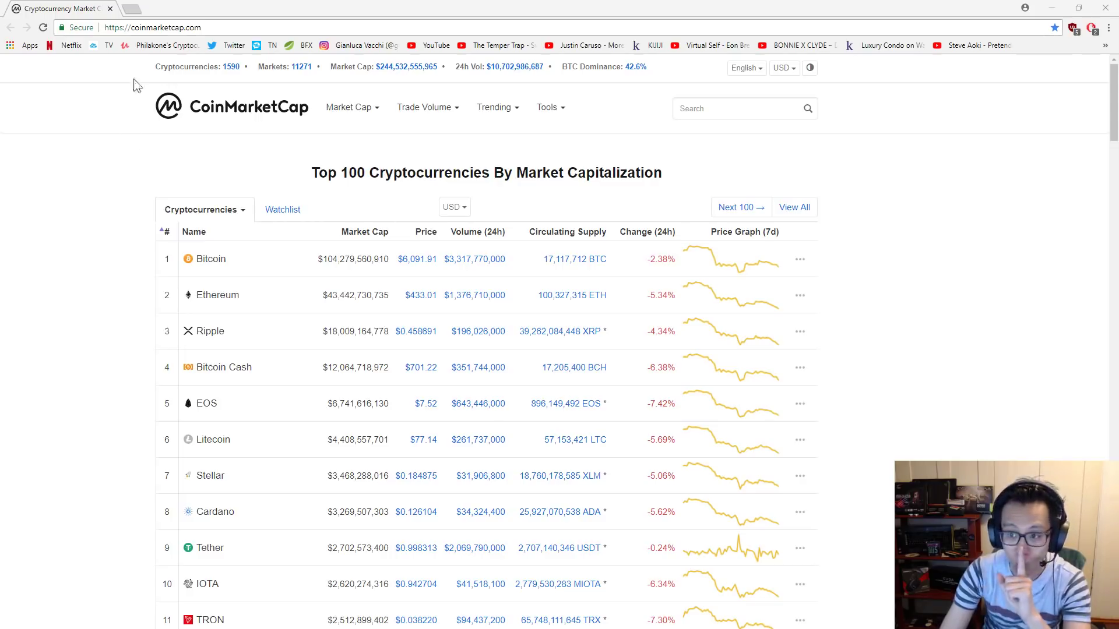
- Open Twitter in a new browser tab and go to the account's own profile page
click(132, 8)
click(235, 43)
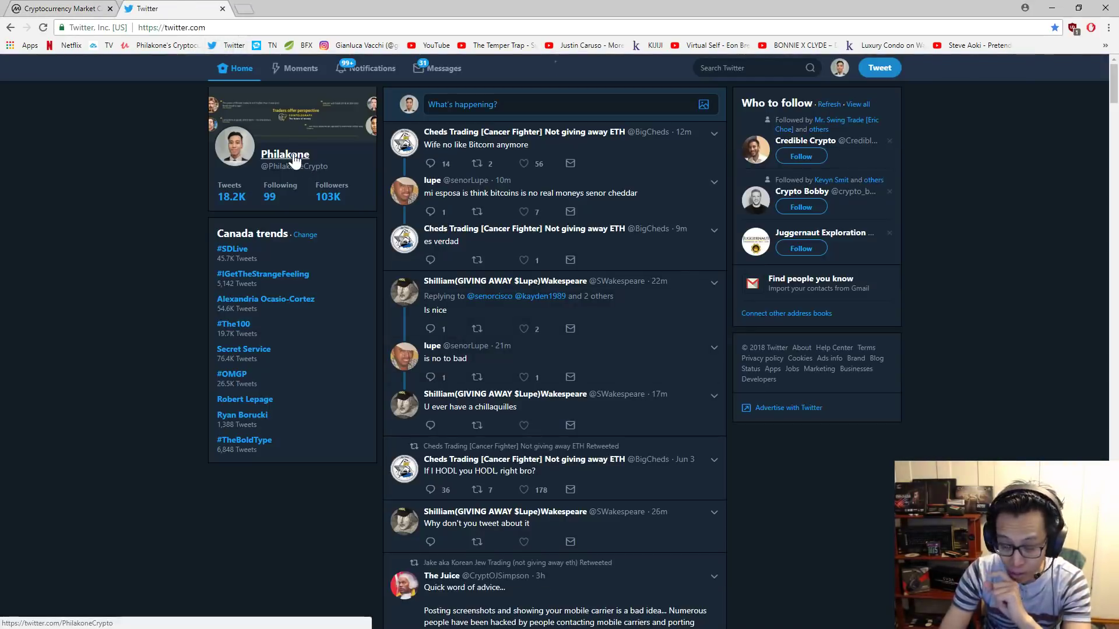
click(302, 166)
- Search the tweets on the profile page for "4,000"
scroll(426, 297, down, 15)
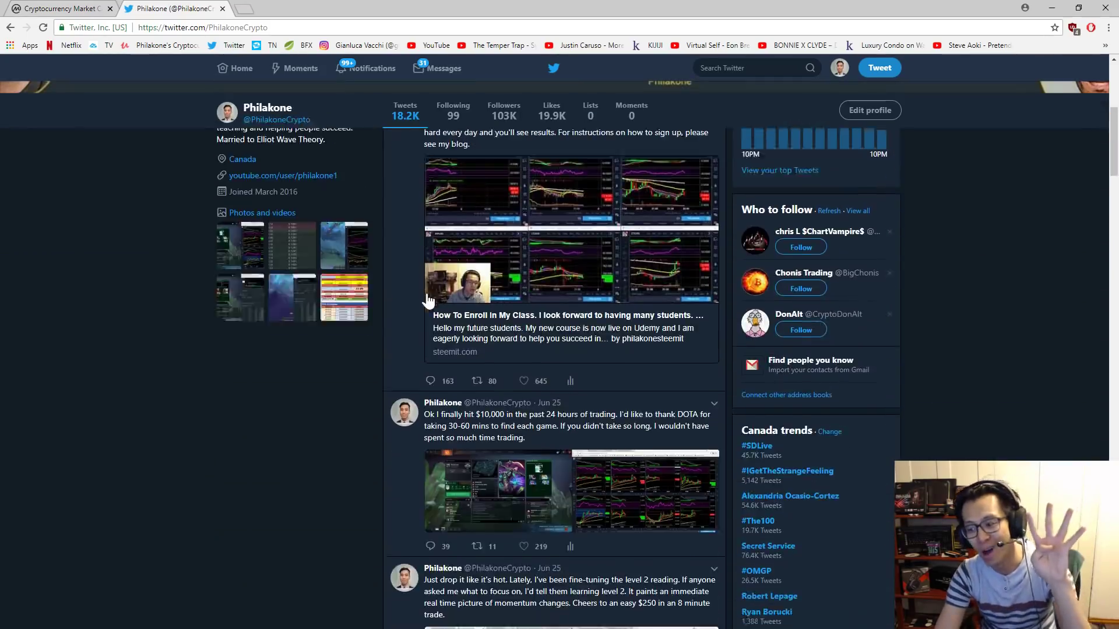
scroll(425, 300, down, 15)
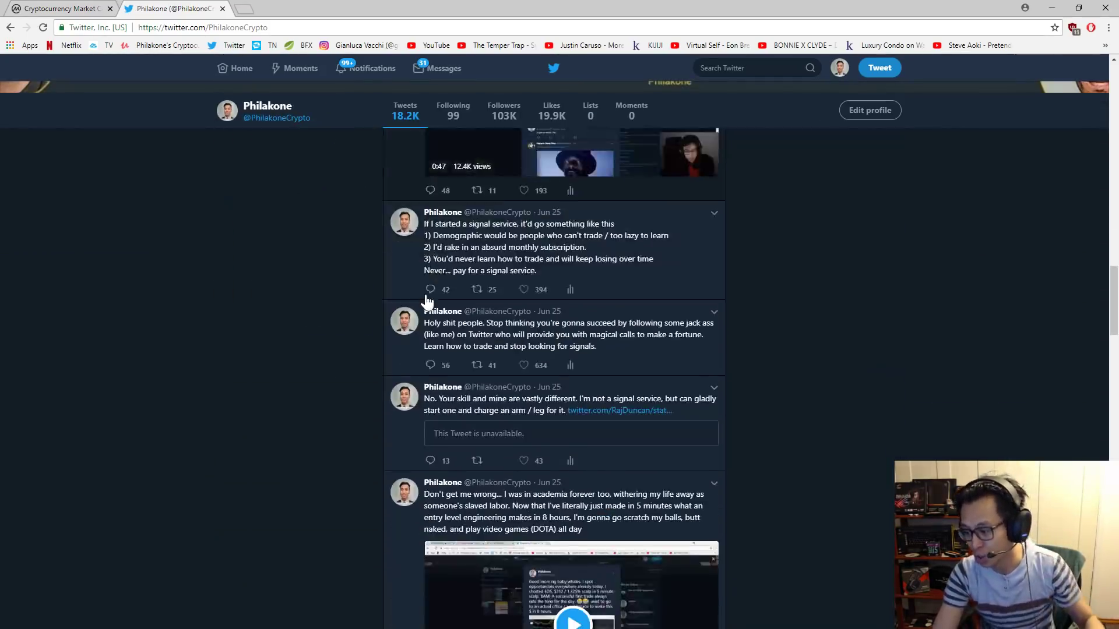
key(ctrl+f)
text(4,000)
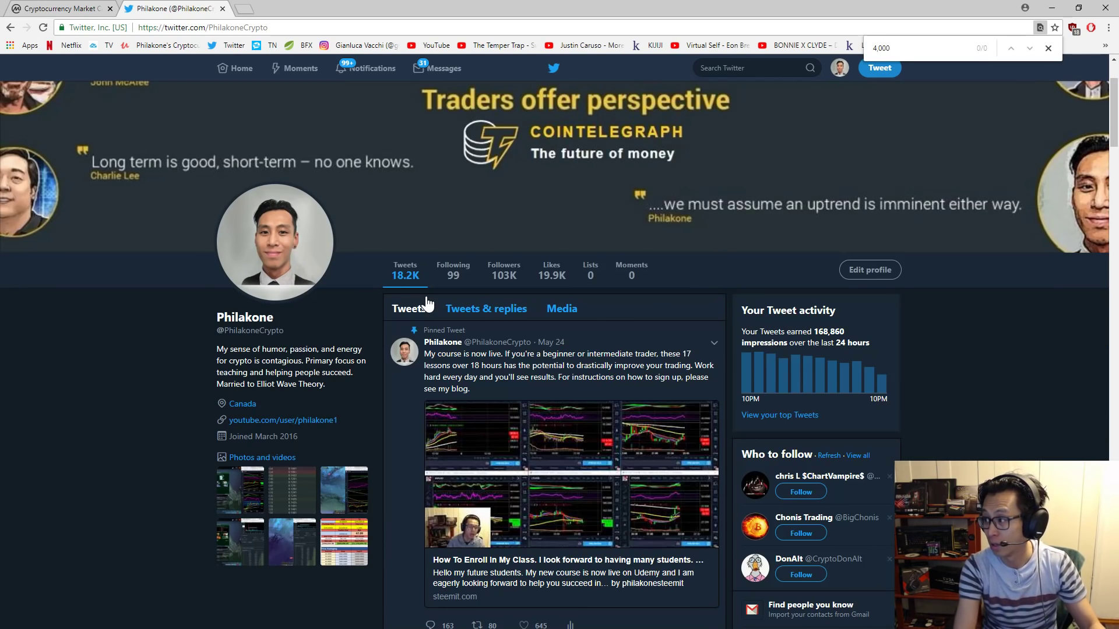
key(Escape)
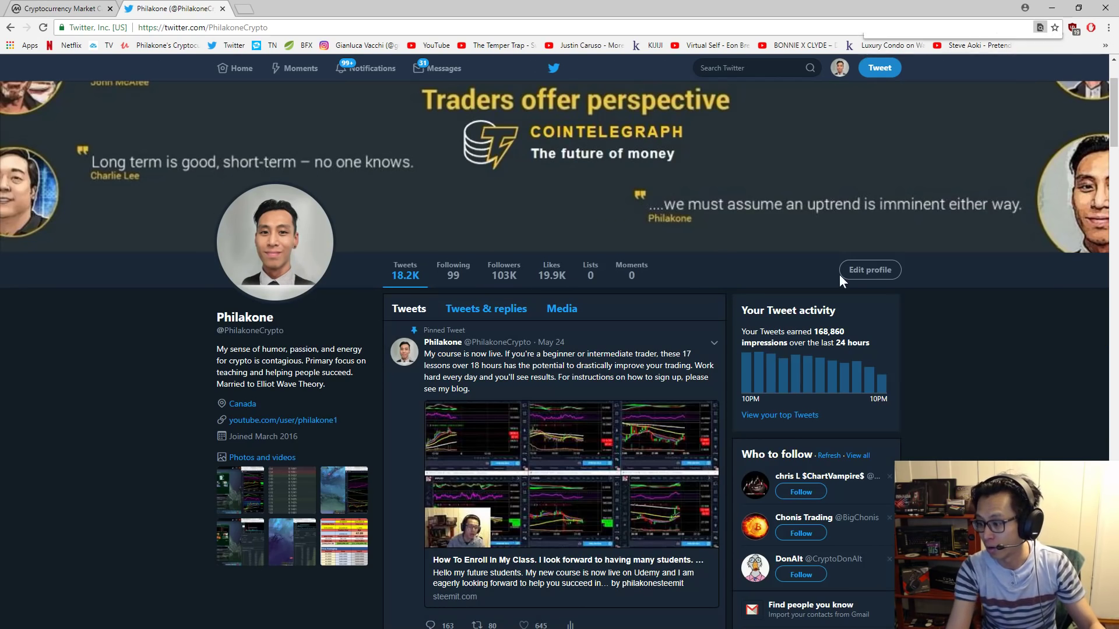
- Find the Jun 24 tweet "Come take $4,000 profit with me", watch its video full screen, and close the Twitter tab
scroll(716, 358, down, 15)
scroll(699, 265, down, 7)
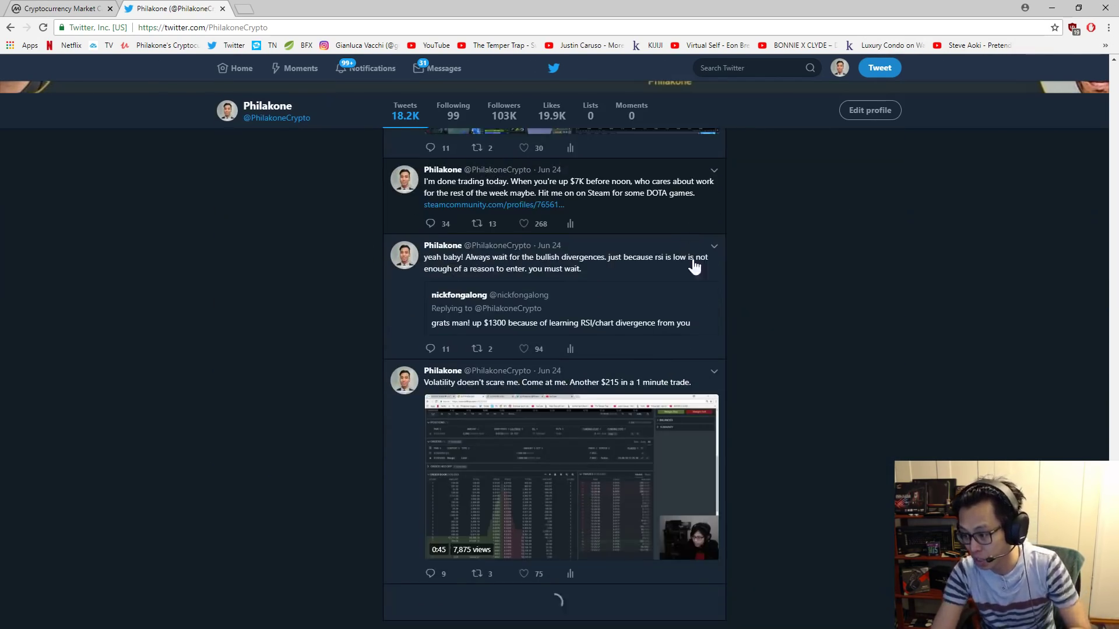
scroll(722, 335, down, 4)
scroll(757, 334, down, 4)
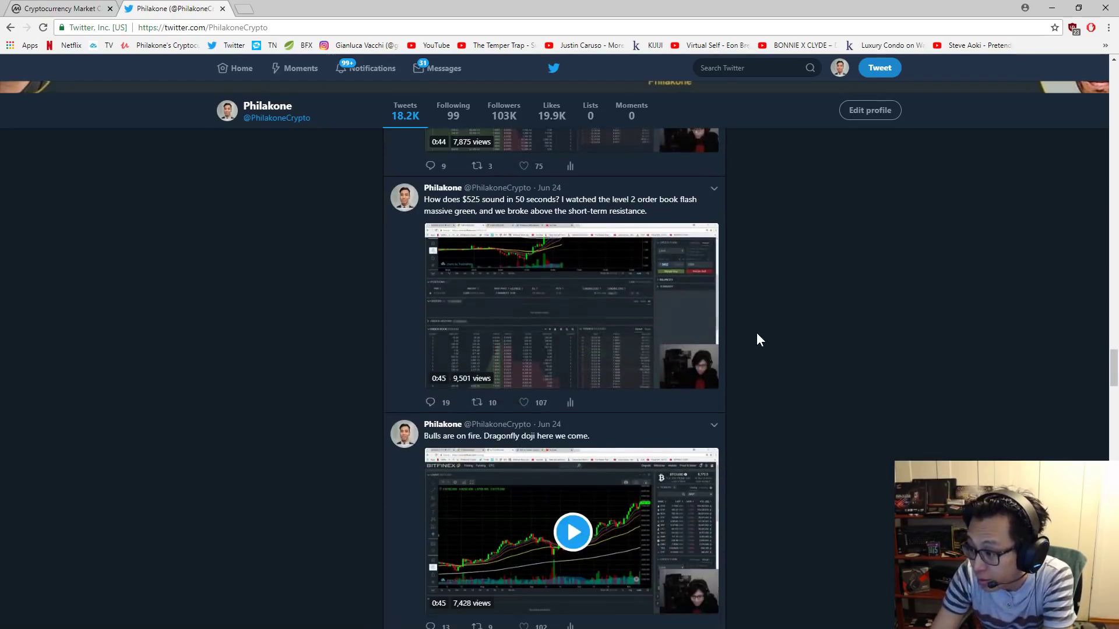
scroll(763, 335, down, 9)
scroll(770, 338, down, 4)
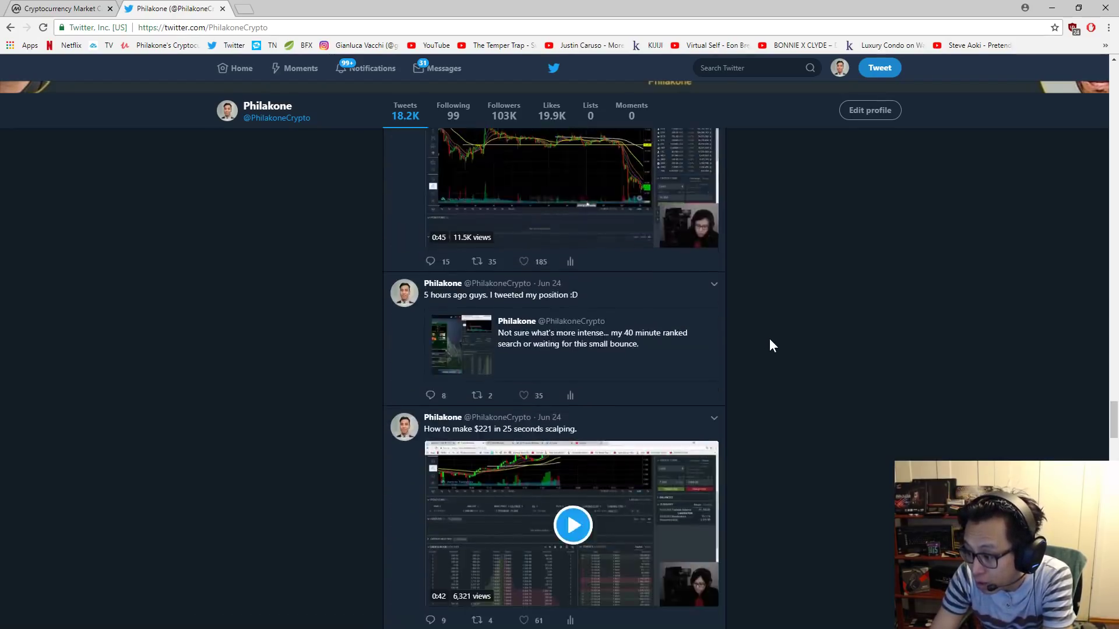
scroll(771, 341, down, 5)
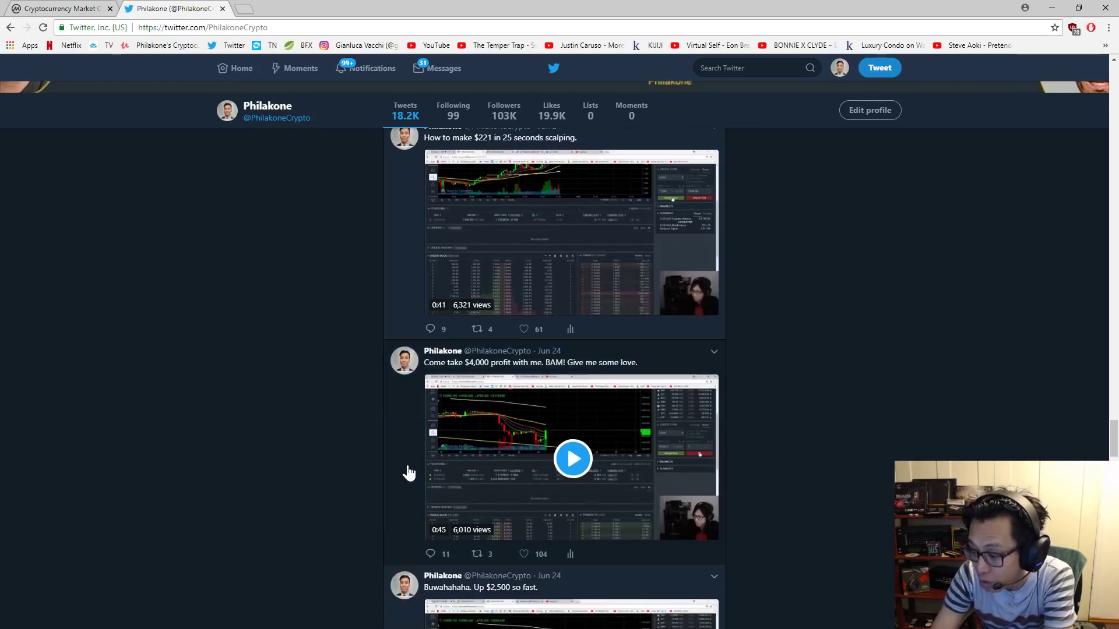
click(408, 469)
click(682, 335)
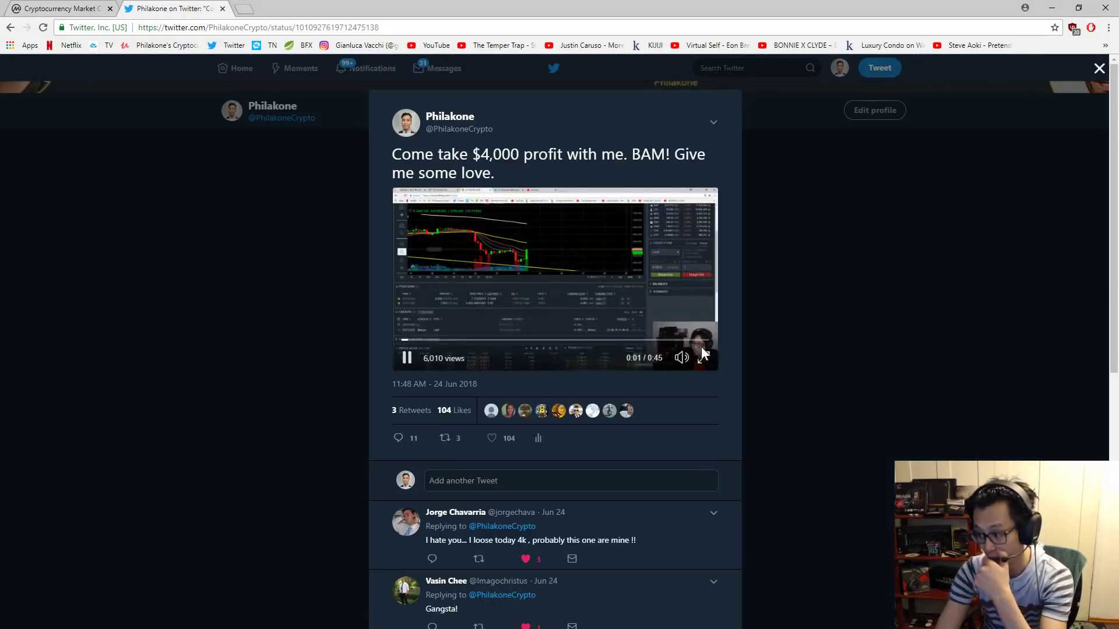
click(704, 356)
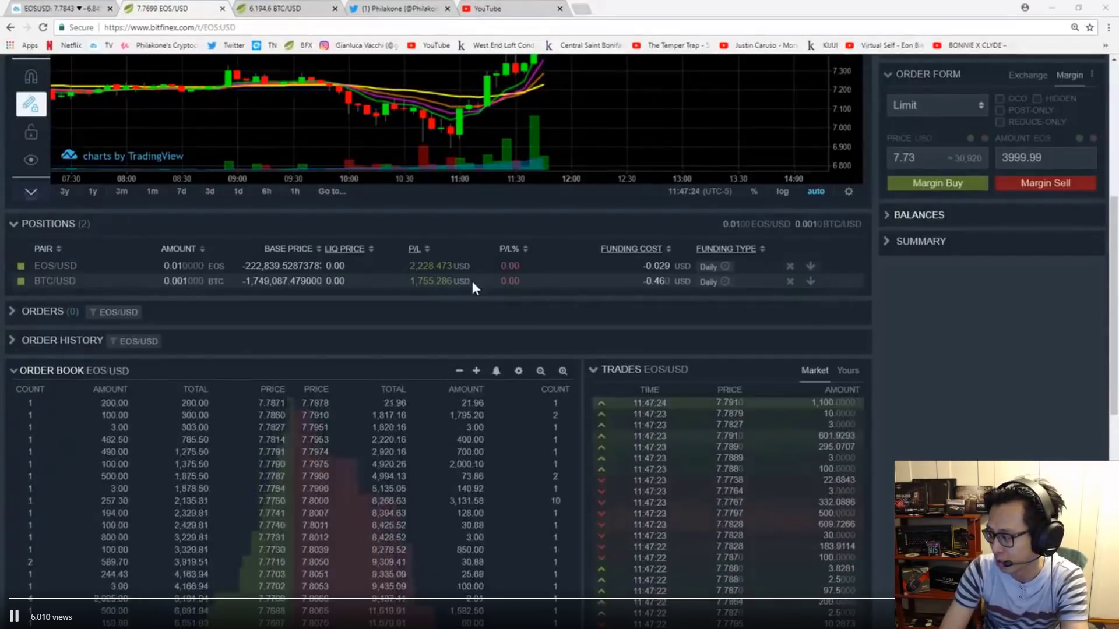
key(Escape)
click(222, 9)
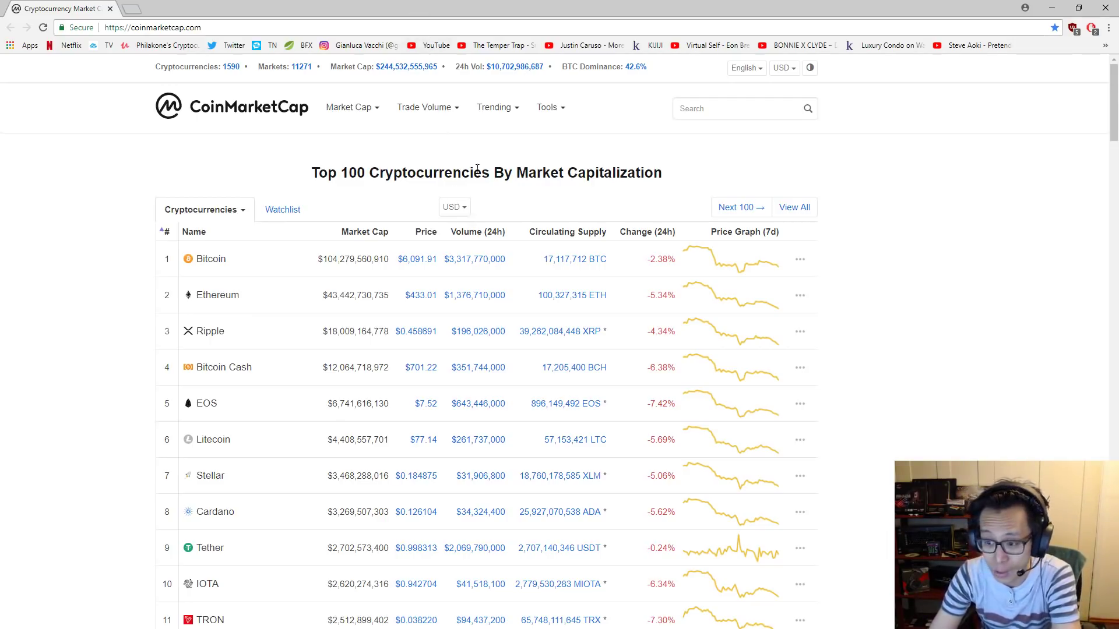
- Open Bitcoin's trading volume details on CoinMarketCap and view its historical data
click(476, 263)
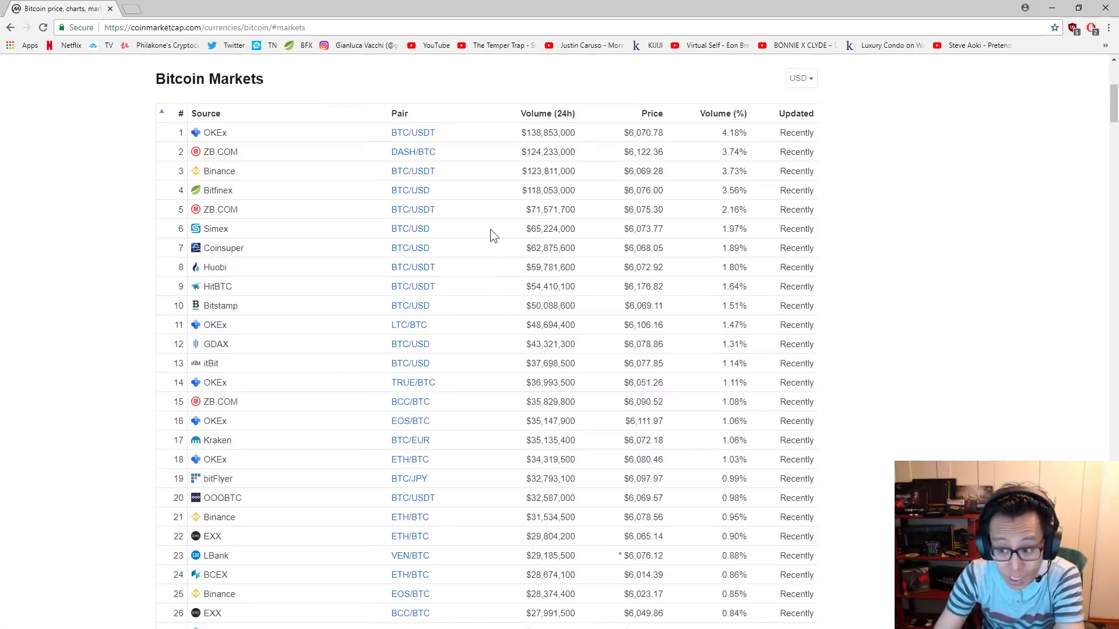
scroll(491, 229, up, 4)
click(412, 282)
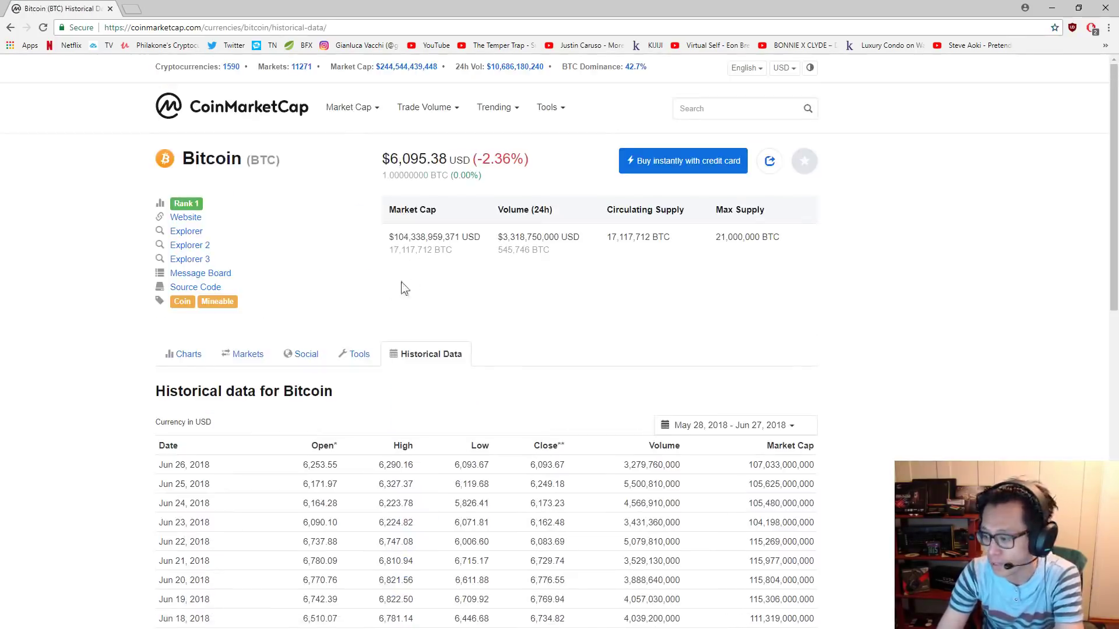
scroll(345, 325, down, 3)
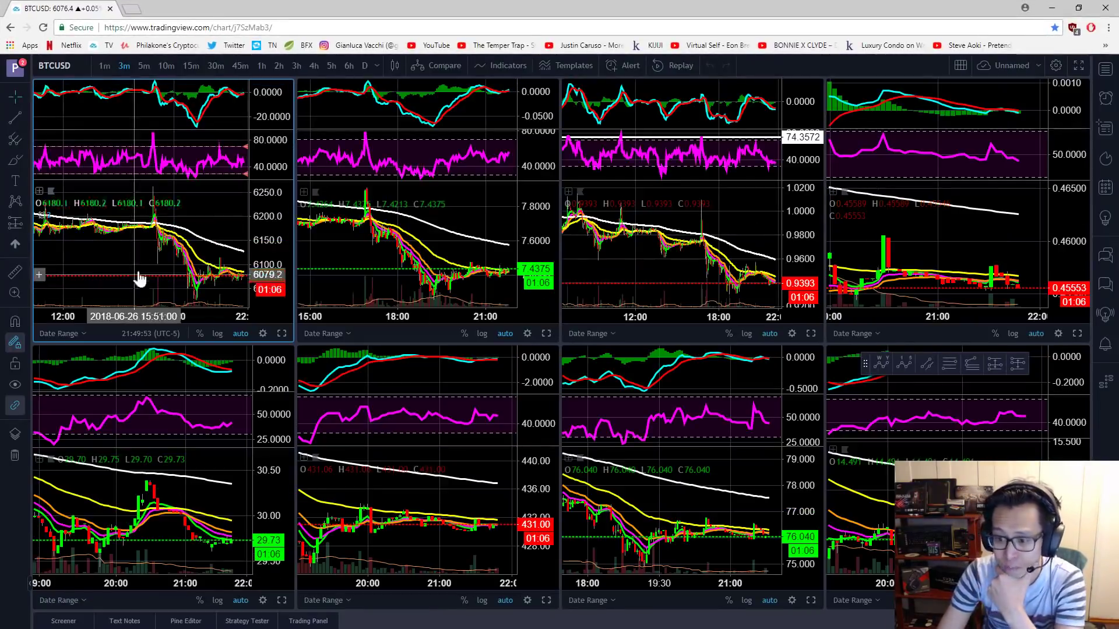
- Examine the recent 3-minute candles on the BTCUSD and XRPUSD charts in the TradingView layout
right_click(157, 251)
mouse_move(177, 250)
mouse_down()
mouse_move(133, 249)
mouse_move(192, 238)
mouse_up()
scroll(182, 238, up, 7)
right_click(184, 239)
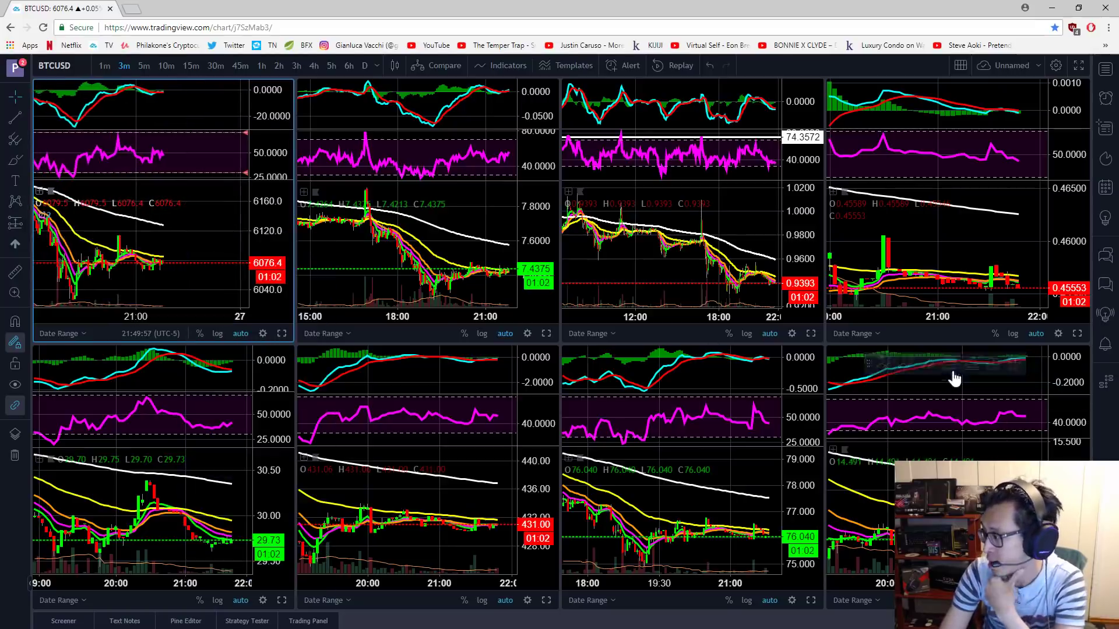
click(942, 217)
scroll(921, 233, down, 2)
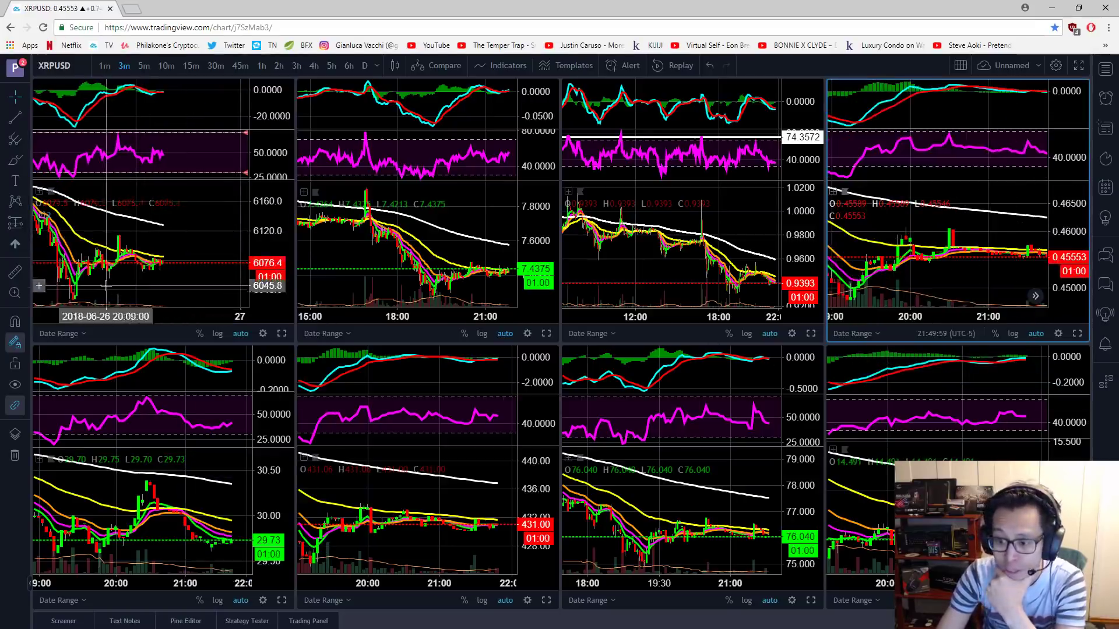
- Measure the evening price drop from the spike high to the low on the BTCUSD and EOSUSD charts
drag(109, 284, 140, 282)
scroll(165, 182, down, 3)
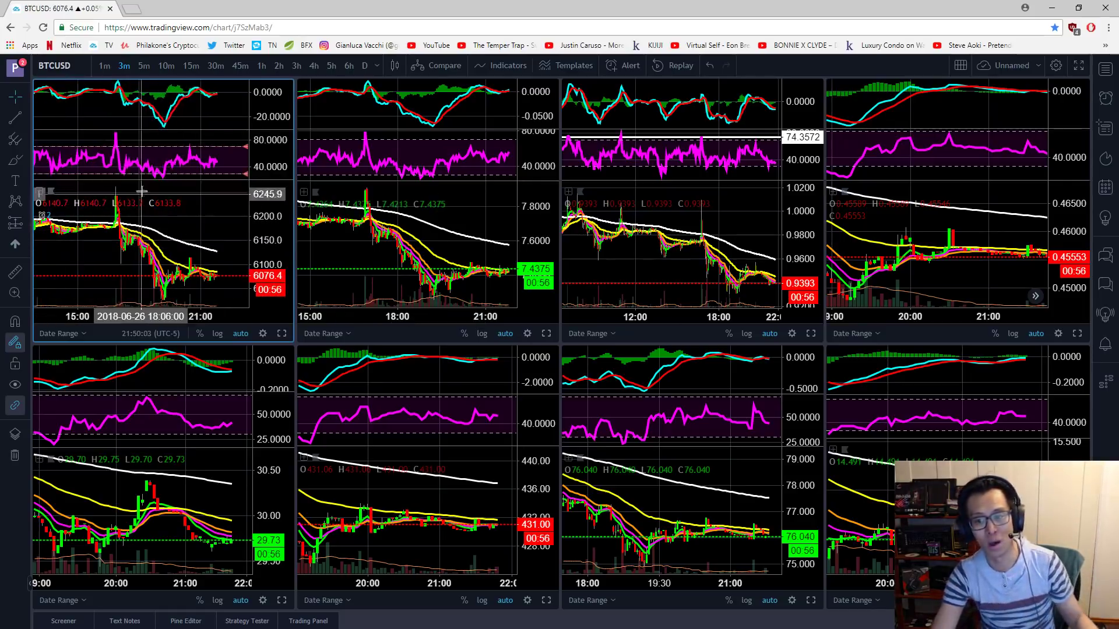
drag(146, 185, 214, 304)
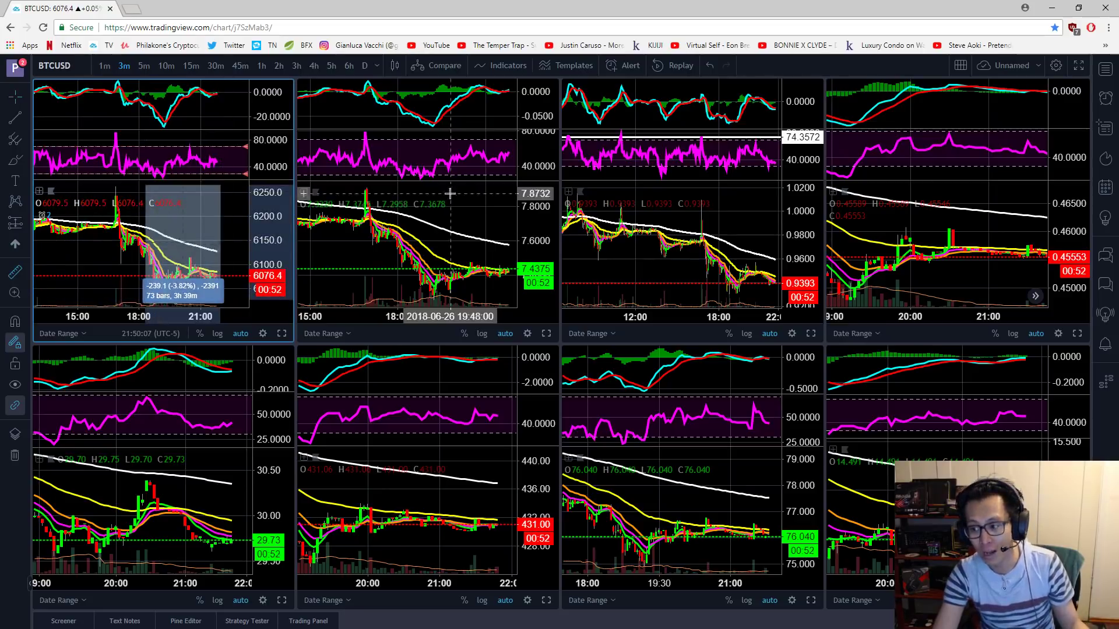
drag(450, 187, 495, 303)
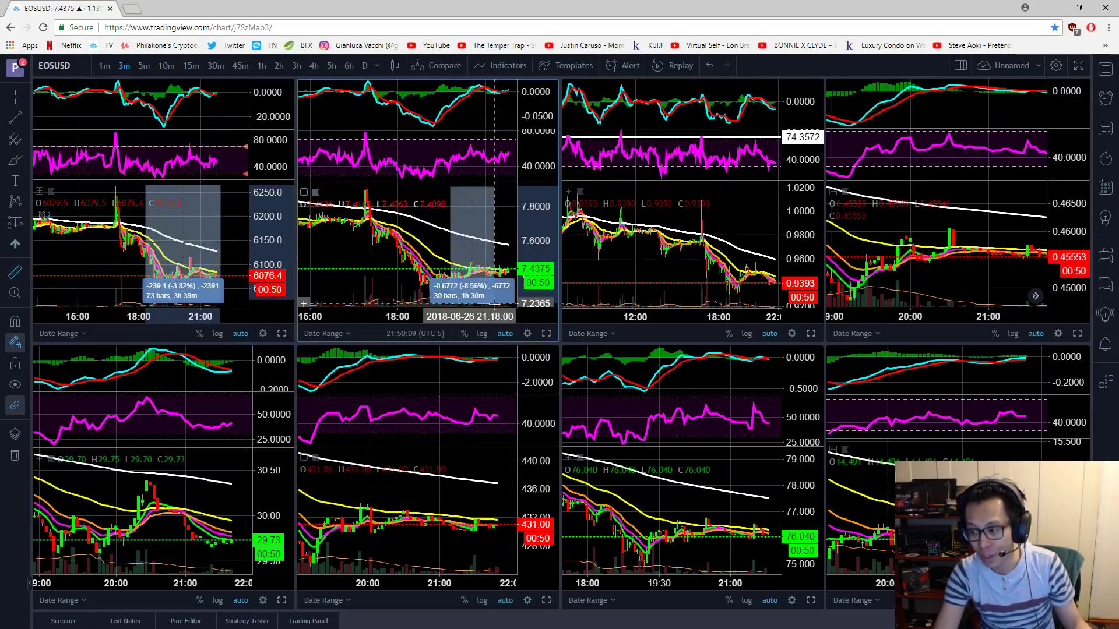
scroll(200, 294, up, 2)
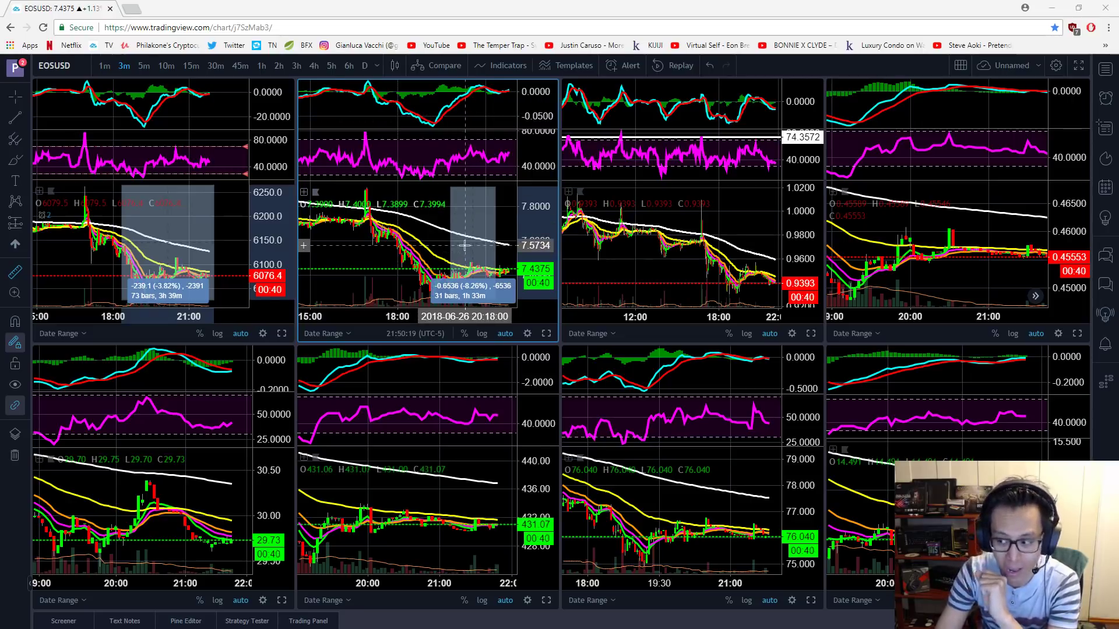
scroll(465, 245, up, 2)
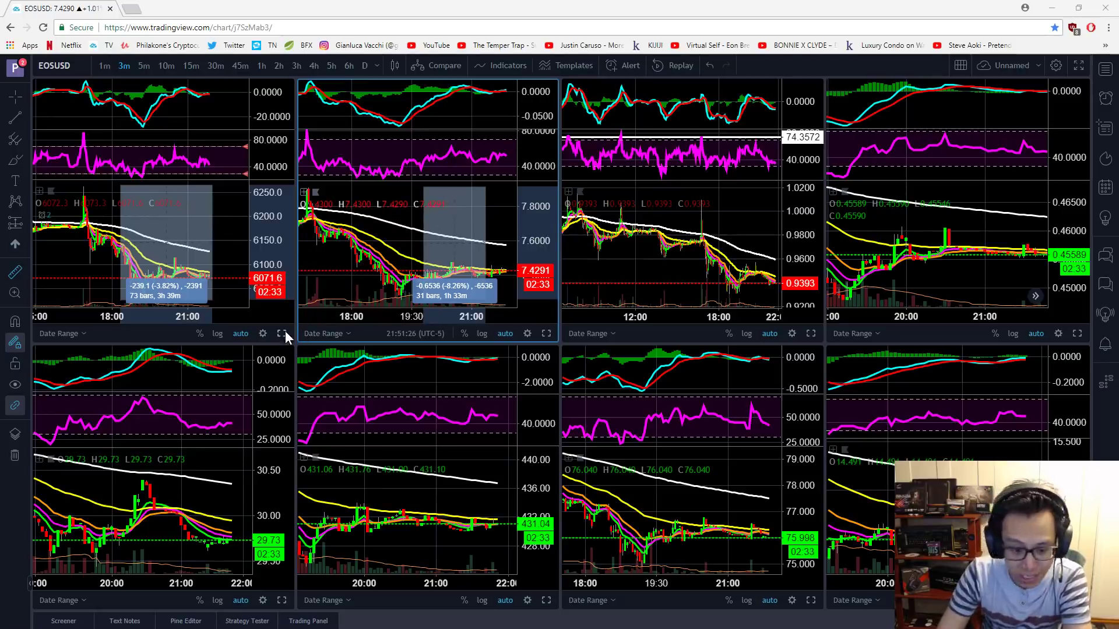
- Maximize the BTCUSD chart, clear the price measurement, and expand the price pane to fill the chart area
click(283, 334)
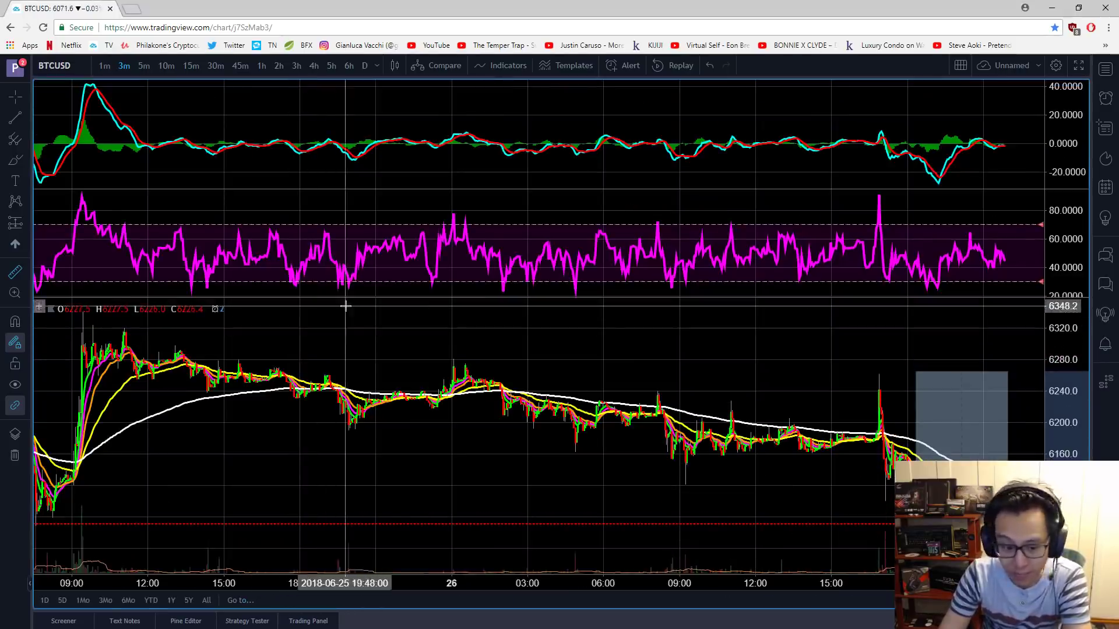
click(569, 344)
drag(533, 350, 352, 350)
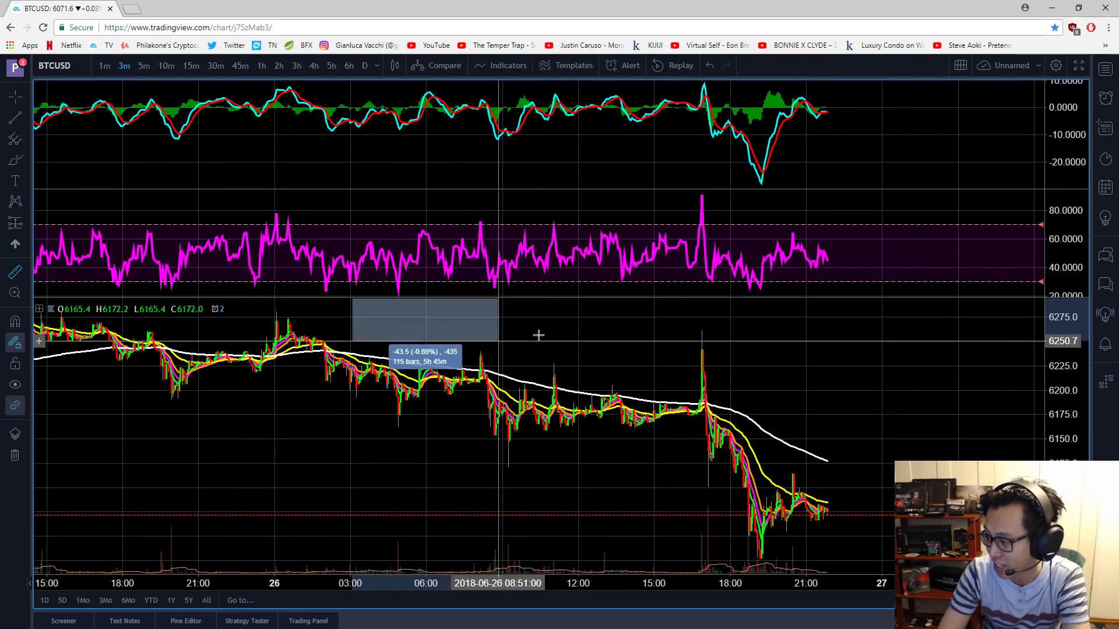
scroll(560, 339, down, 2)
click(649, 345)
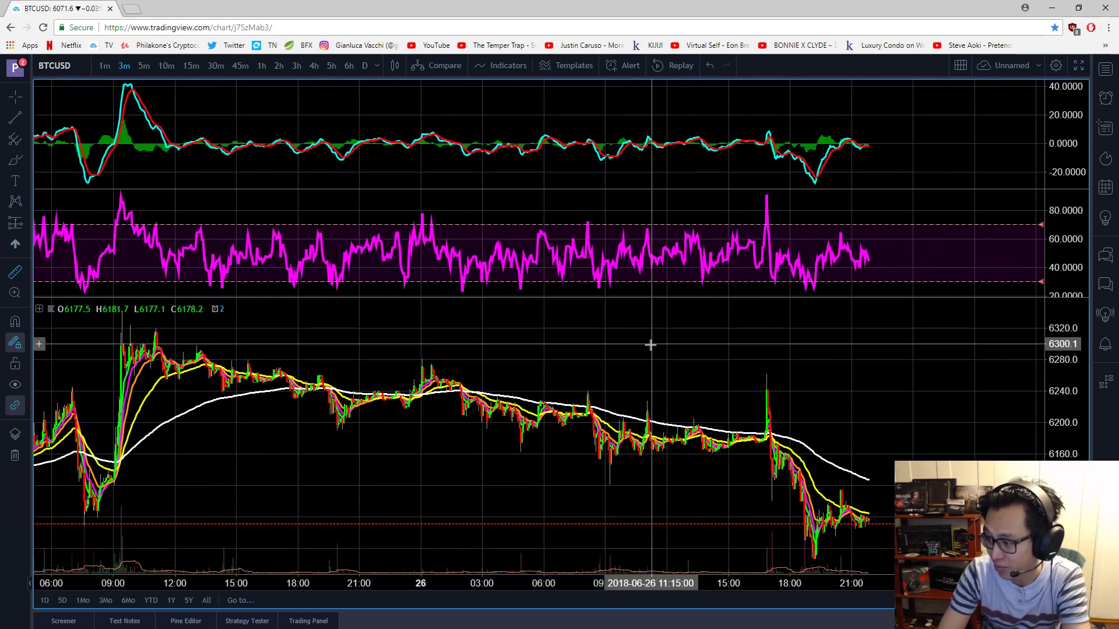
double_click(575, 347)
- Set the BTCUSD chart to the 10-minute interval and examine the price action since June 22
click(166, 65)
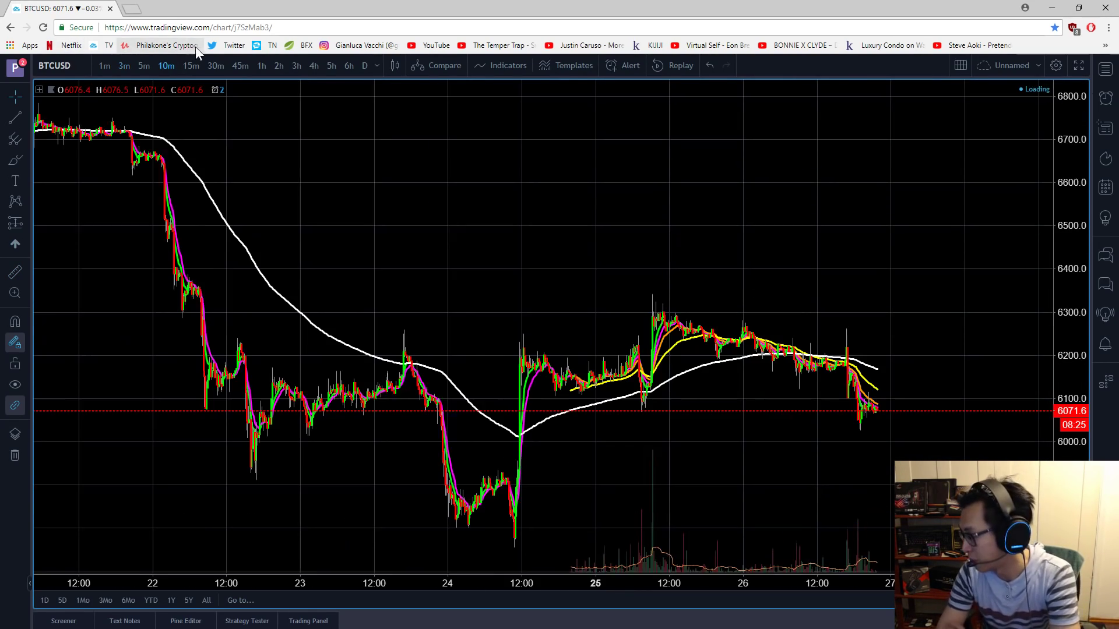
right_click(663, 202)
drag(578, 195, 721, 154)
scroll(457, 175, up, 3)
scroll(721, 153, down, 5)
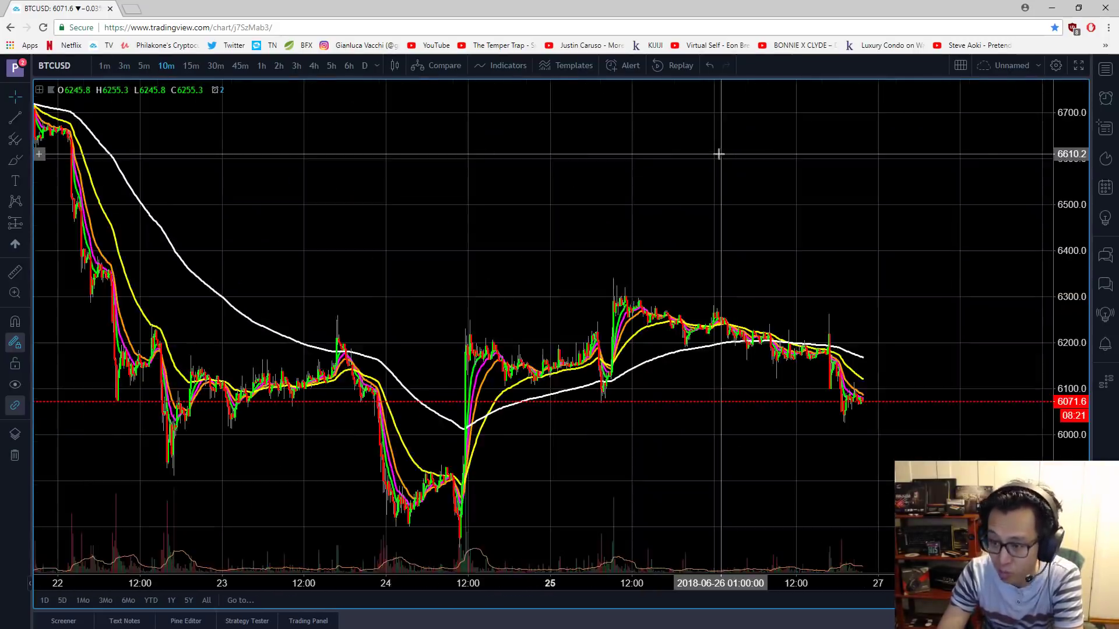
- Set the BTCUSD chart to the 6-hour interval and examine the candles and moving averages from May through June
click(348, 66)
scroll(739, 317, down, 2)
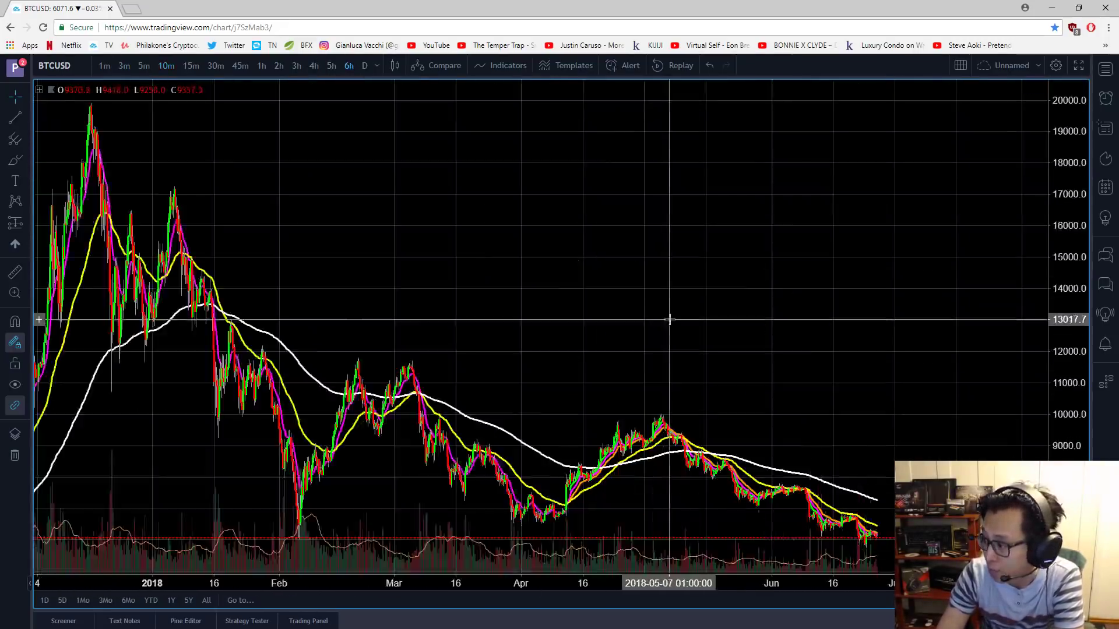
scroll(745, 315, up, 4)
scroll(692, 237, up, 5)
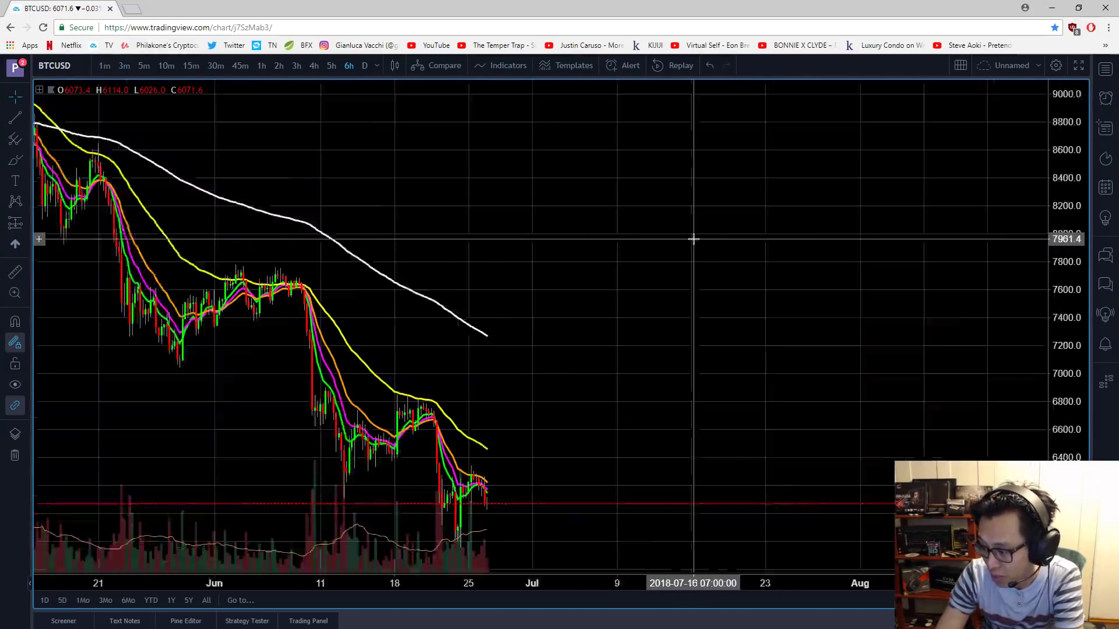
right_click(694, 240)
drag(626, 280, 665, 287)
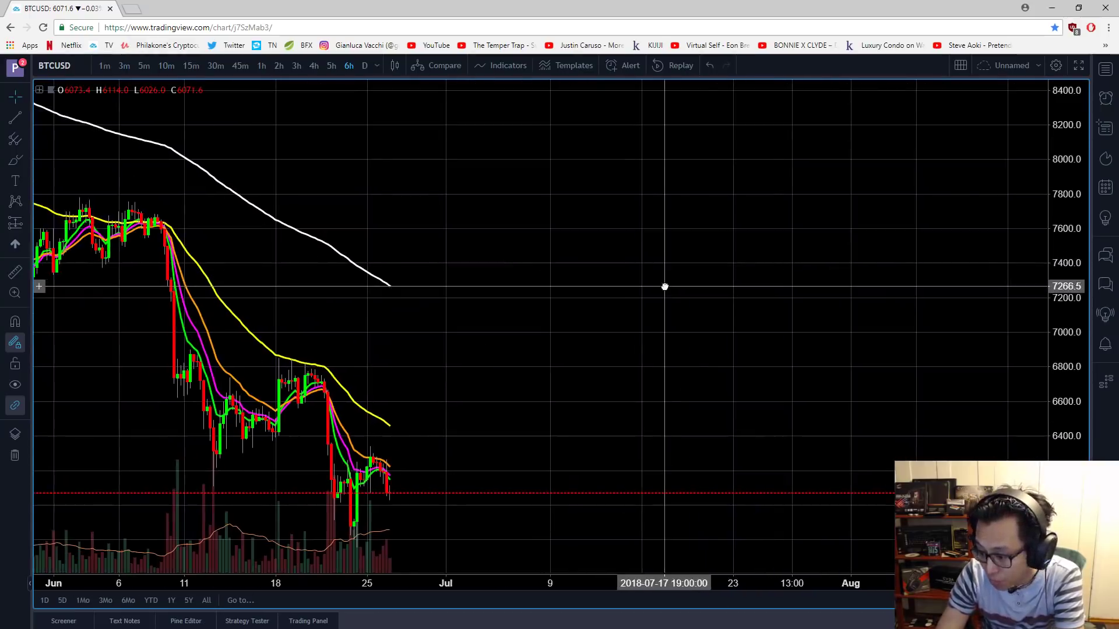
drag(763, 293, 831, 320)
right_click(645, 430)
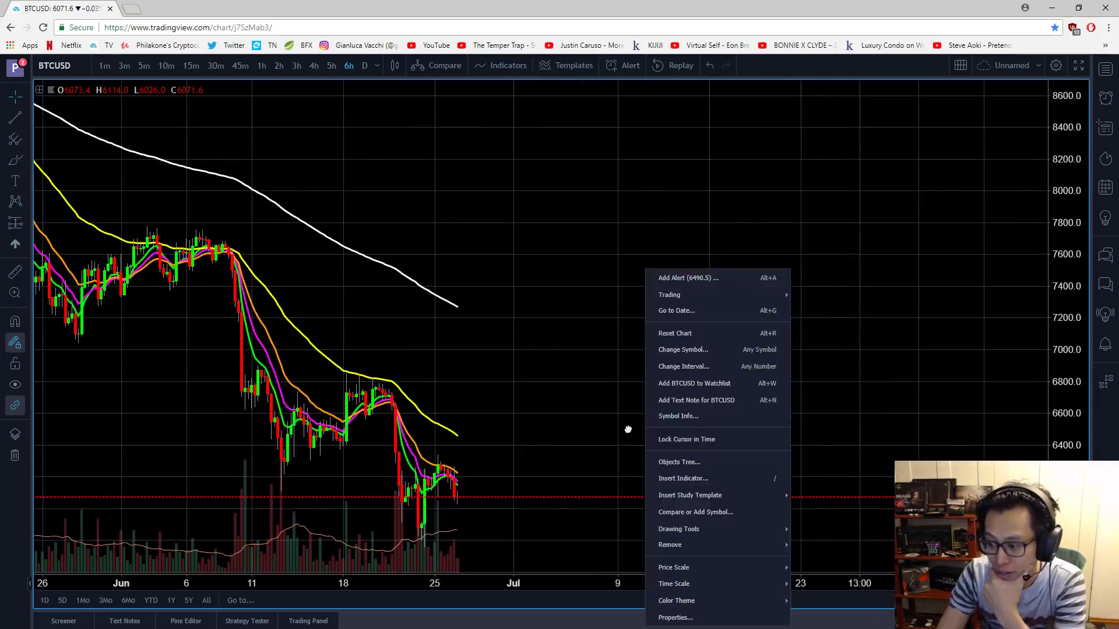
drag(644, 425, 617, 421)
scroll(617, 420, down, 3)
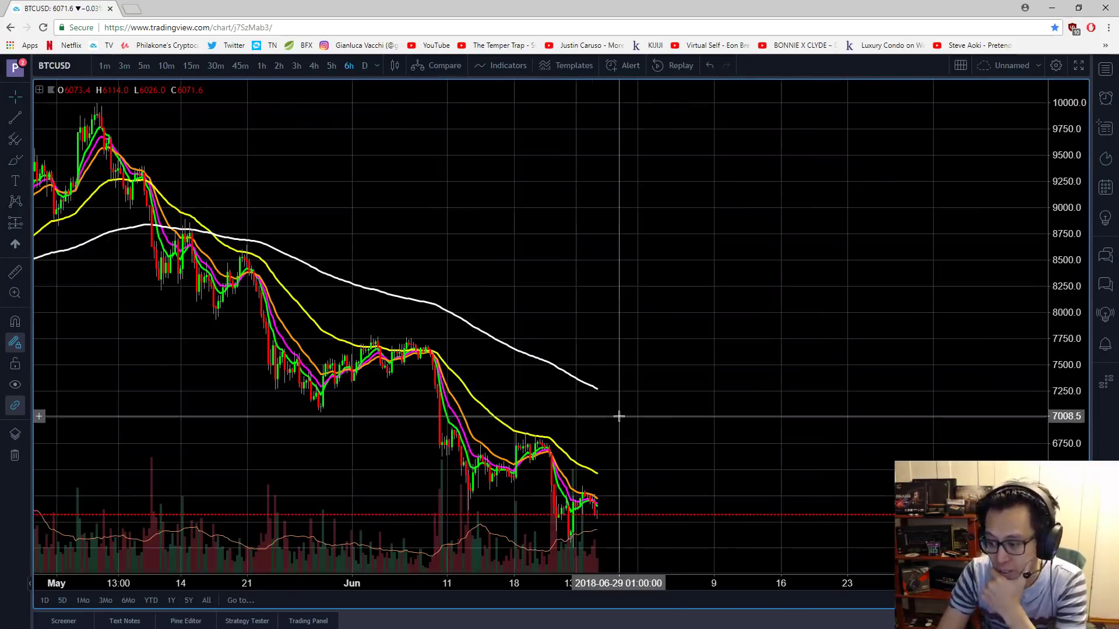
- Set the BTCUSD chart to the daily interval, restore the indicator panes above the price, and focus on the June candles
click(365, 65)
right_click(651, 315)
click(648, 315)
double_click(640, 317)
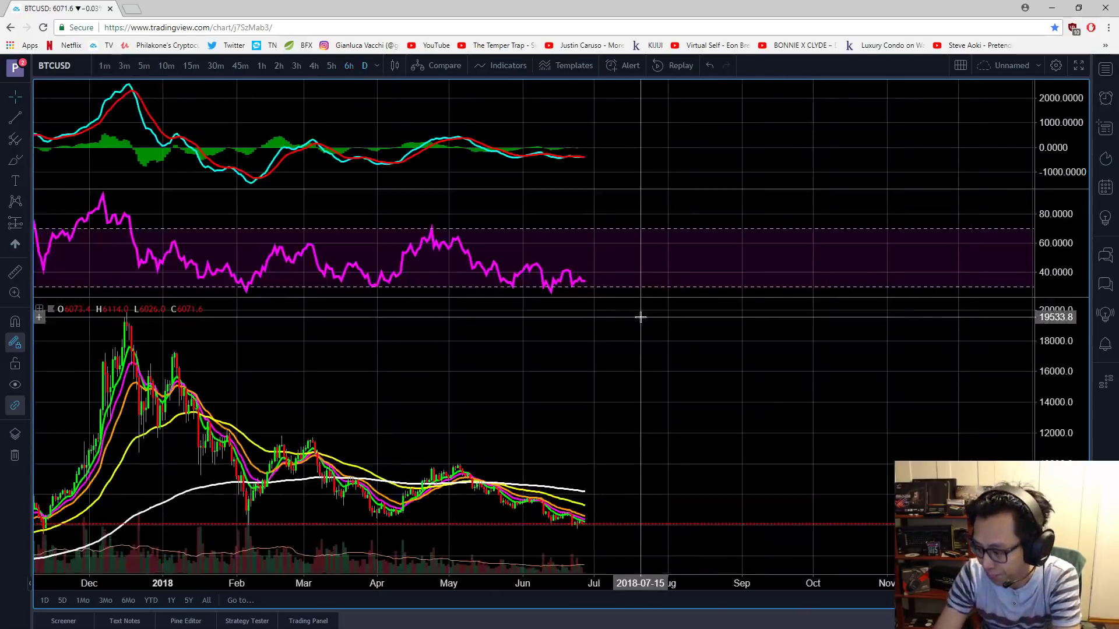
scroll(639, 317, up, 8)
drag(335, 373, 733, 401)
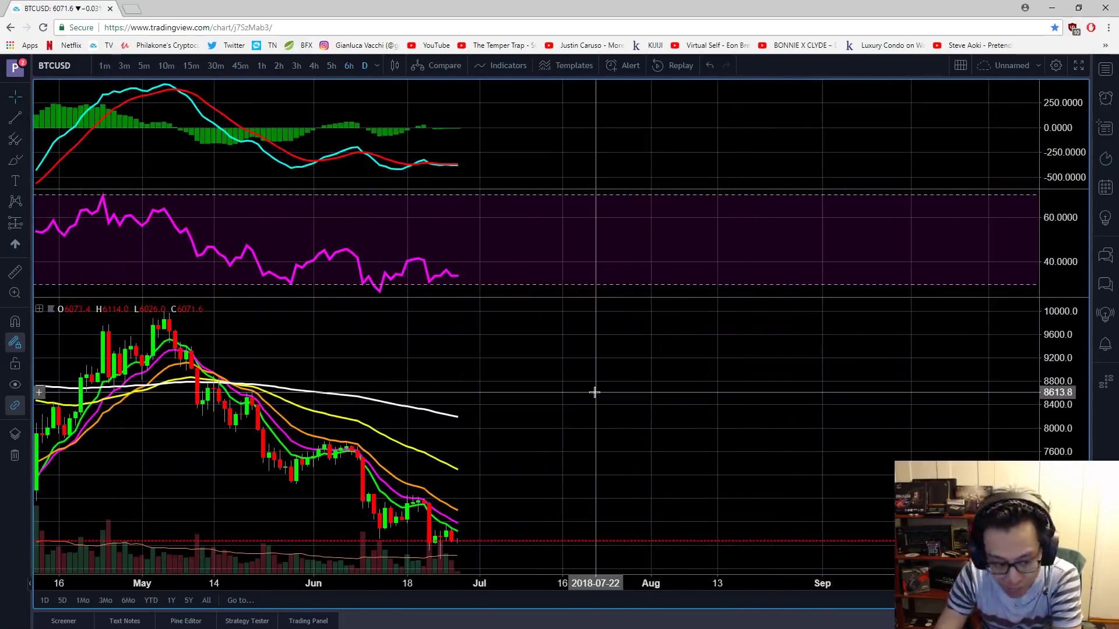
scroll(475, 470, up, 3)
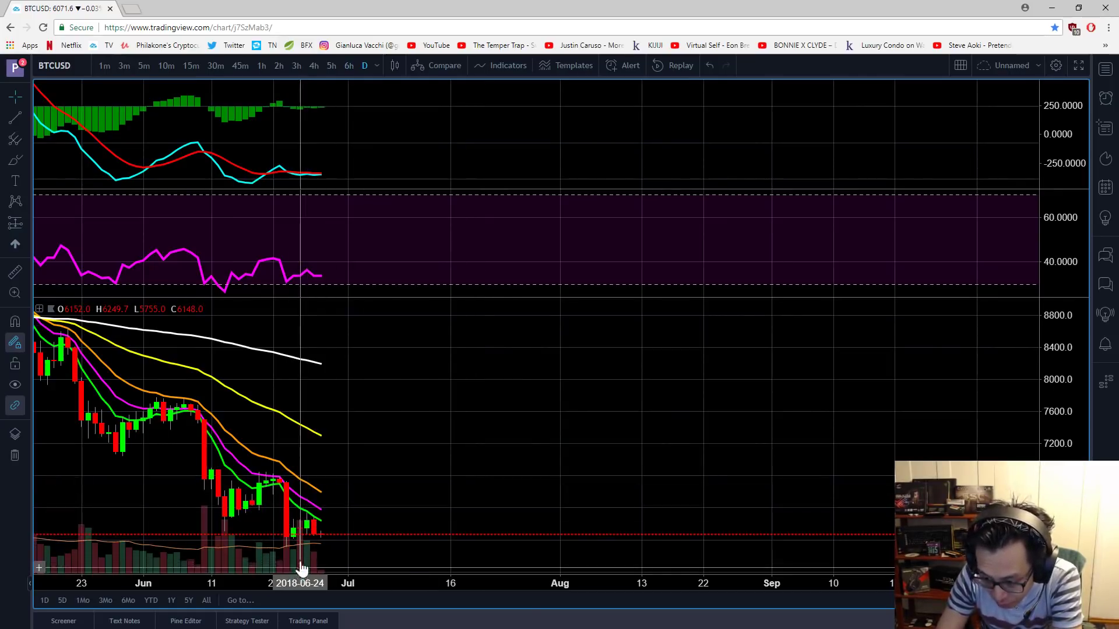
- Examine the daily BTCUSD candles and moving averages from May through late June
right_click(383, 577)
click(336, 553)
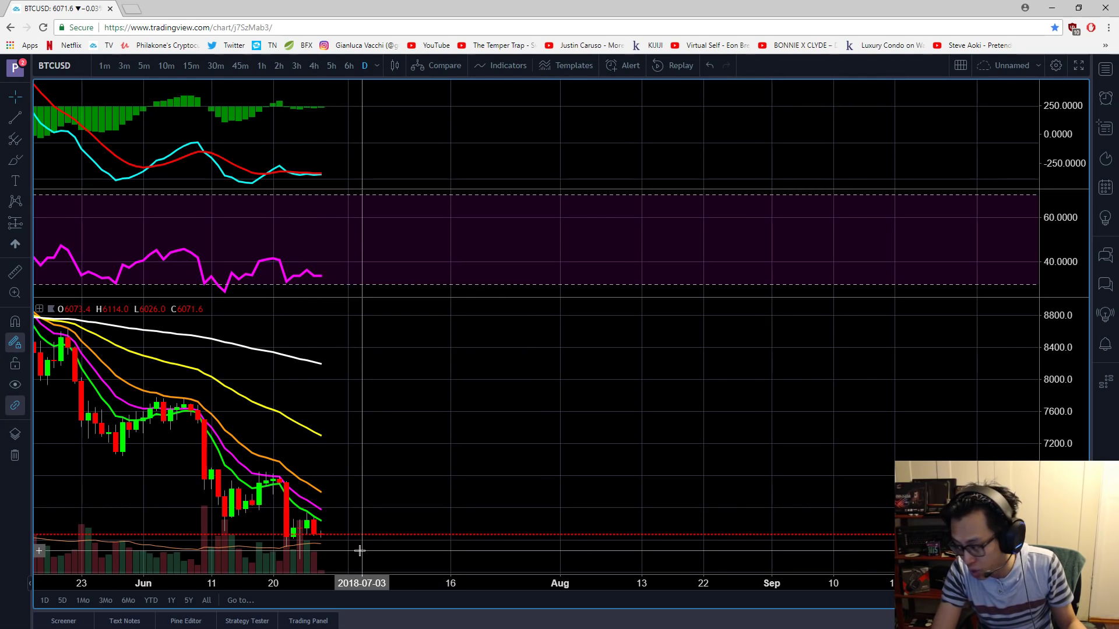
drag(362, 512, 517, 374)
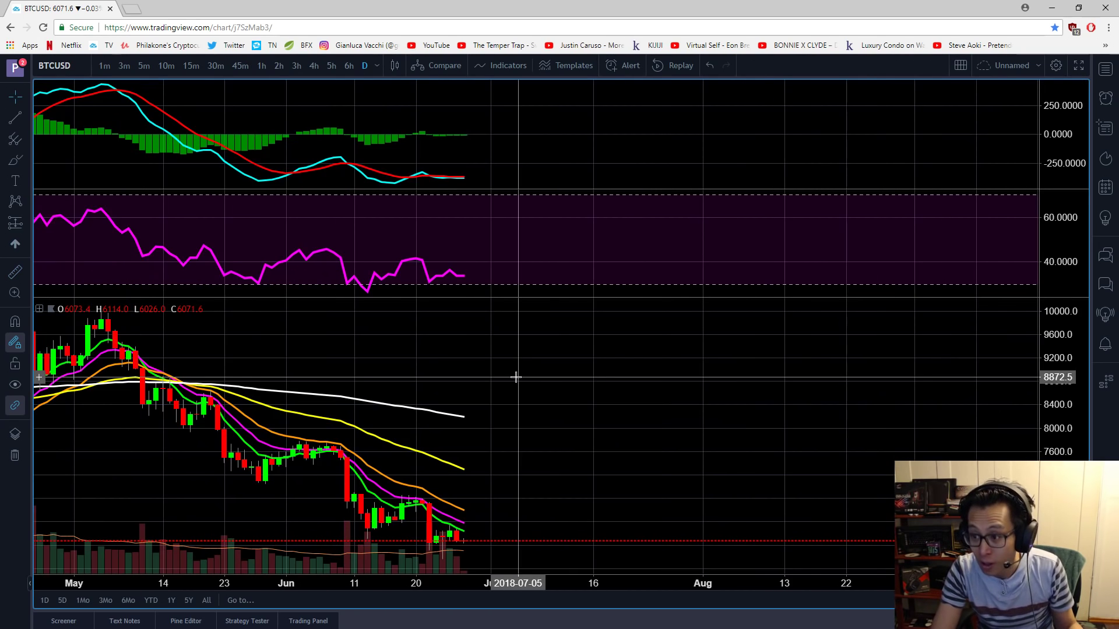
- Set the BTCUSD chart to the 4-hour interval, then to the 3-hour interval with the candles since mid-June in view
click(314, 65)
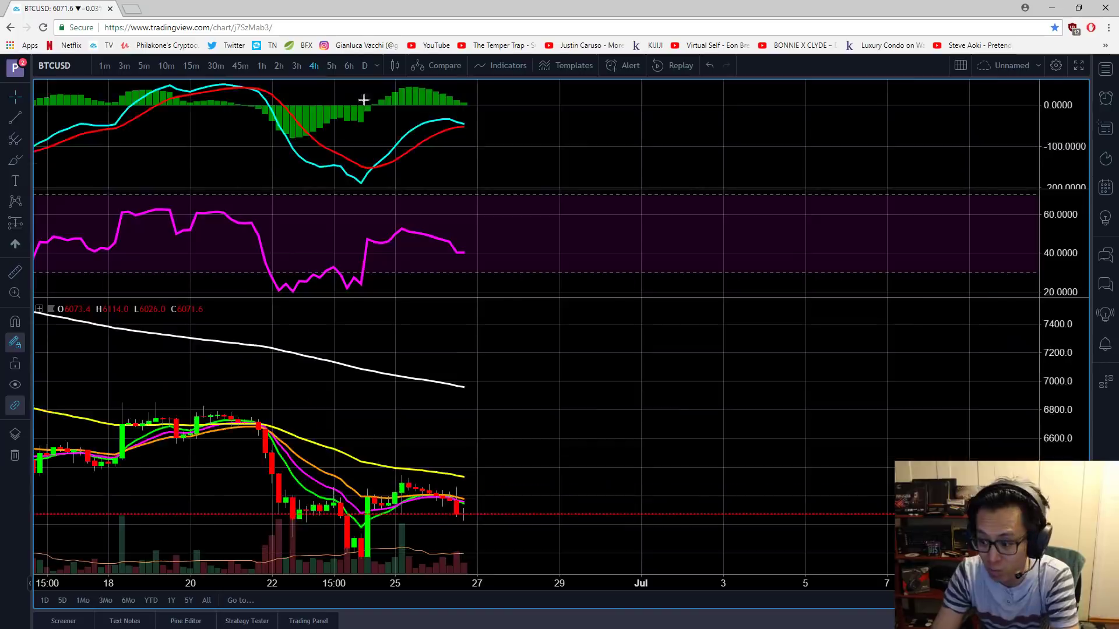
right_click(695, 419)
drag(641, 342, 490, 286)
click(297, 66)
drag(504, 425, 544, 425)
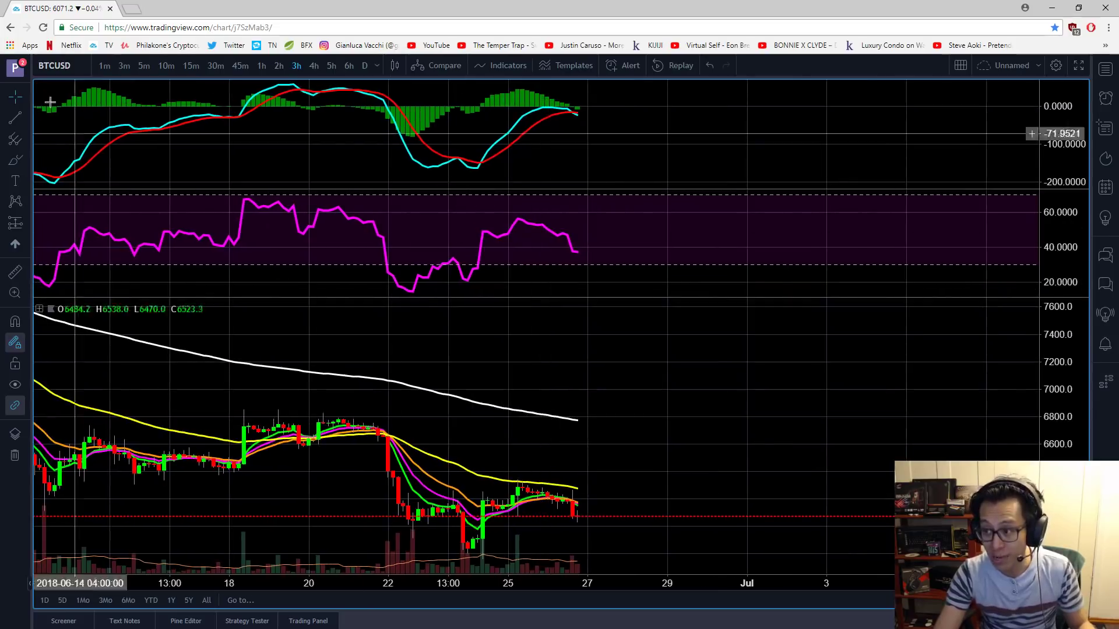
double_click(478, 133)
click(28, 117)
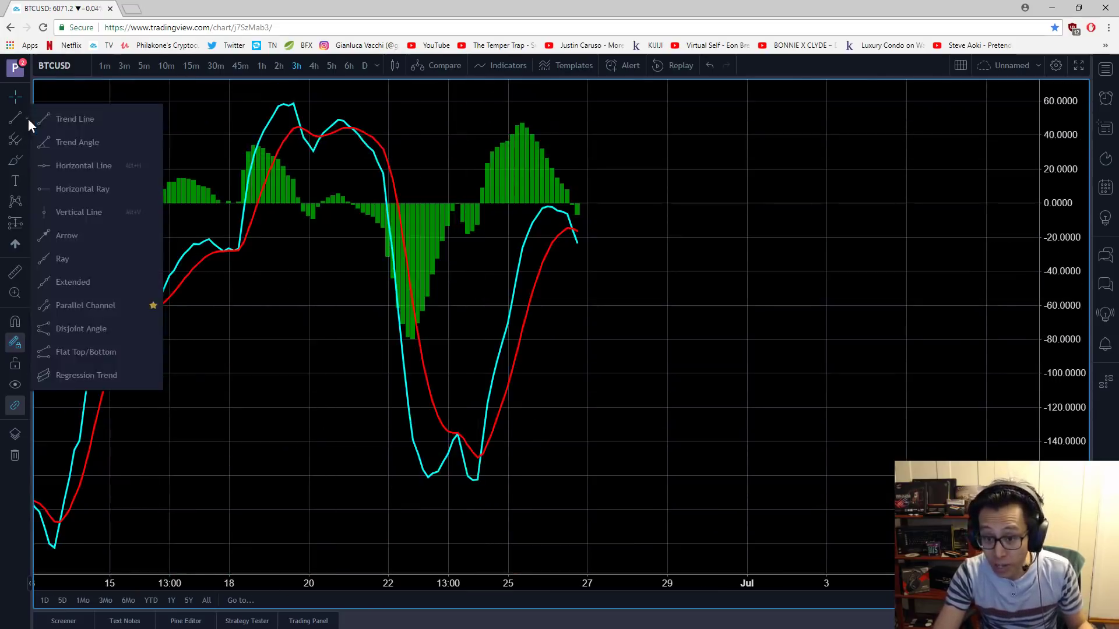
click(75, 119)
click(463, 236)
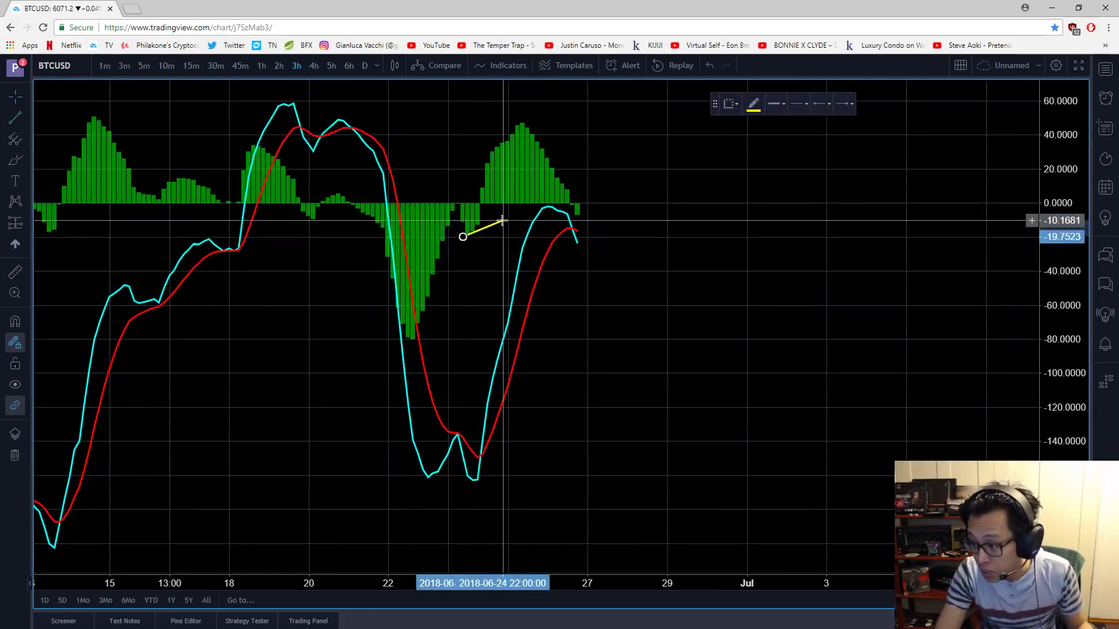
key(Escape)
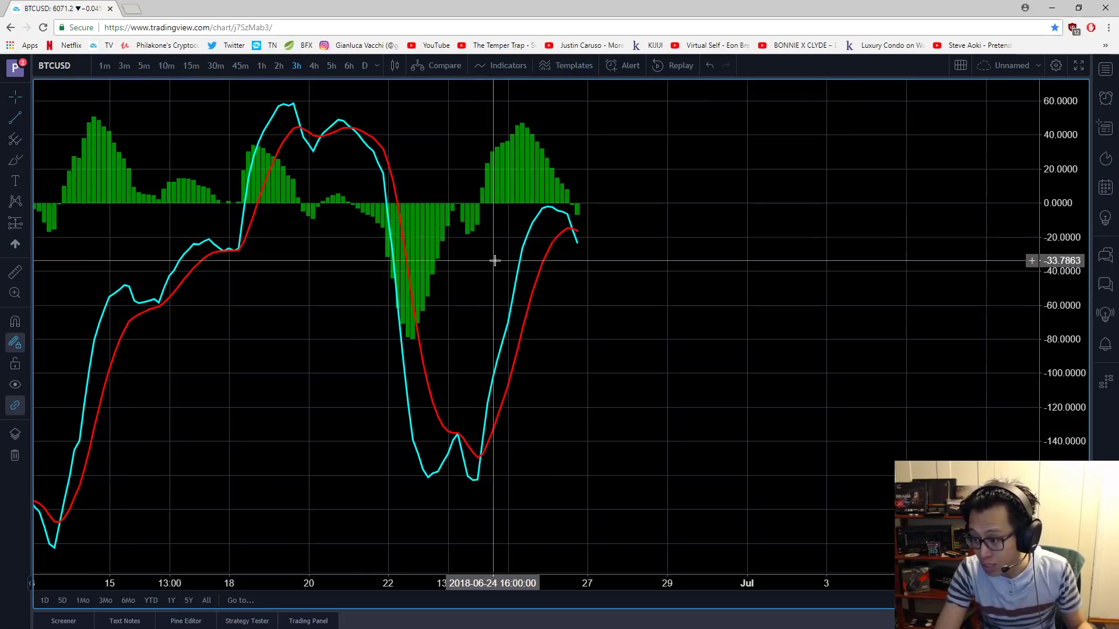
double_click(494, 260)
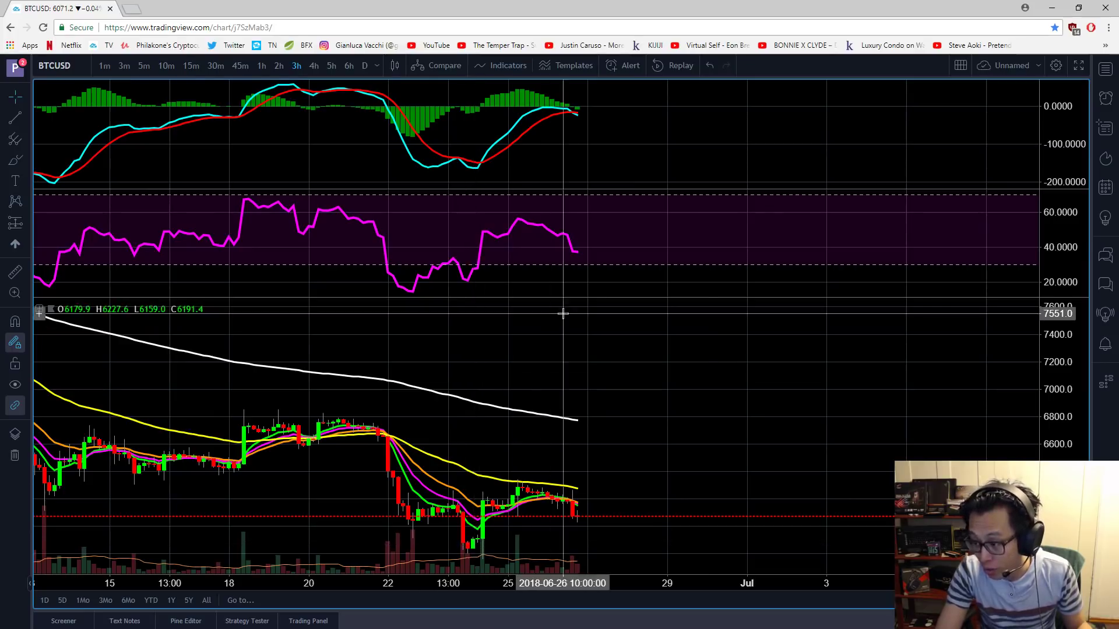
- Draw a rising trend line along the MACD histogram lows from June 22 to June 24
drag(527, 350, 531, 352)
click(23, 120)
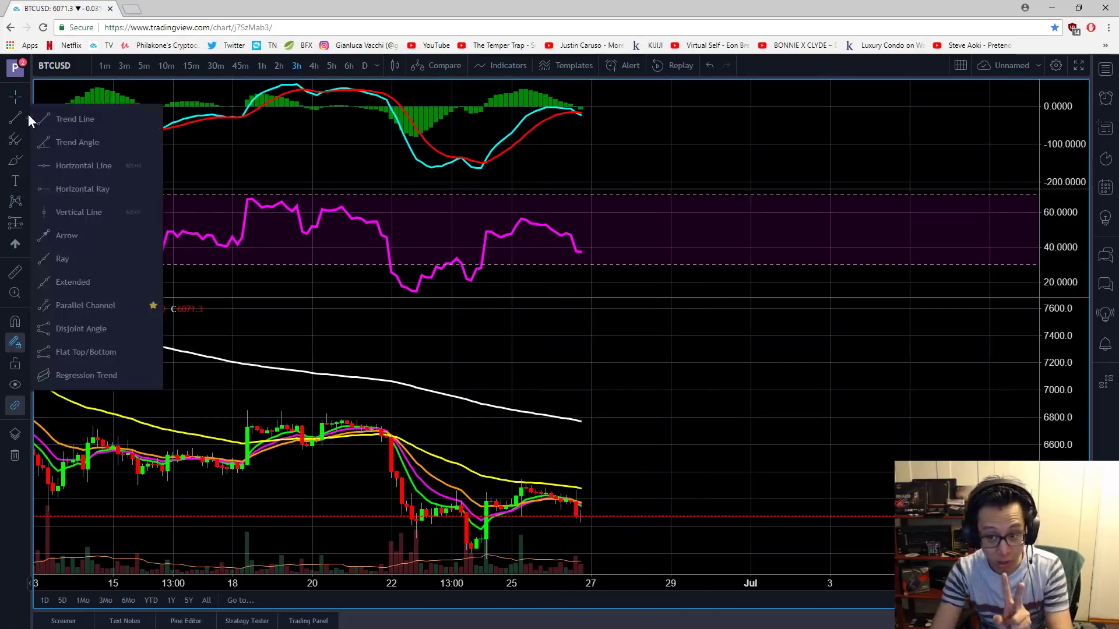
click(54, 117)
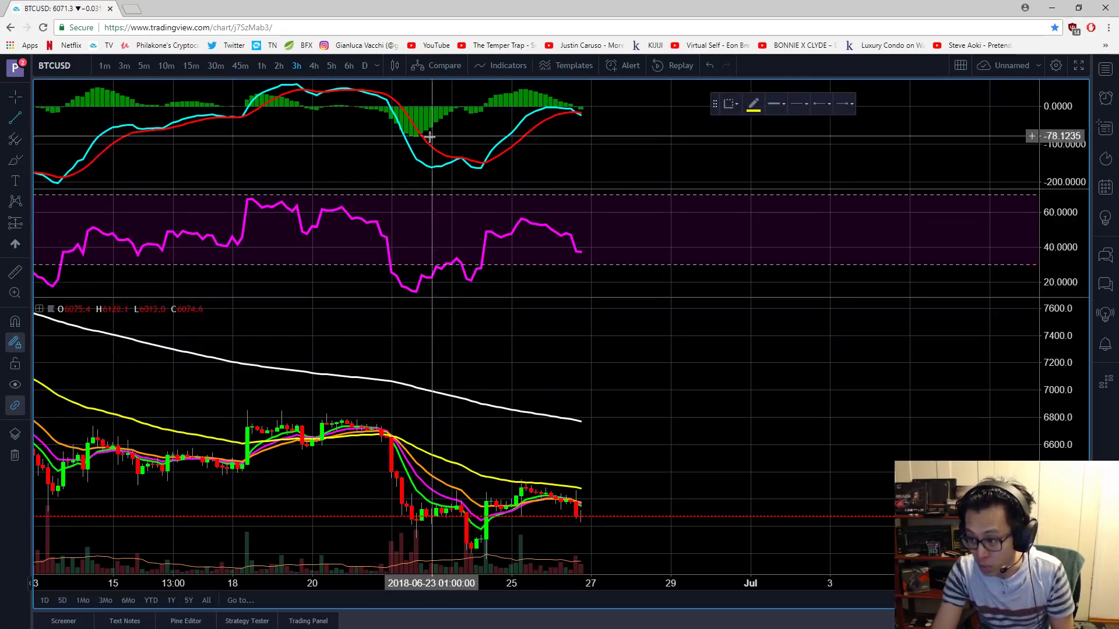
click(411, 140)
click(498, 104)
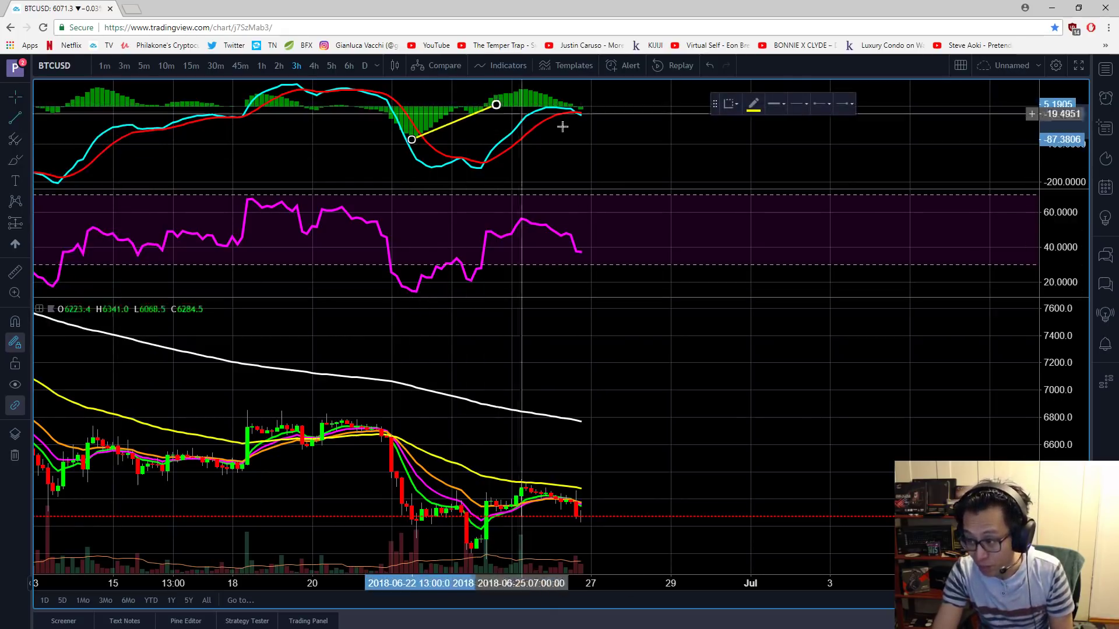
- Draw a rising trend line under the RSI lows, starting at the June 22 low and extending to June 25
click(25, 119)
click(60, 120)
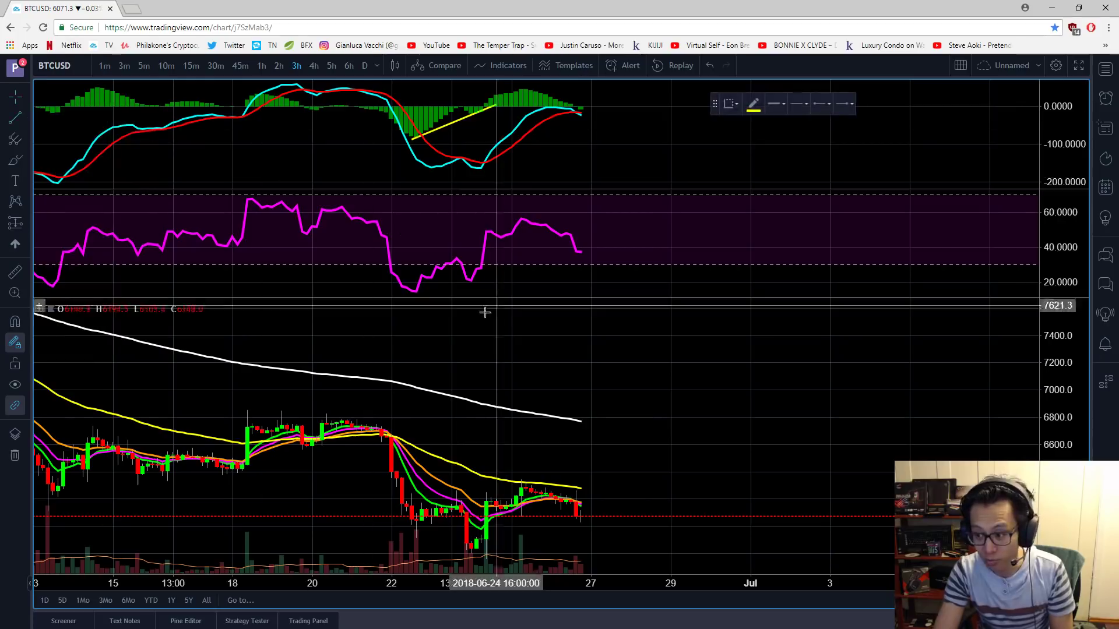
drag(412, 294, 526, 271)
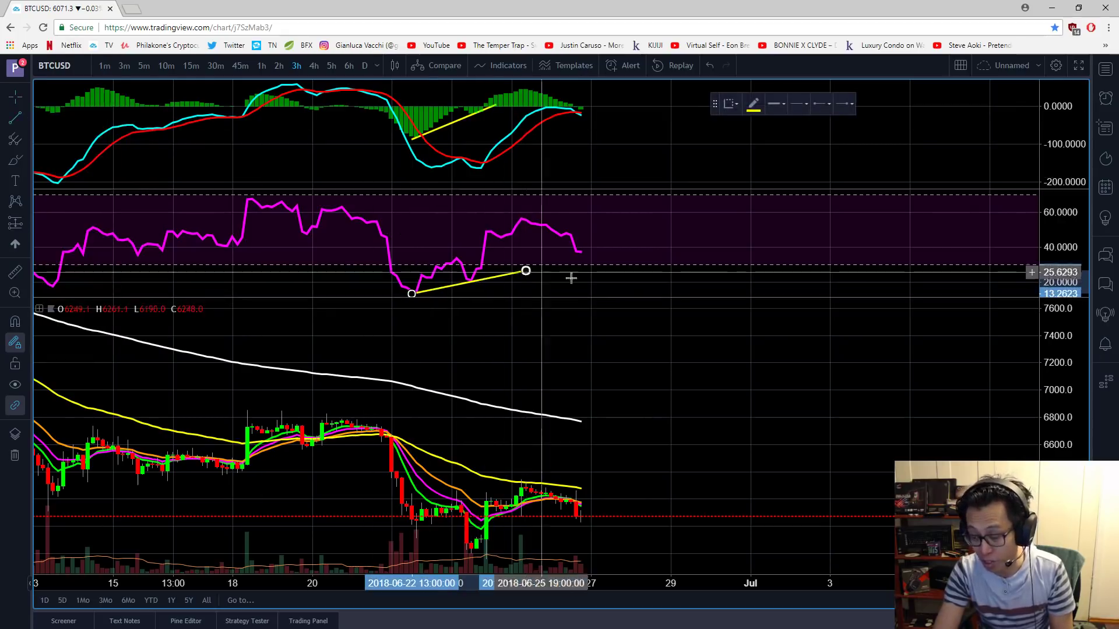
right_click(512, 333)
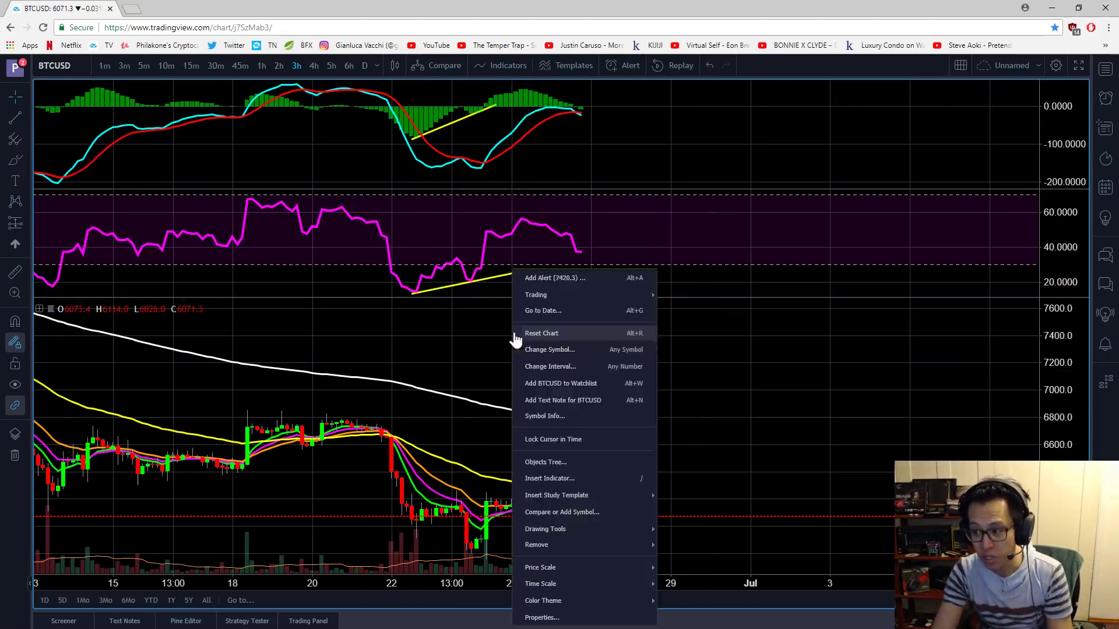
click(500, 346)
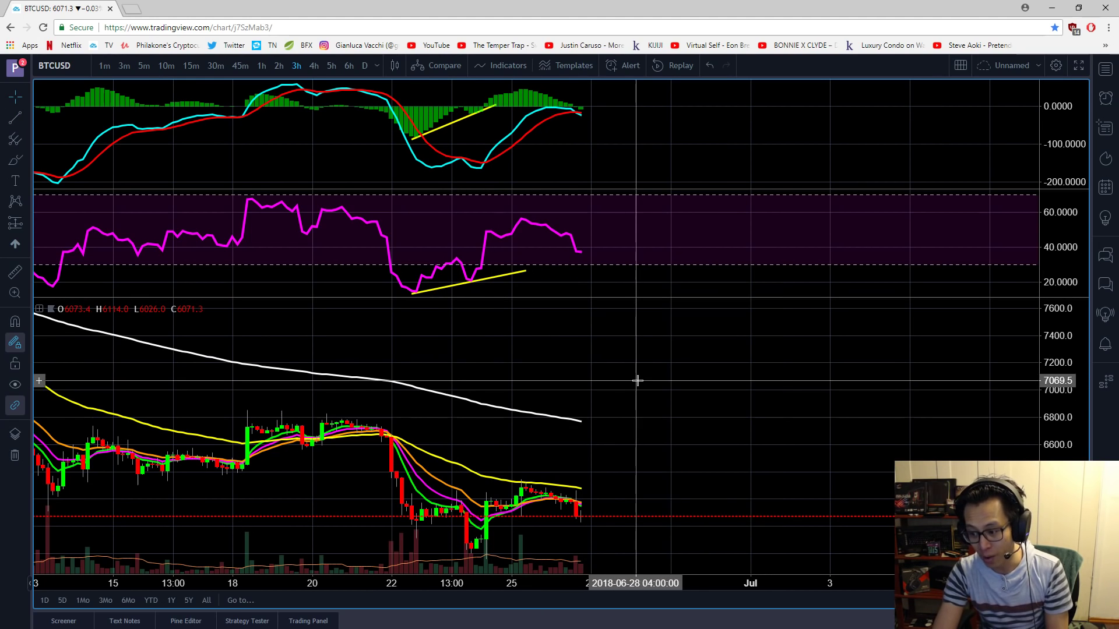
- Try to plot a downward Elliott Impulse Wave (12345) on the price from the June 18 high through point 4 at the June 25 high
right_click(772, 380)
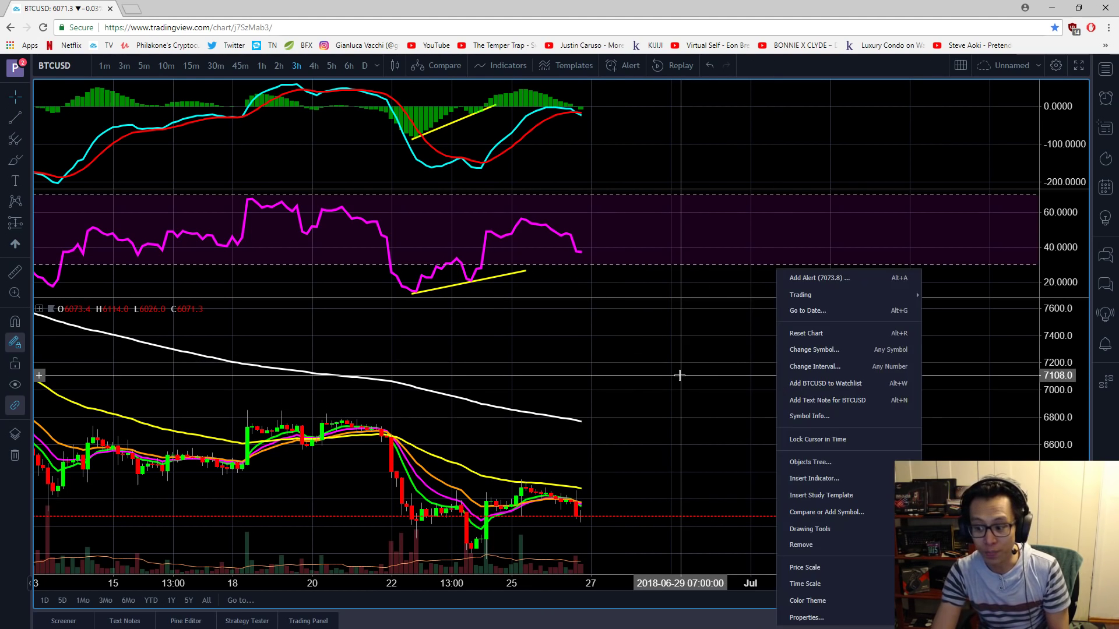
click(680, 375)
scroll(681, 374, down, 1)
drag(872, 373, 742, 401)
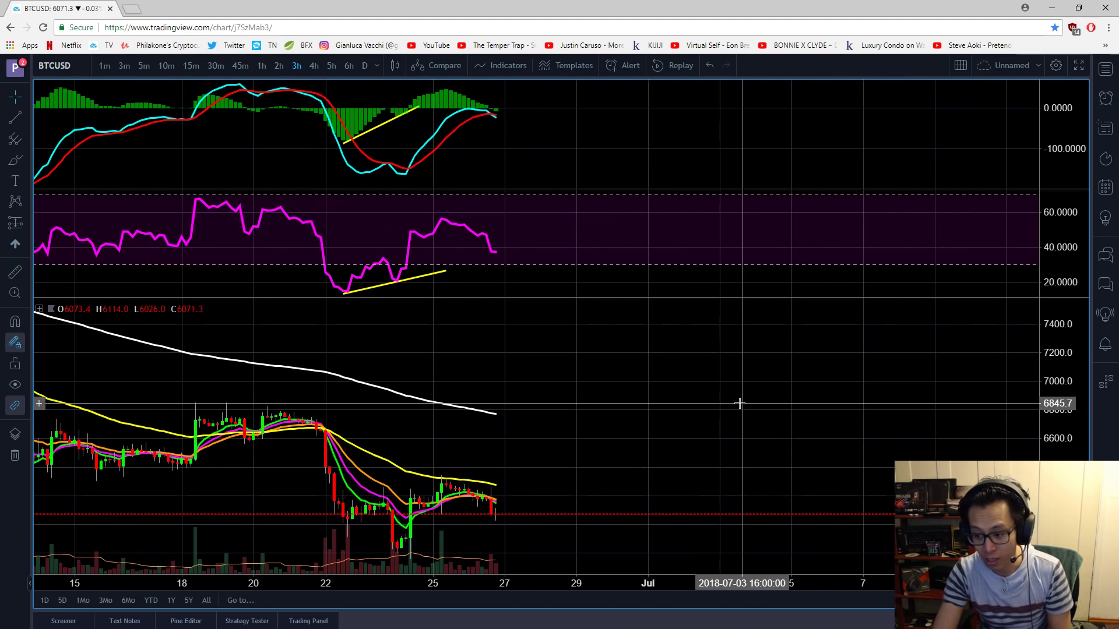
click(26, 204)
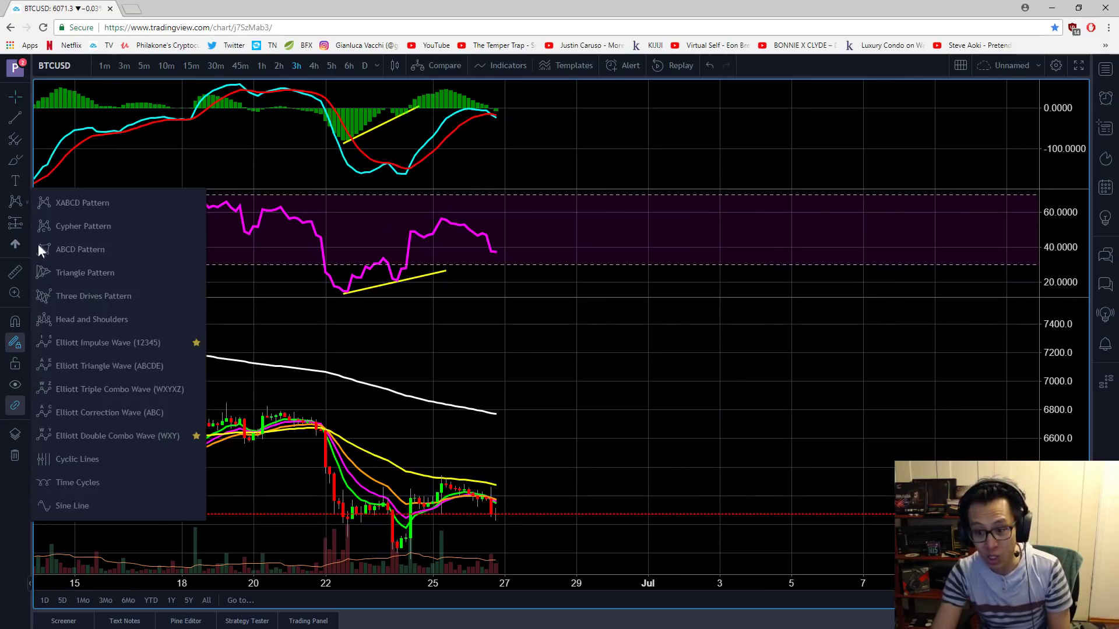
click(116, 343)
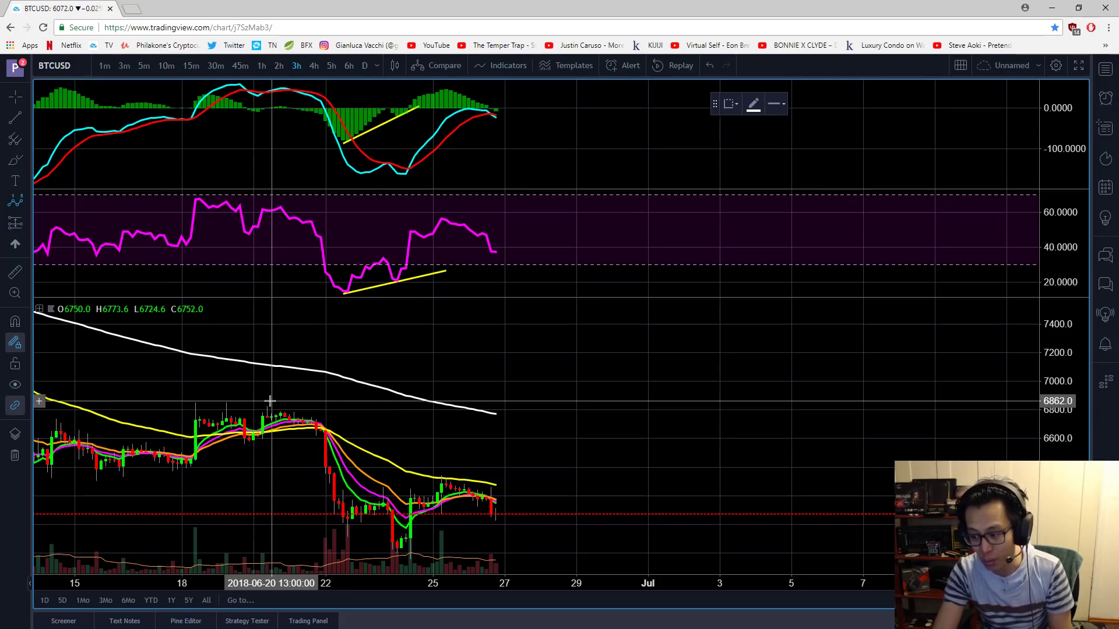
click(191, 401)
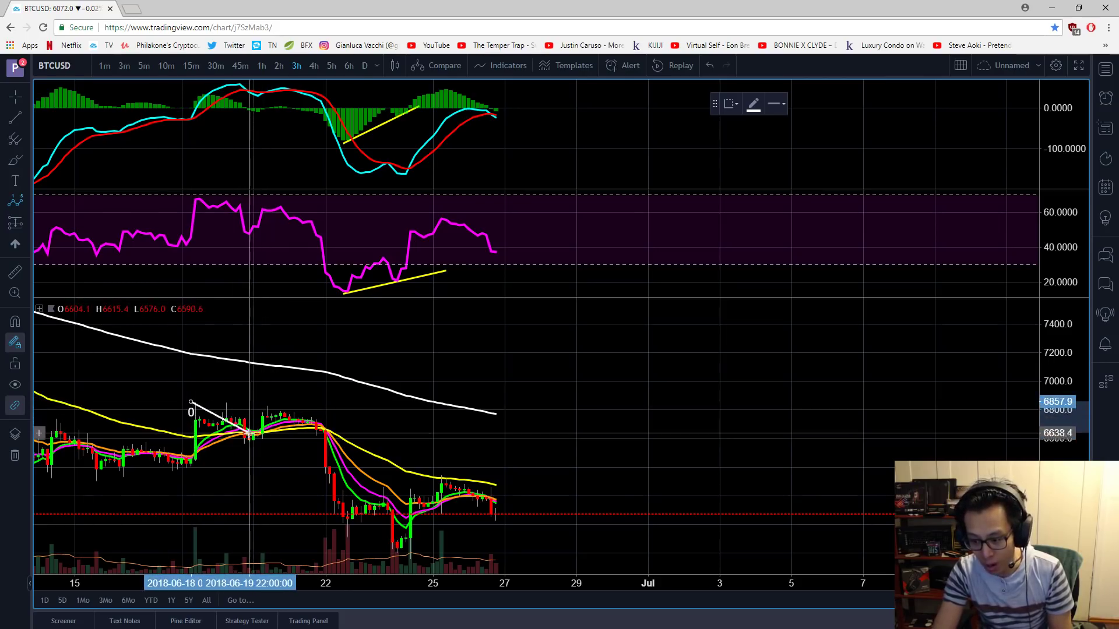
click(245, 447)
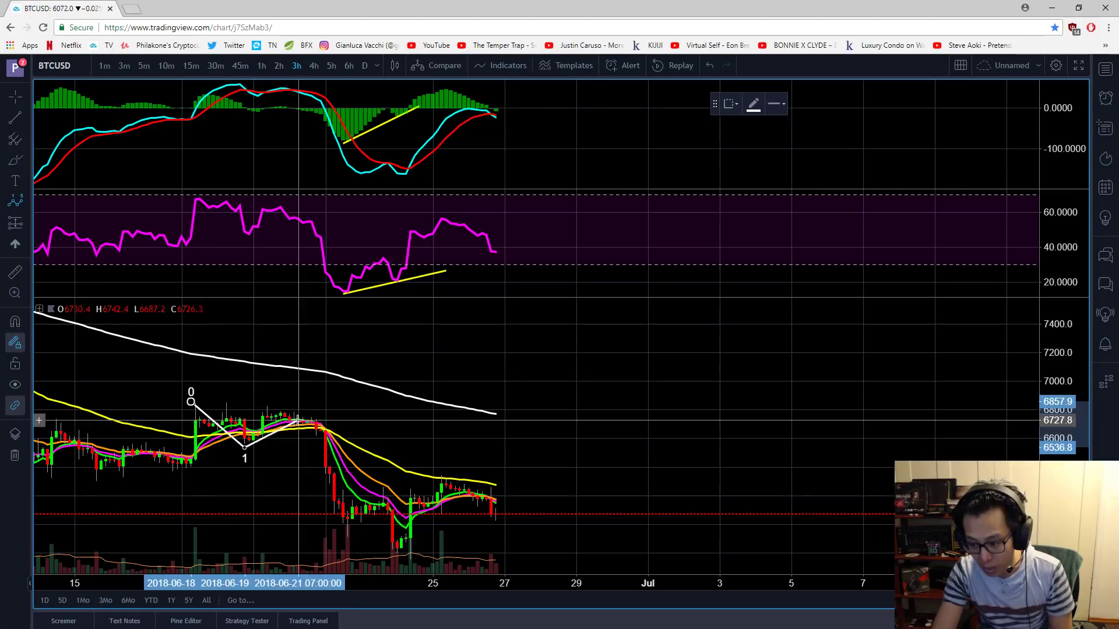
click(271, 403)
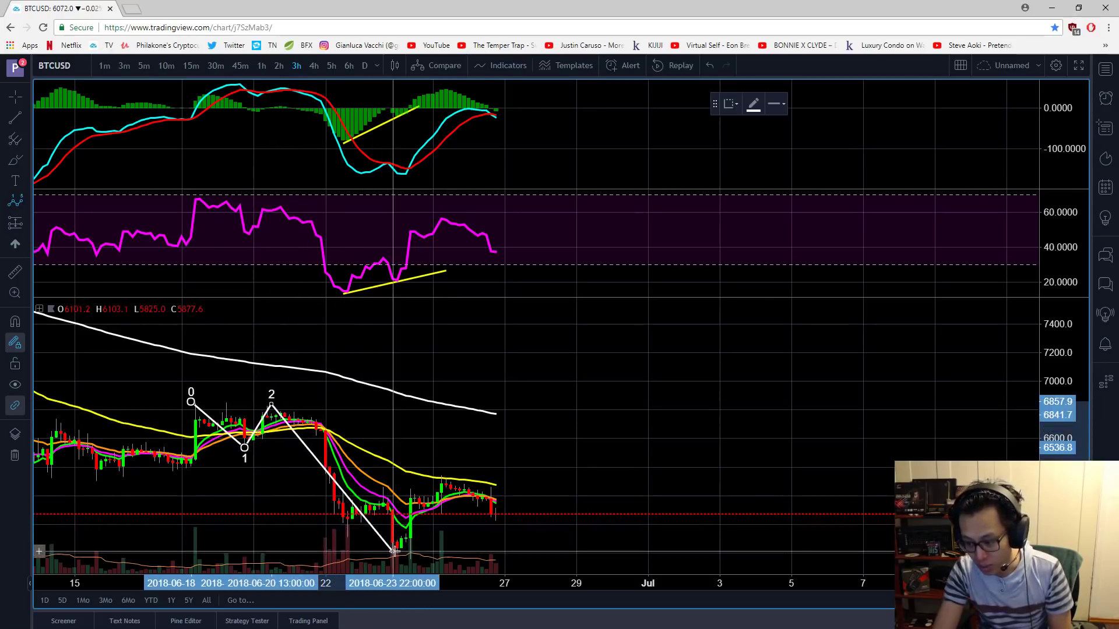
click(392, 550)
click(441, 476)
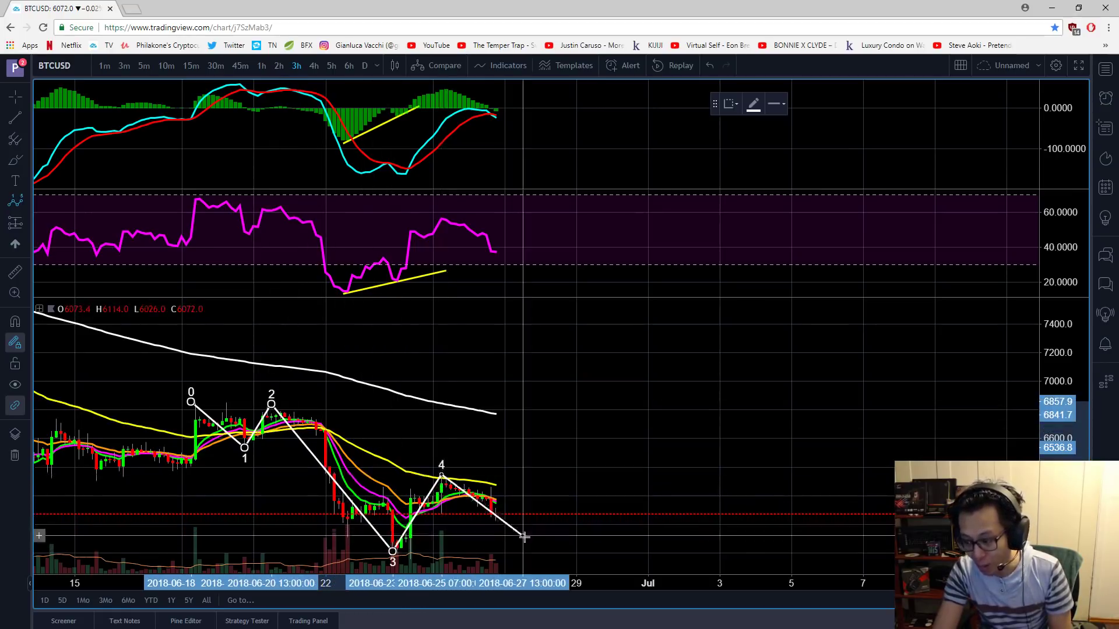
right_click(530, 557)
right_click(684, 441)
right_click(652, 424)
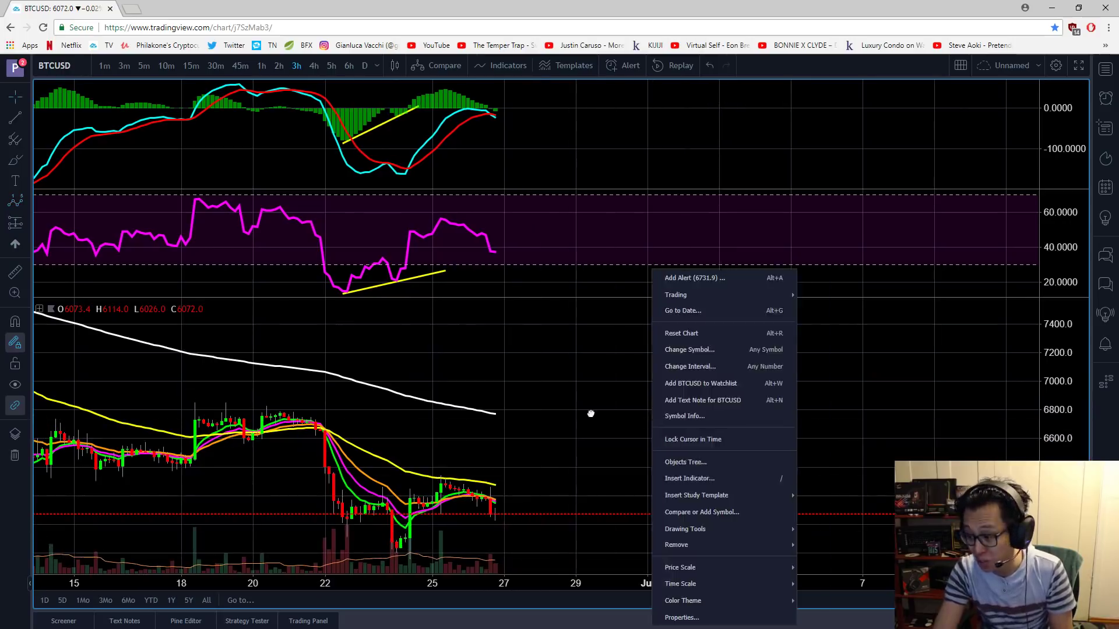
click(495, 415)
- Examine the 3-hour MACD lines and histogram in the maximized MACD pane, and restore all panes
right_click(608, 318)
click(555, 344)
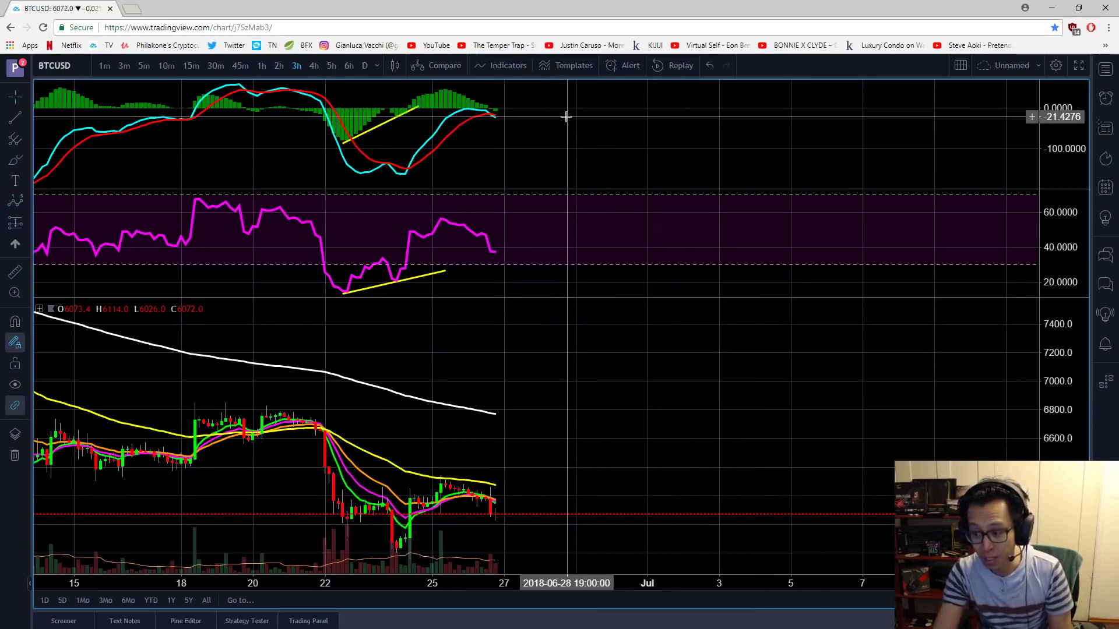
double_click(561, 143)
right_click(535, 232)
click(476, 367)
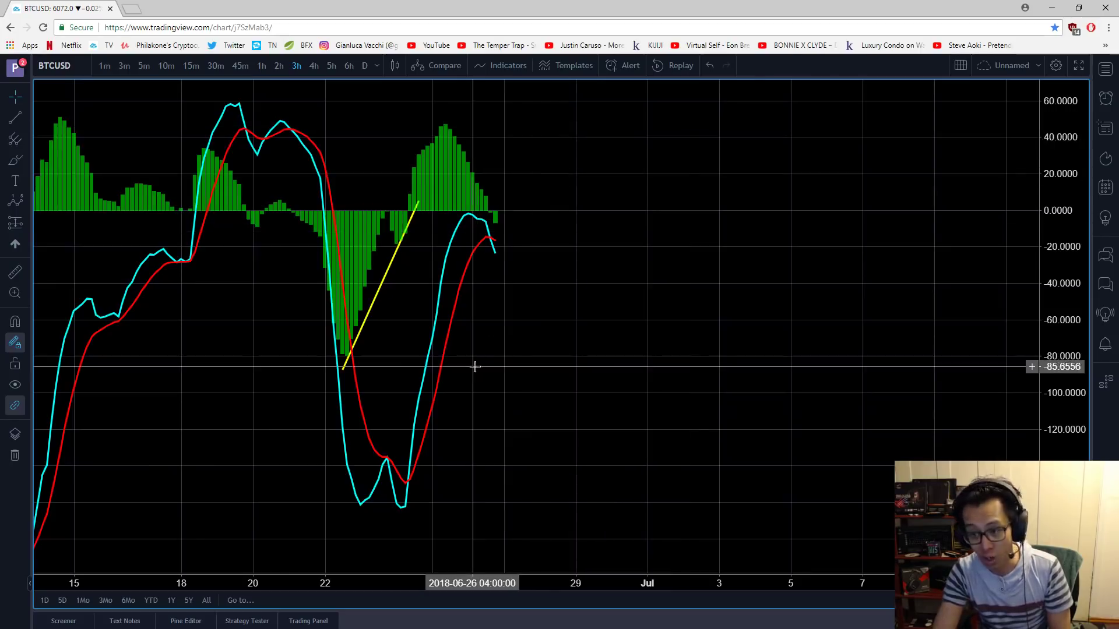
double_click(474, 369)
right_click(394, 272)
click(375, 335)
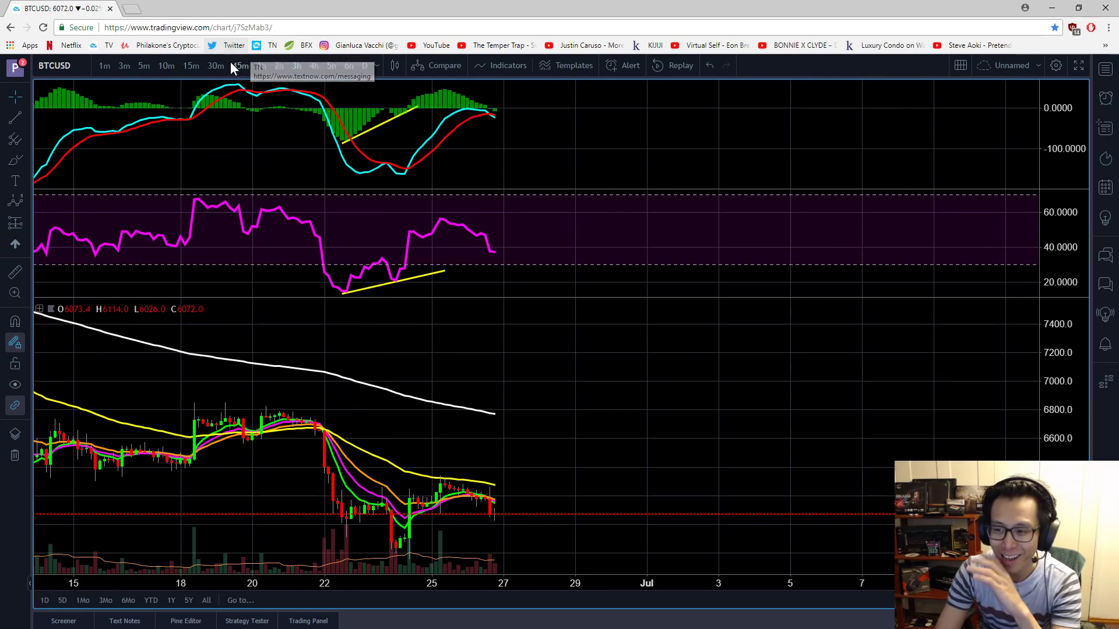
- Set the BTCUSD chart to the 1-hour interval, maximize the price pane, and frame the candles from June 21 to 27
click(262, 66)
double_click(682, 439)
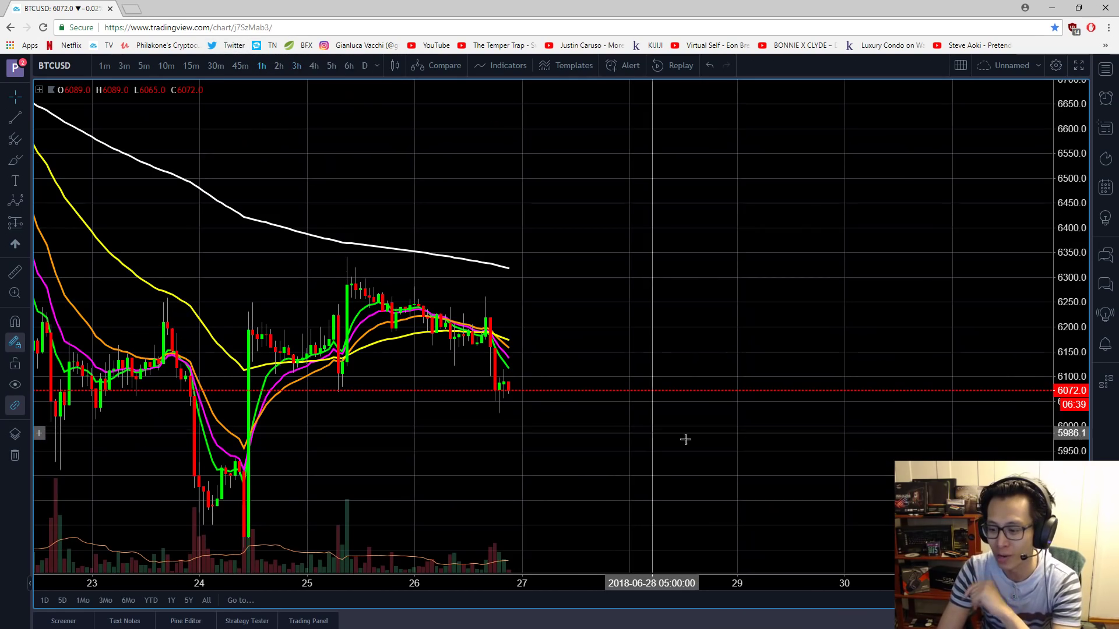
drag(724, 455, 577, 452)
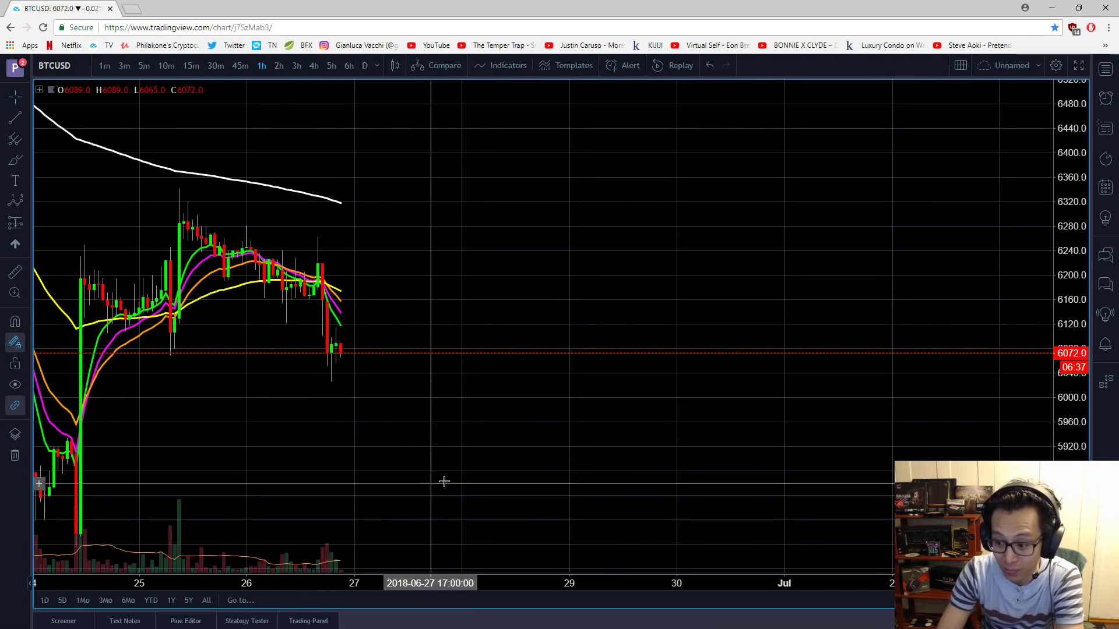
drag(444, 479, 836, 479)
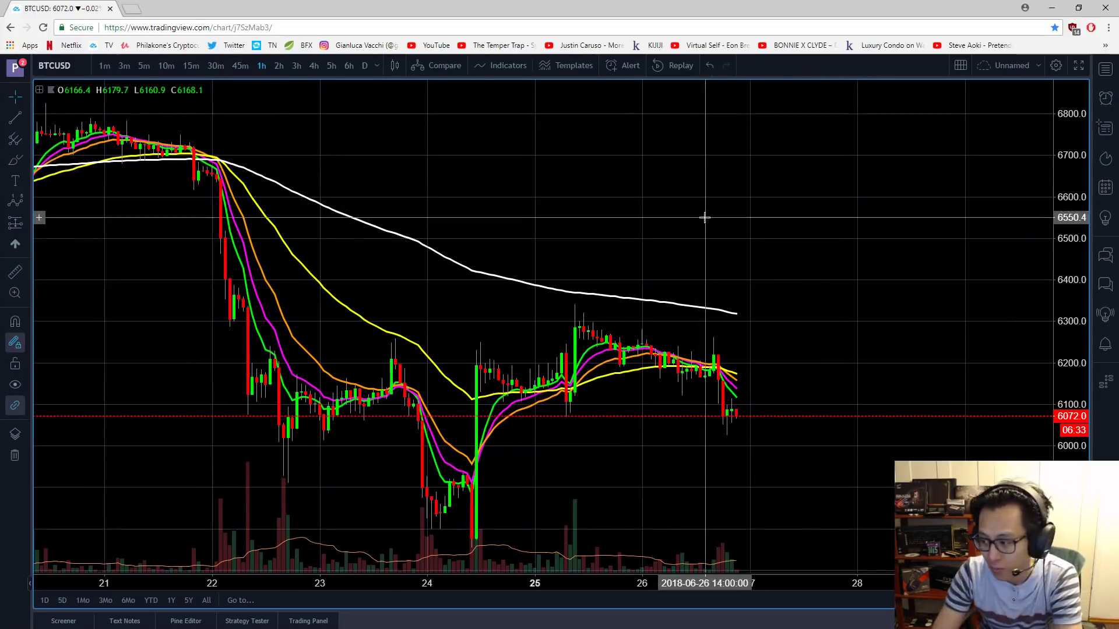
drag(669, 217, 627, 212)
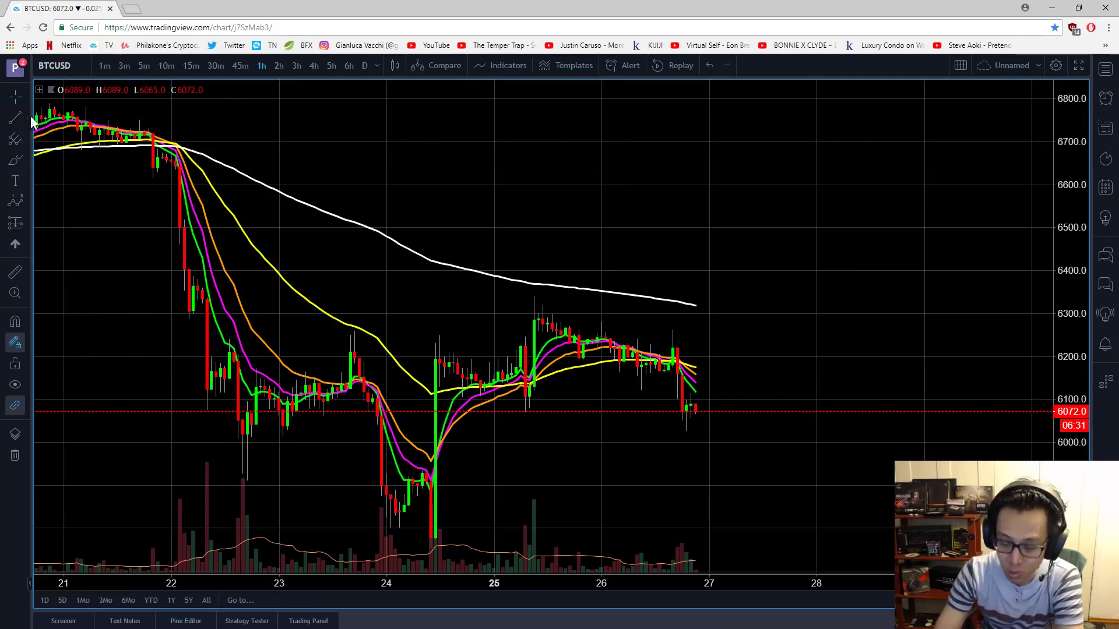
- Place five closely stacked horizontal rays starting at June 23 across the price lows of June 24
click(27, 118)
click(129, 191)
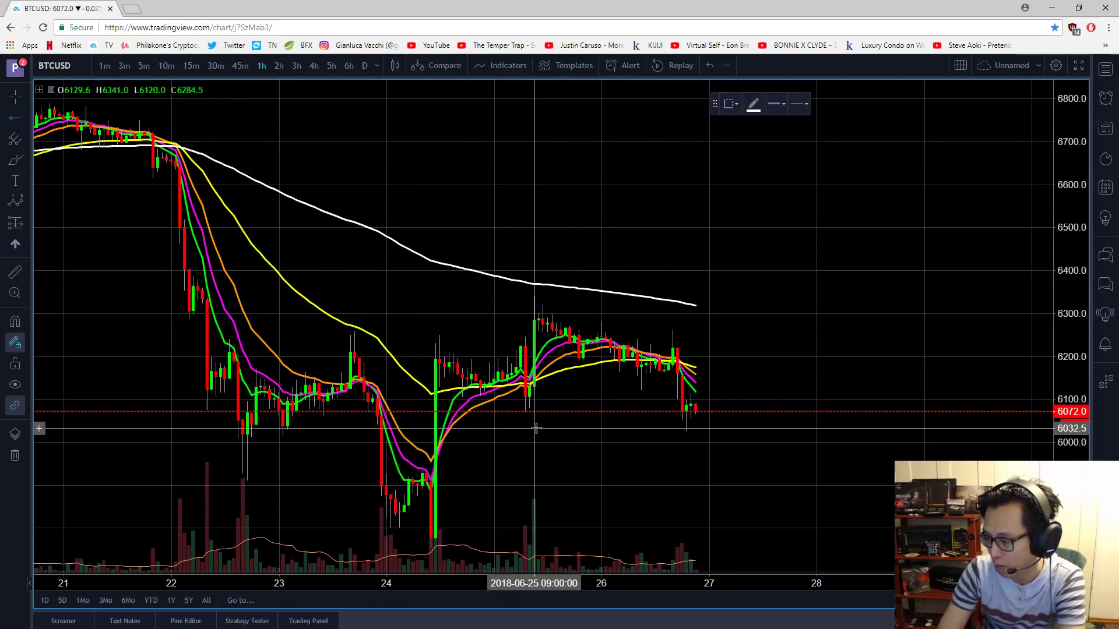
click(314, 514)
click(317, 521)
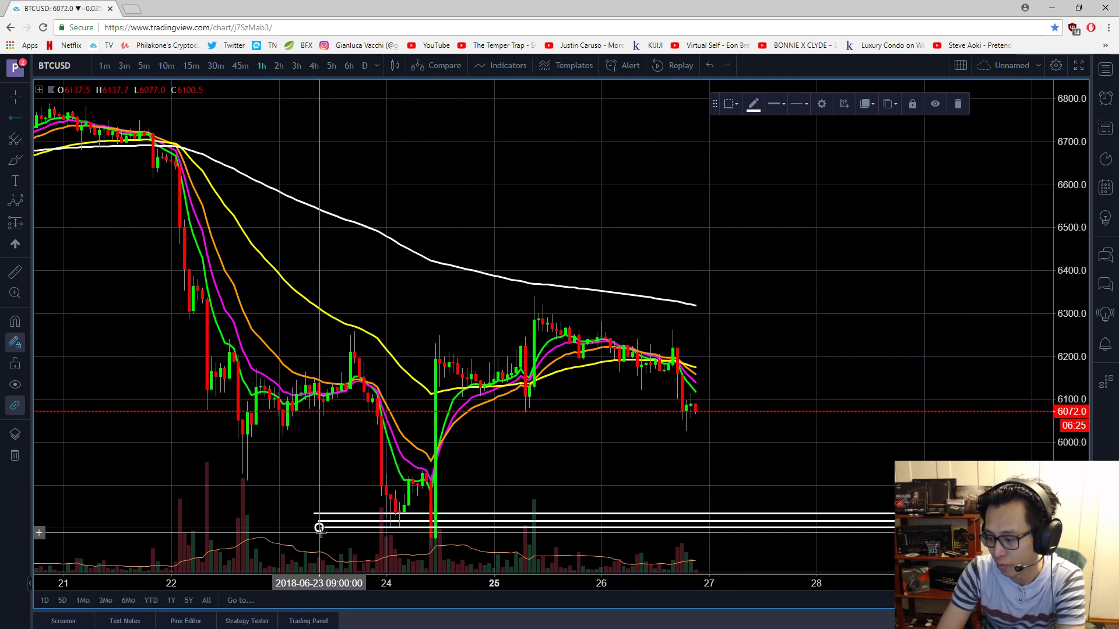
click(320, 533)
click(320, 540)
right_click(656, 435)
drag(652, 440, 626, 439)
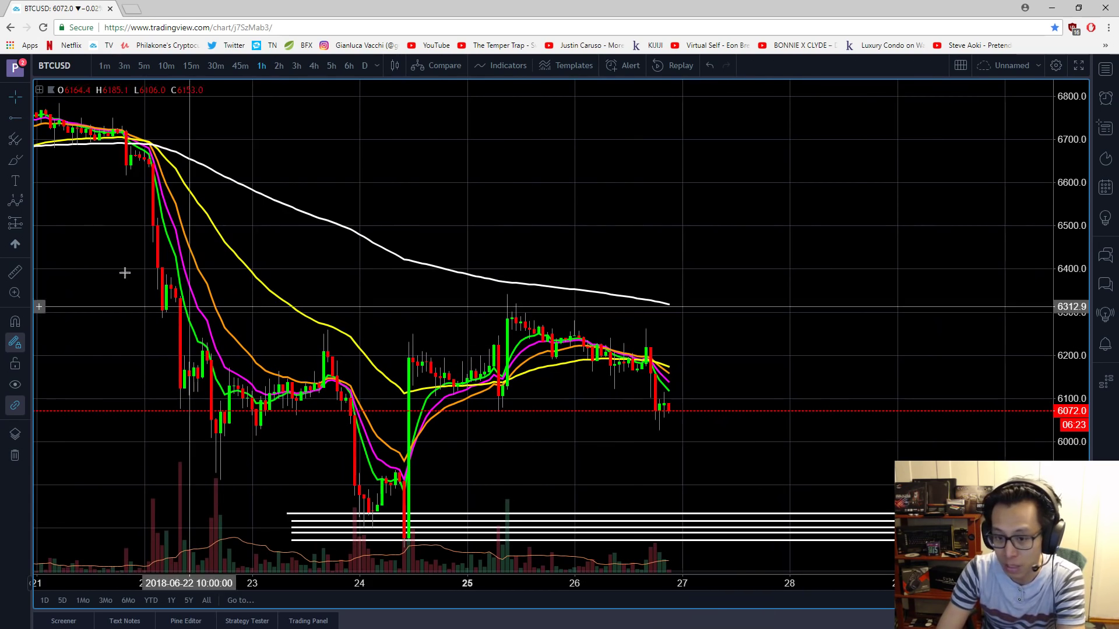
- Place a horizontal ray at about 5993, starting at the large green June 24 candle
click(15, 118)
click(405, 445)
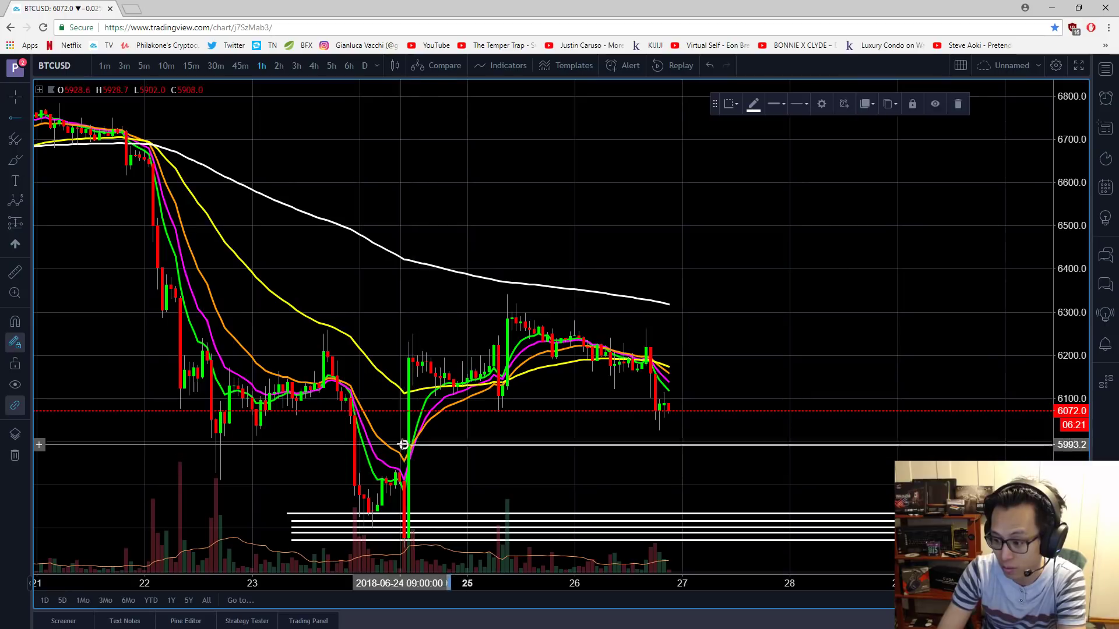
- Place three more horizontal rays at about 6010.7, 6041.8 and 6056.6, starting at the large green June 24 candle
click(405, 438)
click(402, 424)
click(400, 417)
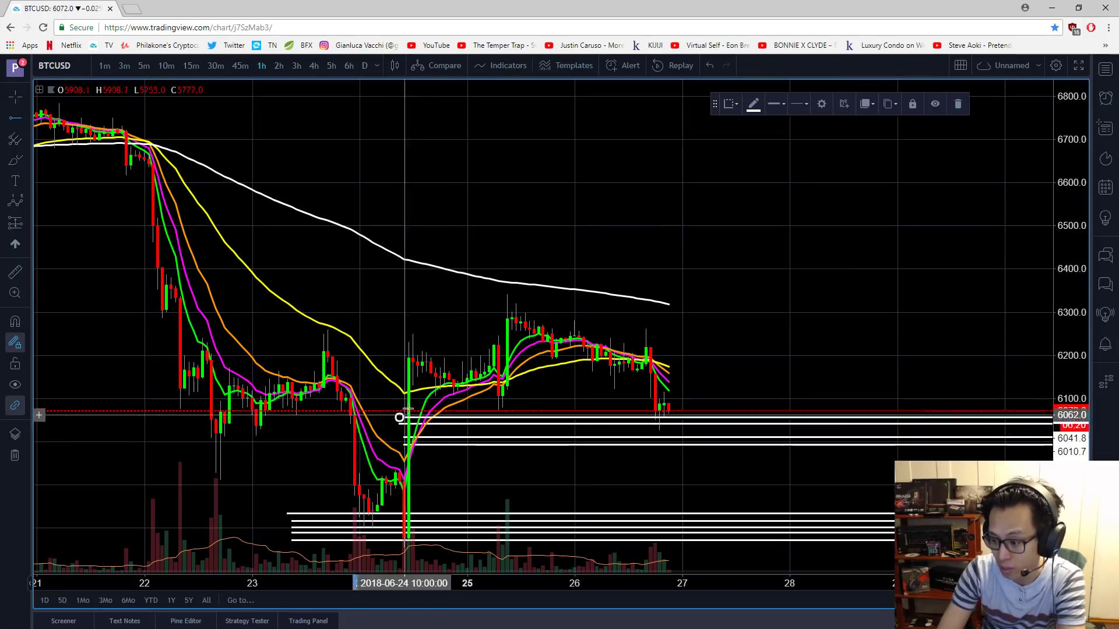
- Remove all drawings from the BTCUSD 1-hour chart, keeping the indicators
right_click(548, 160)
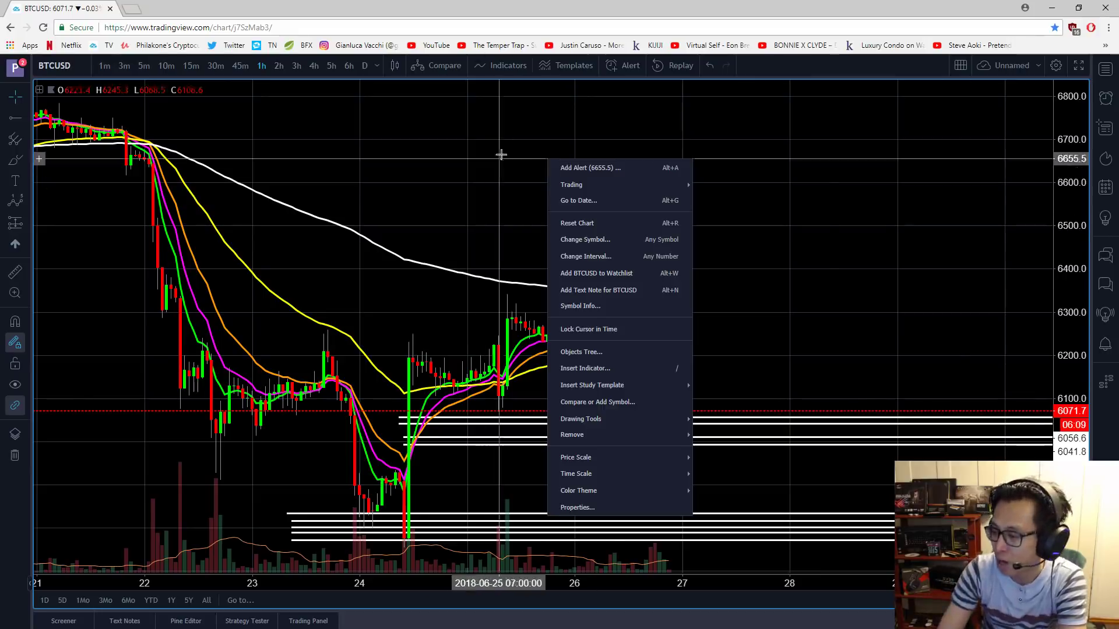
drag(502, 157, 428, 155)
right_click(461, 161)
mouse_move(549, 442)
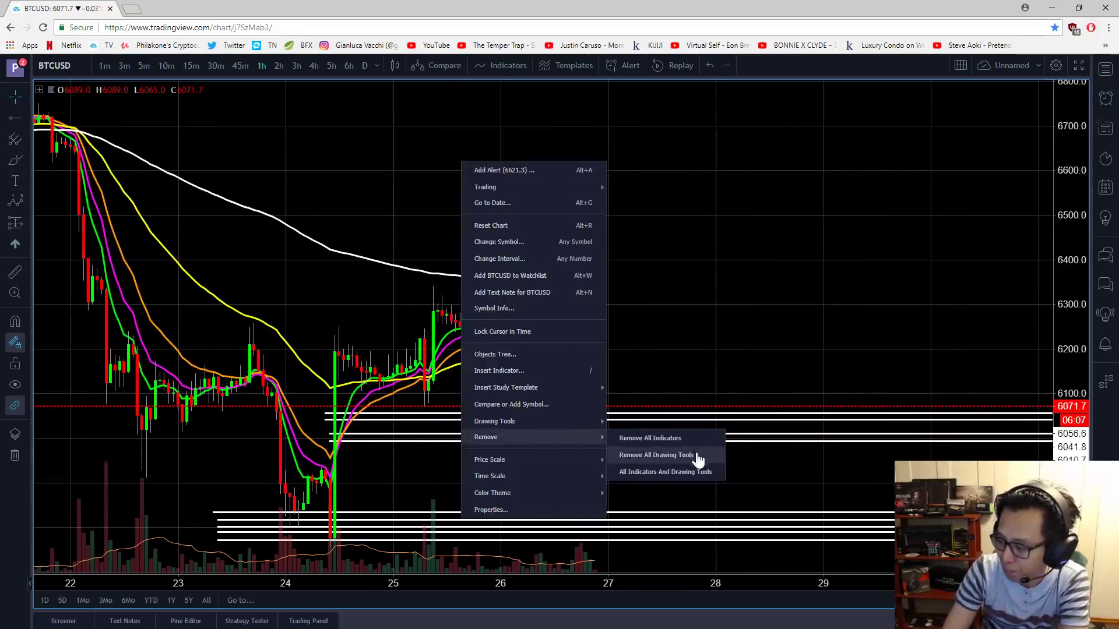
click(698, 456)
right_click(721, 265)
drag(721, 228, 816, 247)
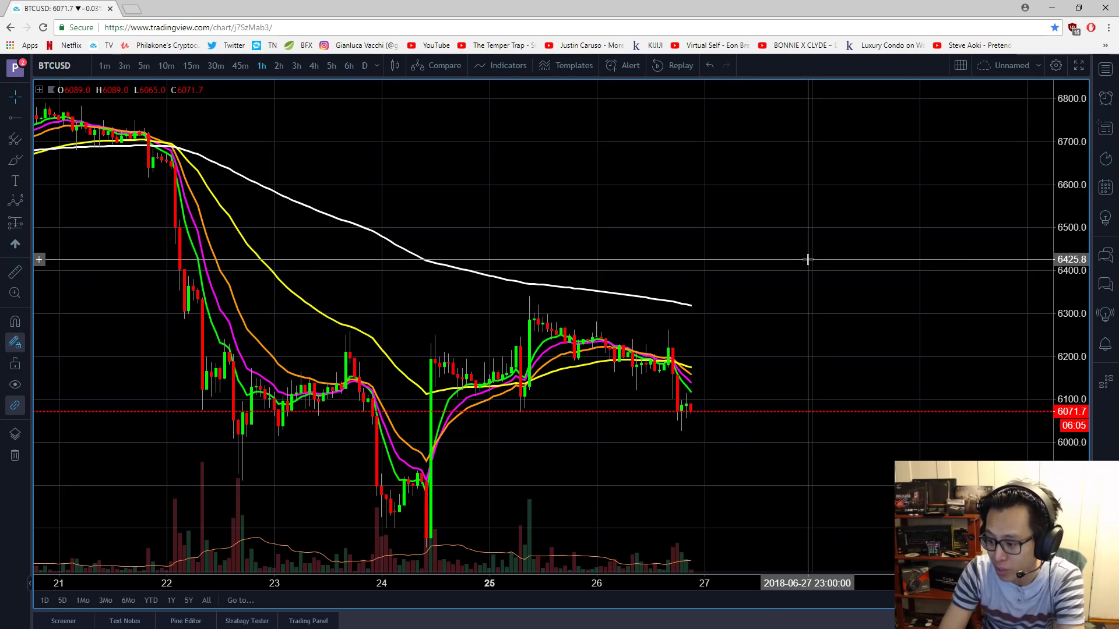
- Set the BTCUSD chart to the 30-minute interval and frame the candles from June 23 to 27
scroll(807, 258, up, 5)
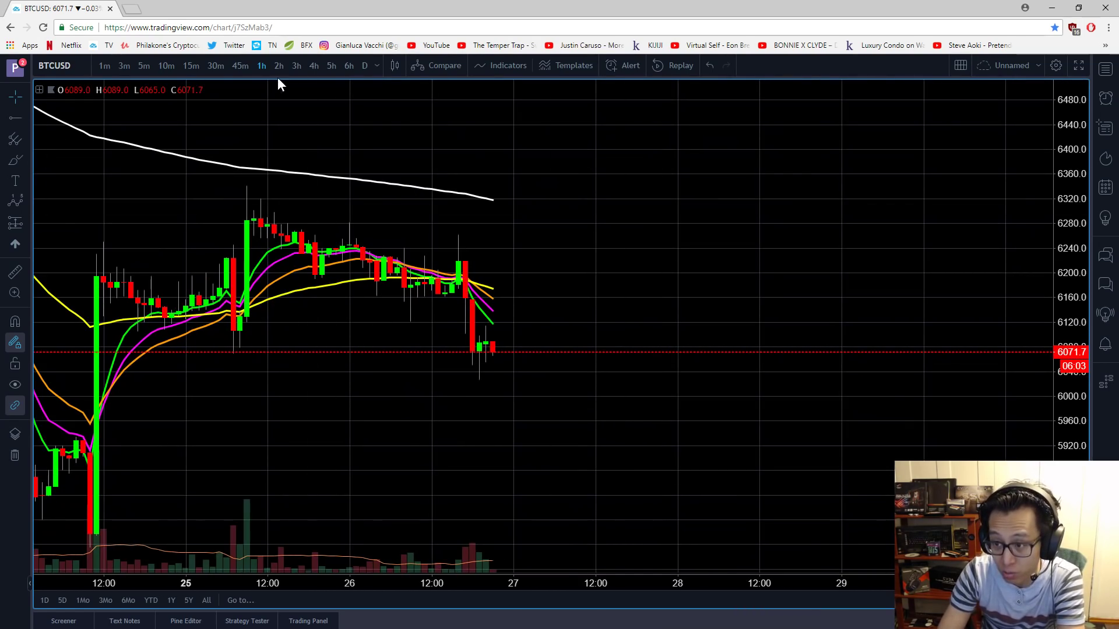
click(215, 69)
scroll(664, 318, down, 6)
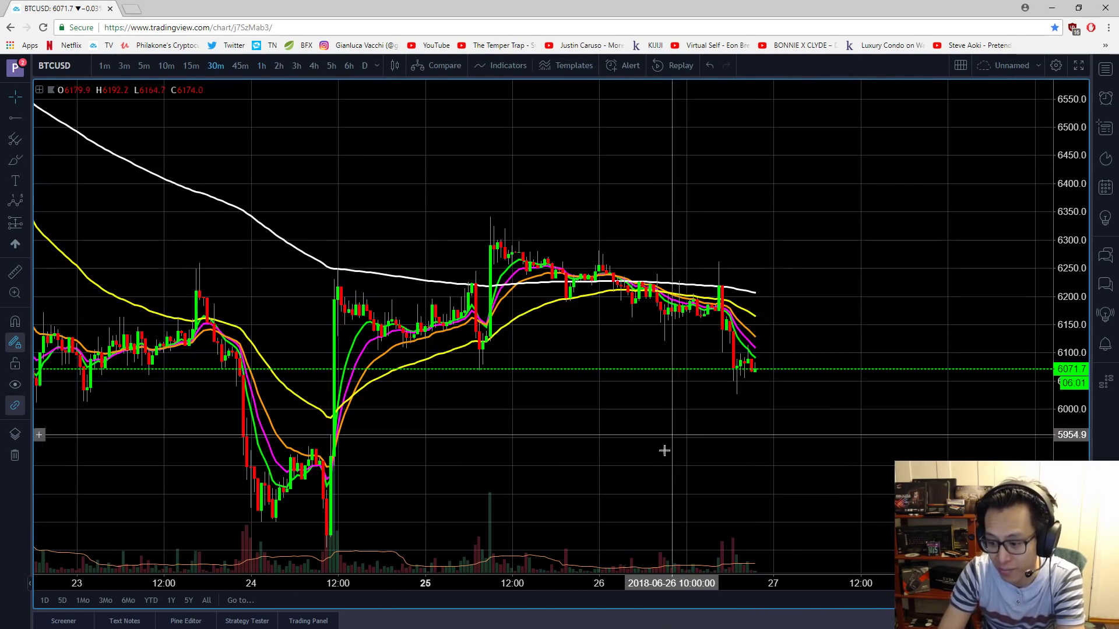
drag(664, 449, 766, 460)
scroll(702, 462, up, 3)
drag(490, 459, 584, 460)
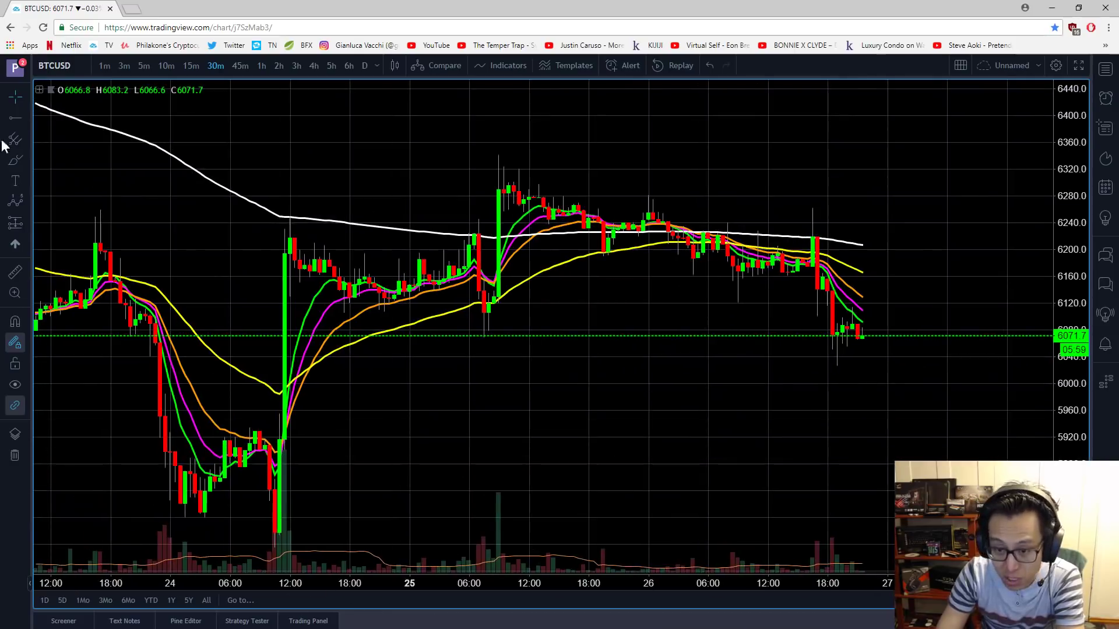
- Place a horizontal ray along the June 24 consolidation highs and adjust it to about 5932.2
click(17, 120)
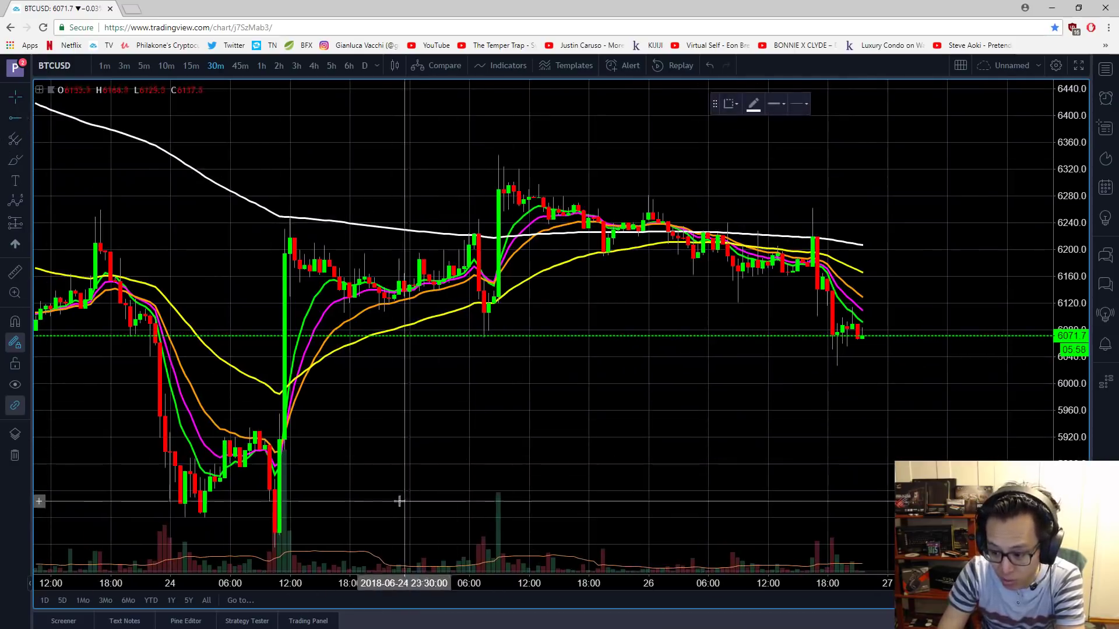
click(195, 426)
click(390, 445)
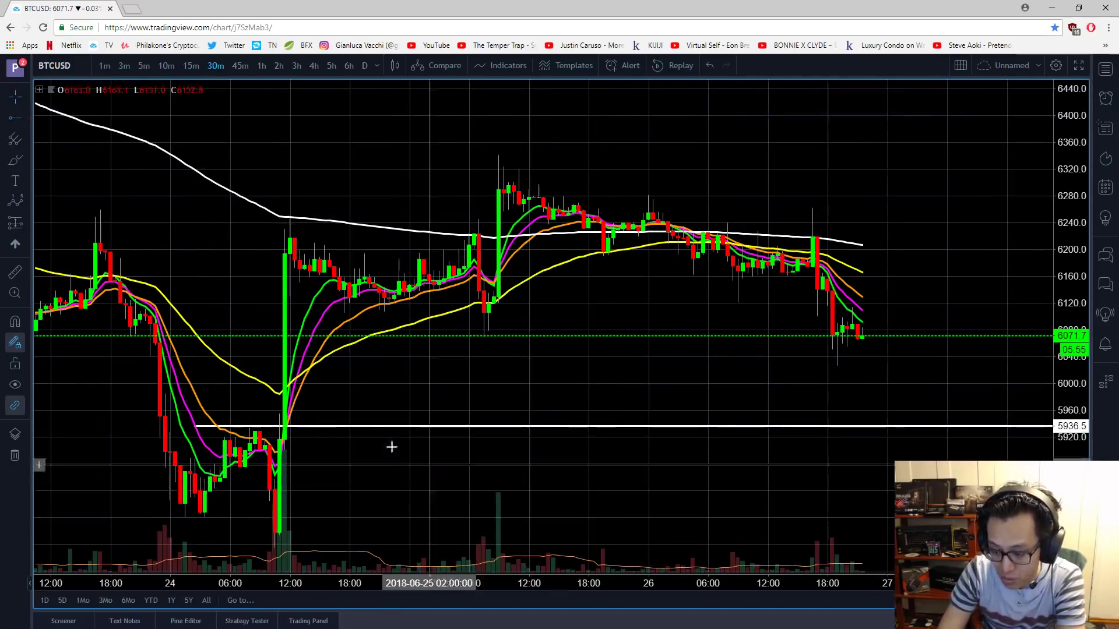
click(366, 427)
drag(366, 428, 366, 430)
- Examine the 30-minute candles around the June 24 consolidation and the price moves that follow the ray's start
right_click(452, 495)
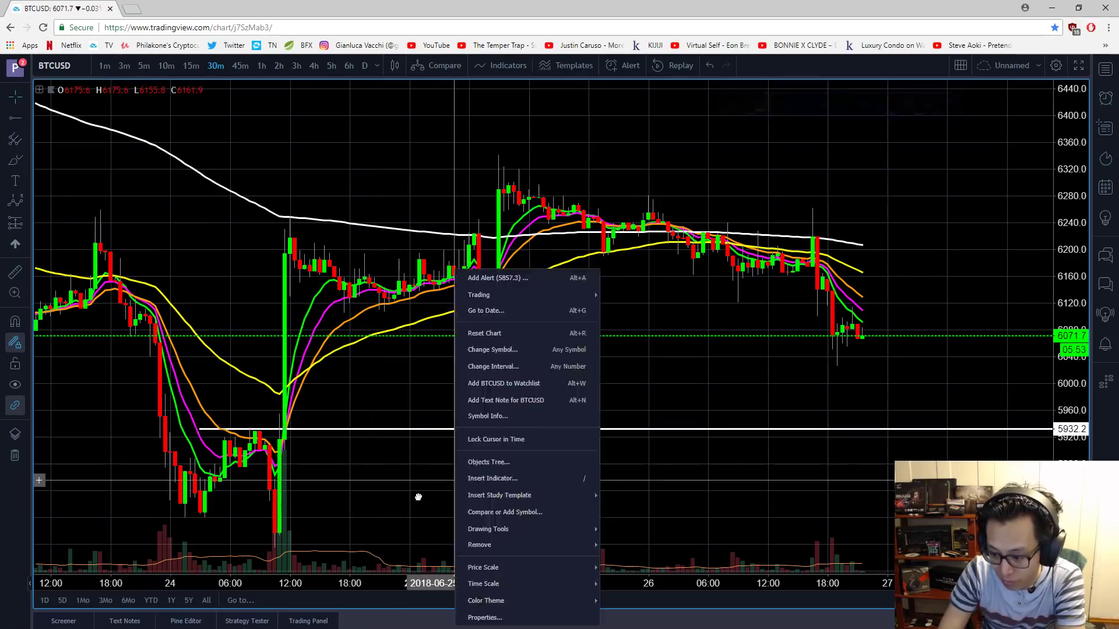
scroll(426, 498, up, 4)
drag(438, 498, 622, 515)
drag(414, 471, 516, 470)
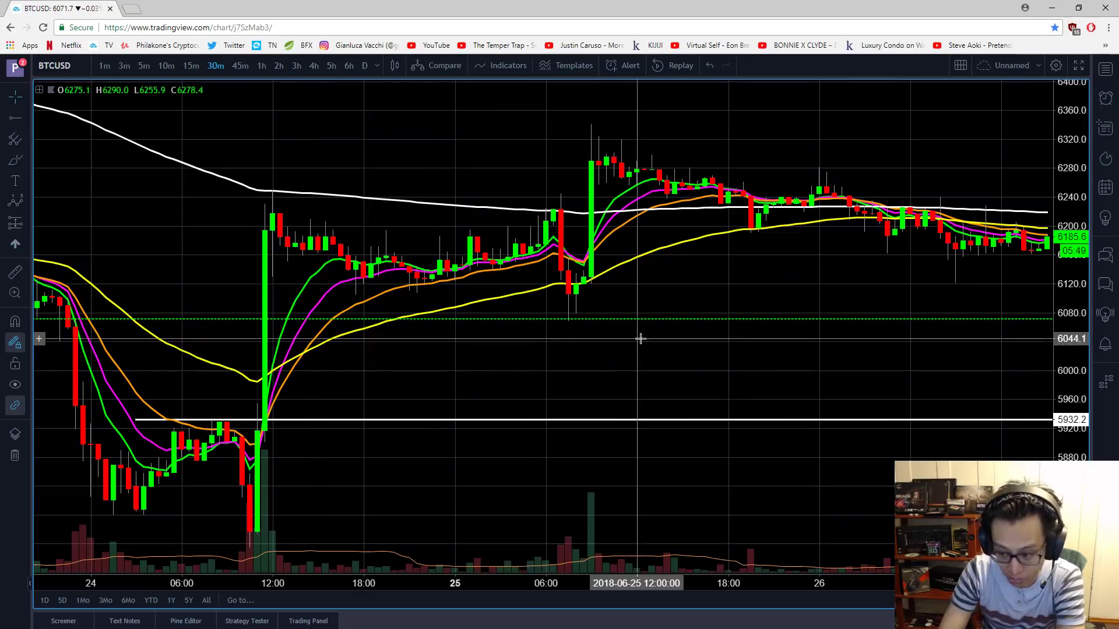
scroll(557, 300, down, 2)
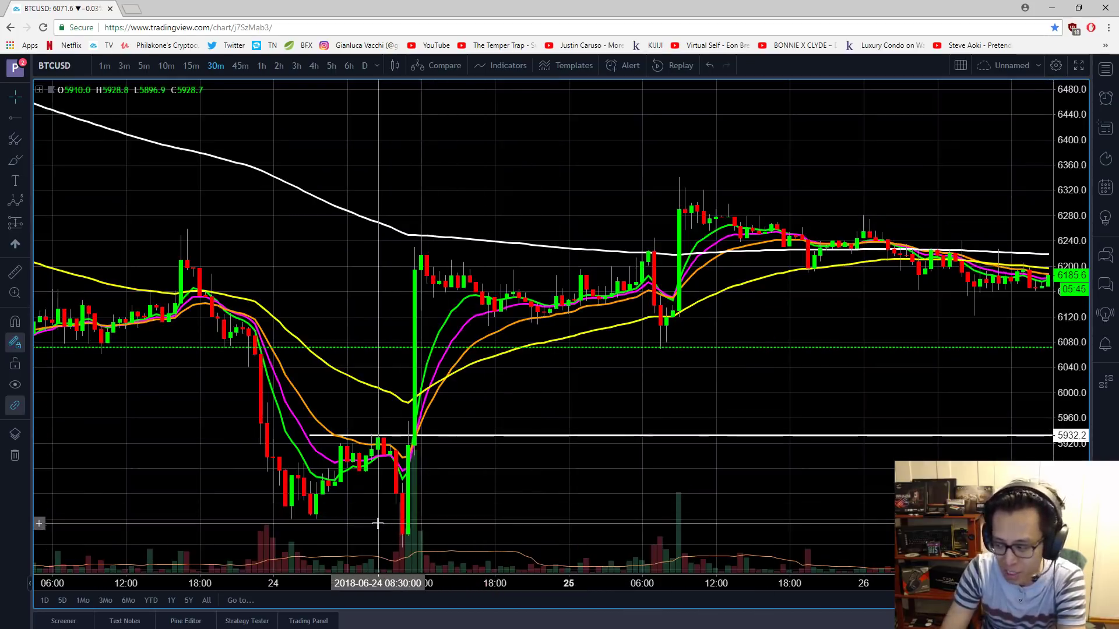
drag(487, 514, 520, 374)
scroll(520, 375, down, 1)
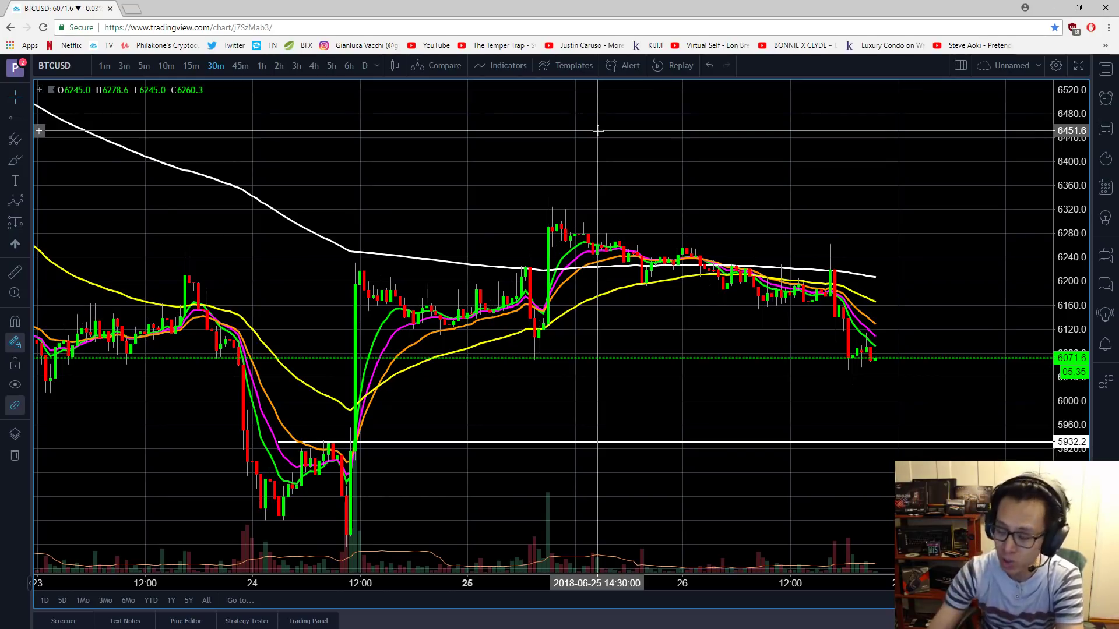
- Remove all drawings from the 30-minute chart, clearing the horizontal ray
right_click(760, 182)
drag(752, 181, 650, 177)
right_click(651, 135)
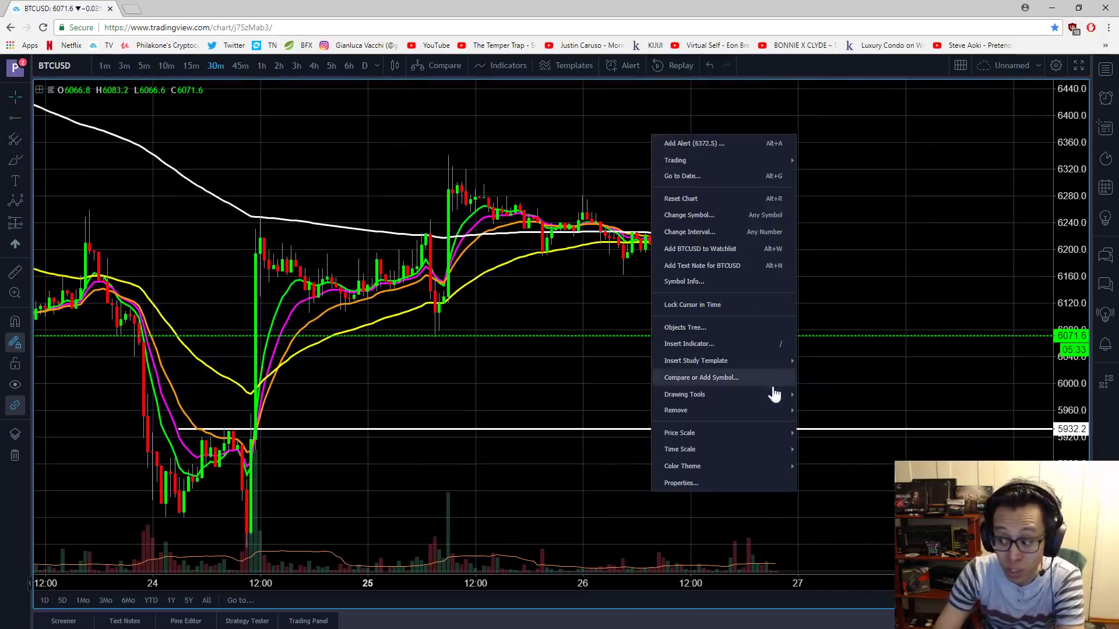
mouse_move(799, 411)
click(816, 430)
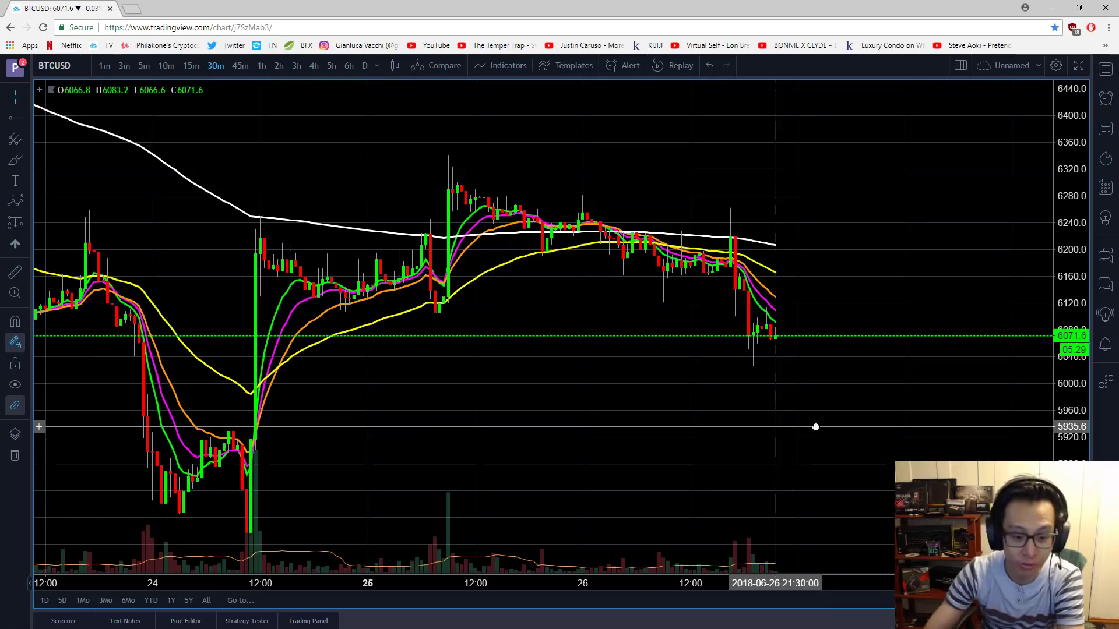
- Draw a Fib Retracement from the June 24 low level at about 5754.7 up to the June 25 high at about 6342.9
drag(816, 427, 603, 402)
click(26, 224)
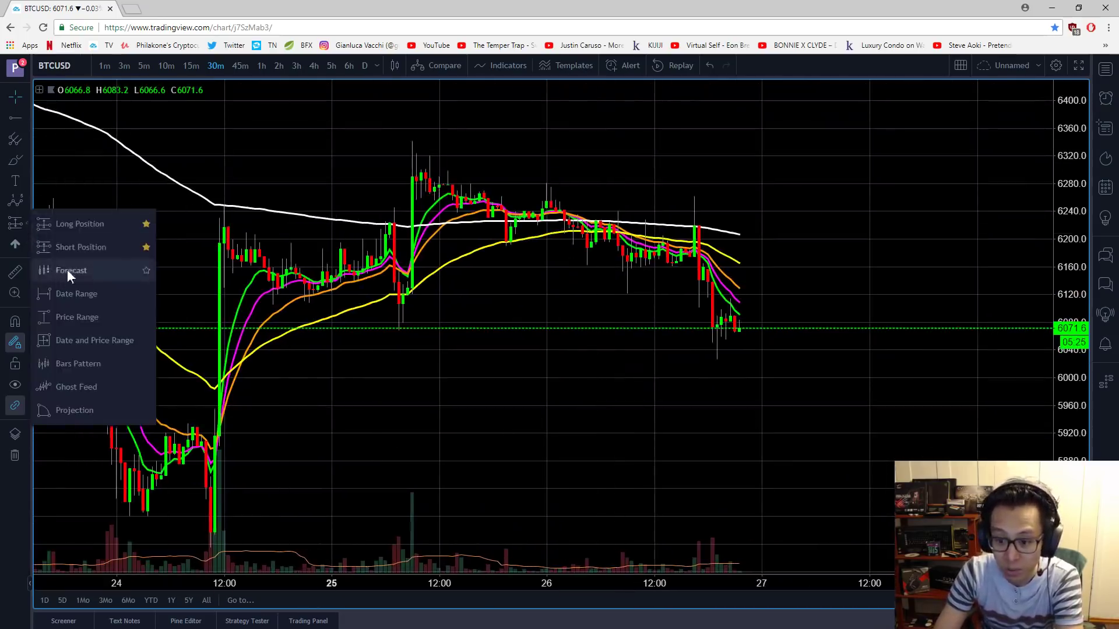
click(27, 138)
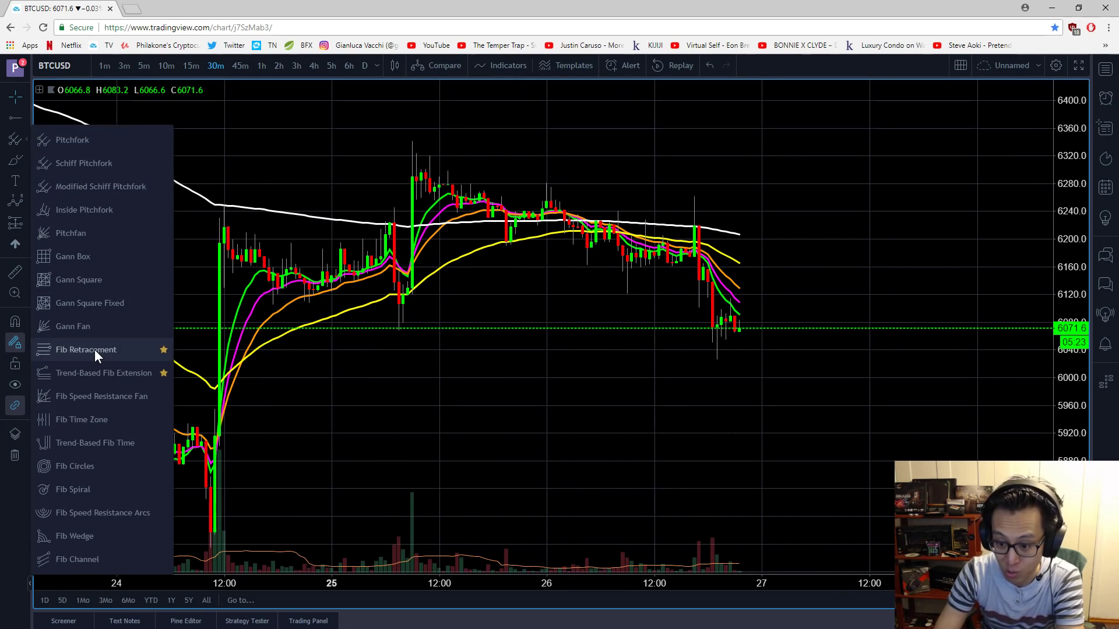
click(94, 350)
click(295, 549)
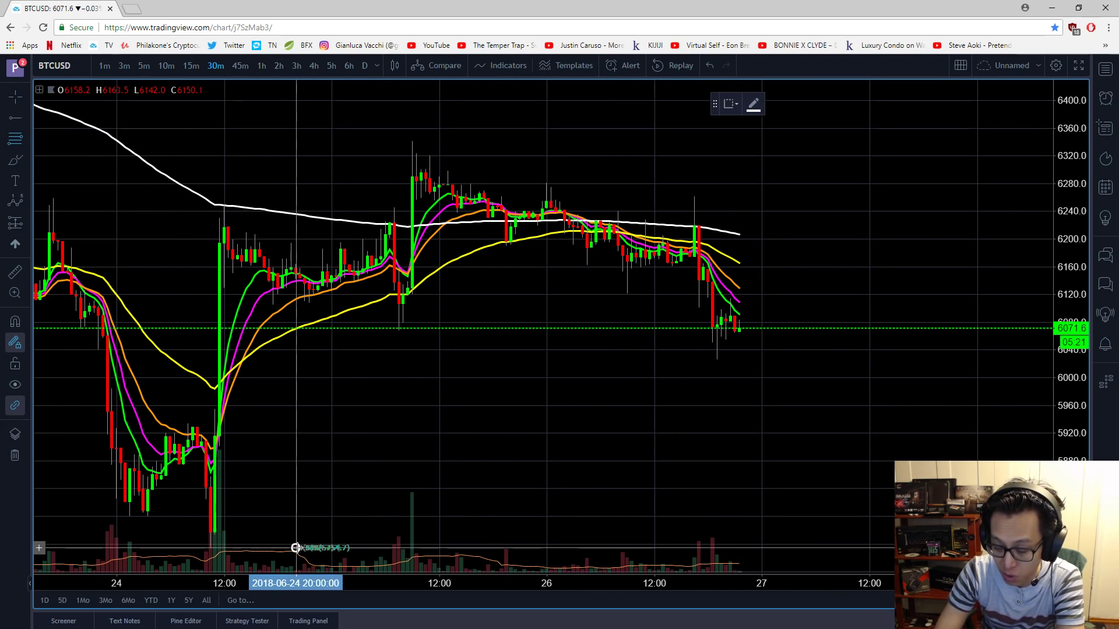
click(927, 140)
right_click(729, 195)
click(696, 182)
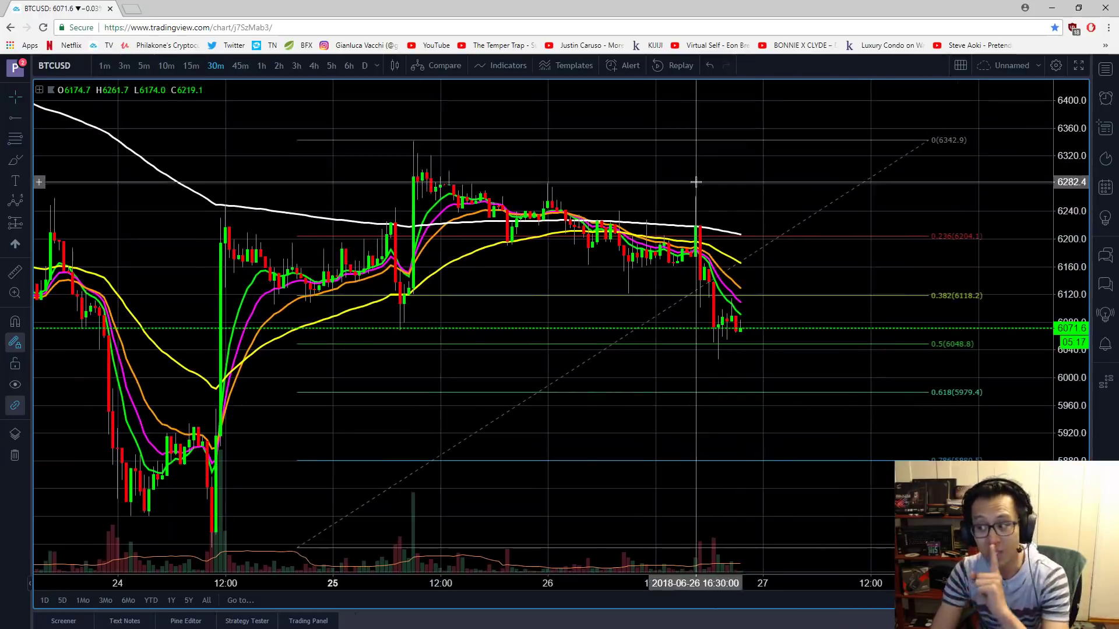
- Compare the retracement on the 1-hour, 3-hour, 5-hour and 6-hour intervals, restoring the MACD and RSI panes
click(267, 71)
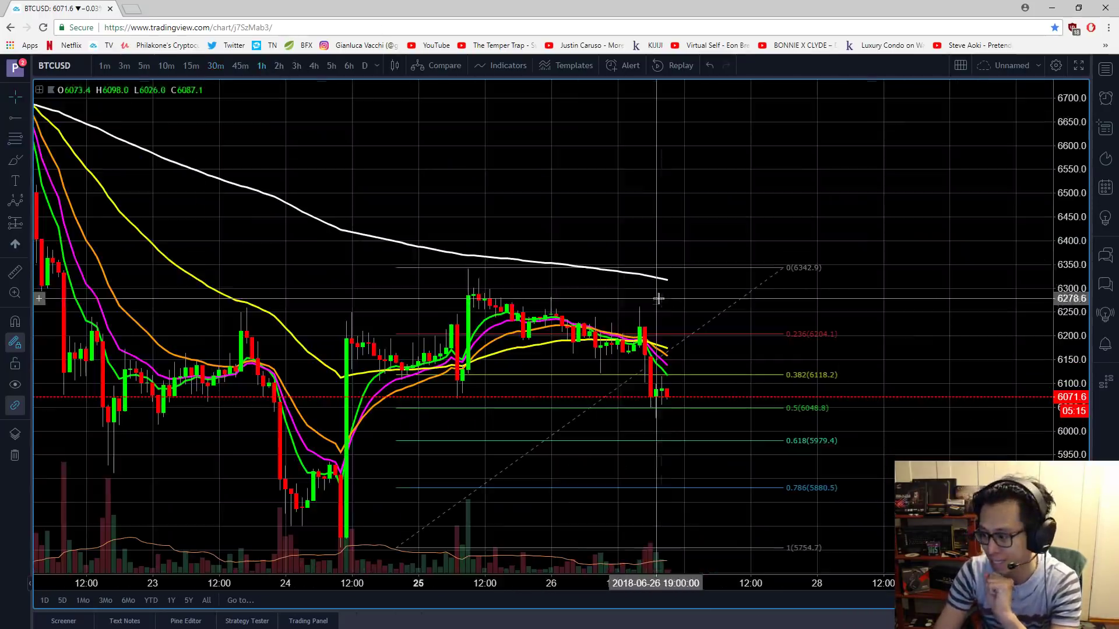
click(299, 66)
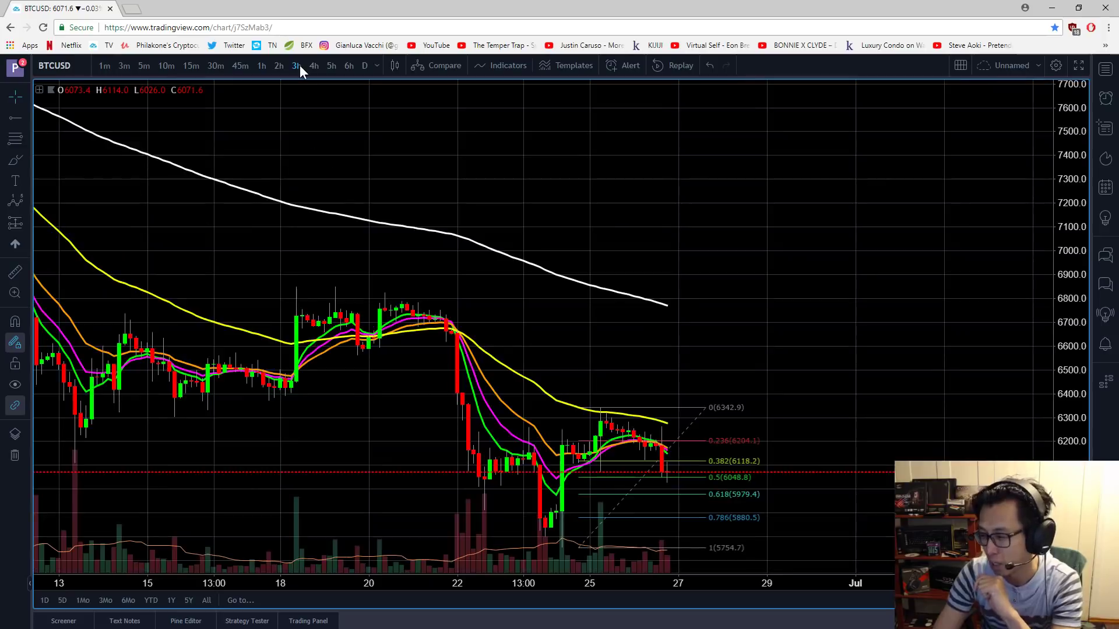
click(331, 66)
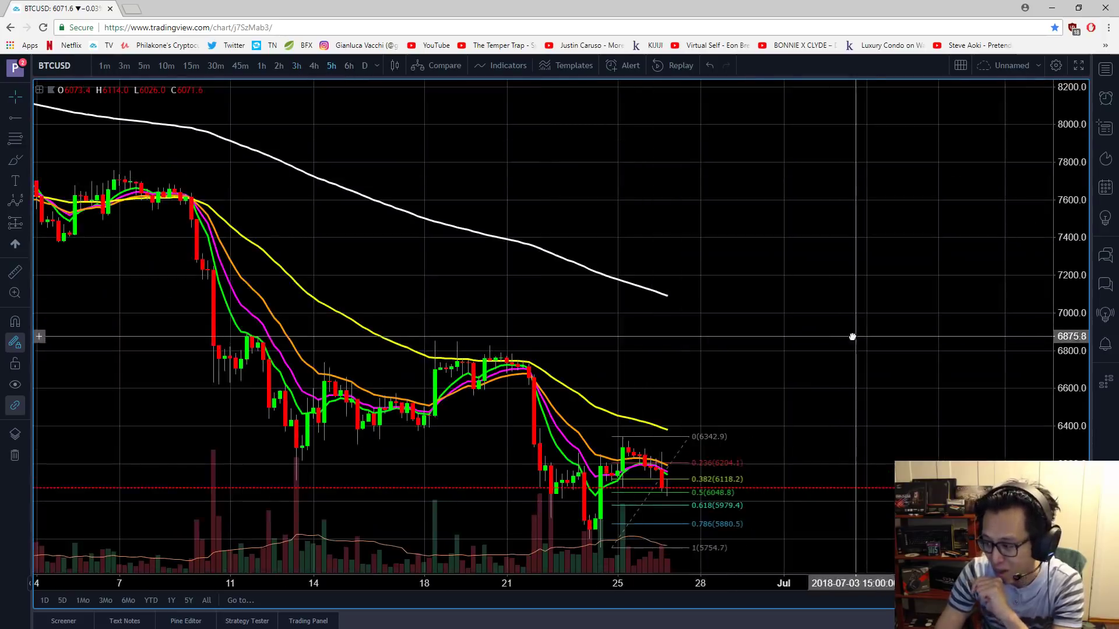
scroll(714, 335, up, 3)
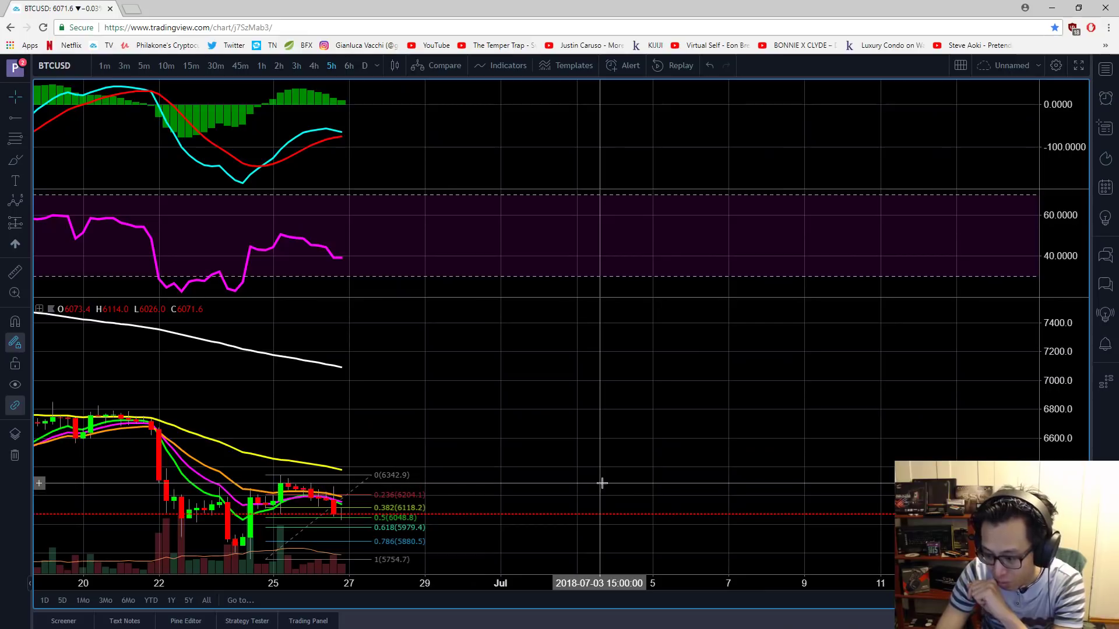
click(348, 65)
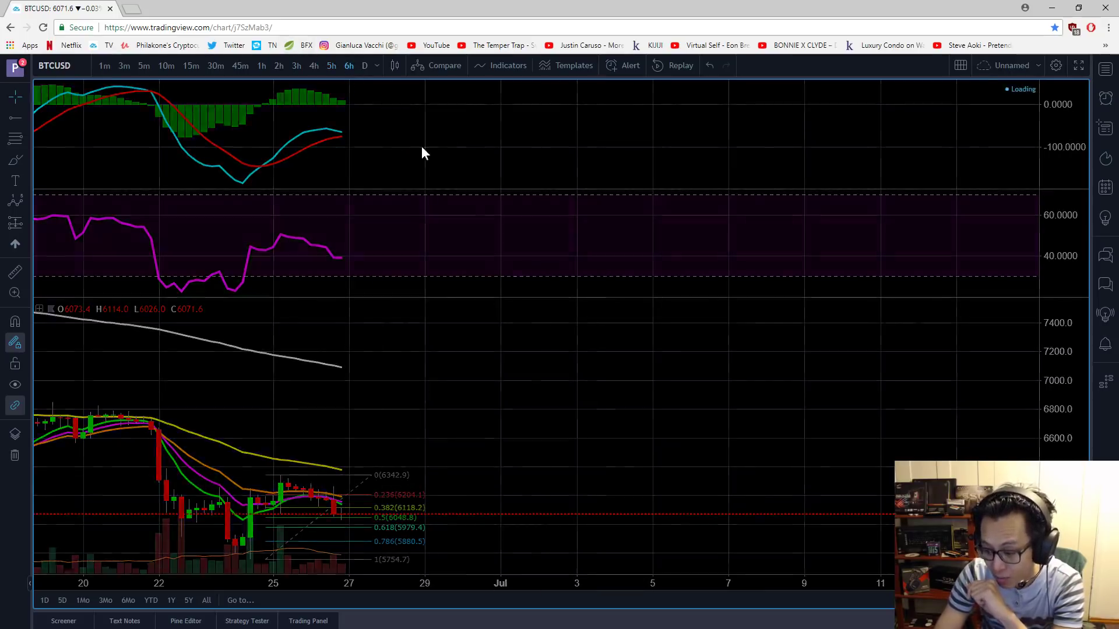
right_click(607, 449)
- Set the chart back to the 1-hour interval, maximize the price pane, and frame the candles around the retracement
click(261, 65)
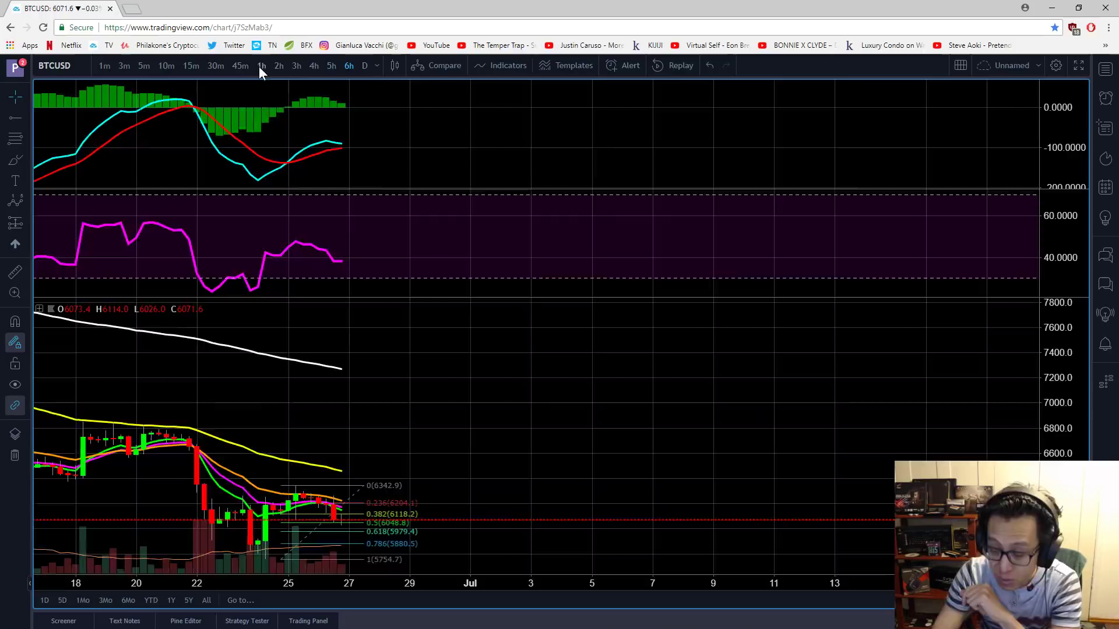
right_click(682, 395)
click(355, 325)
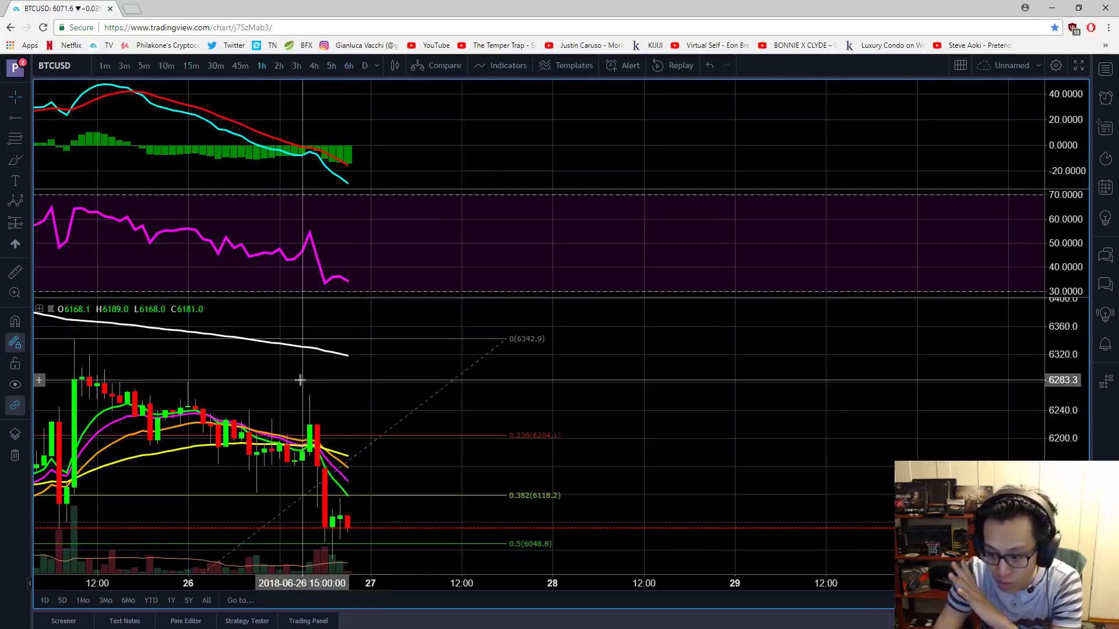
double_click(280, 384)
scroll(337, 355, down, 4)
drag(515, 257, 376, 272)
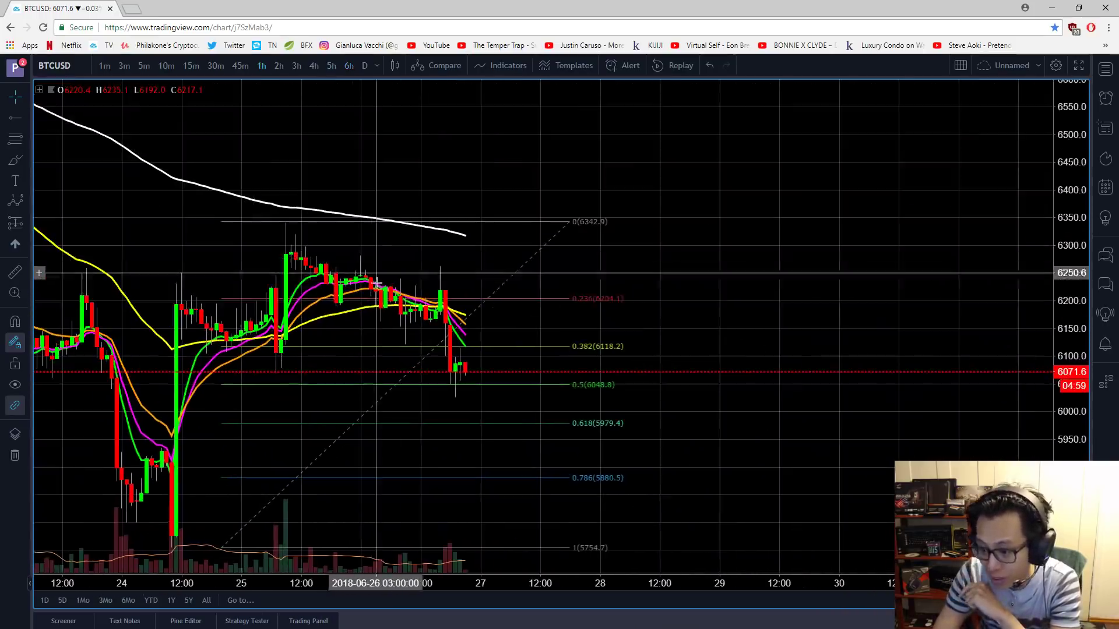
- Place a horizontal ray at about 6197 starting at the large green June 24 candle, and switch to the 3-hour interval
click(15, 117)
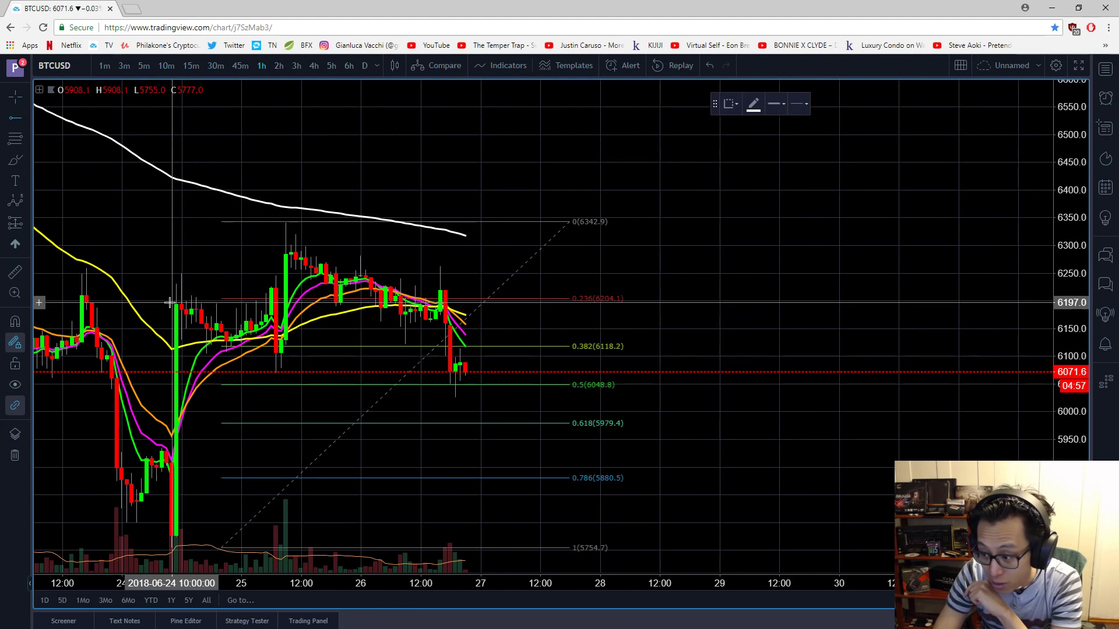
click(162, 302)
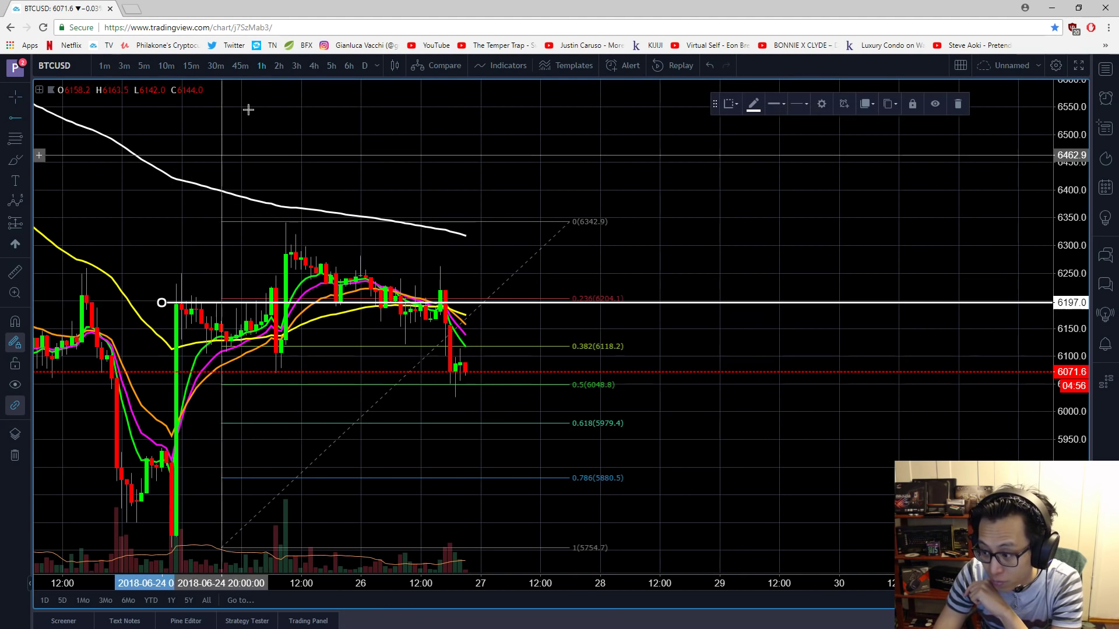
click(297, 66)
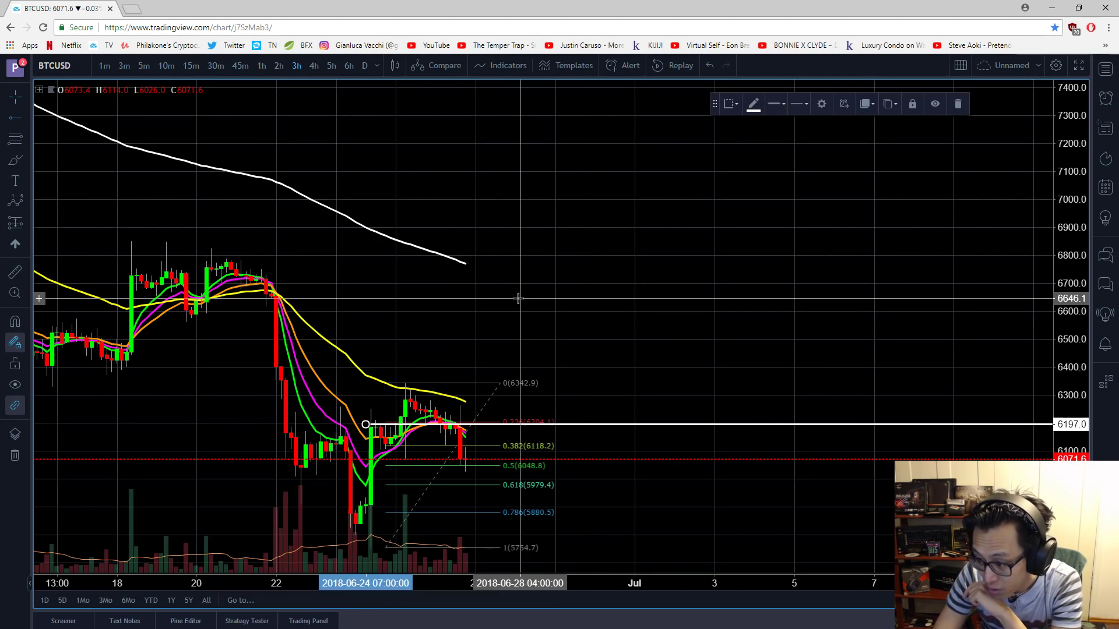
click(517, 299)
- Place a second horizontal ray at about 6288.7 on the 3-hour chart, starting at June 24 above the first ray
scroll(520, 304, up, 3)
drag(519, 303, 634, 362)
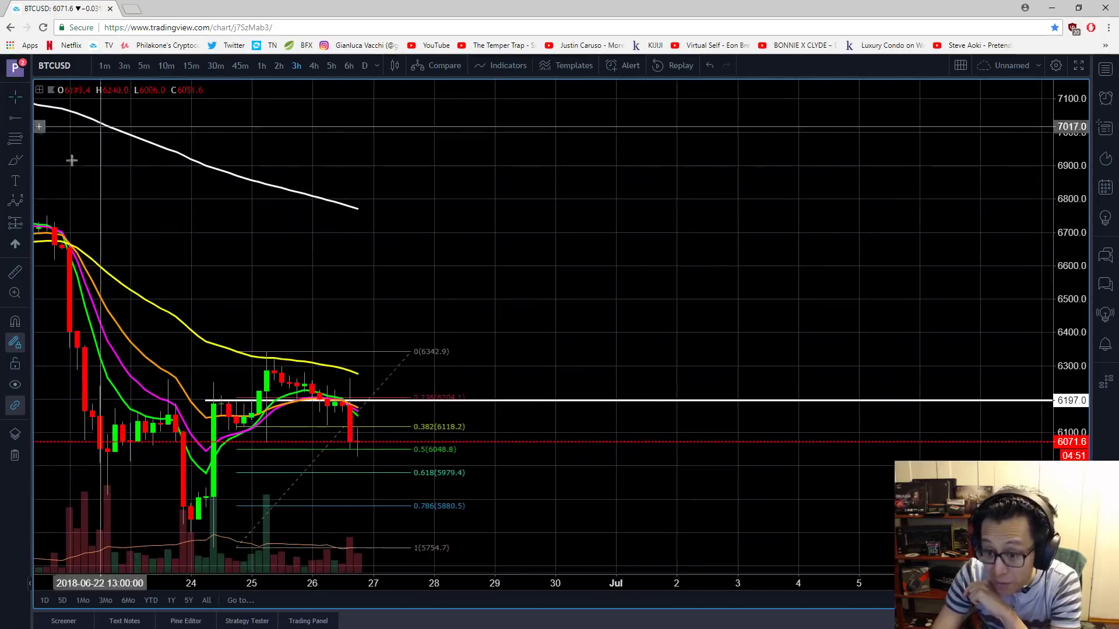
click(16, 119)
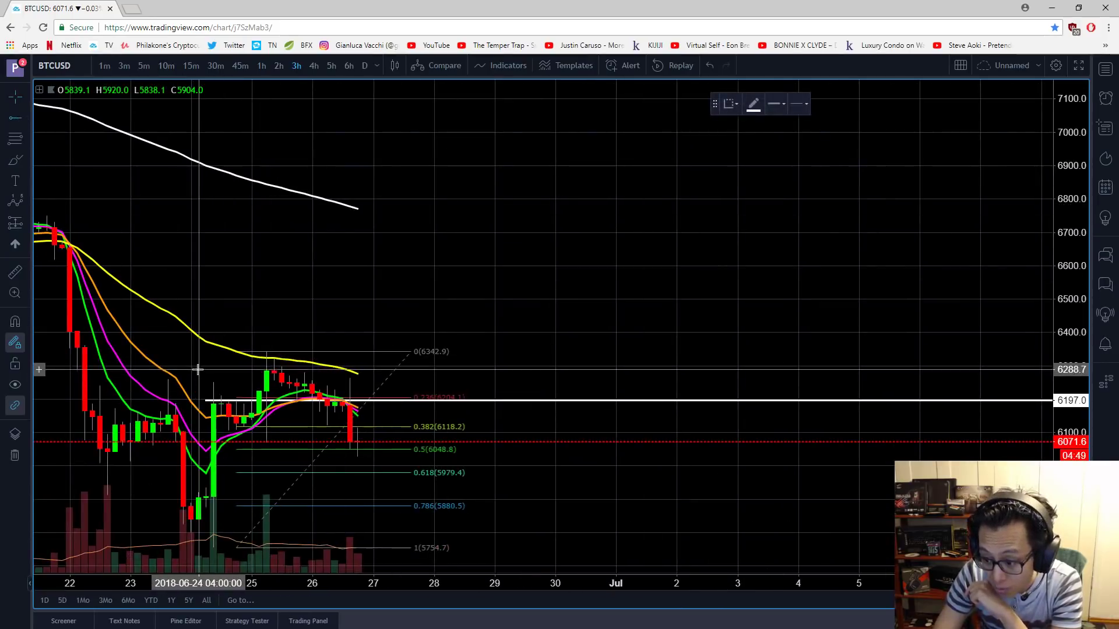
click(198, 370)
click(420, 290)
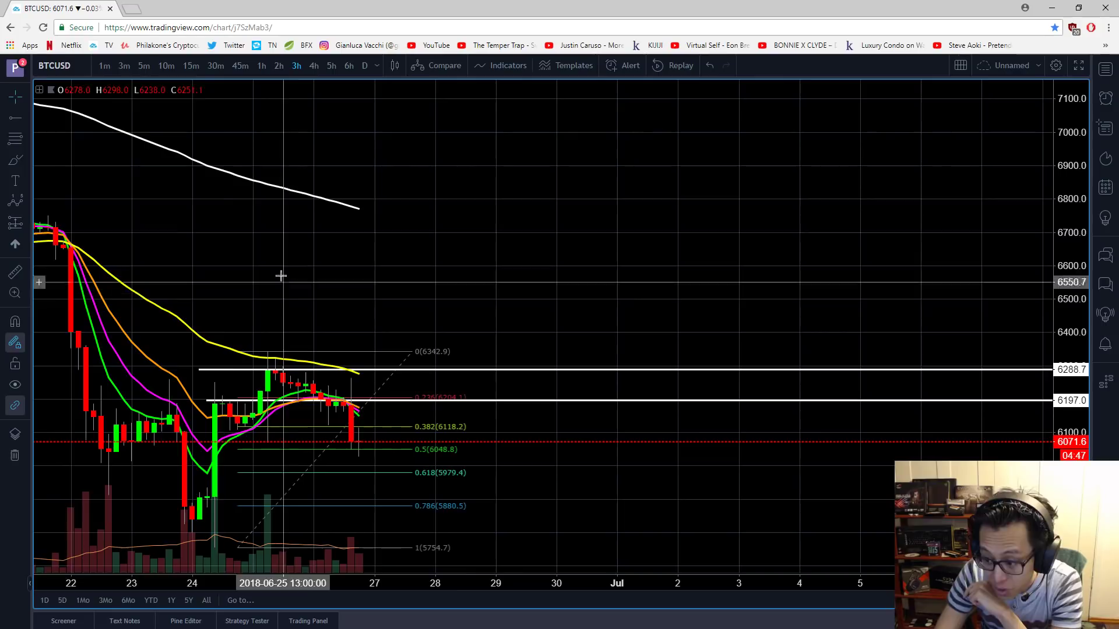
- Draw a rectangle filling the band between the 6288.7 and 6197 rays, from June 24 to about July 3
click(26, 155)
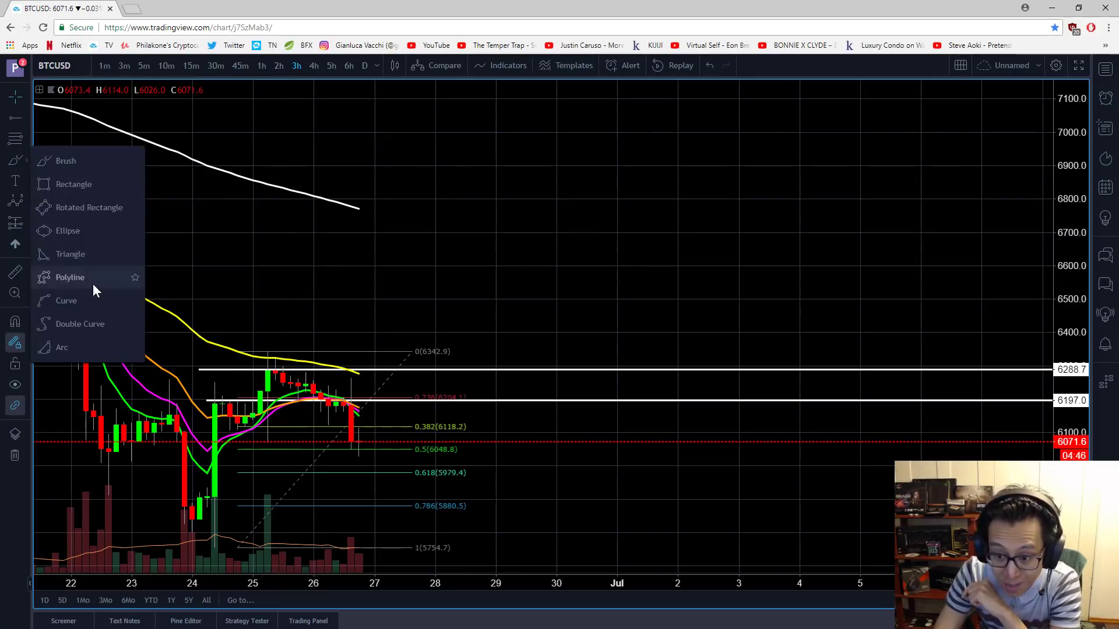
click(73, 184)
drag(207, 370, 762, 414)
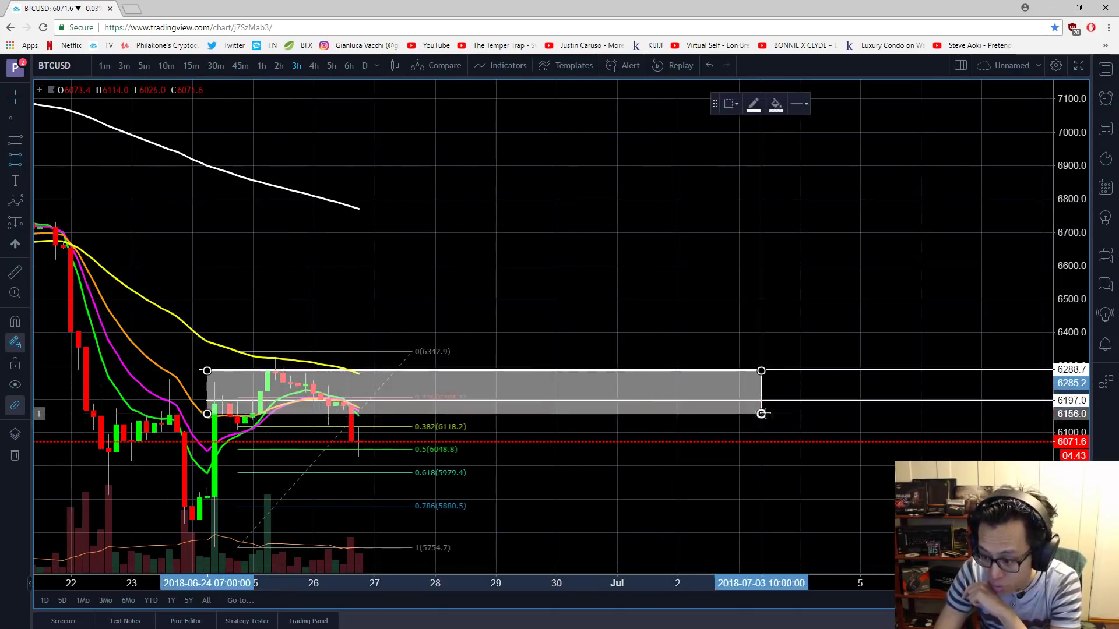
click(792, 400)
drag(627, 268, 723, 256)
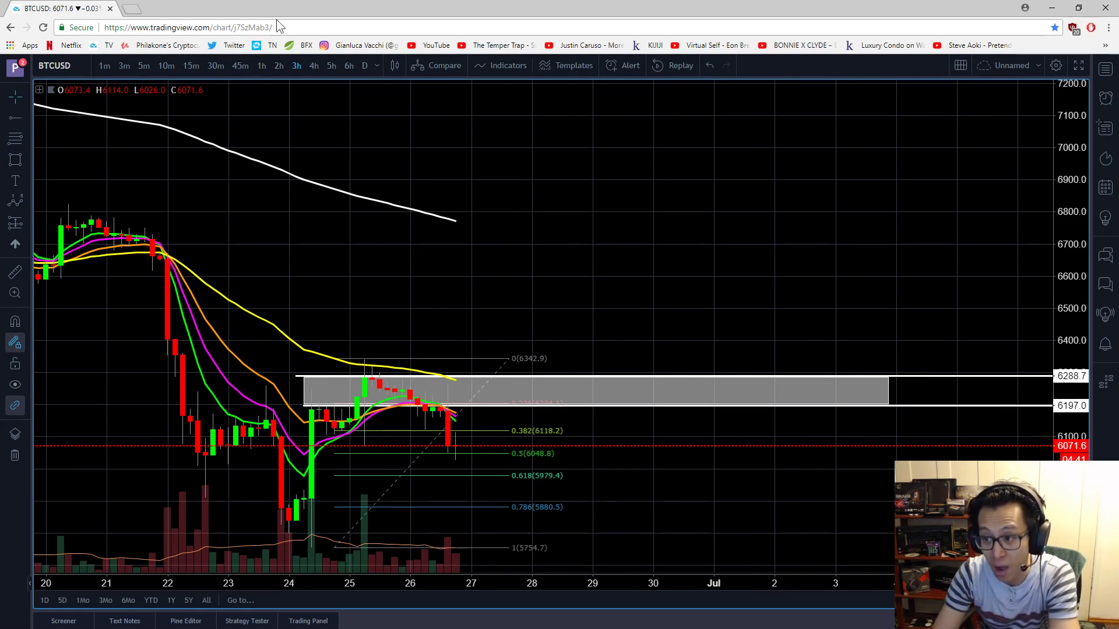
- Switch the chart to the 1-hour interval, maximize the price pane and frame the latest candles with the shaded zone
click(261, 69)
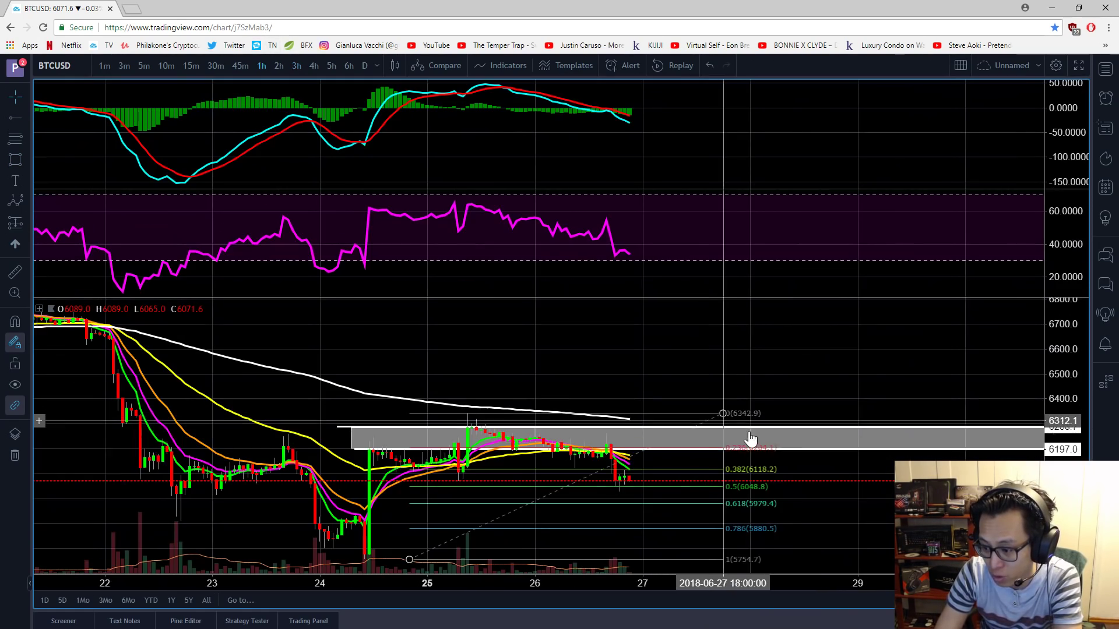
double_click(700, 332)
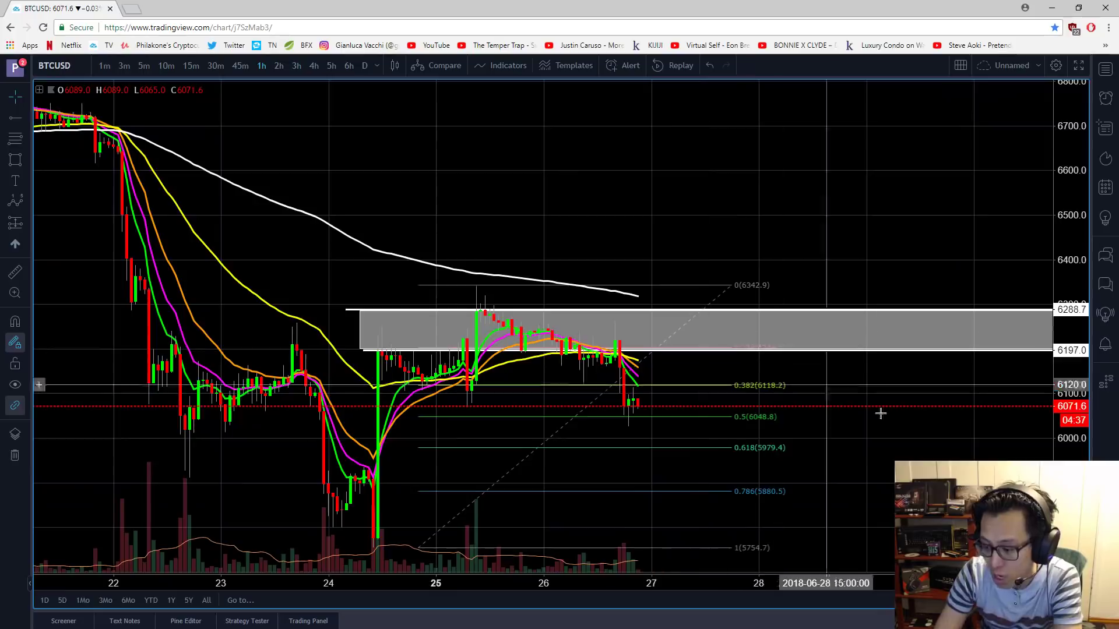
right_click(936, 461)
drag(937, 452, 825, 421)
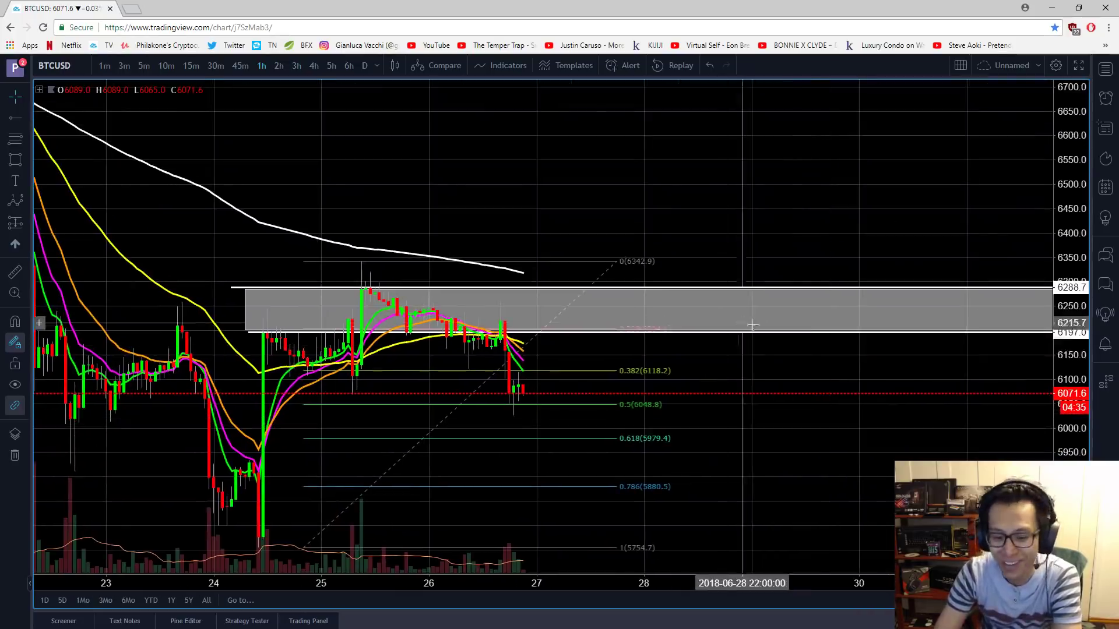
right_click(791, 402)
click(764, 420)
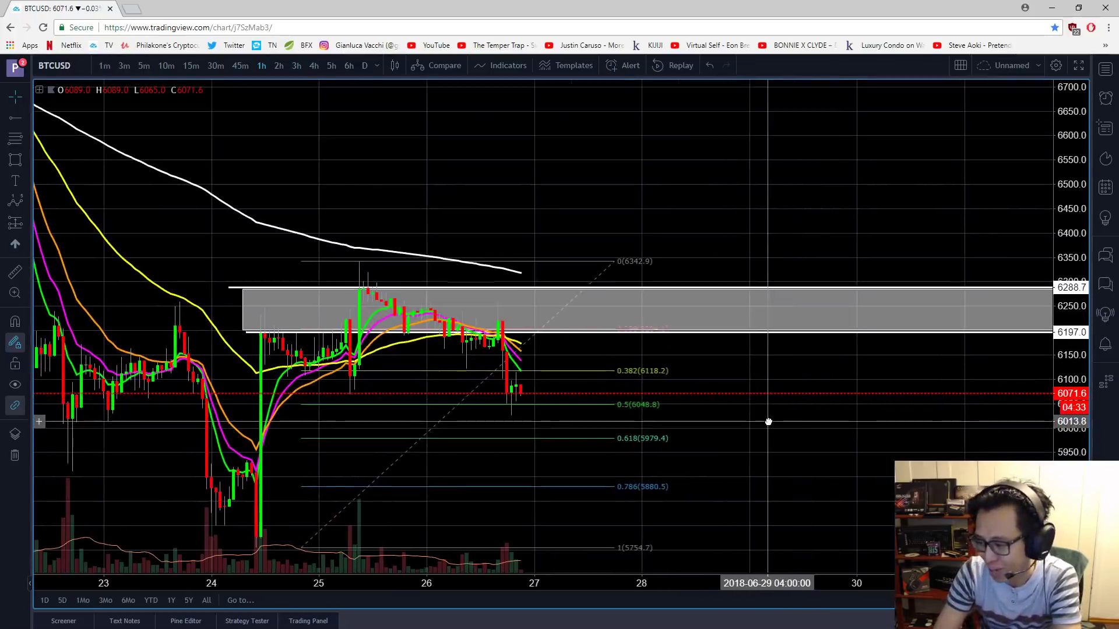
- Draw a second rectangle below the current price, from about the 0.5 to the 0.786 Fibonacci level, spanning June 25 to 28
click(11, 162)
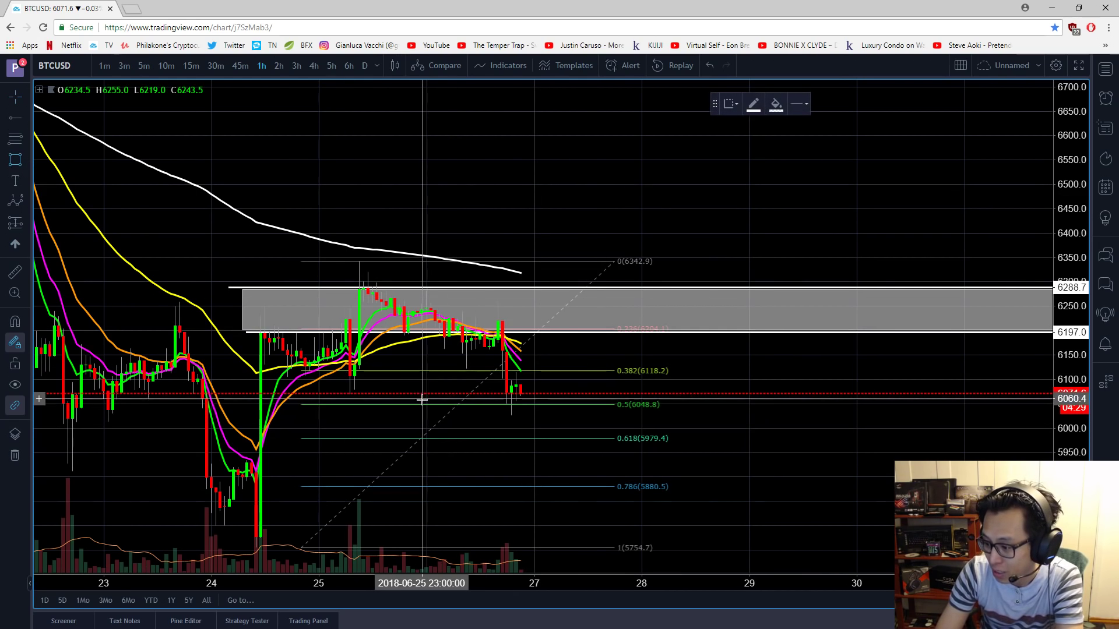
mouse_move(422, 403)
mouse_down()
mouse_move(675, 474)
mouse_move(713, 473)
mouse_move(718, 485)
mouse_up()
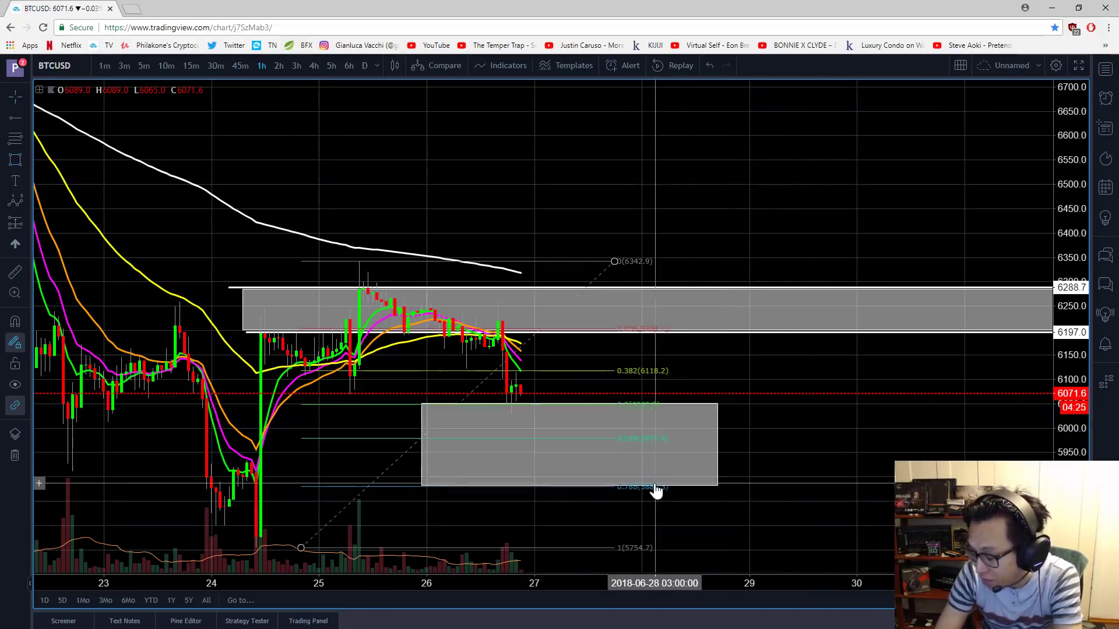
right_click(844, 504)
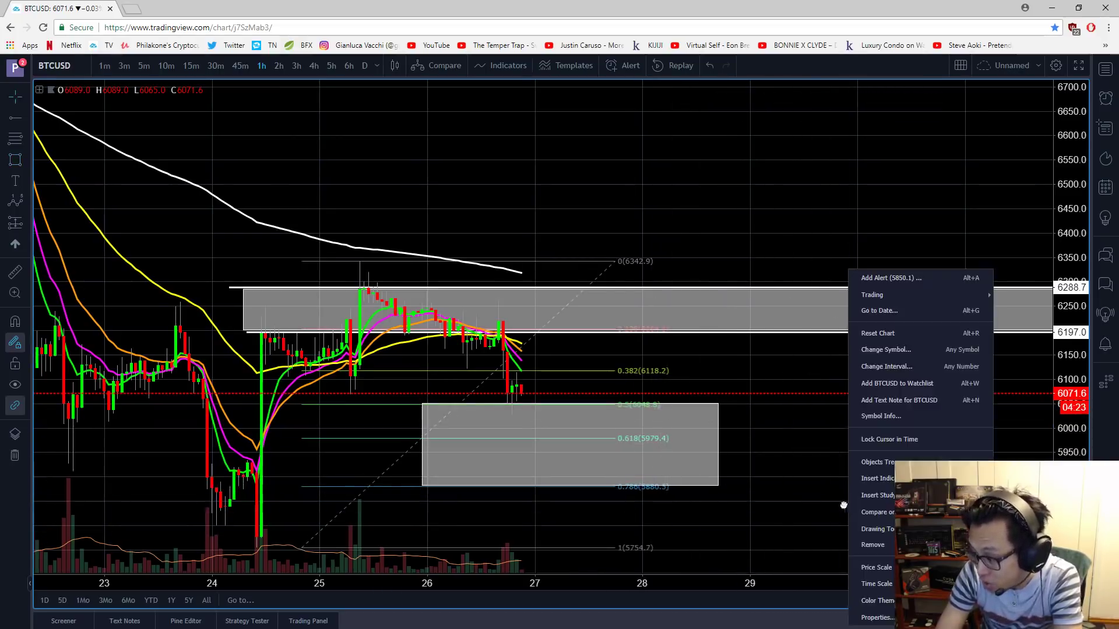
click(820, 512)
right_click(822, 515)
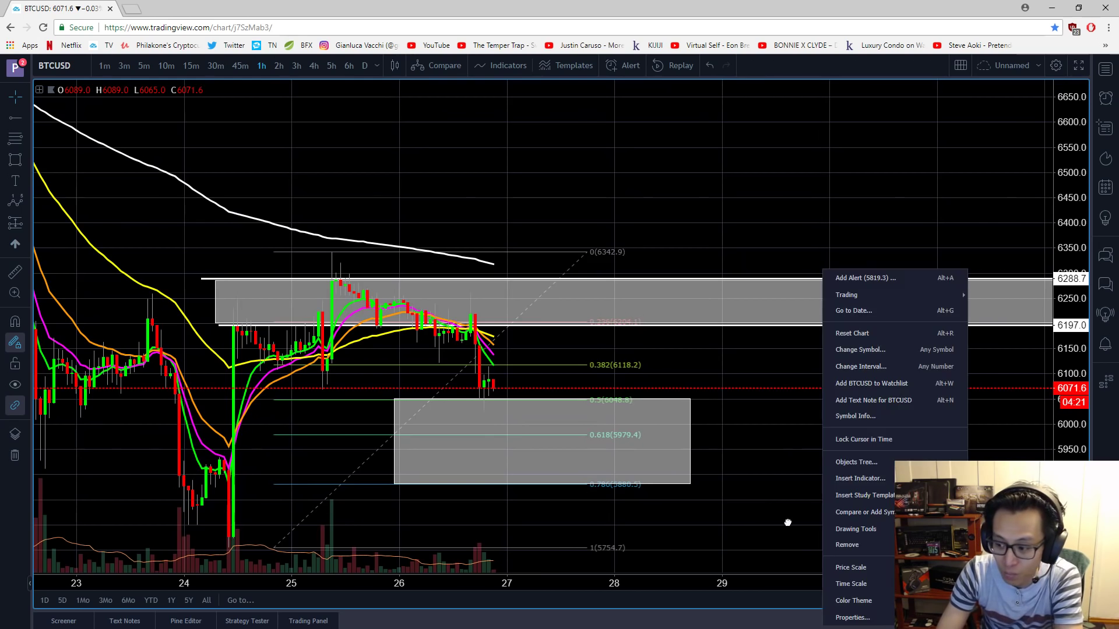
drag(788, 523, 874, 548)
right_click(872, 536)
click(777, 533)
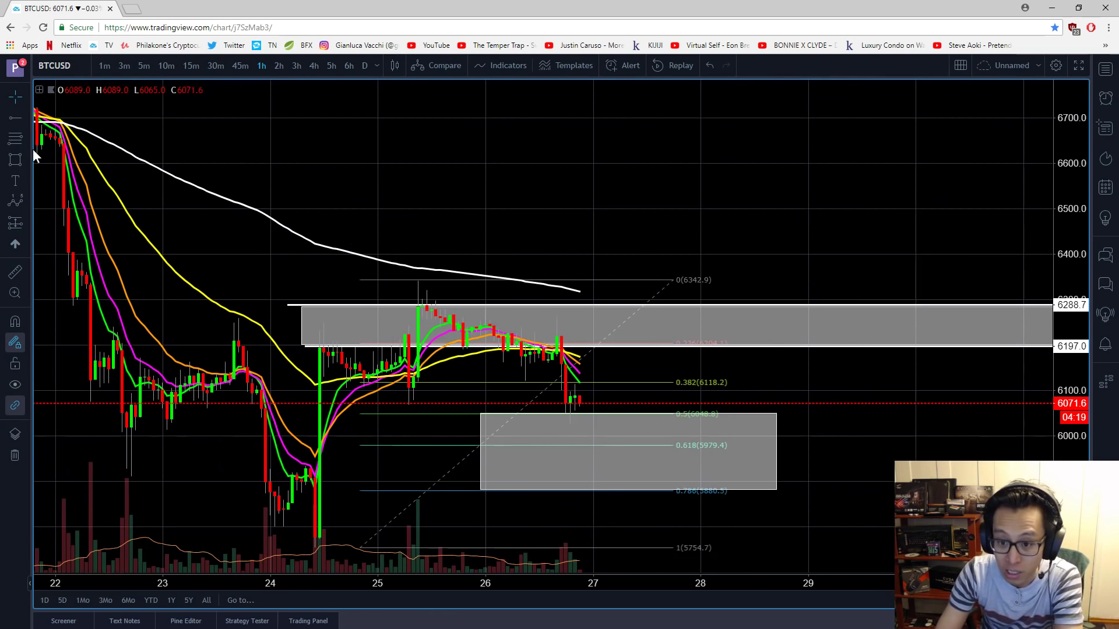
- Place nine horizontal rays stacked inside the lower rectangle, from about 6043.9 down to the 0.786 Fibonacci level, starting near June 26
click(10, 121)
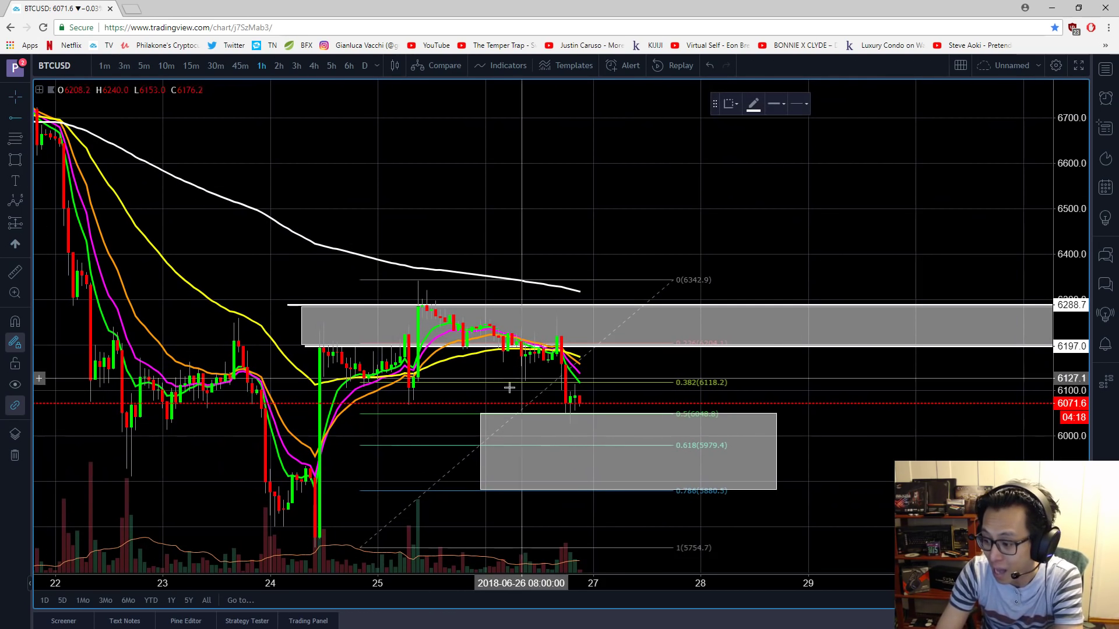
click(489, 415)
drag(488, 416, 493, 462)
click(493, 475)
click(493, 482)
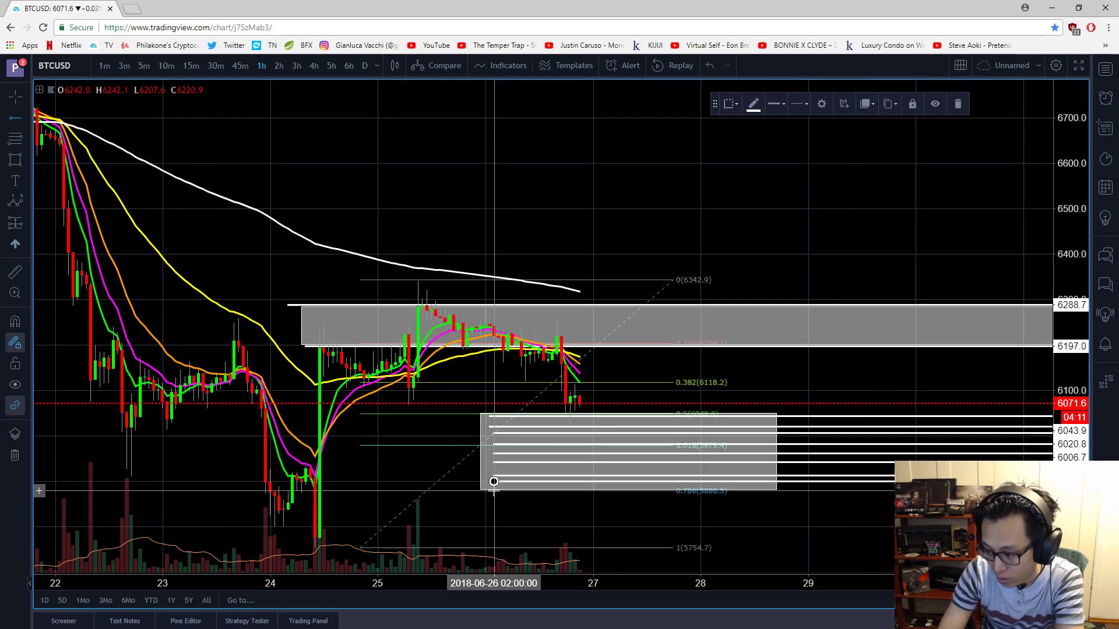
click(493, 490)
click(863, 534)
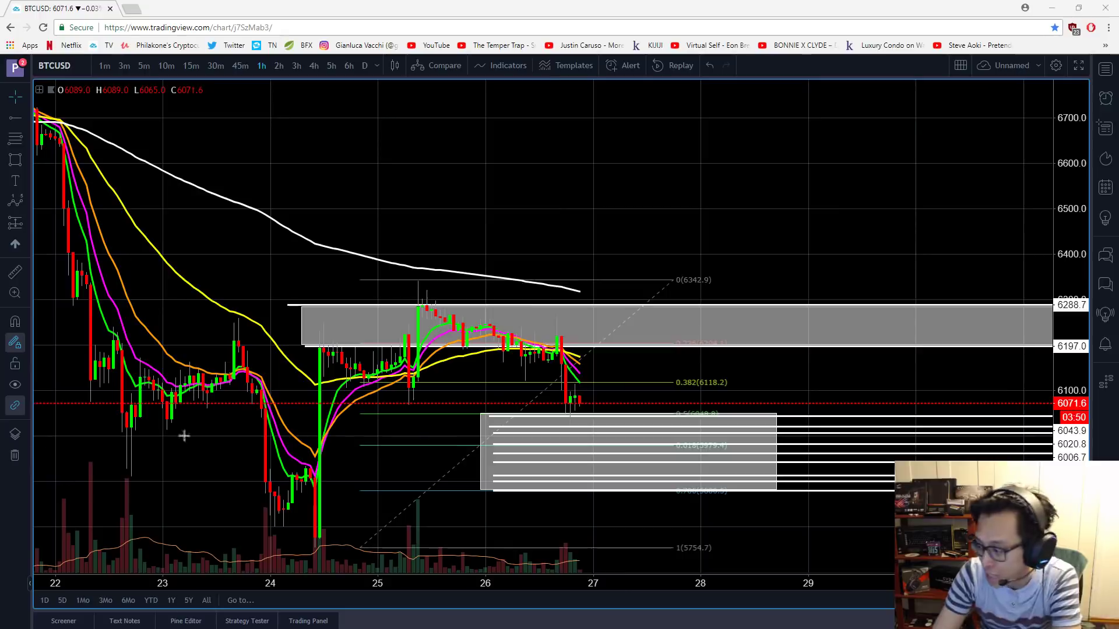
- Place four horizontal rays inside the upper rectangle at about 6221.4, 6244.3, 6264.9 and 6278.1, starting around June 27
drag(562, 205, 464, 207)
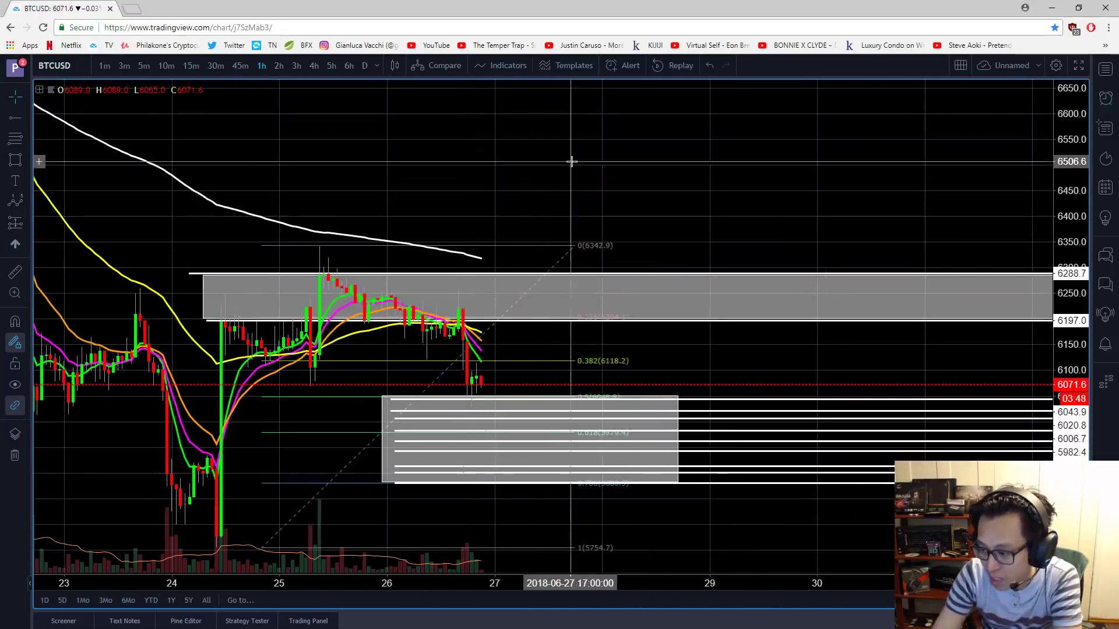
drag(571, 162, 464, 155)
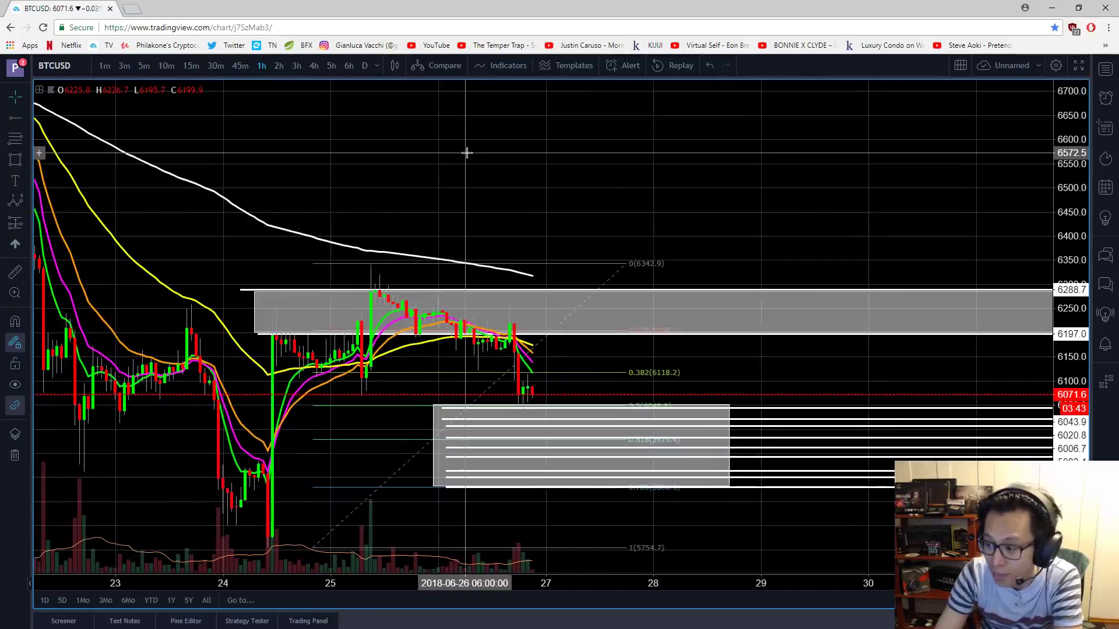
click(17, 125)
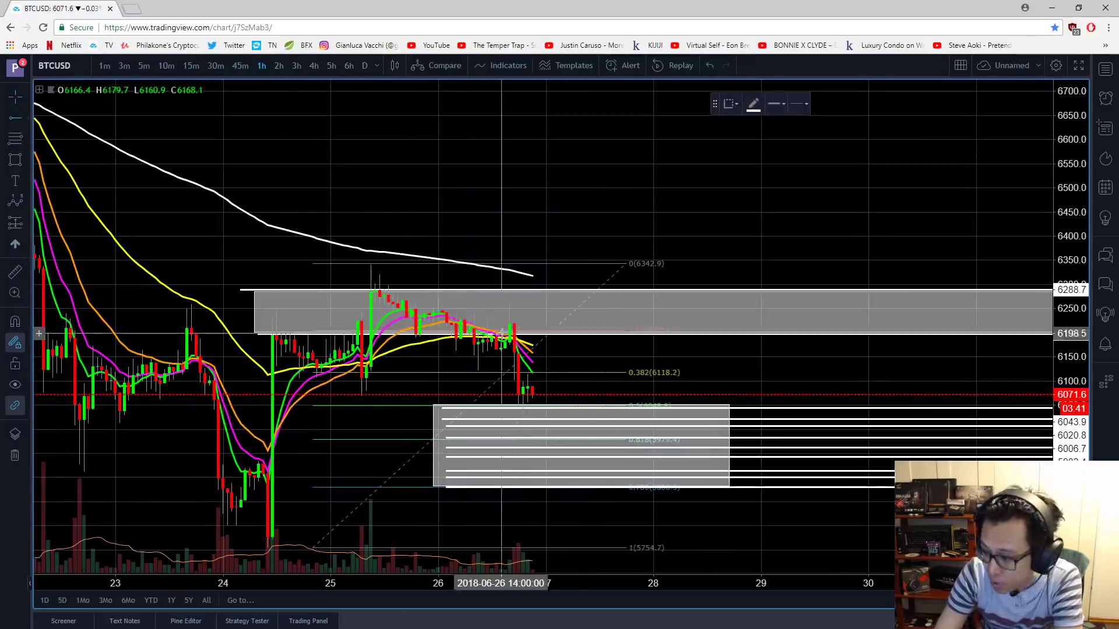
click(590, 320)
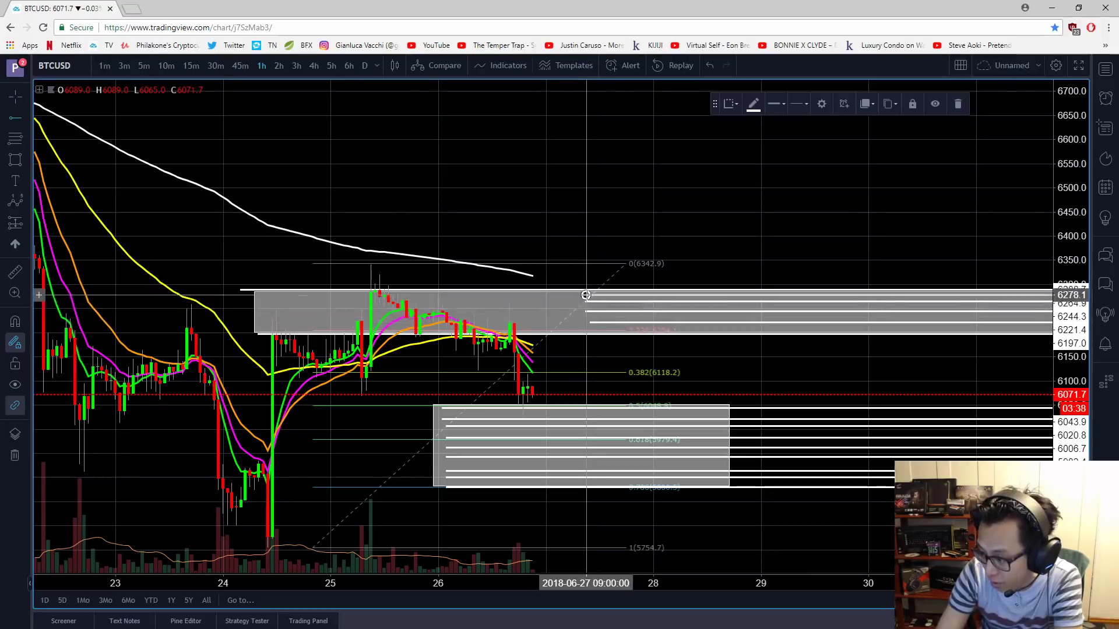
- Place a downward arrow icon just above the upper zone at about 6316.8 on June 28, and deselect it
drag(622, 169, 566, 180)
click(27, 247)
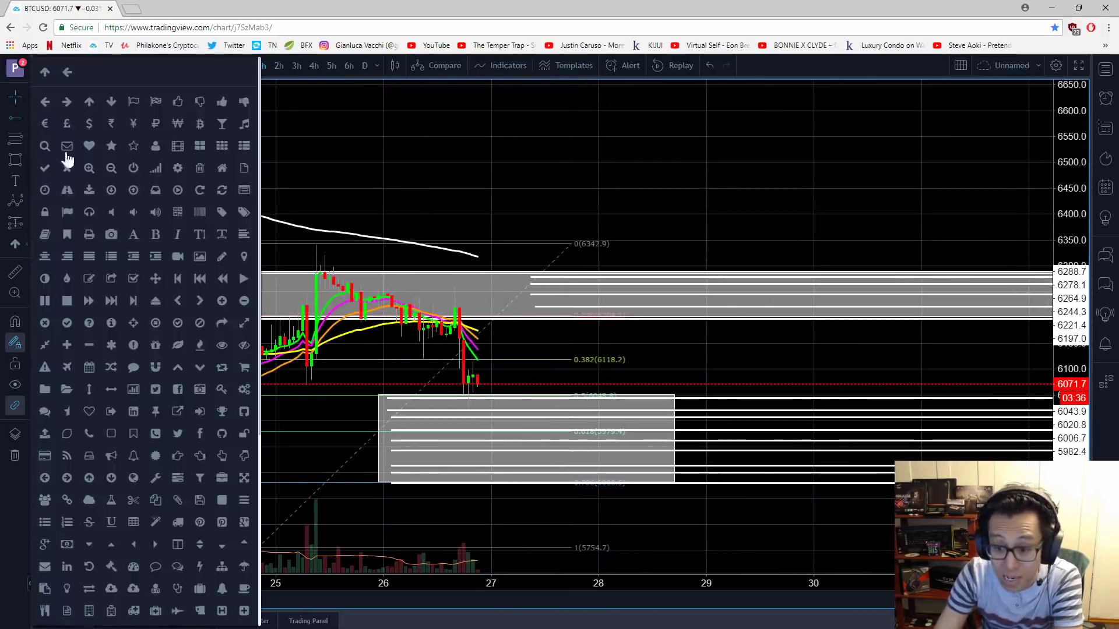
click(112, 101)
click(630, 257)
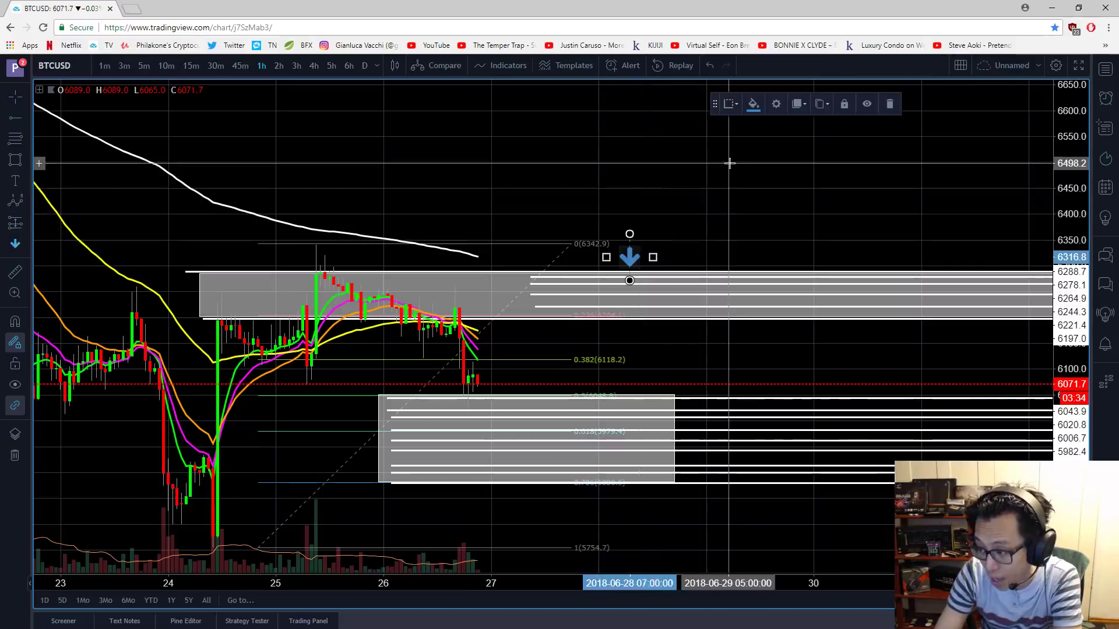
click(729, 163)
right_click(726, 162)
click(652, 144)
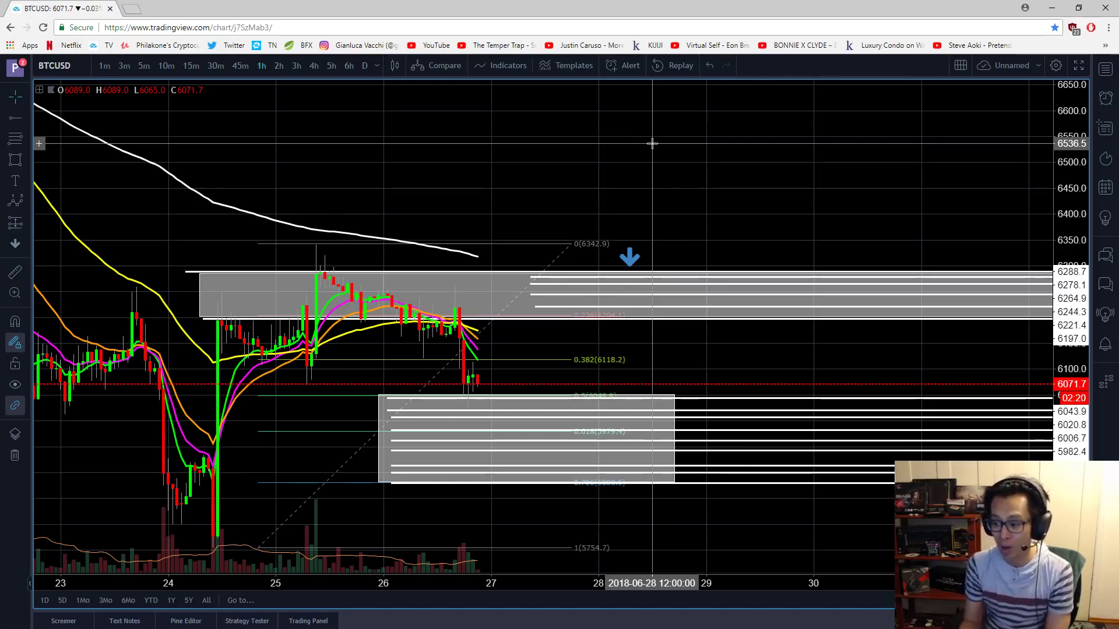
- Examine the 1-hour price action and the earlier decline in relation to the upper and lower marked zones
right_click(787, 157)
drag(787, 158, 757, 167)
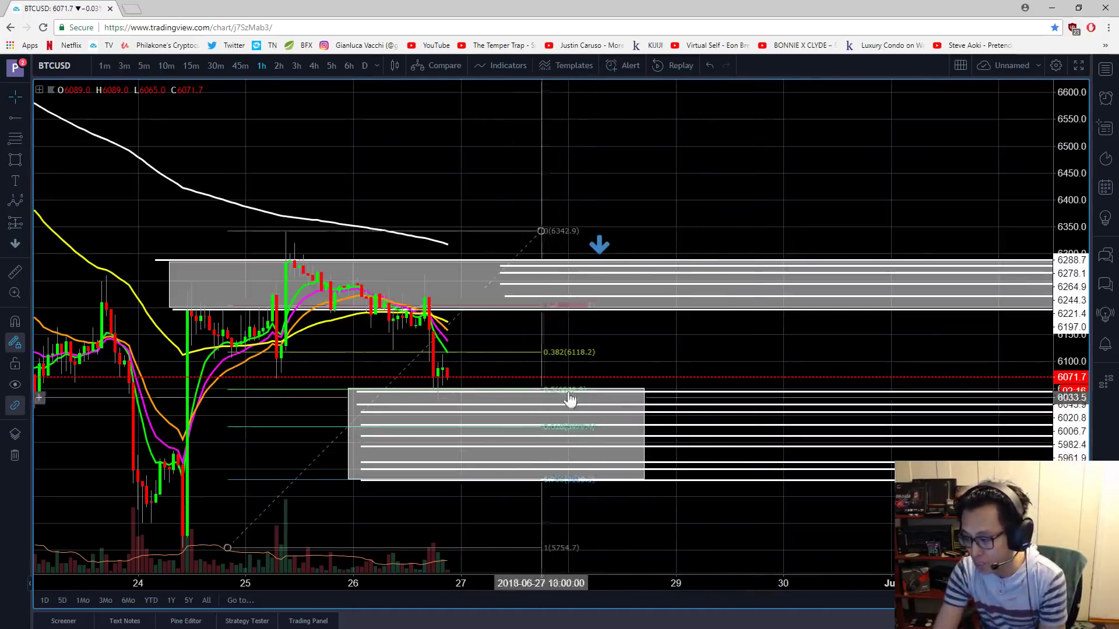
right_click(784, 187)
scroll(690, 174, down, 2)
right_click(727, 184)
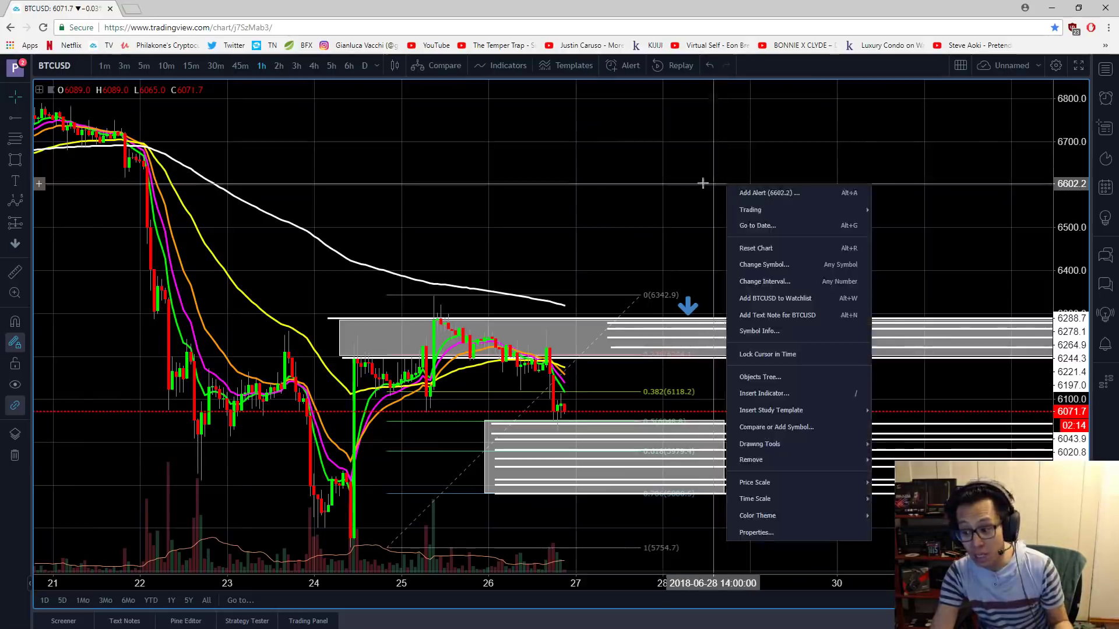
click(703, 182)
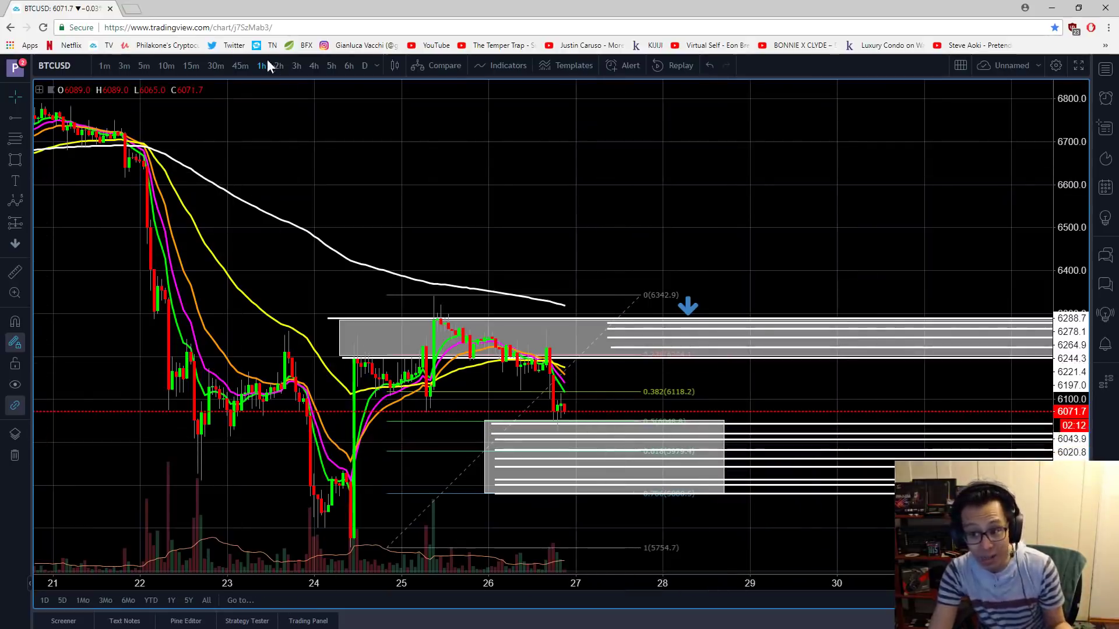
scroll(692, 187, up, 2)
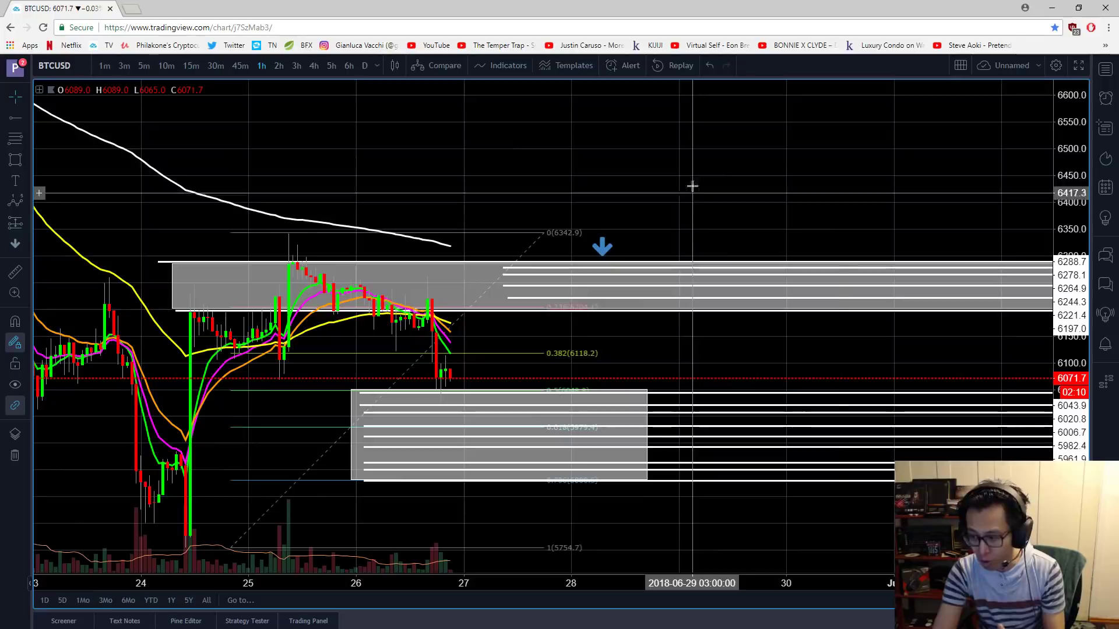
drag(582, 149, 619, 157)
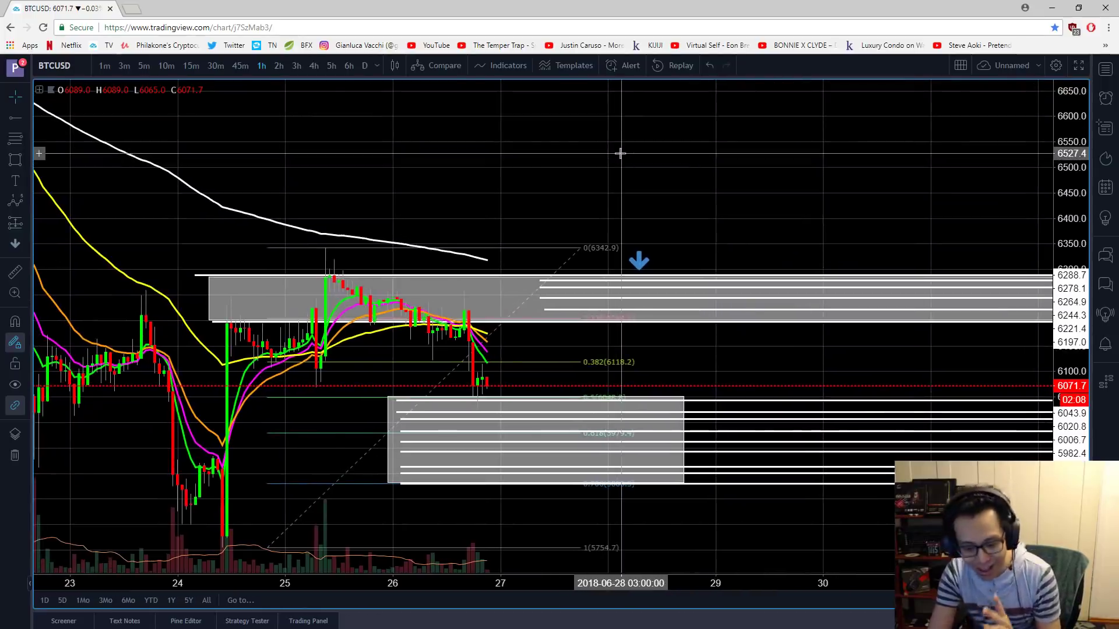
right_click(617, 187)
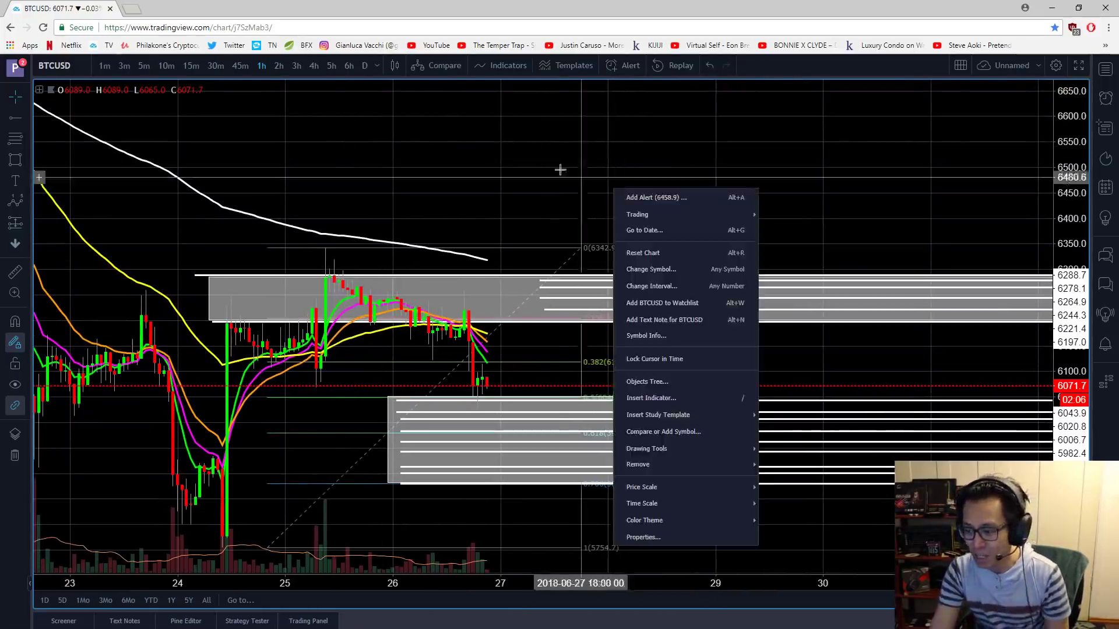
click(559, 170)
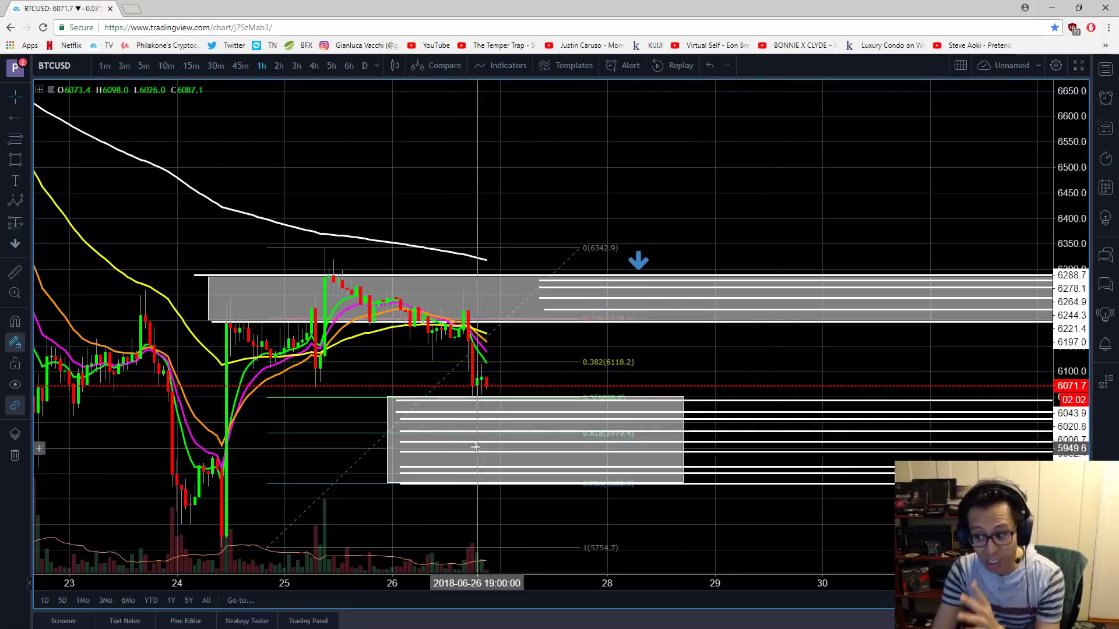
right_click(774, 378)
drag(742, 358, 696, 361)
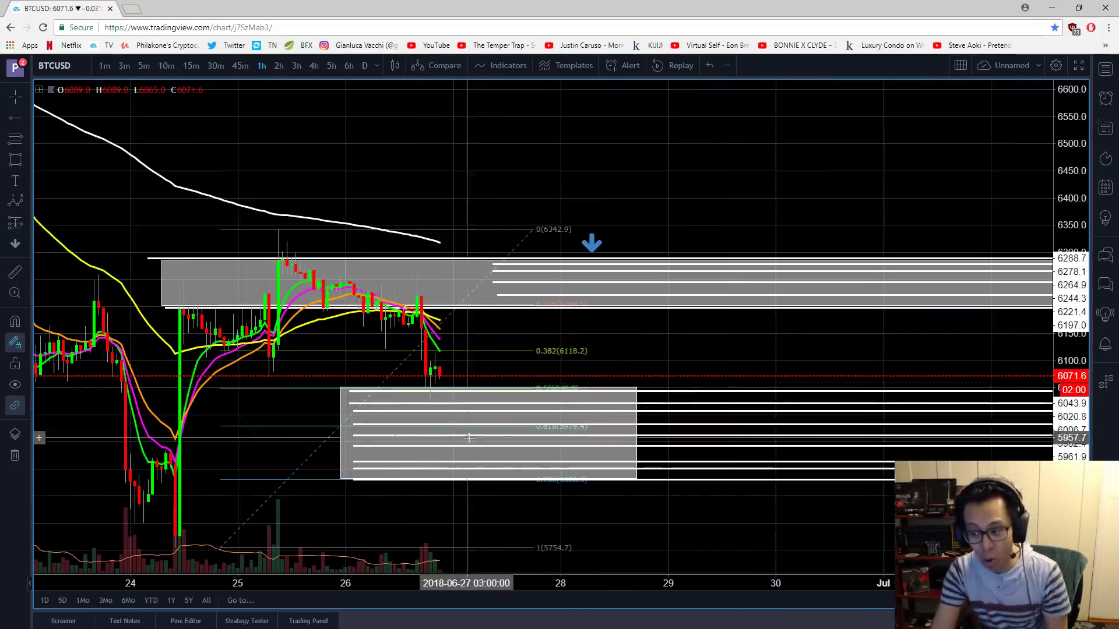
right_click(763, 338)
click(717, 344)
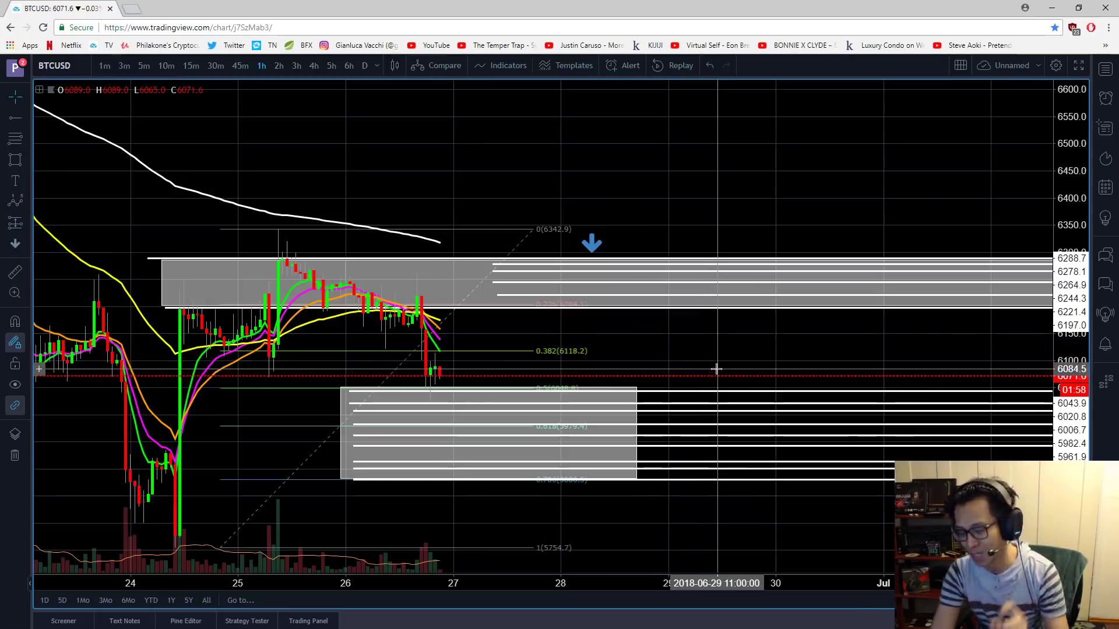
right_click(716, 369)
mouse_move(650, 350)
mouse_down()
mouse_move(695, 362)
mouse_move(684, 364)
mouse_up()
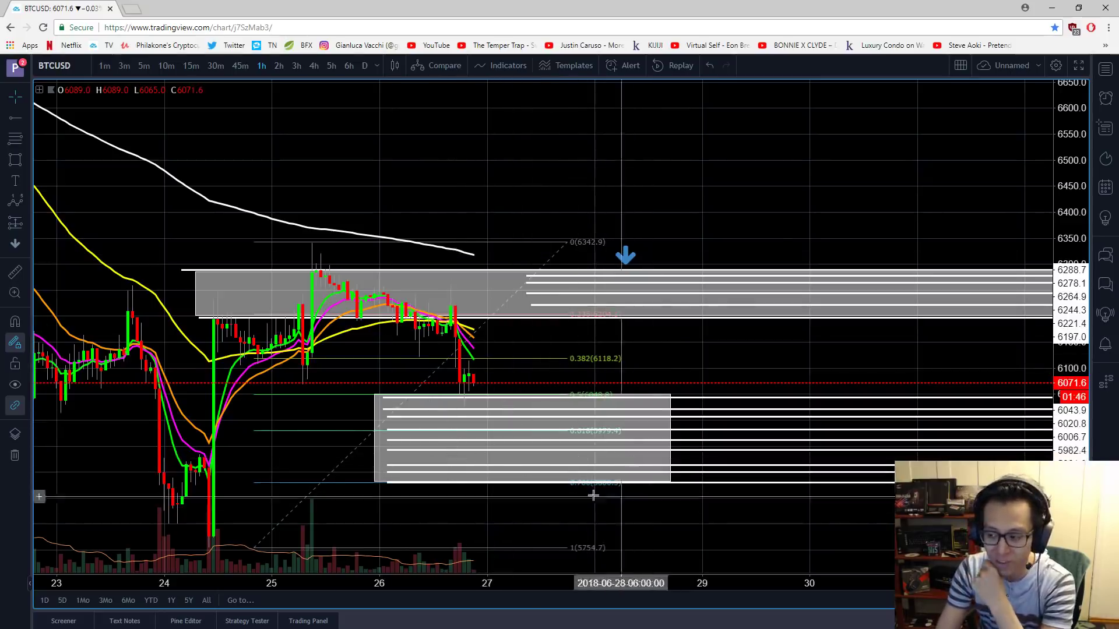
drag(689, 234, 726, 207)
drag(572, 233, 559, 230)
drag(604, 168, 602, 168)
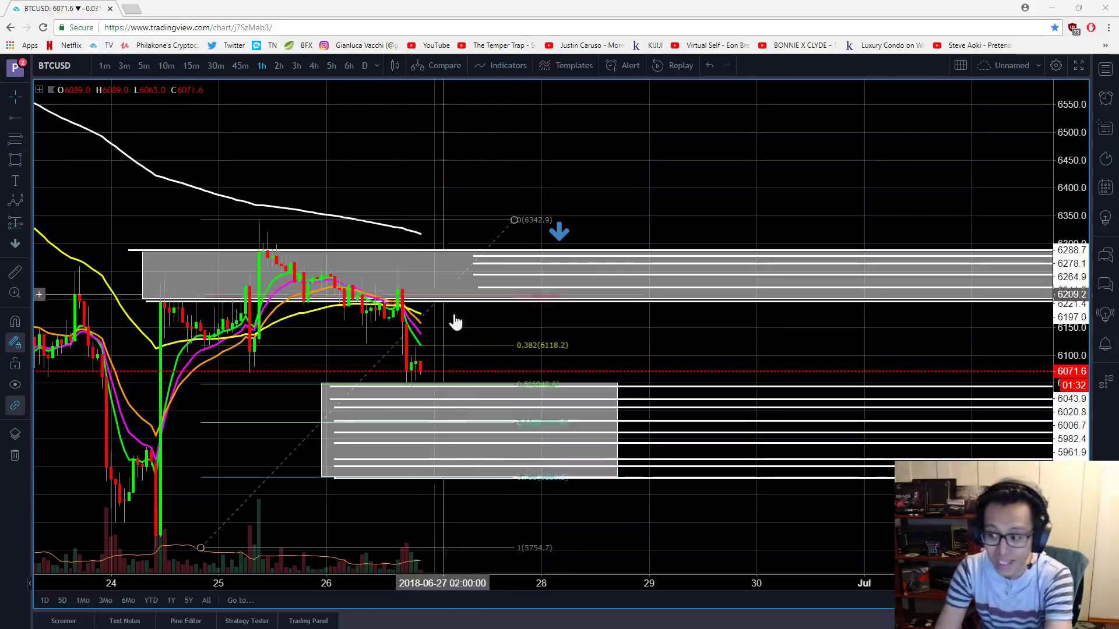
right_click(733, 348)
drag(728, 347, 732, 347)
drag(667, 327, 673, 329)
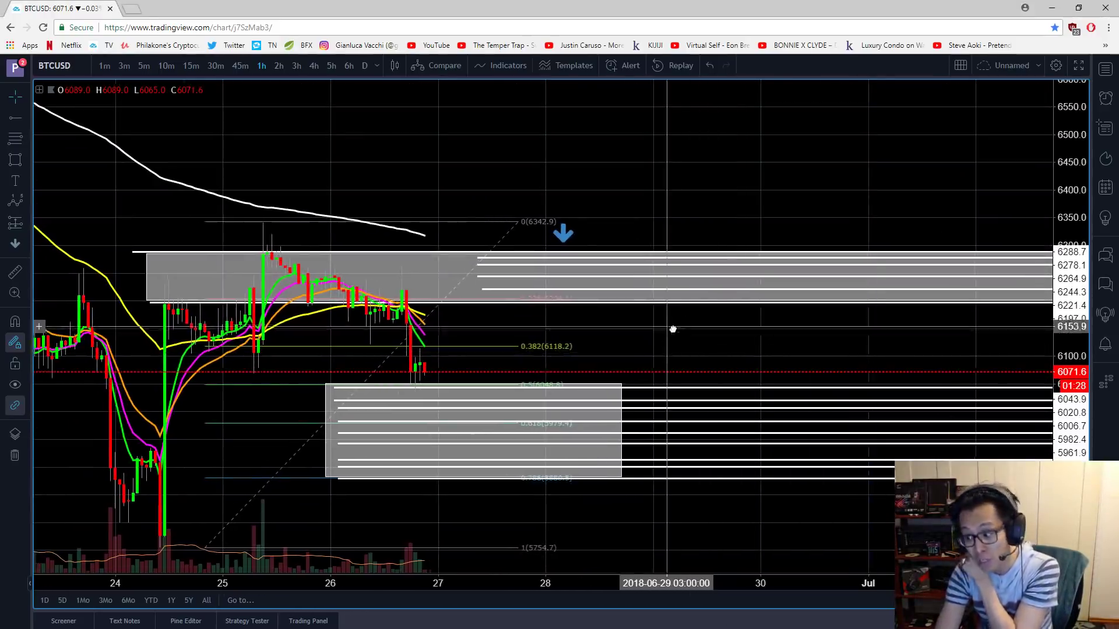
scroll(680, 331, down, 2)
right_click(803, 222)
drag(799, 224, 714, 218)
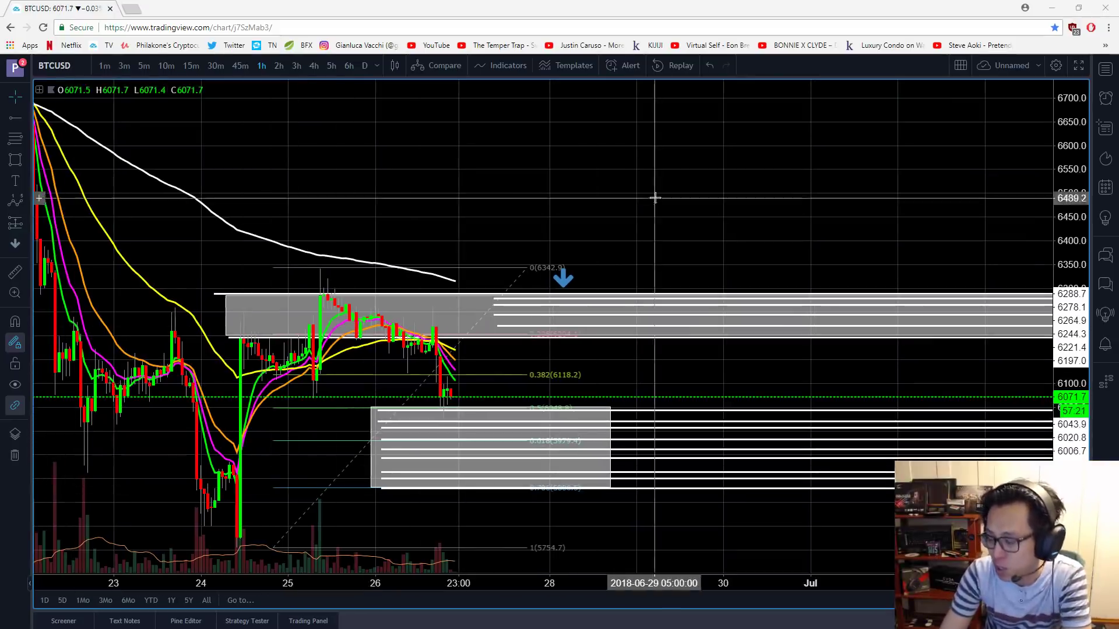
drag(655, 198, 577, 211)
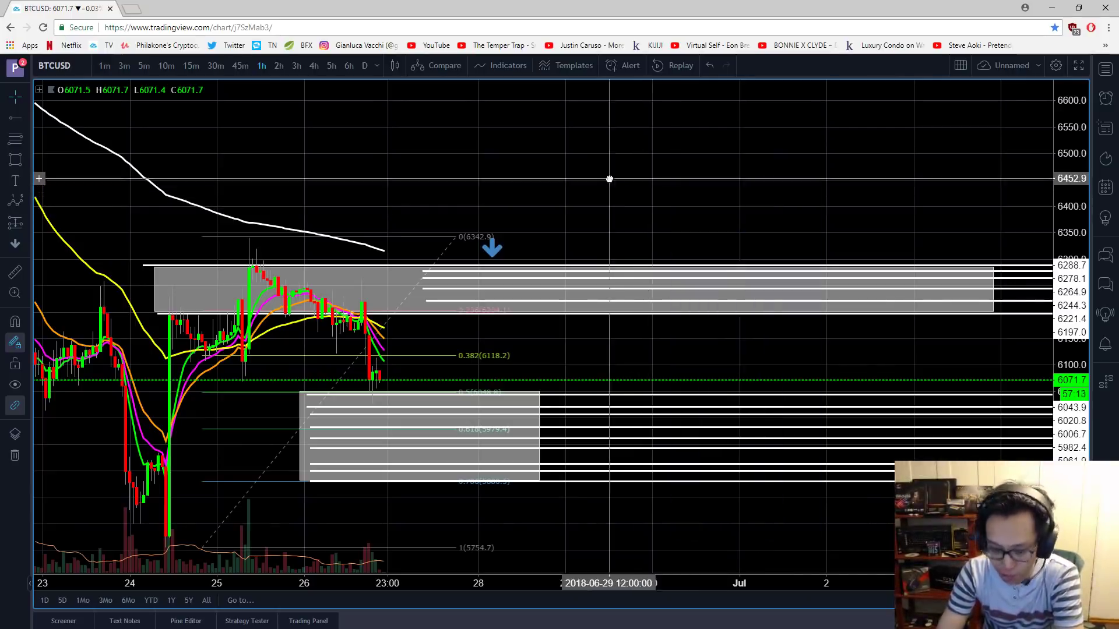
drag(609, 179, 530, 211)
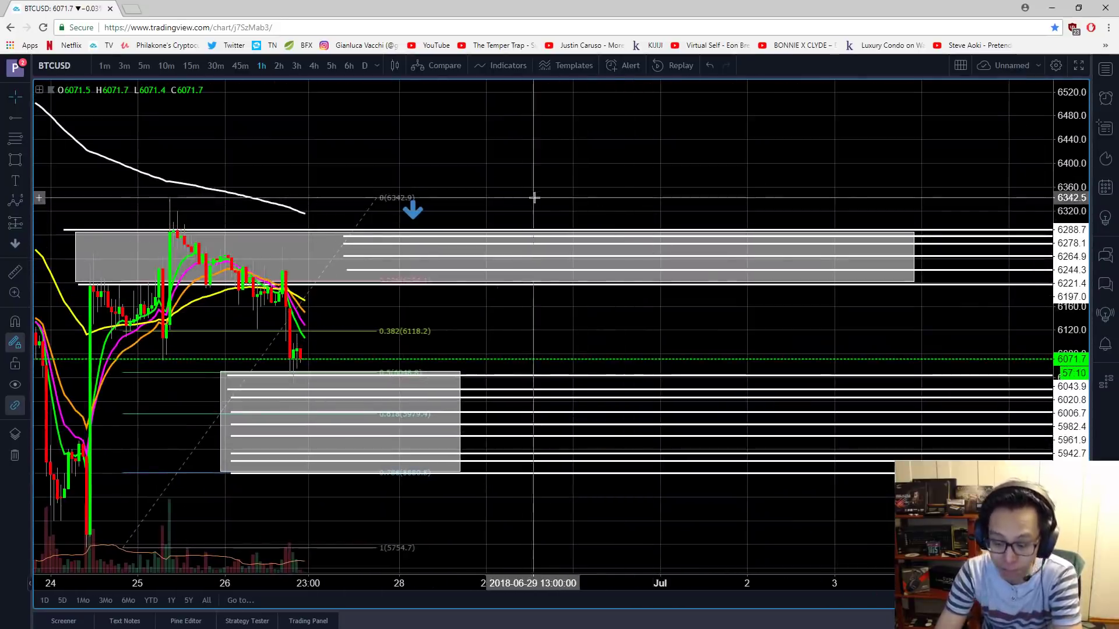
right_click(565, 170)
click(677, 180)
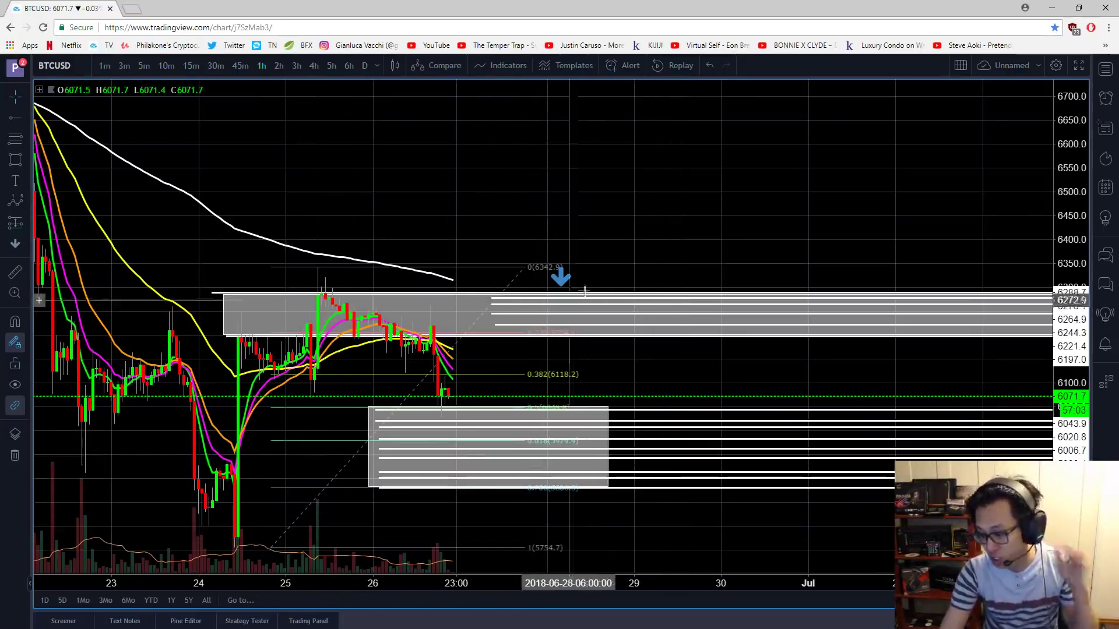
drag(601, 154, 631, 159)
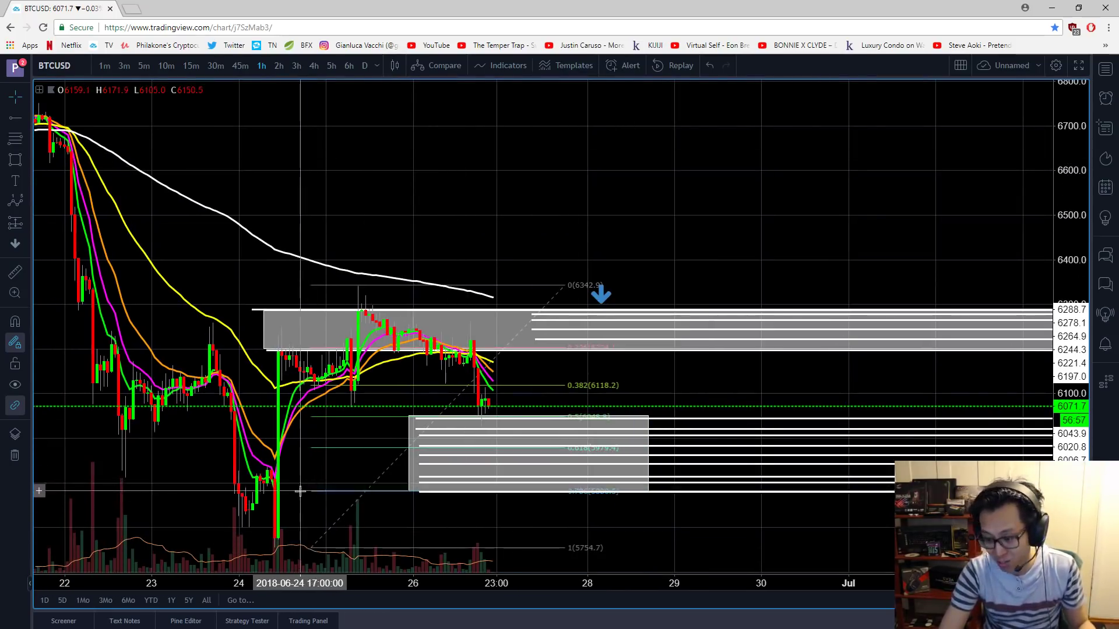
right_click(299, 494)
drag(291, 491, 305, 490)
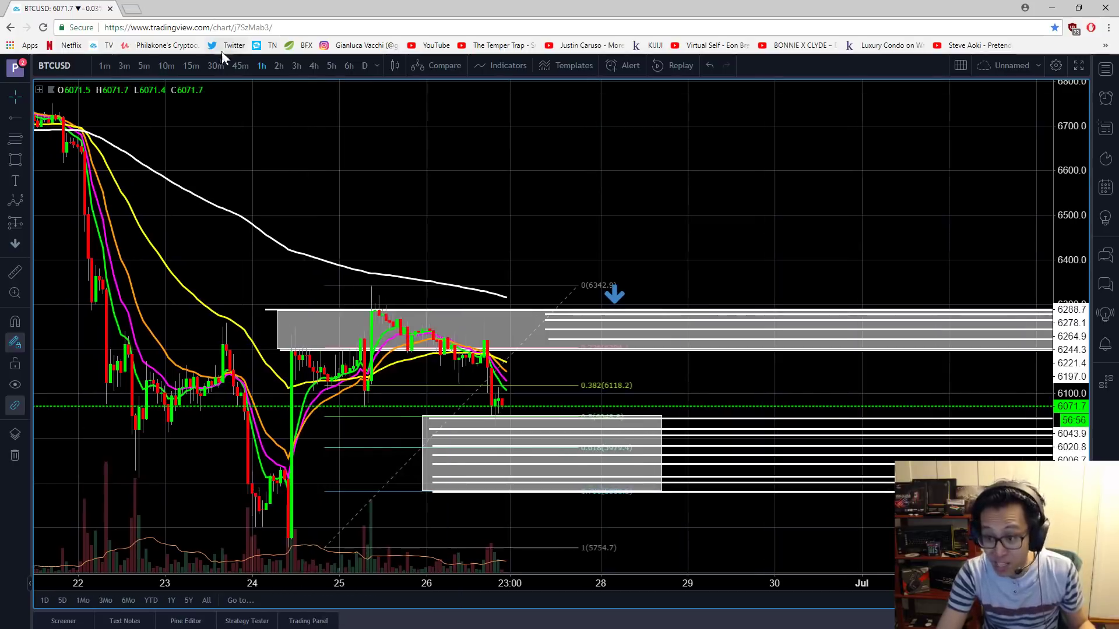
- Review the latest BTCUSD drop between the two marked zones at 15-minute and 5-minute intervals
click(191, 66)
right_click(582, 367)
drag(582, 367, 352, 441)
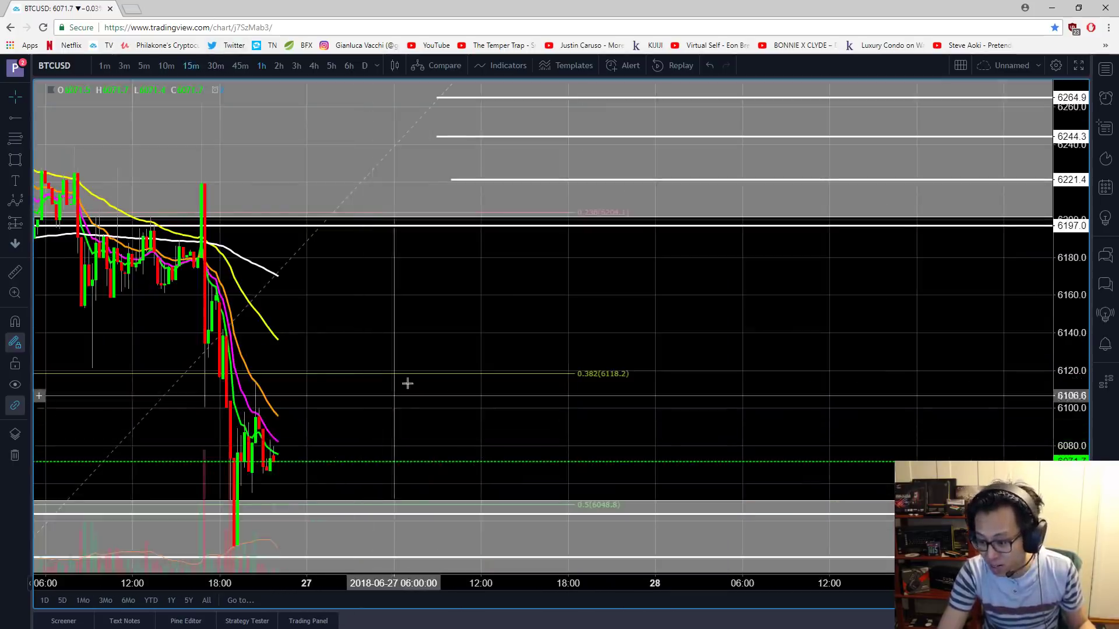
drag(421, 373, 735, 322)
click(144, 66)
right_click(651, 271)
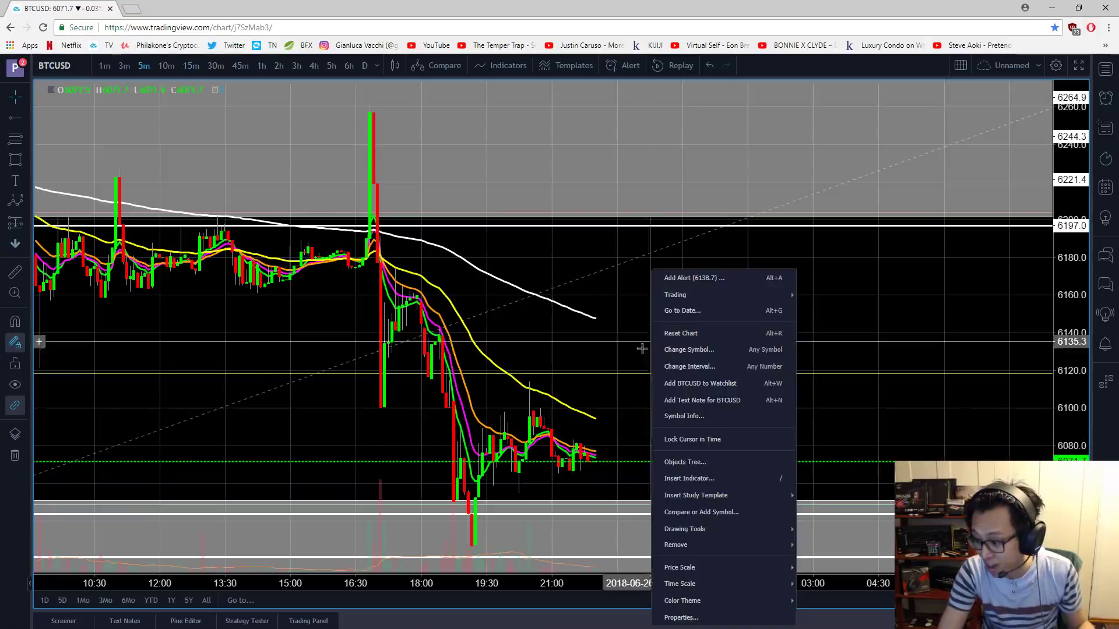
scroll(606, 358, down, 10)
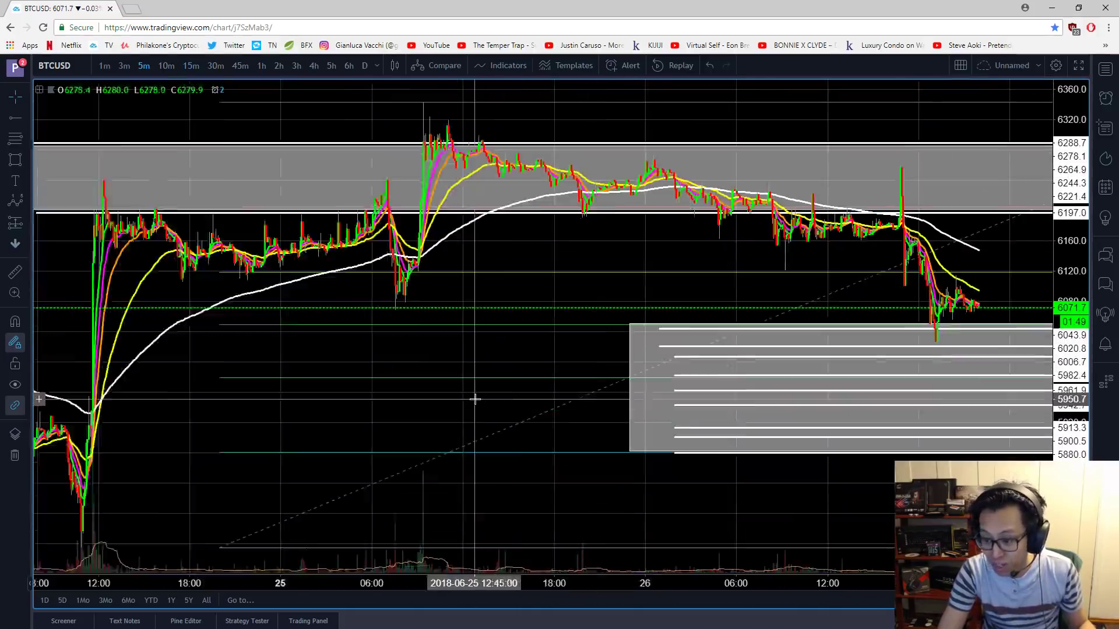
- Examine the June 24 rally and June 25 sideways movement on the 5-minute chart, with the oscillator panes restored above the price
right_click(300, 417)
drag(233, 301, 814, 368)
scroll(821, 367, up, 8)
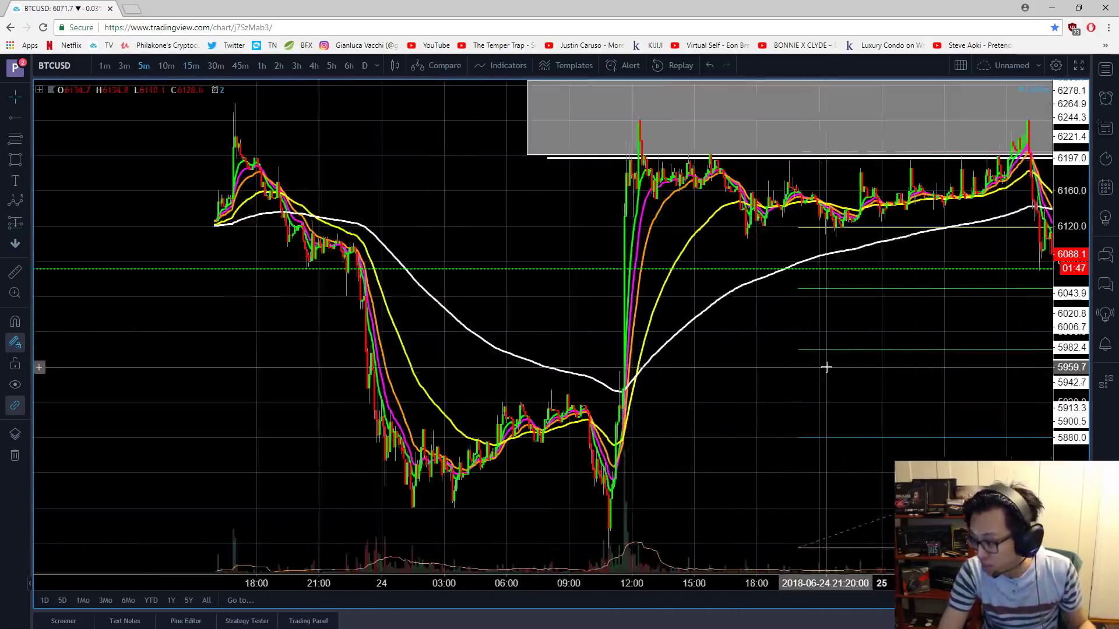
right_click(735, 417)
click(734, 416)
double_click(600, 432)
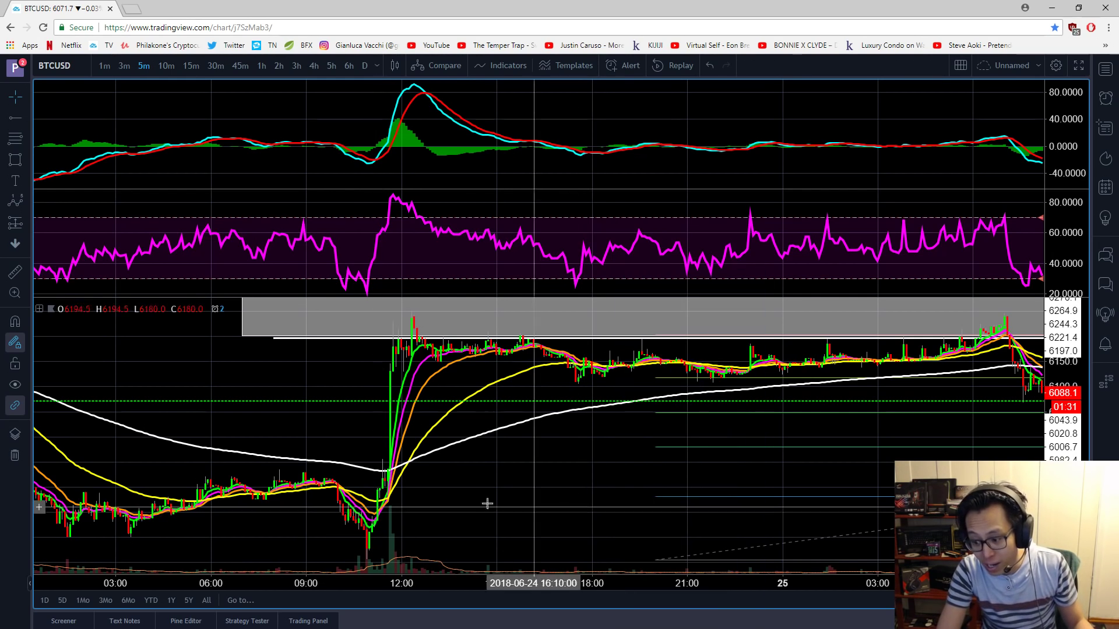
right_click(670, 501)
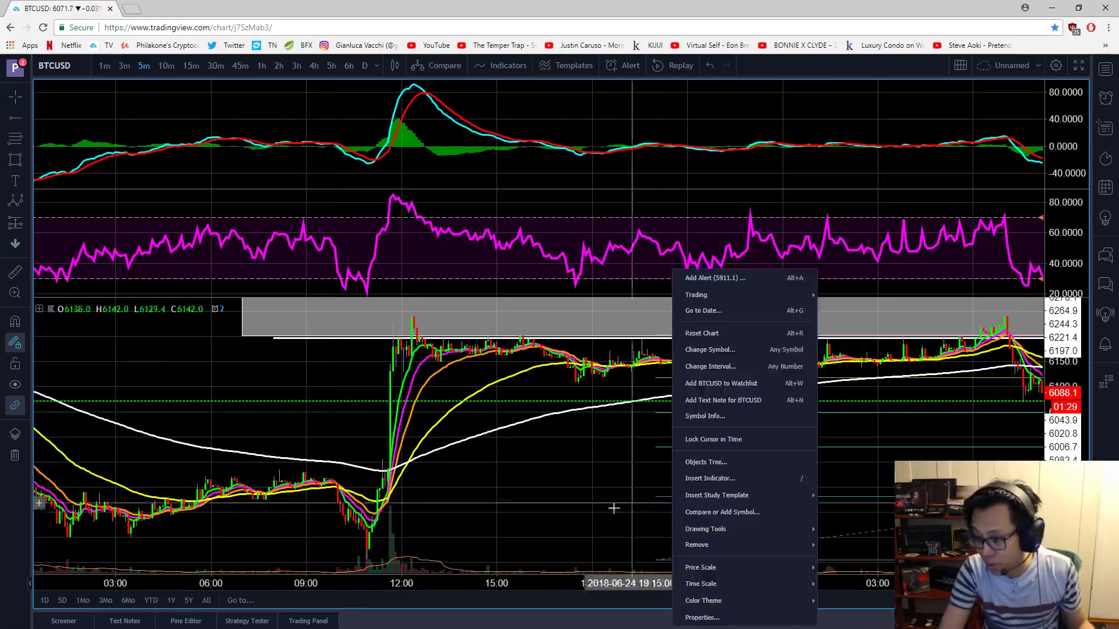
drag(465, 506, 411, 505)
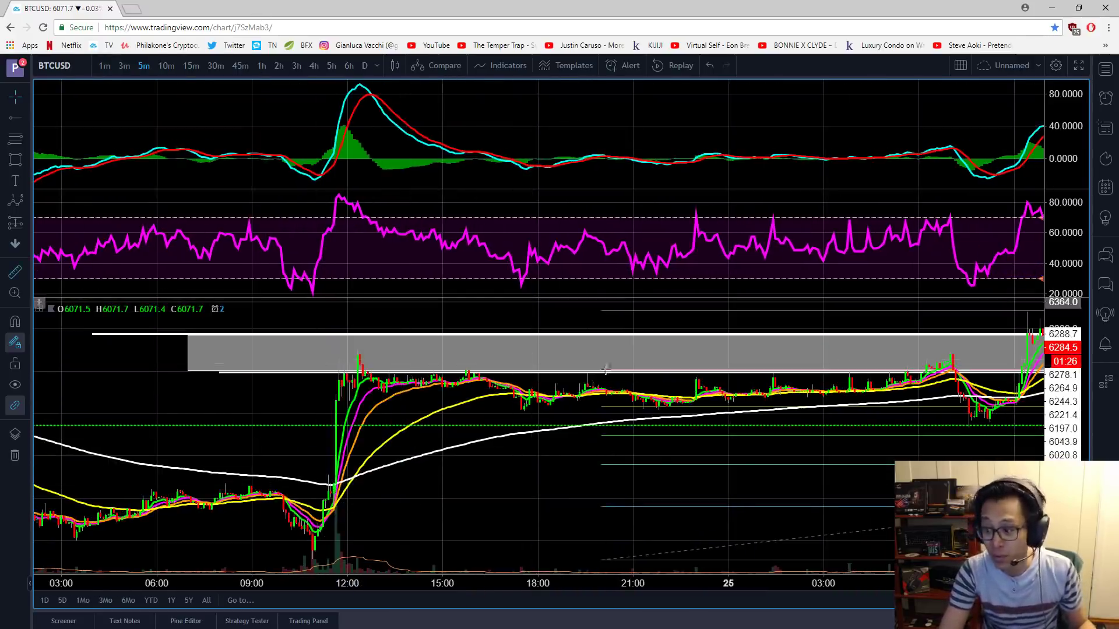
- Open the EOSUSD chart full size from the multi-chart layout and measure the price range around its June 24 consolidation
key(alt+Return)
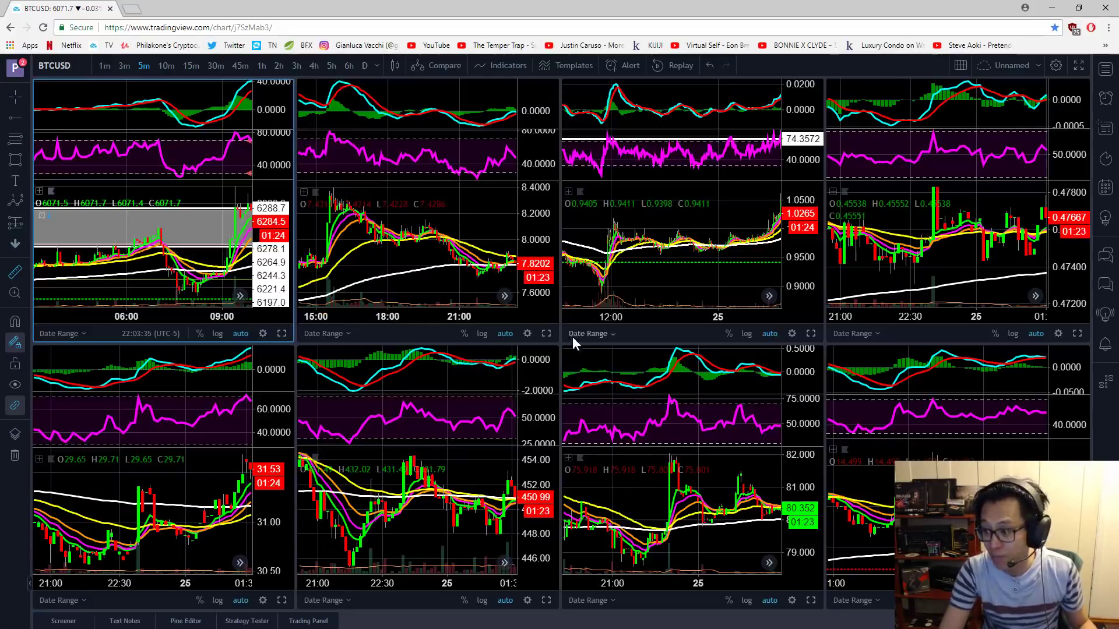
click(546, 333)
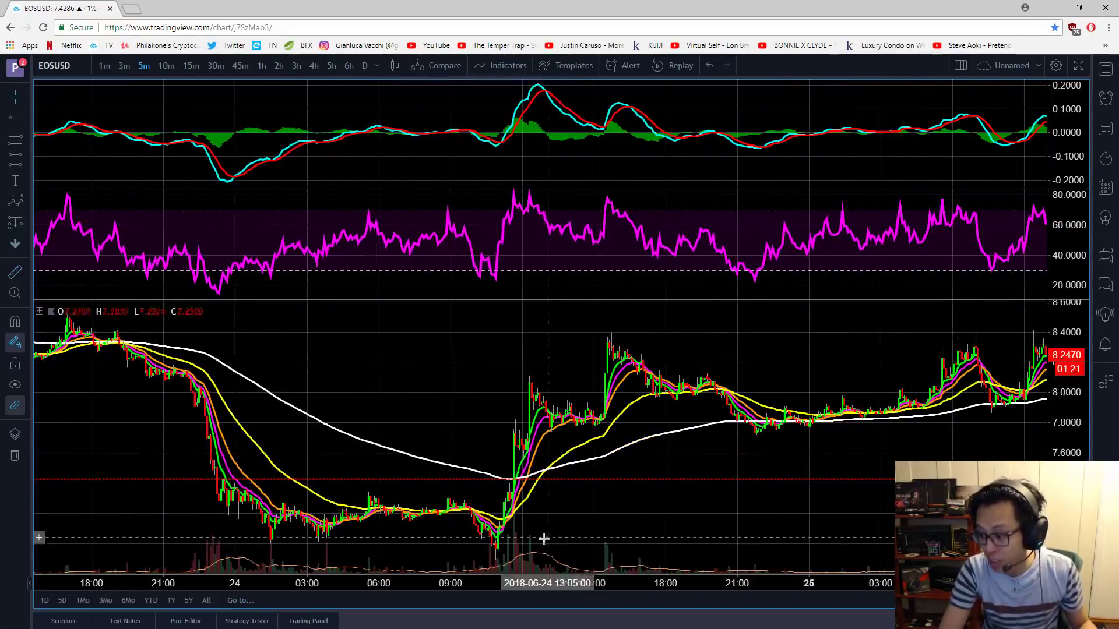
shift+click(533, 558)
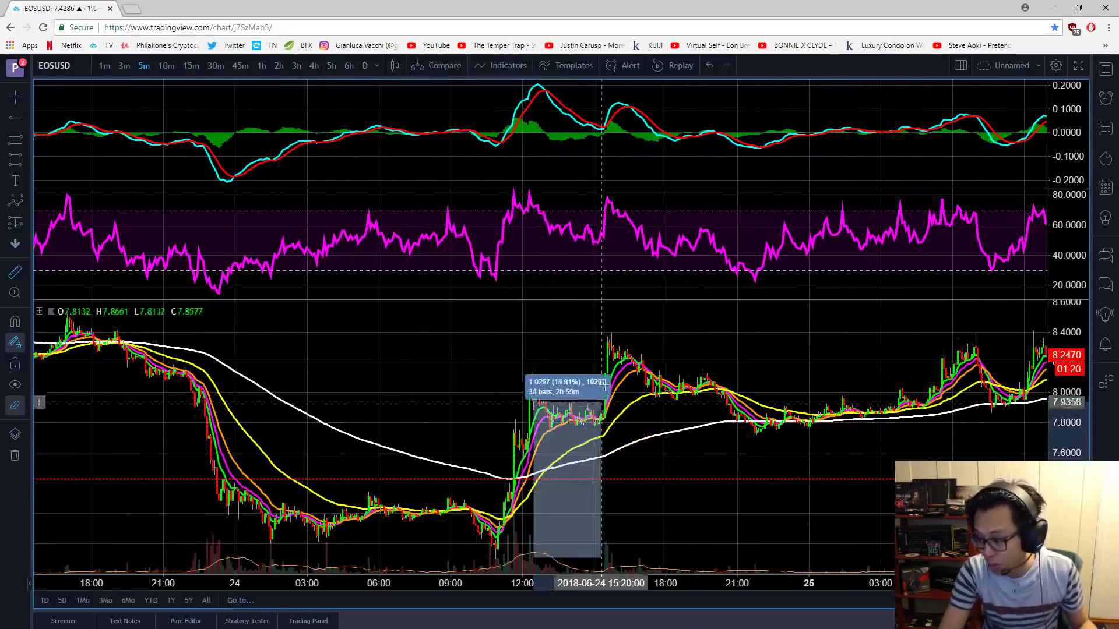
click(587, 456)
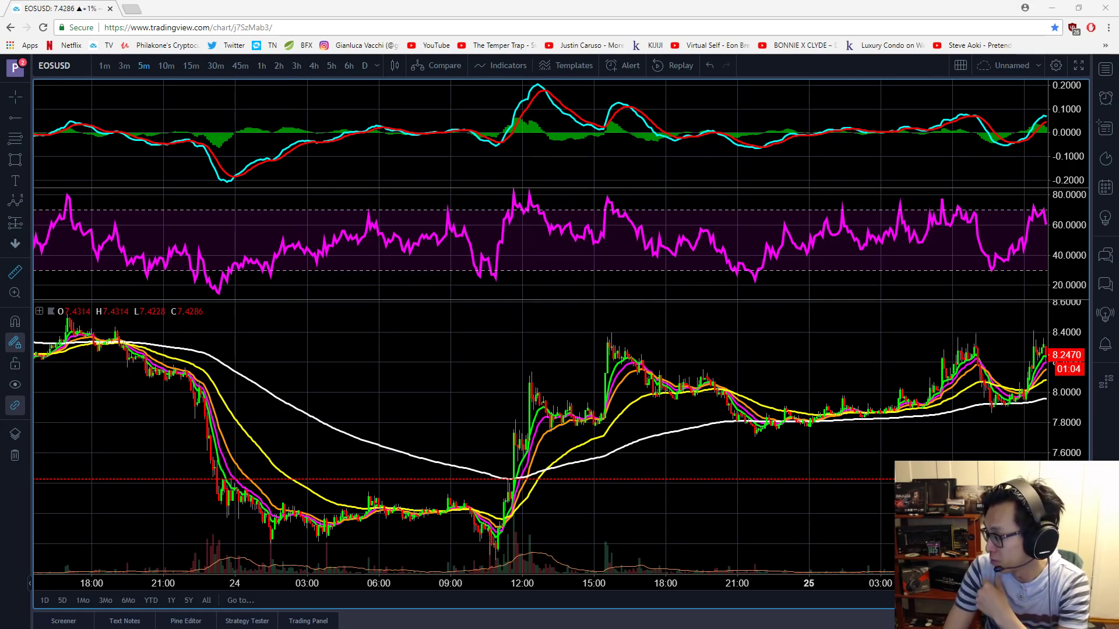
- Return to the full-size BTCUSD chart and inspect the June 25 price action on the 5-minute interval with only the price pane shown
alt+click(334, 340)
click(283, 334)
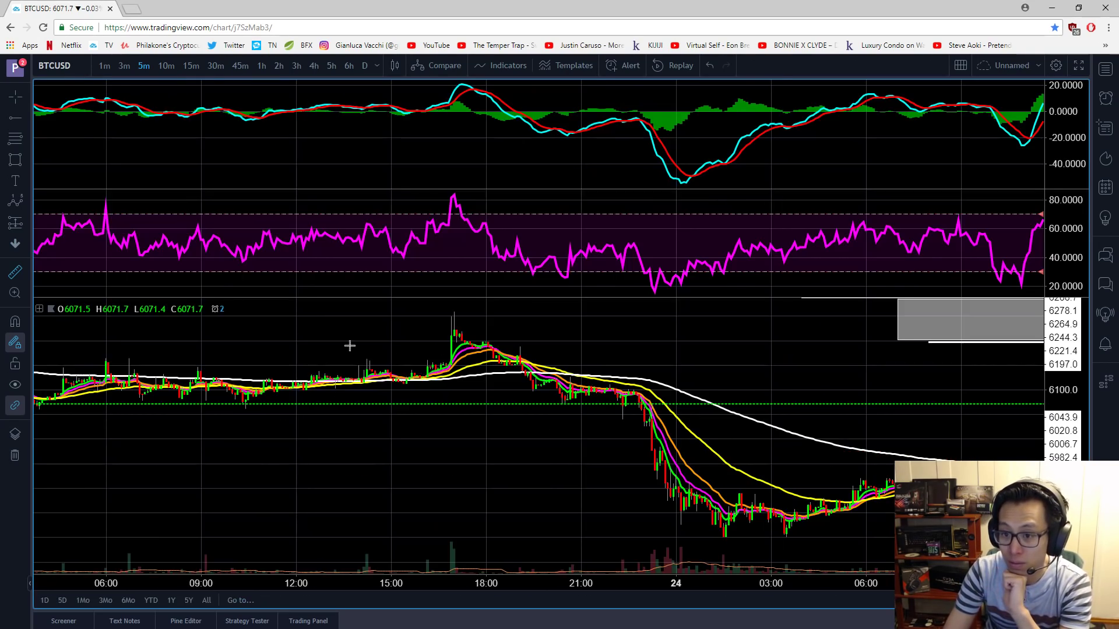
drag(1020, 362, 133, 390)
right_click(587, 432)
double_click(570, 449)
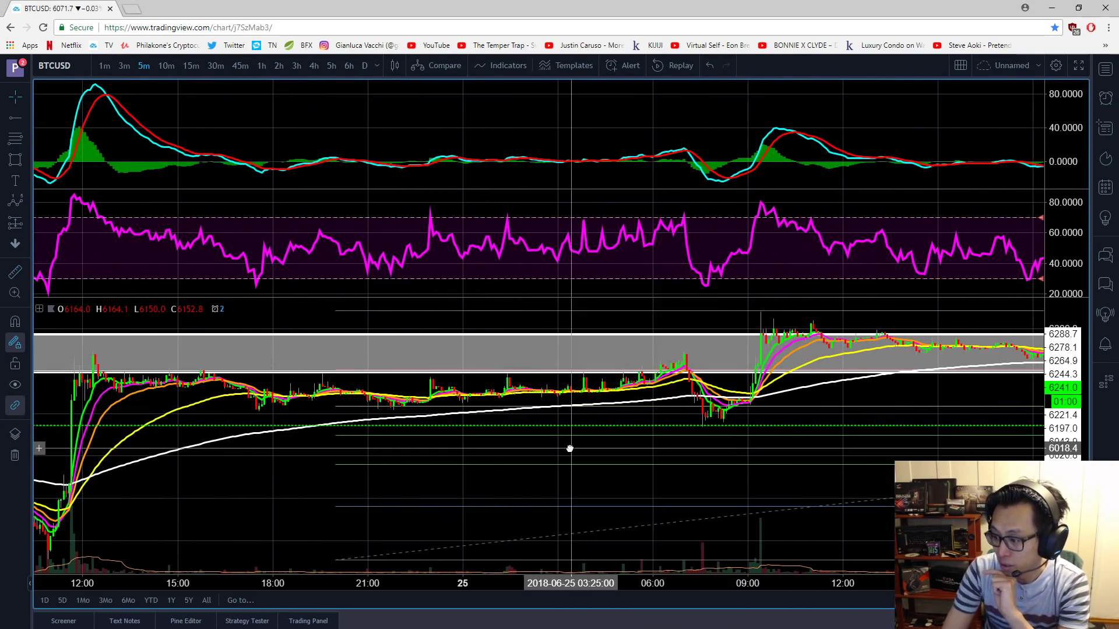
scroll(679, 312, down, 5)
drag(712, 125, 639, 128)
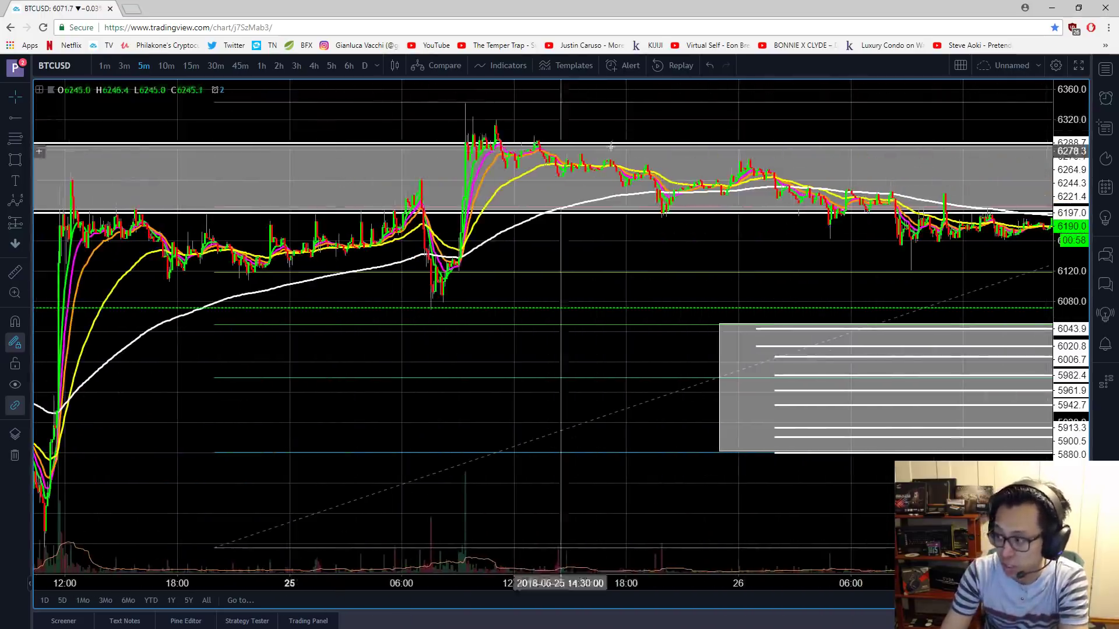
- Switch BTCUSD to the 2-hour interval and examine the decline since June 22 against the upper and lower zones
click(277, 66)
scroll(674, 260, up, 4)
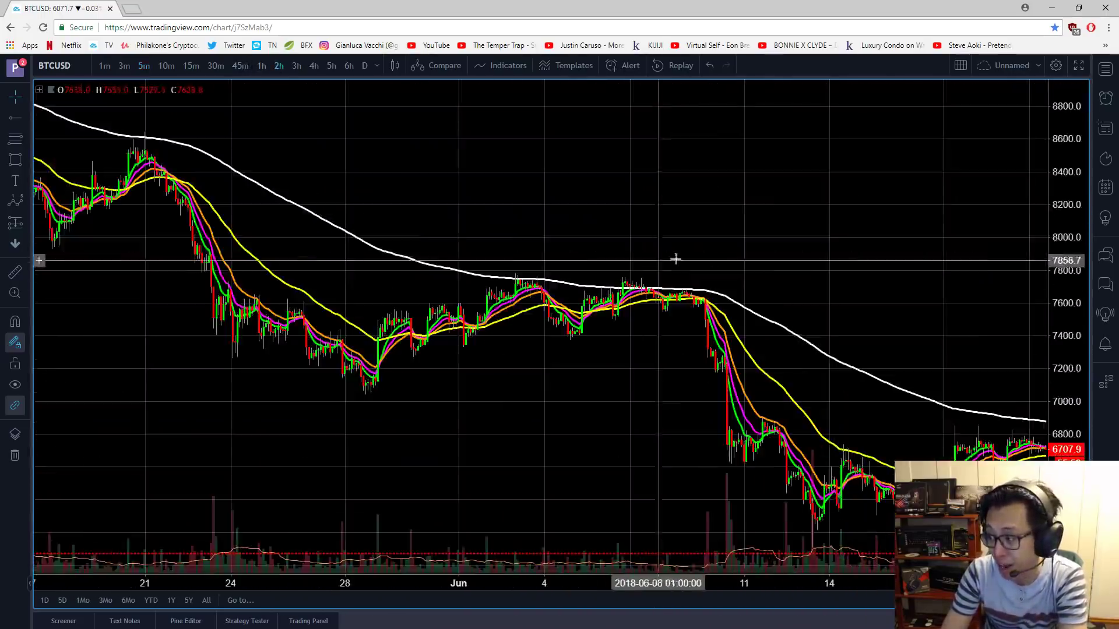
drag(787, 239, 264, 172)
scroll(544, 187, up, 6)
drag(444, 173, 594, 191)
right_click(593, 191)
mouse_move(710, 467)
drag(808, 244, 764, 239)
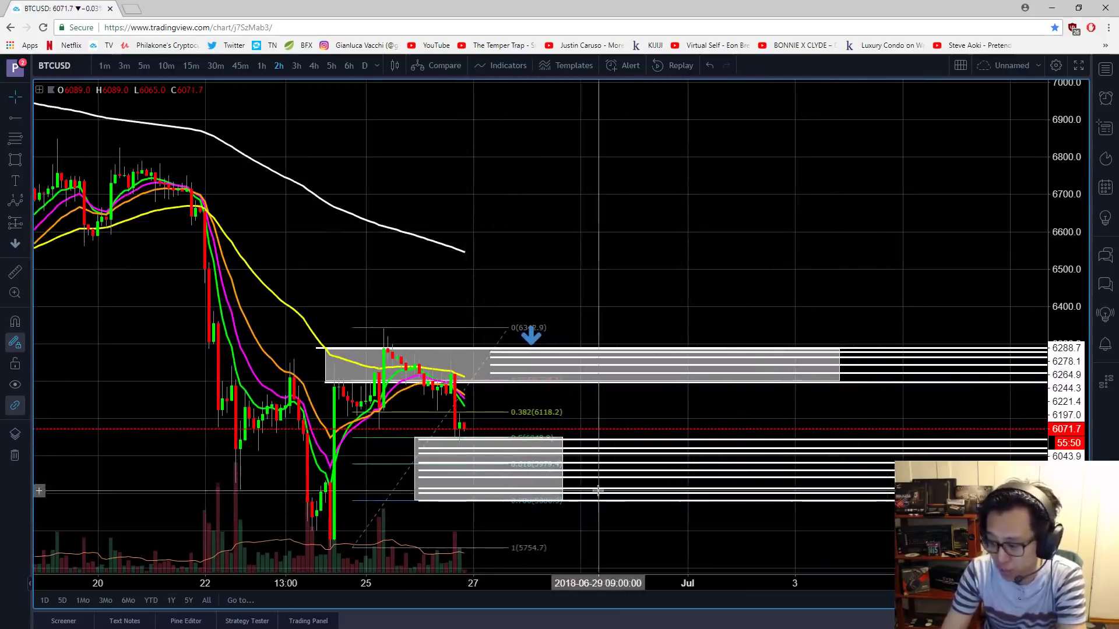
right_click(781, 142)
drag(683, 168, 736, 186)
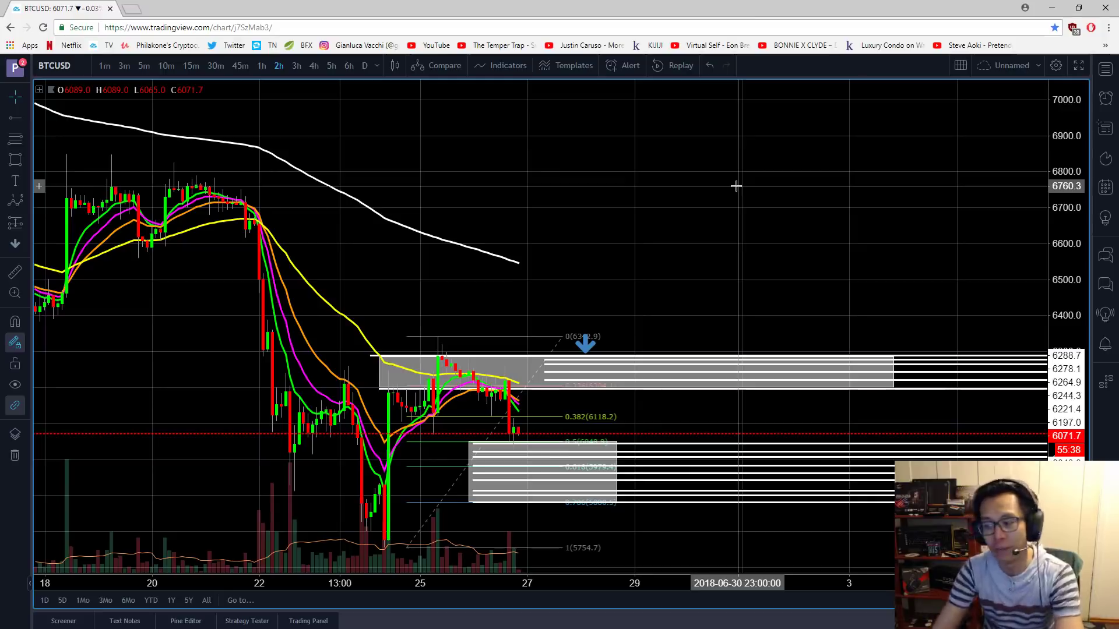
- Place a long position near June 27 with entry about 6019.4, target about 6293.9 and stop about 39.2 below entry
drag(635, 247, 594, 253)
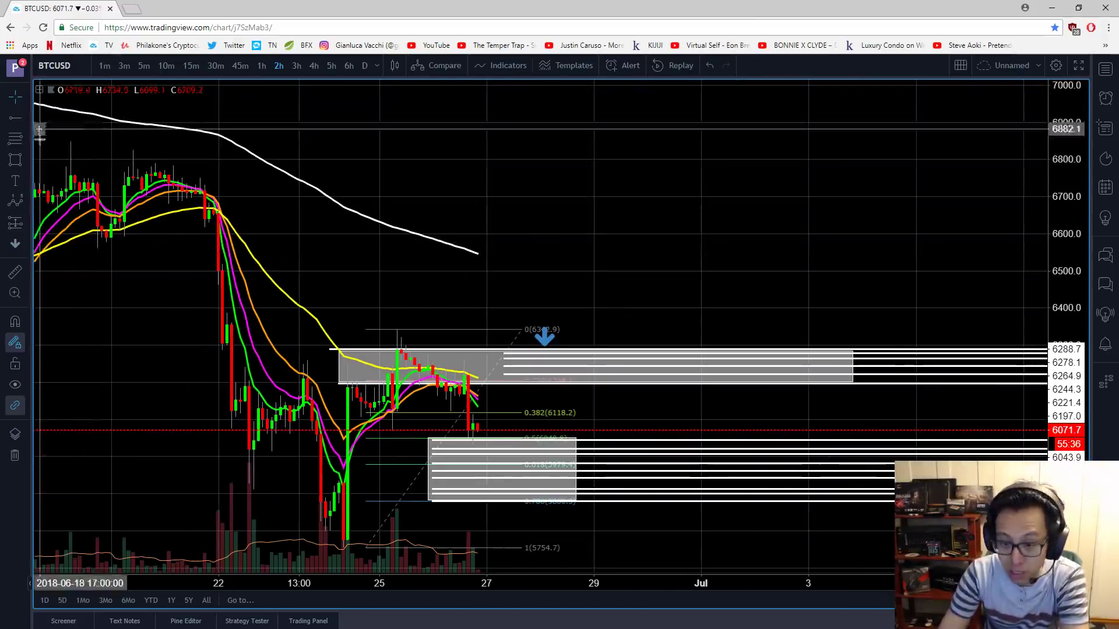
click(27, 225)
click(76, 221)
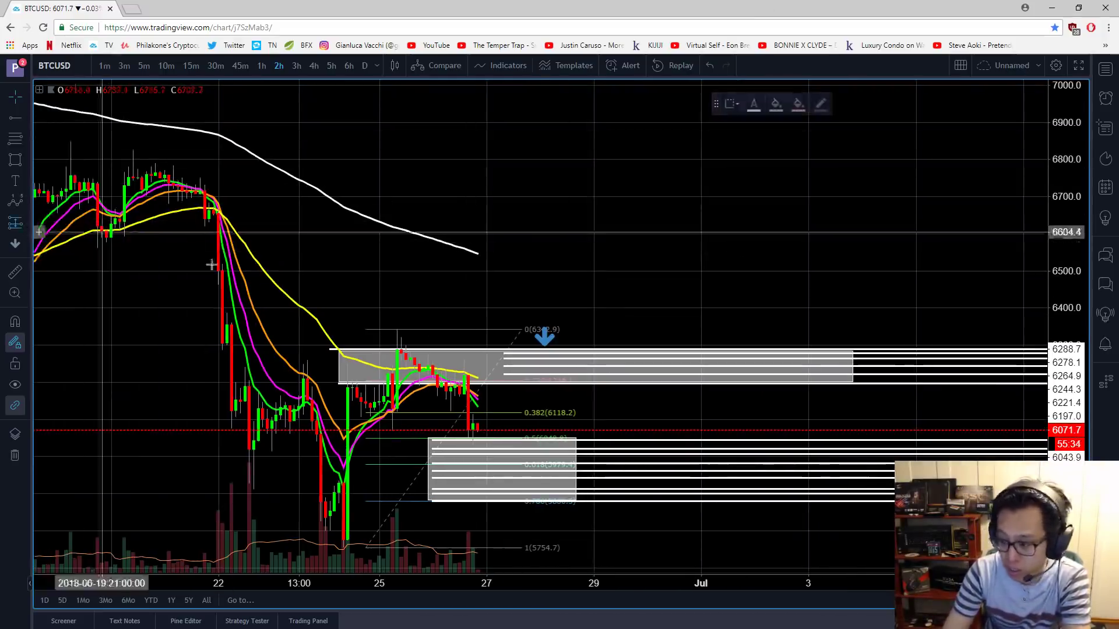
click(530, 449)
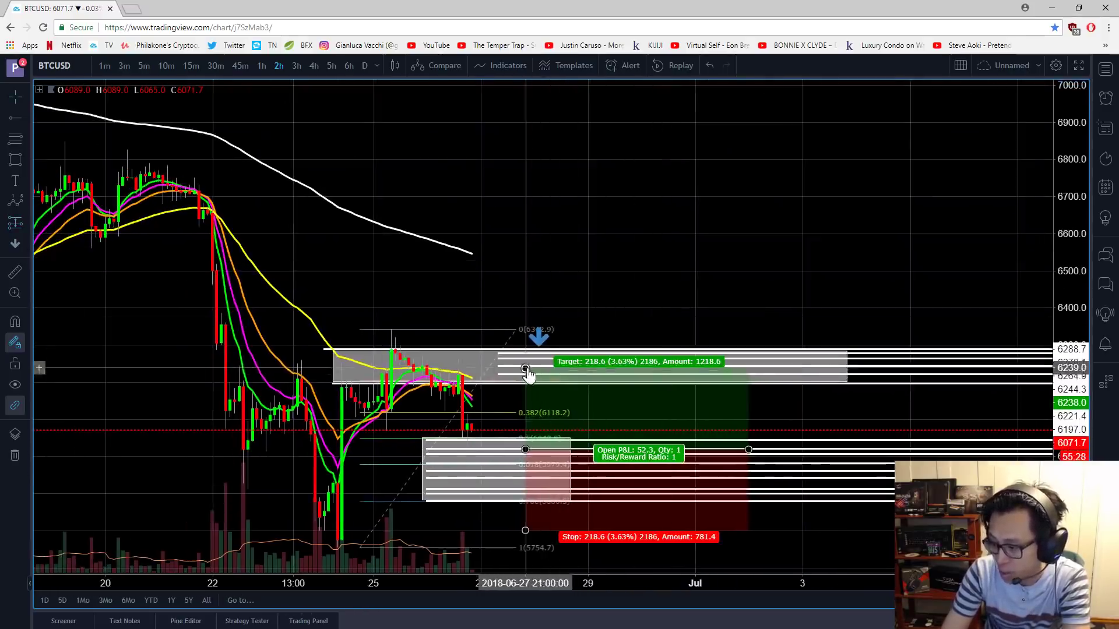
drag(529, 379, 526, 347)
drag(526, 530, 525, 463)
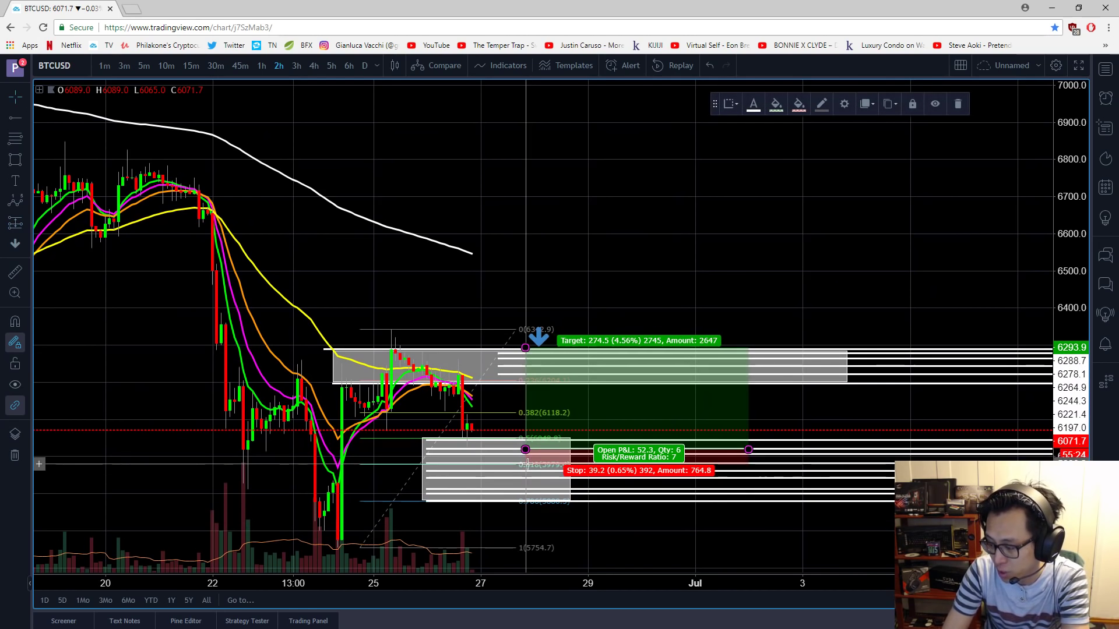
- Examine the long position's target and stop areas in relation to the upper and lower zones on the 2-hour chart
right_click(738, 269)
drag(682, 262, 488, 283)
click(467, 402)
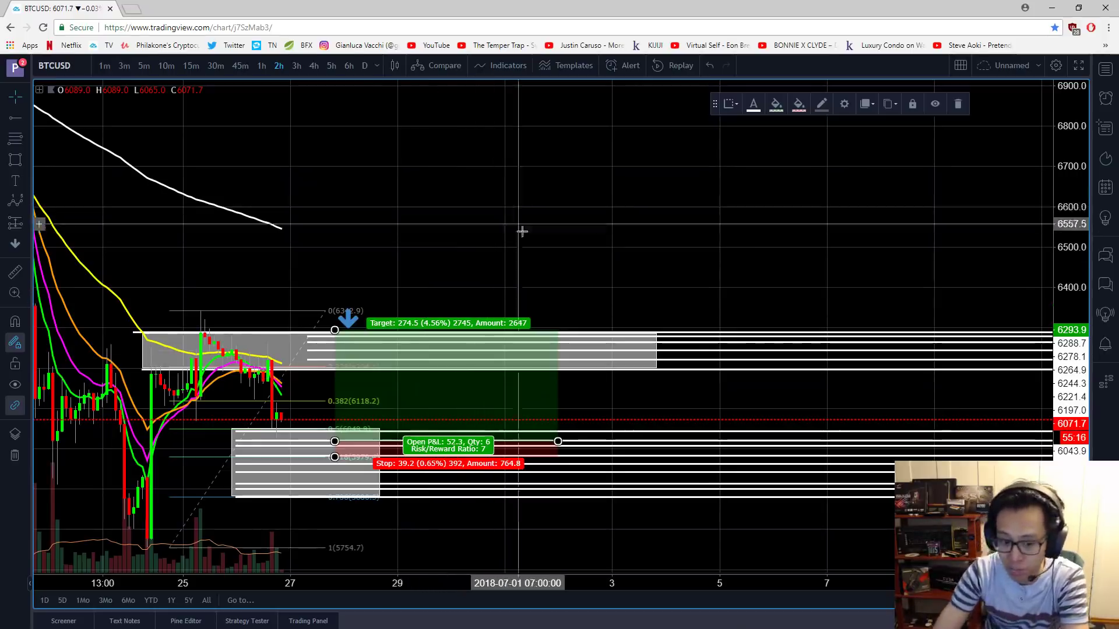
right_click(552, 249)
drag(495, 238, 496, 239)
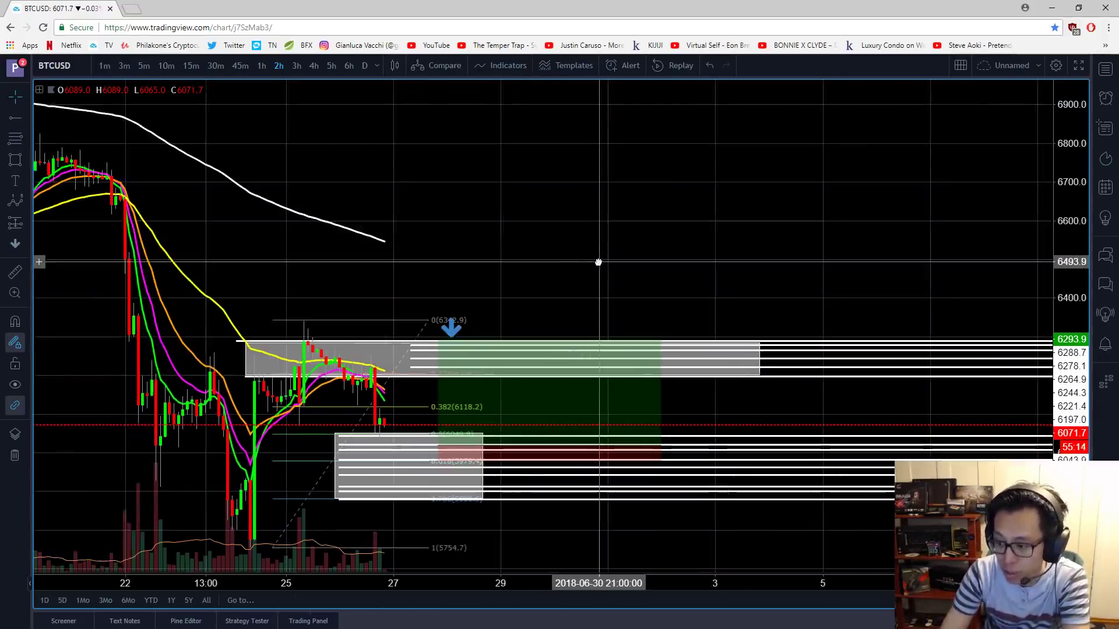
scroll(598, 262, up, 2)
scroll(503, 239, down, 1)
right_click(480, 243)
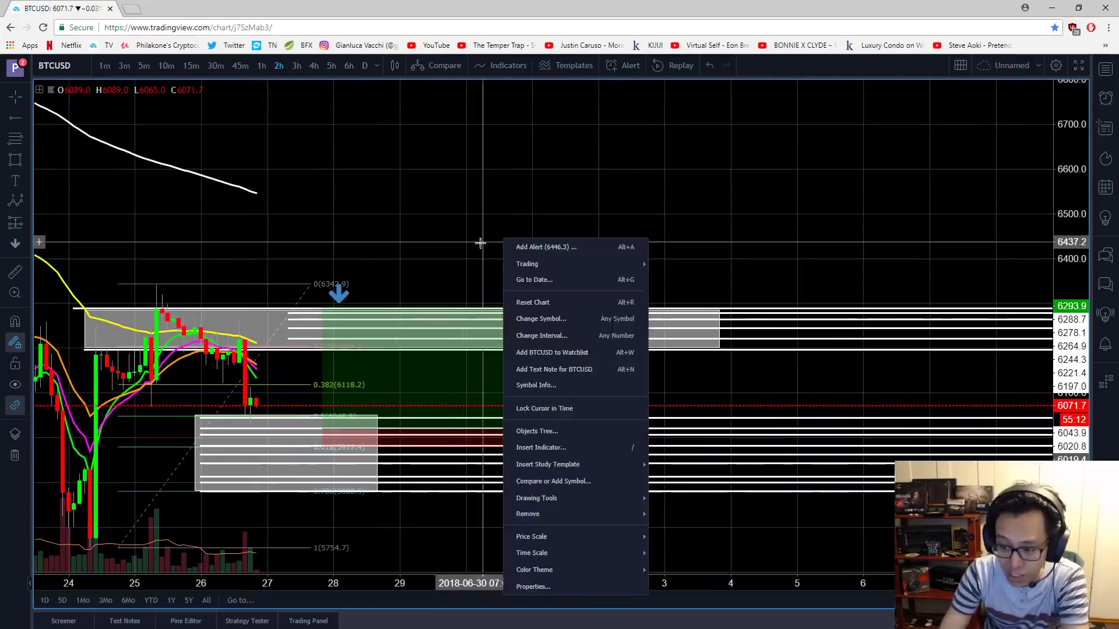
drag(480, 243, 499, 248)
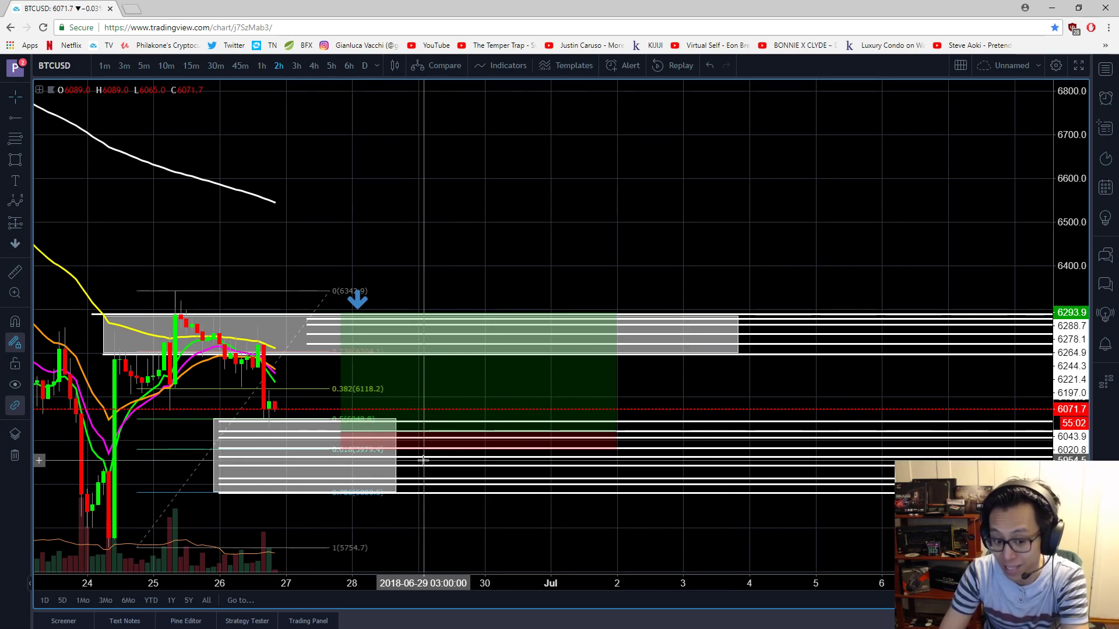
click(417, 428)
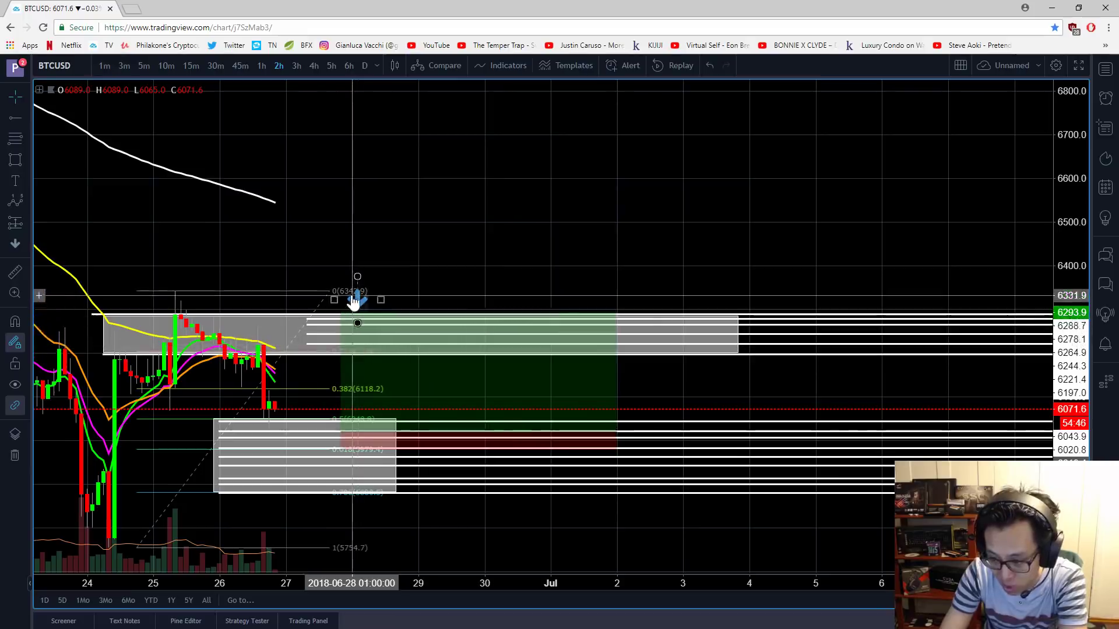
right_click(470, 214)
drag(404, 213, 423, 217)
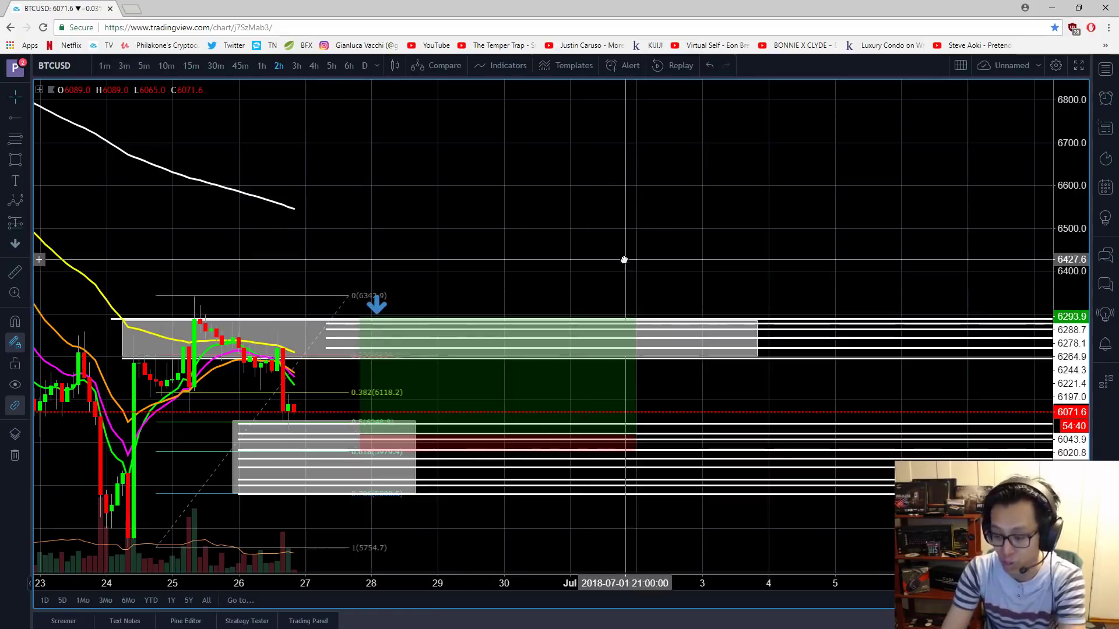
drag(622, 260, 652, 223)
right_click(652, 223)
drag(541, 181, 425, 140)
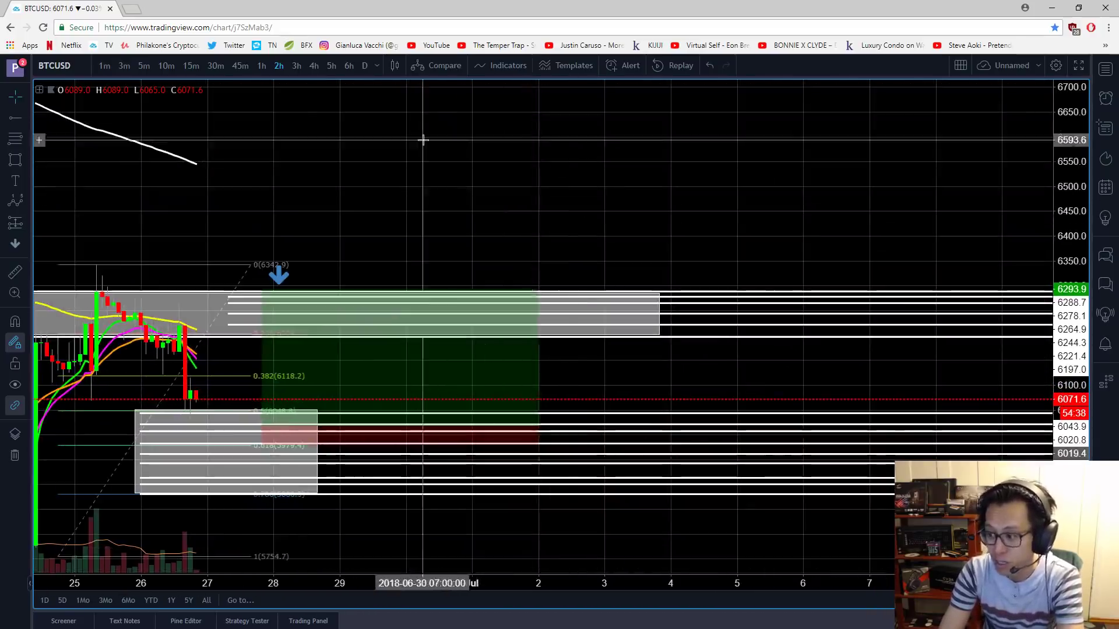
- Remove all drawings from the BTCUSD chart, keeping the moving averages and volume
right_click(424, 140)
mouse_move(460, 438)
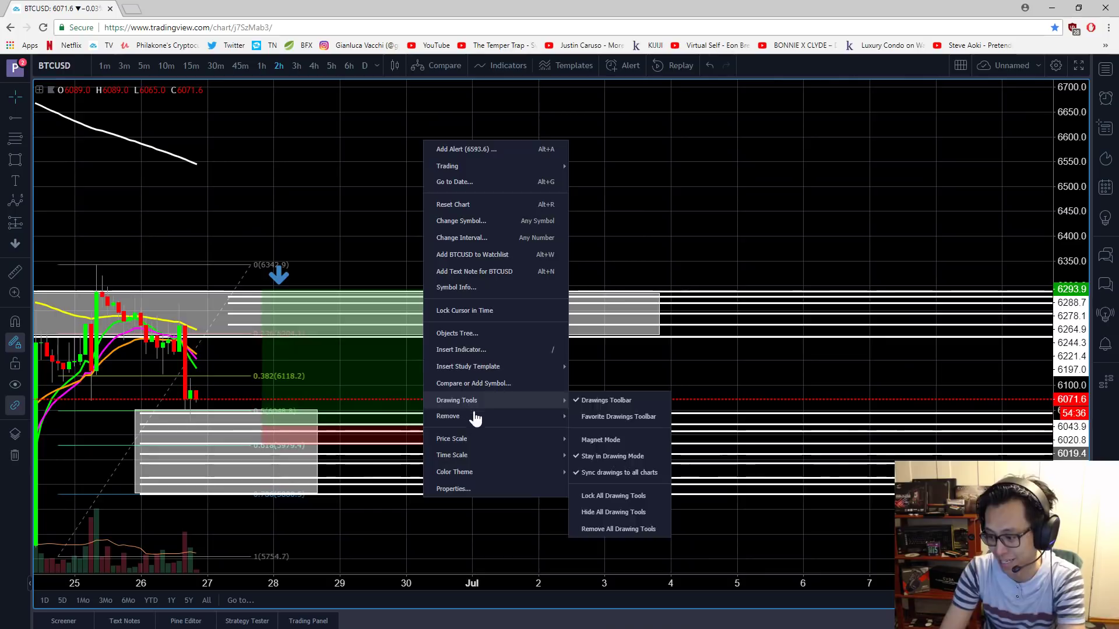
mouse_move(467, 416)
click(640, 442)
drag(509, 279, 393, 285)
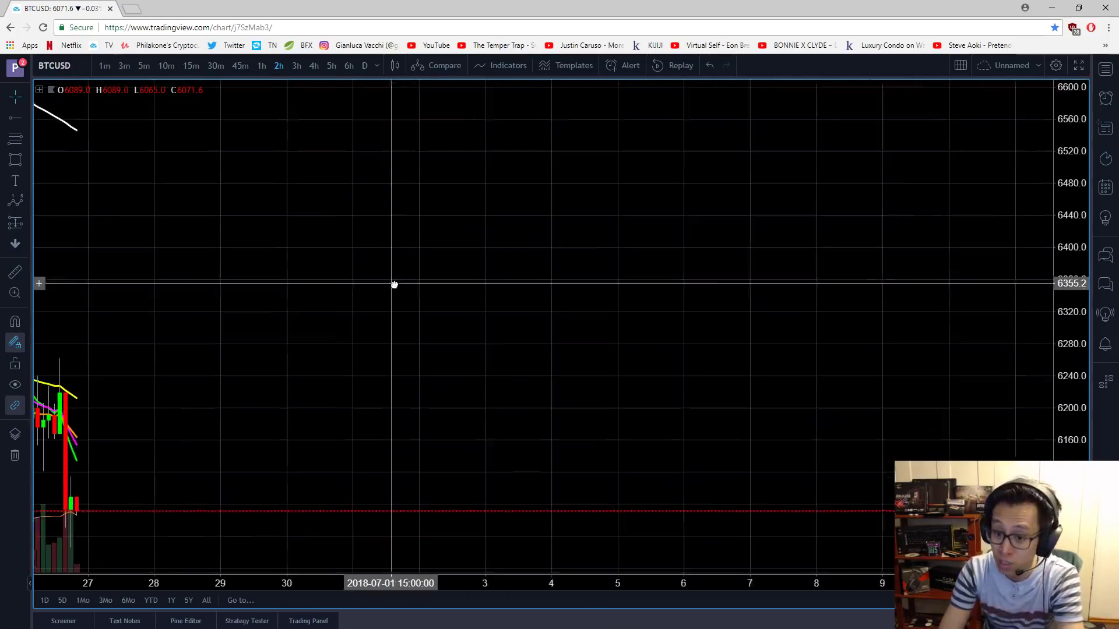
- Draw a rising trend line from June 30 to about 6401.4 on July 1, continued by a falling one to about 6238 on July 2
click(28, 121)
click(64, 119)
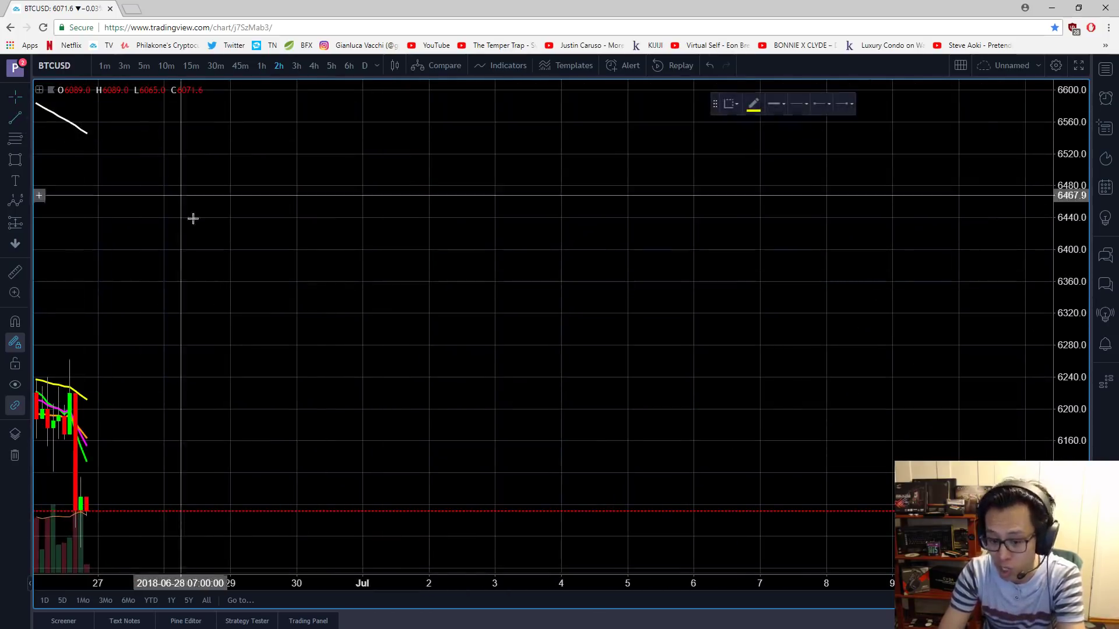
click(301, 503)
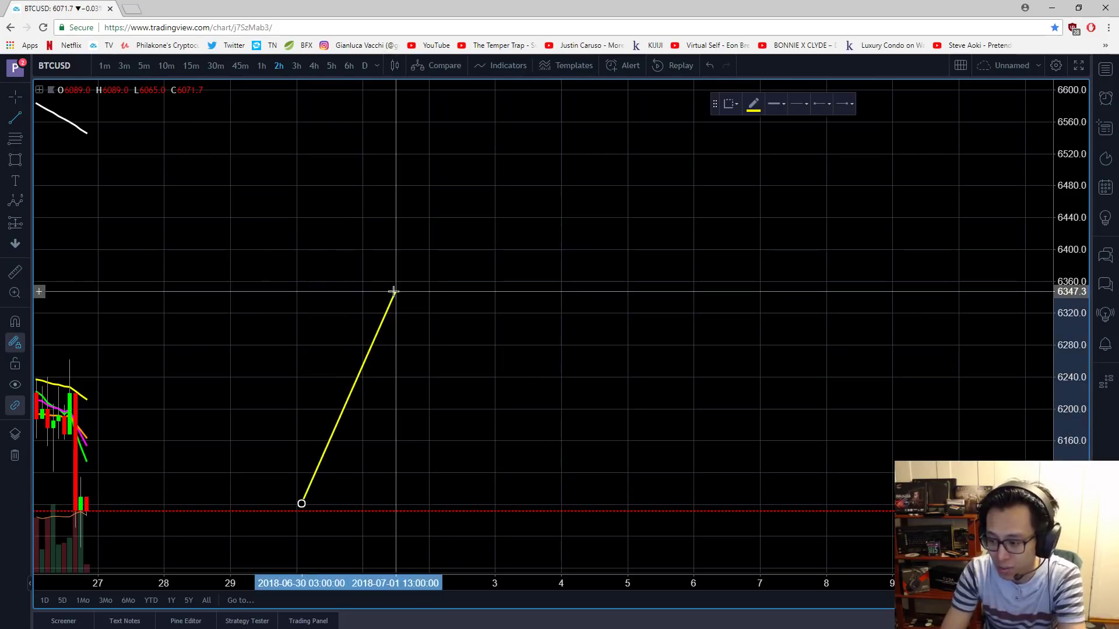
click(412, 250)
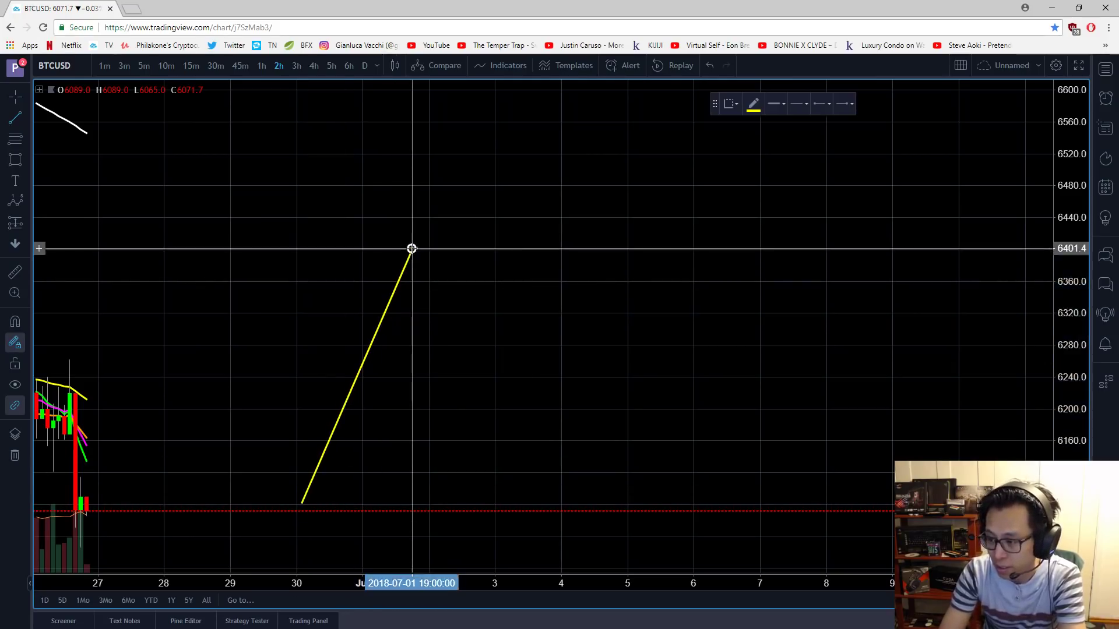
click(412, 250)
click(489, 380)
click(744, 350)
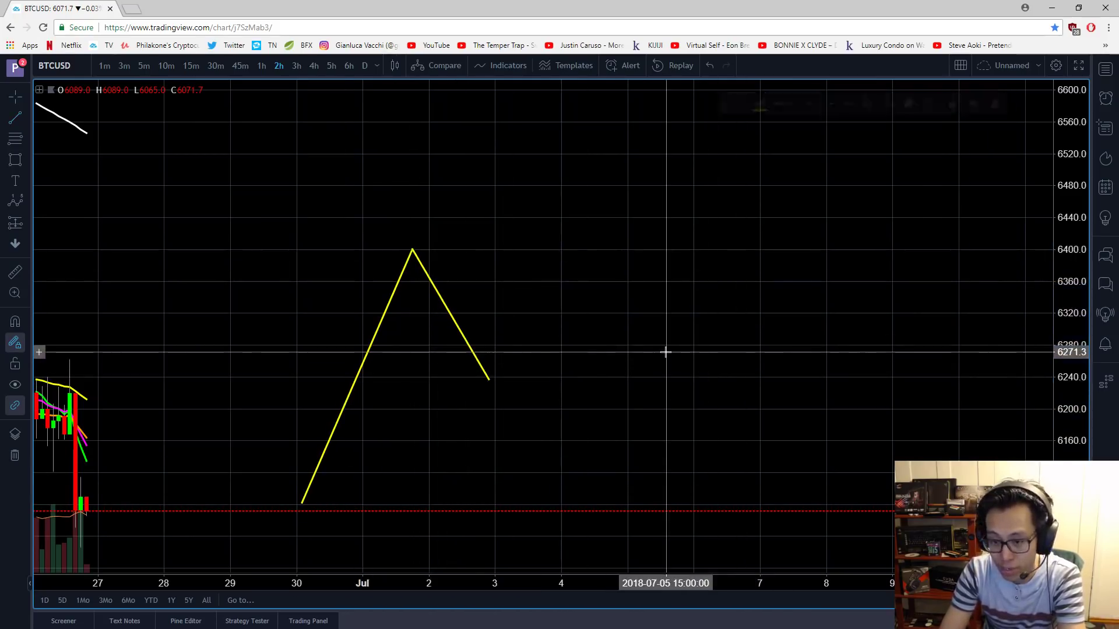
- Place a horizontal ray at 6401.4 through the peak where the two trend lines meet
click(26, 119)
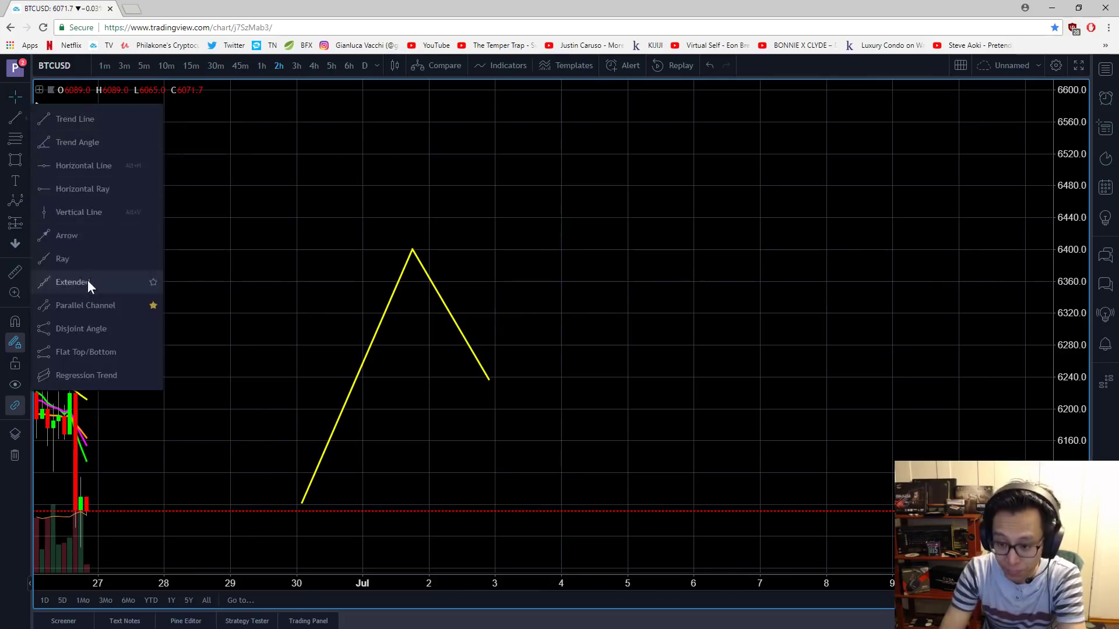
click(110, 196)
click(252, 249)
click(818, 349)
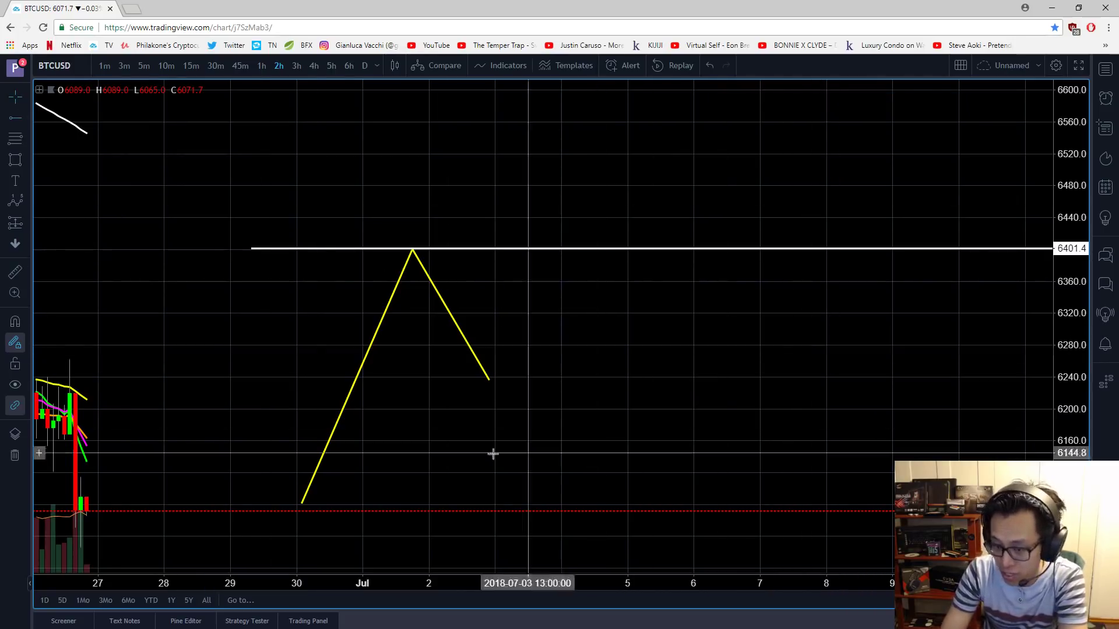
- Draw a rising trend line from the low at about 6238.4 through the horizontal ray to about 6585 on July 4
click(28, 119)
click(64, 114)
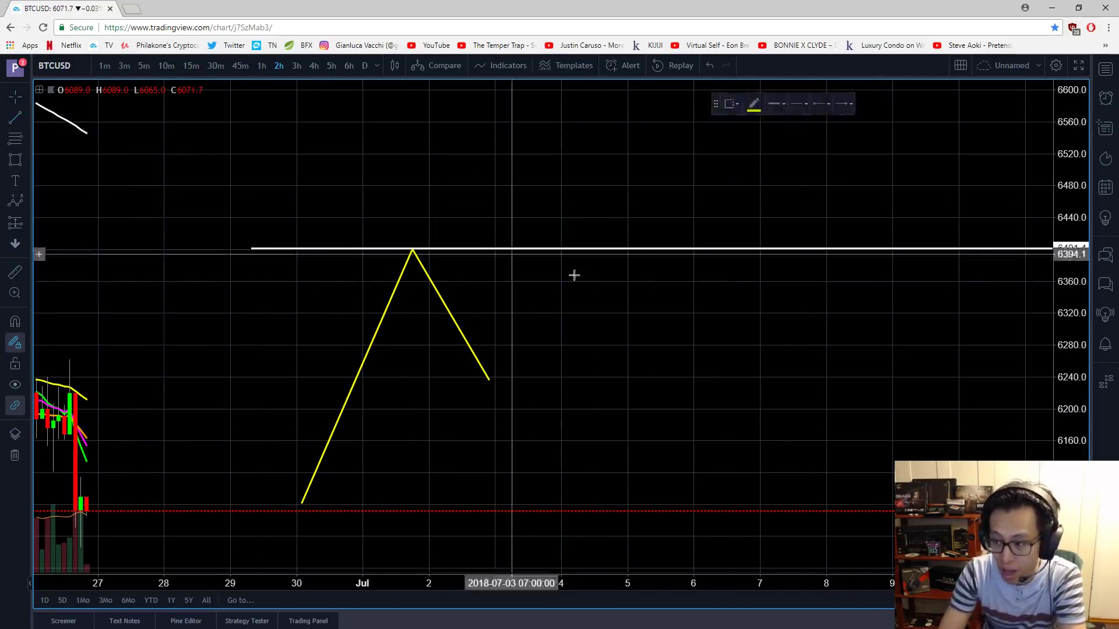
click(489, 377)
click(610, 100)
click(707, 383)
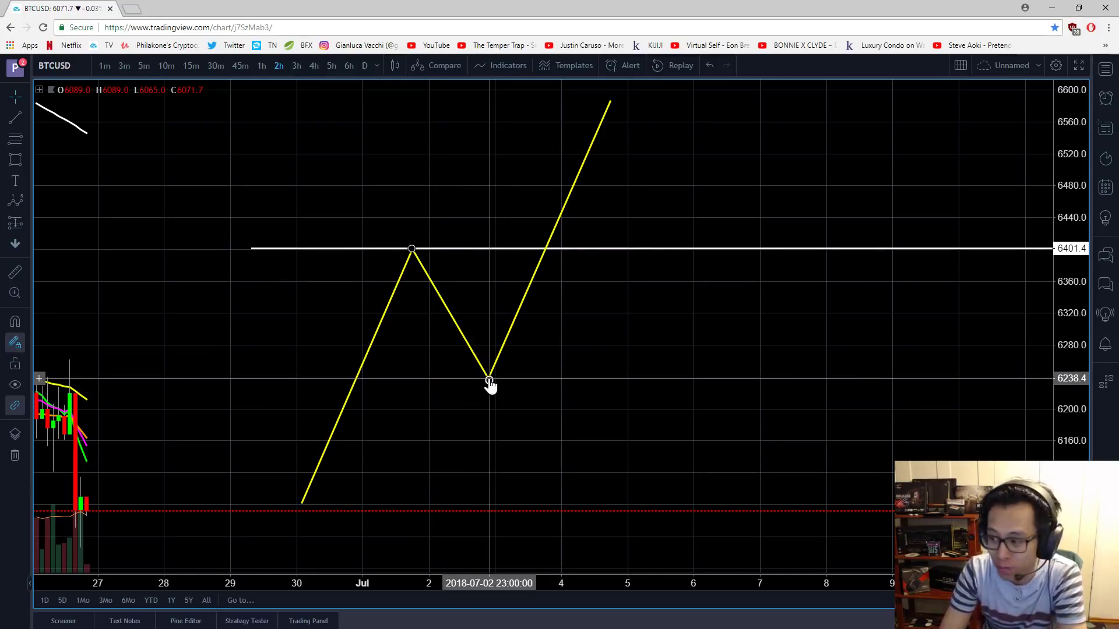
- Stack six horizontal rays along the lower part of the falling leg, from about 6302.7 down to 6238.4
click(23, 115)
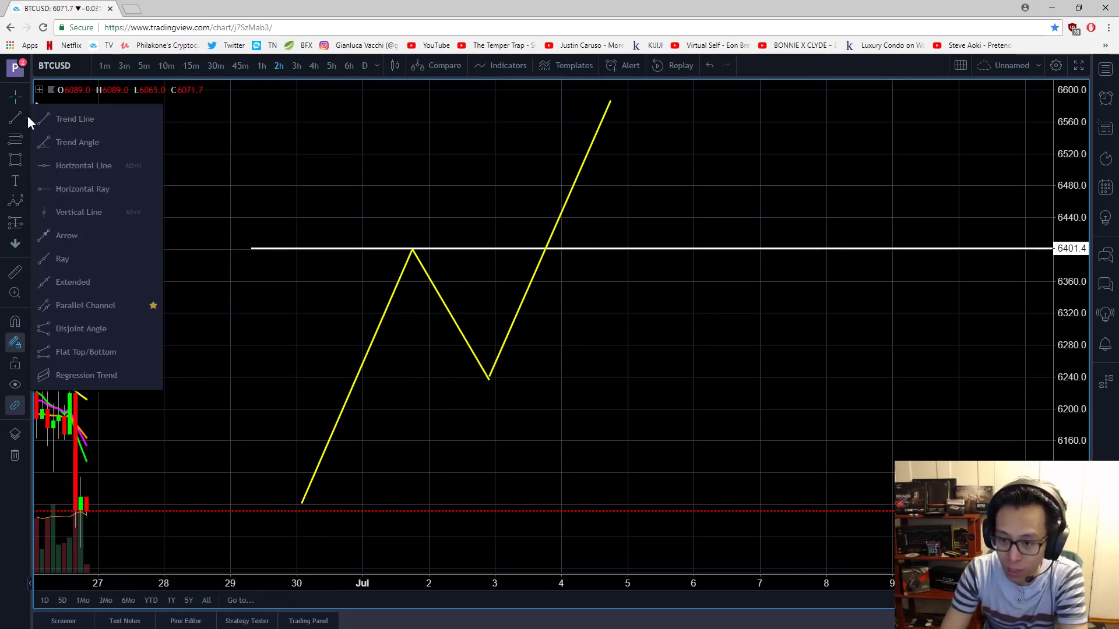
click(59, 189)
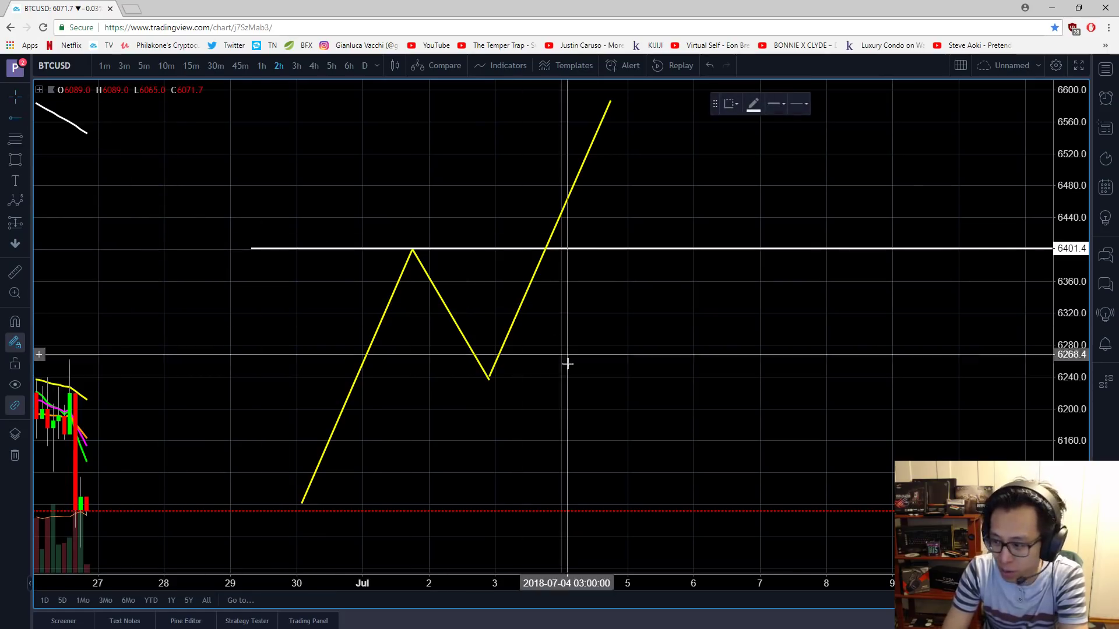
click(467, 326)
click(471, 342)
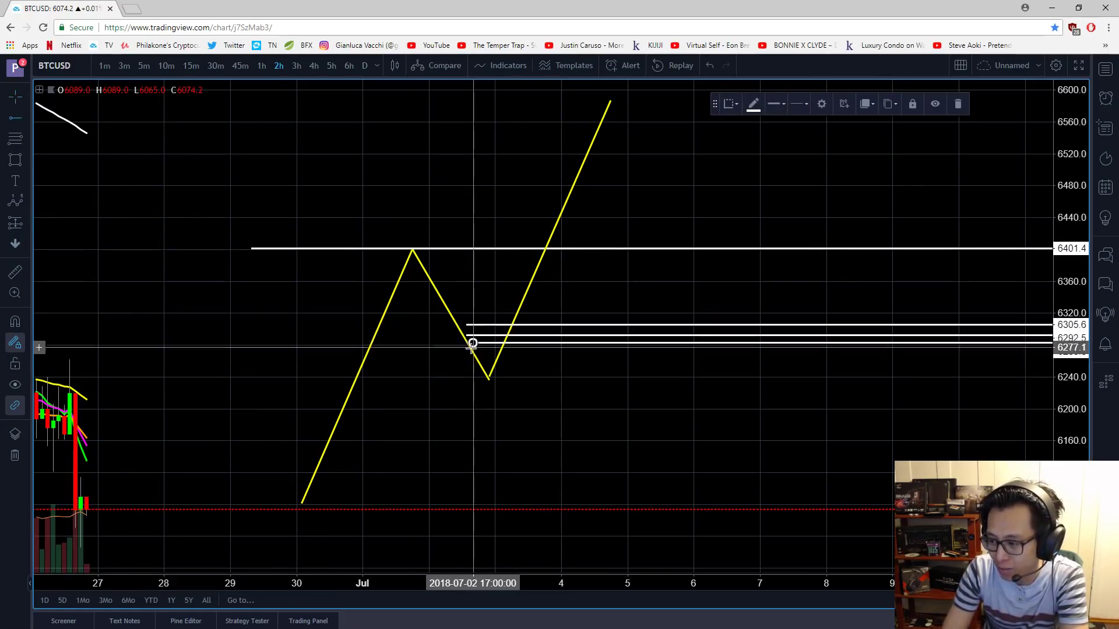
click(473, 360)
click(478, 378)
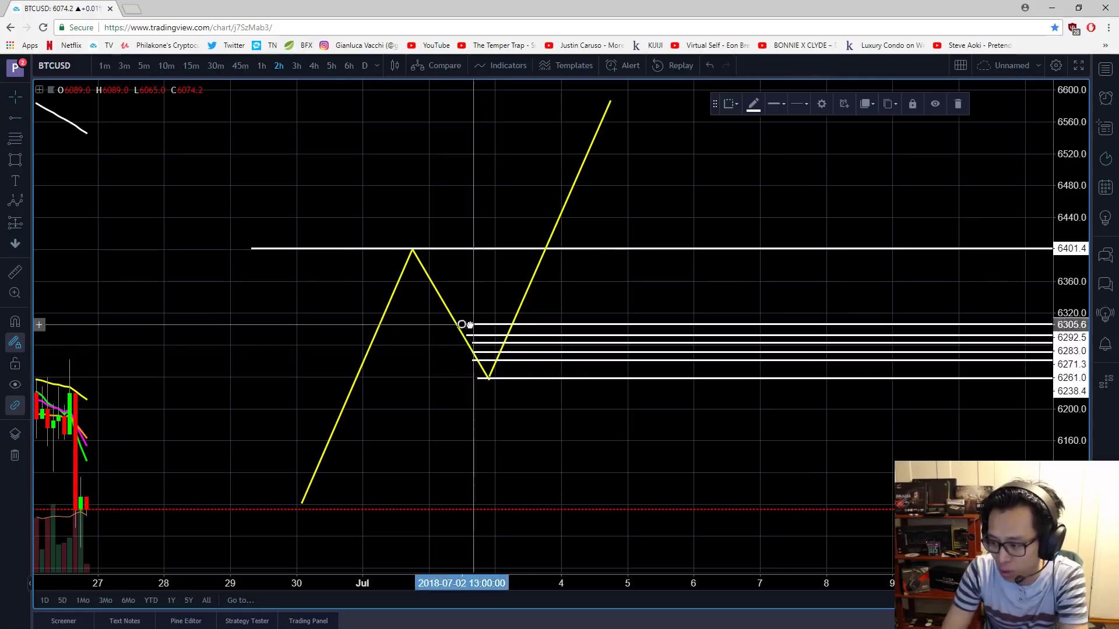
mouse_move(614, 448)
mouse_down()
mouse_move(585, 448)
mouse_move(632, 453)
mouse_up()
- Stack five horizontal rays just above the 6401.4 level, from about 6404.7 up to 6443.5
click(20, 120)
click(544, 274)
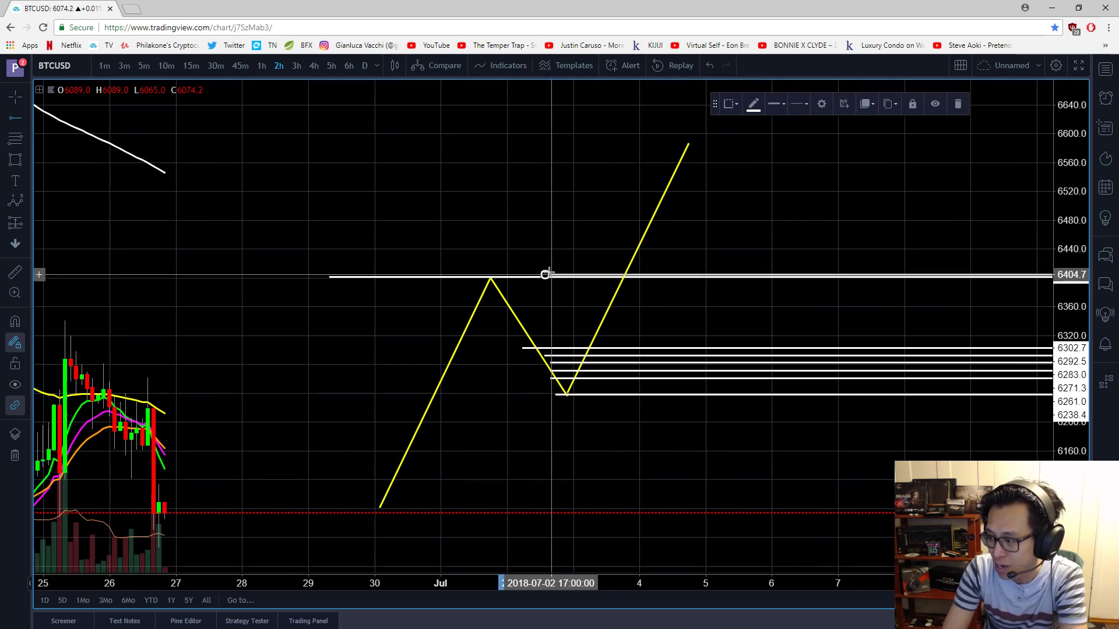
click(552, 247)
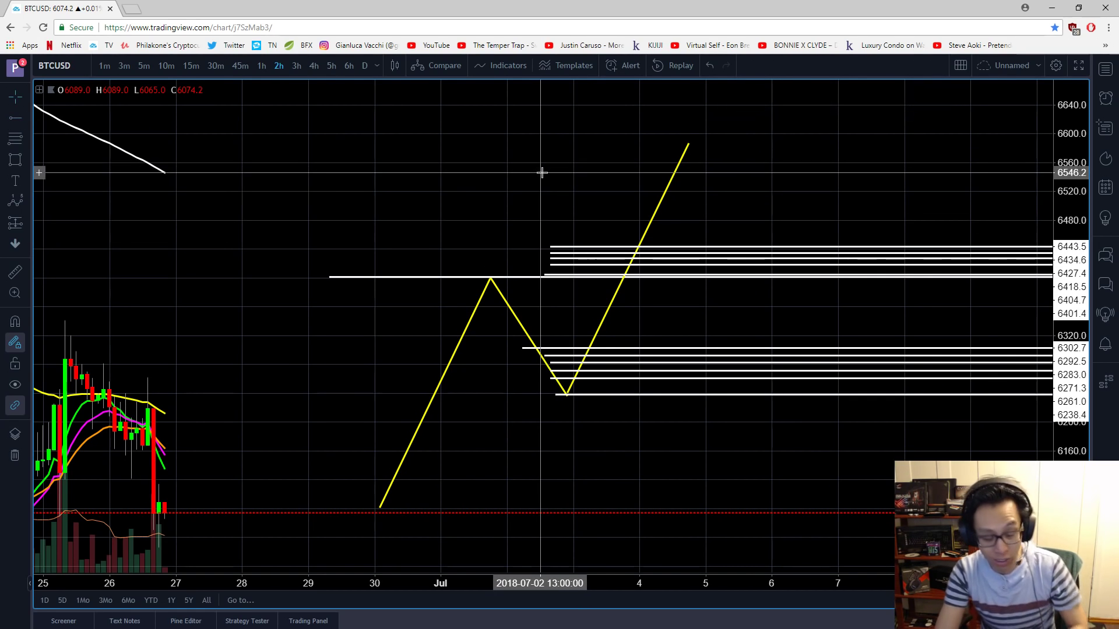
right_click(581, 179)
click(566, 180)
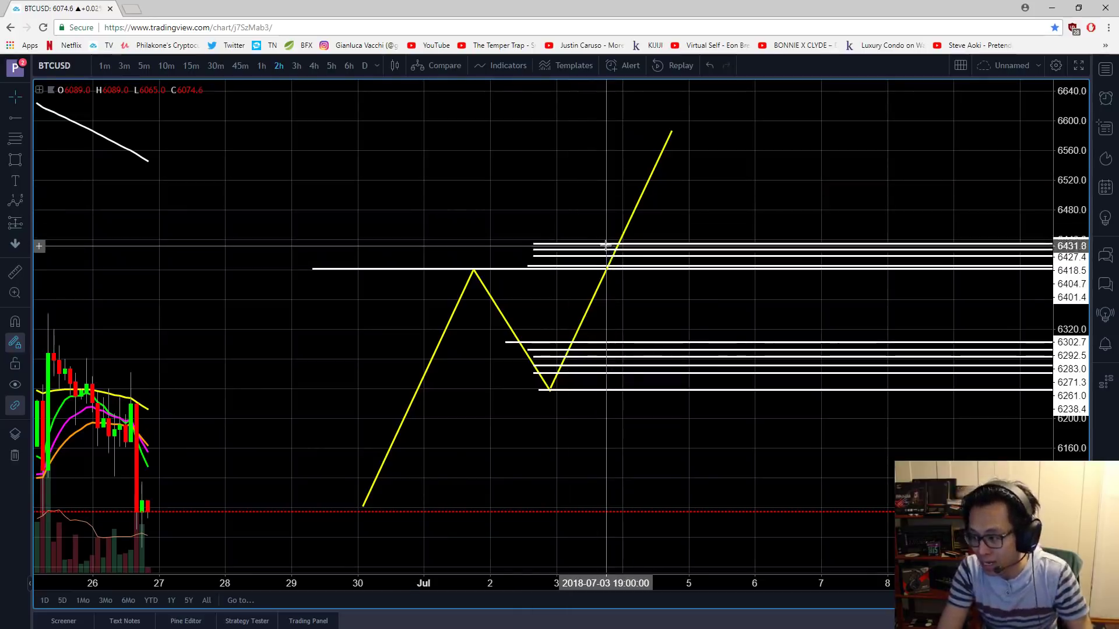
- Undo the two uppermost horizontal rays above the 6401.4 level
key(ctrl+z)
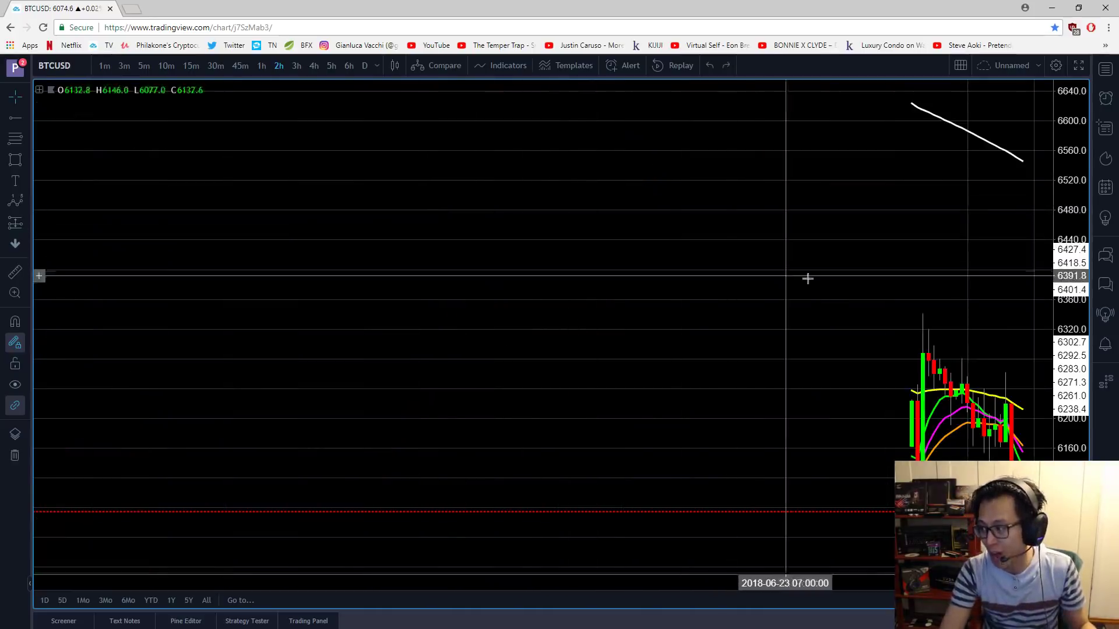
mouse_move(834, 277)
mouse_down()
mouse_move(482, 250)
mouse_move(1, 183)
mouse_up()
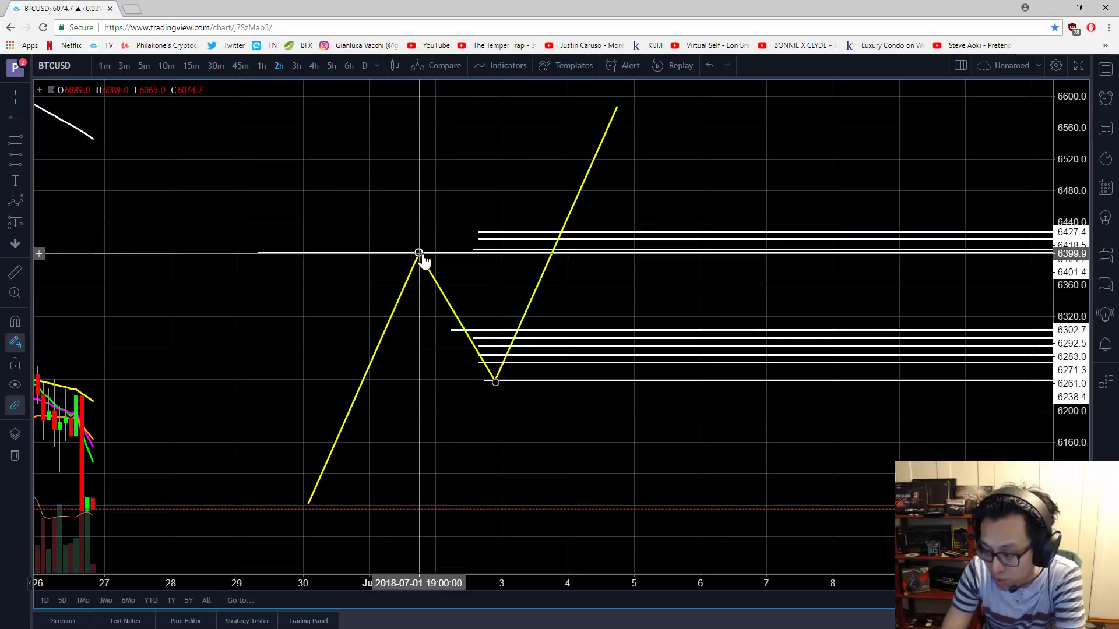
drag(445, 187, 483, 187)
right_click(424, 174)
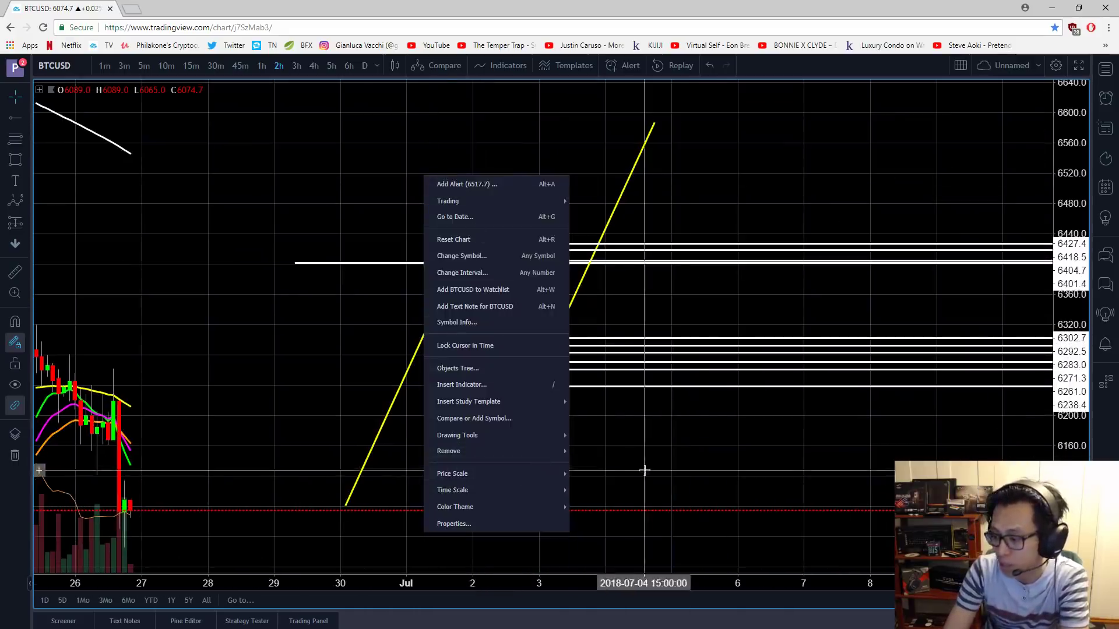
mouse_move(495, 451)
click(901, 428)
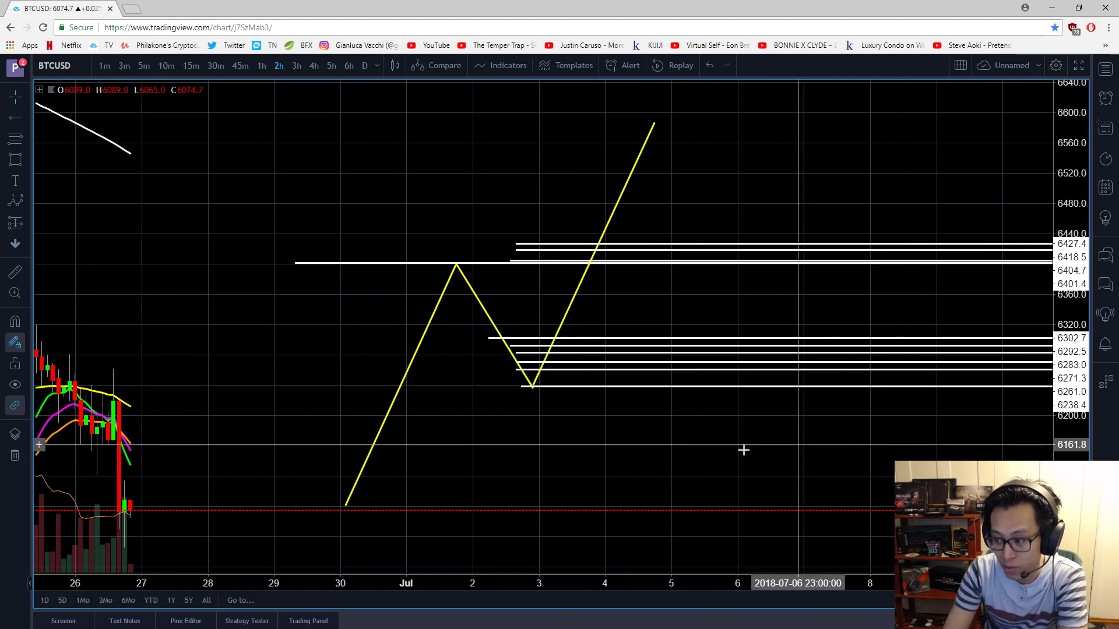
drag(744, 449, 767, 449)
- Stack five horizontal rays near the start of the first rising leg, from about 6147.2 down to the current price line
click(16, 120)
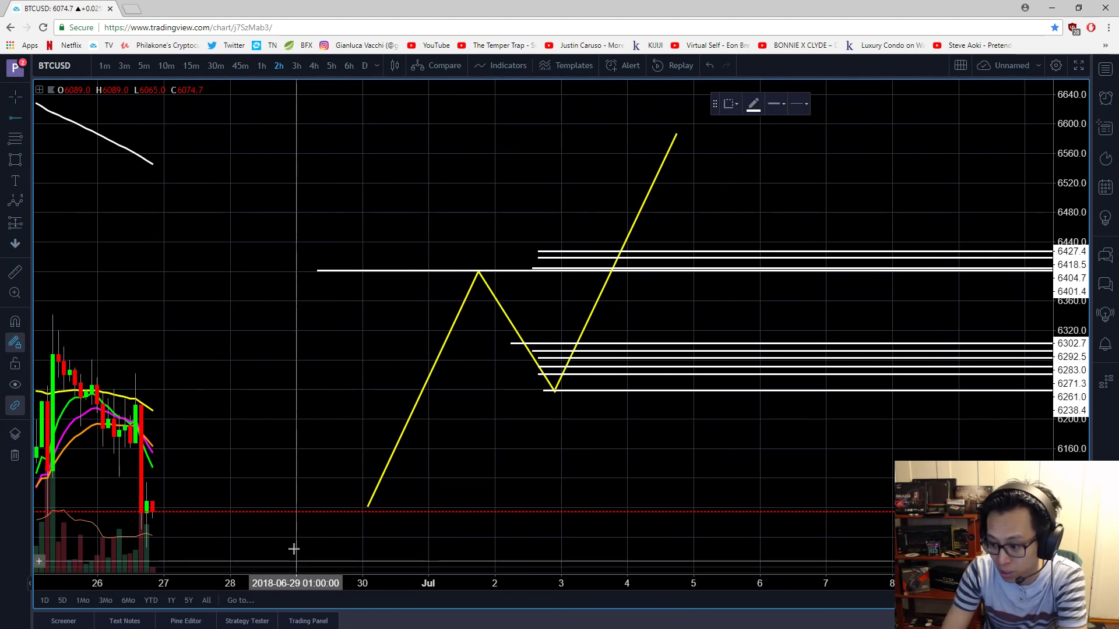
click(313, 459)
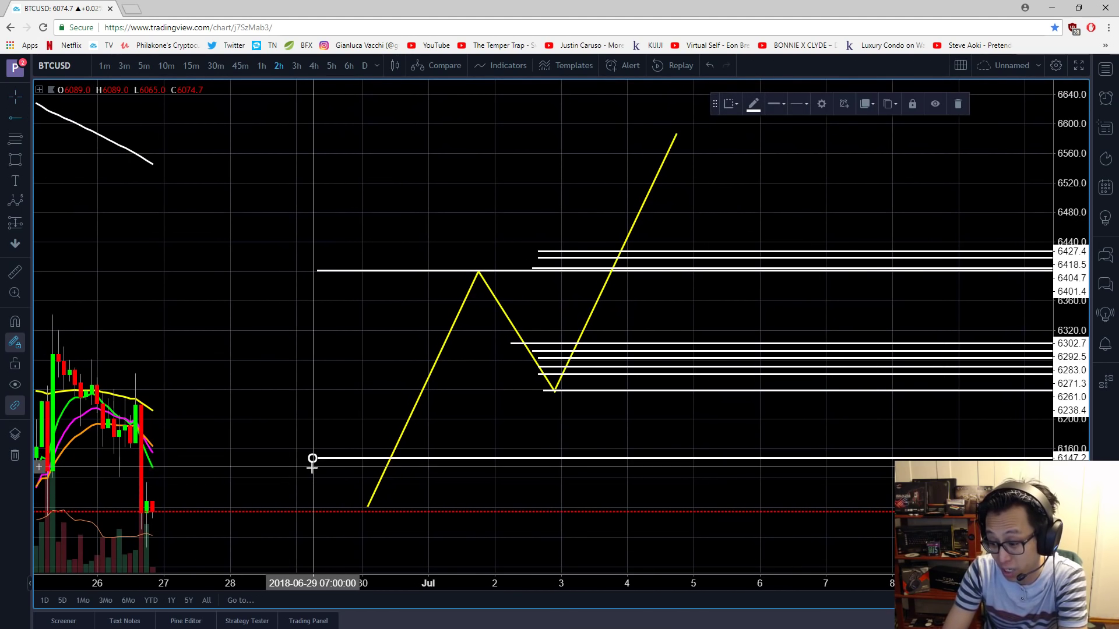
click(312, 510)
- Remove all drawing tools from the BTCUSD chart and bring the empty area after June 27 into view
right_click(384, 150)
mouse_move(466, 423)
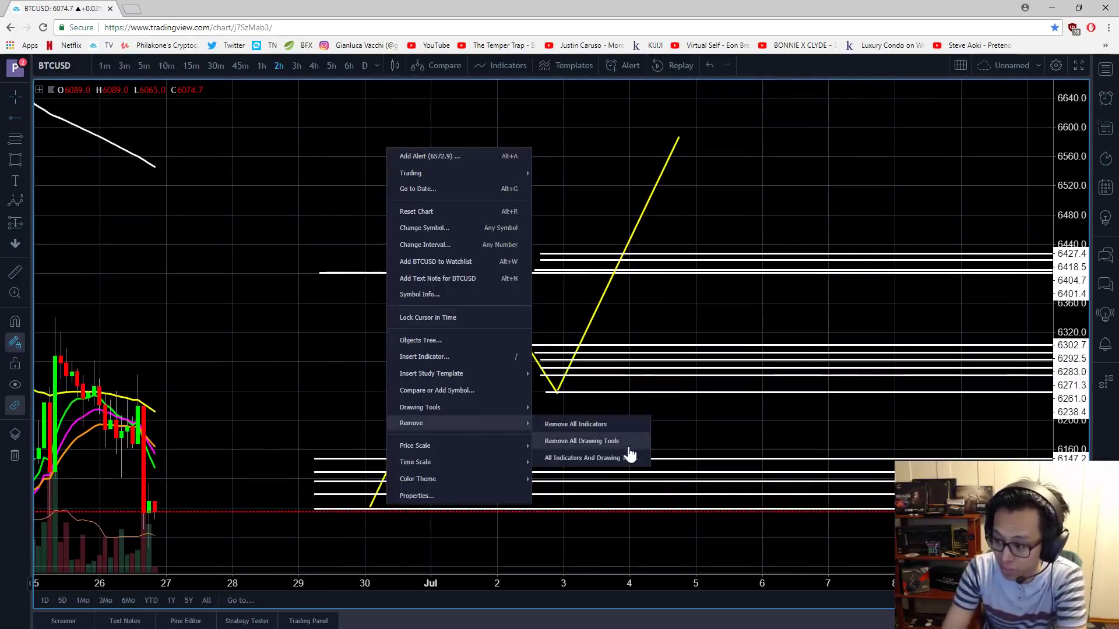
click(629, 449)
scroll(417, 275, down, 4)
right_click(639, 267)
scroll(640, 254, down, 4)
right_click(773, 245)
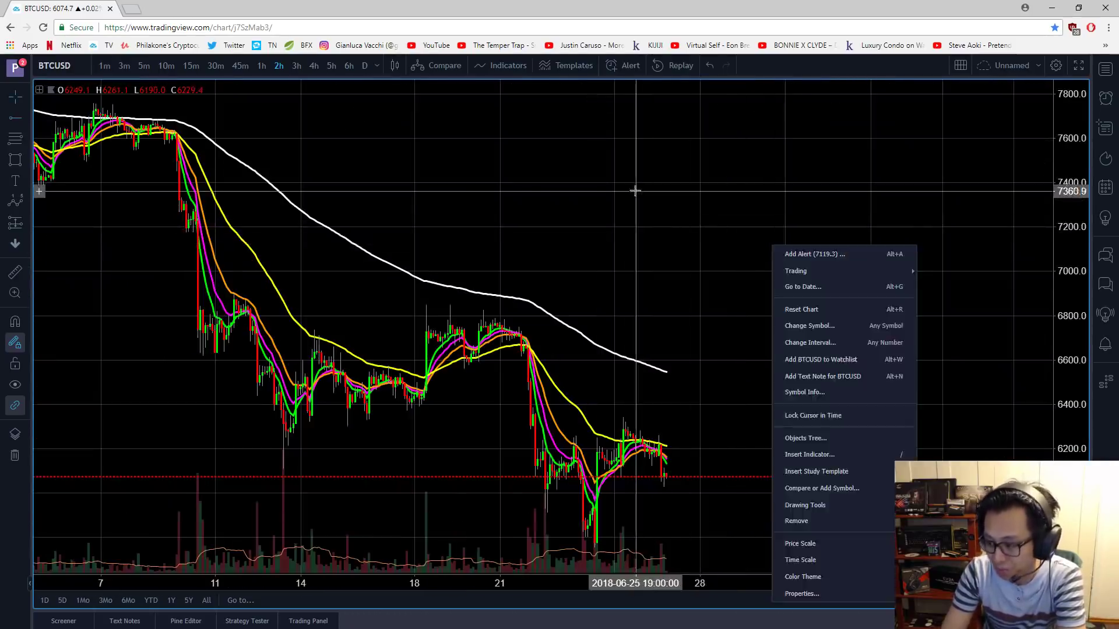
scroll(635, 191, up, 2)
drag(635, 192, 162, 170)
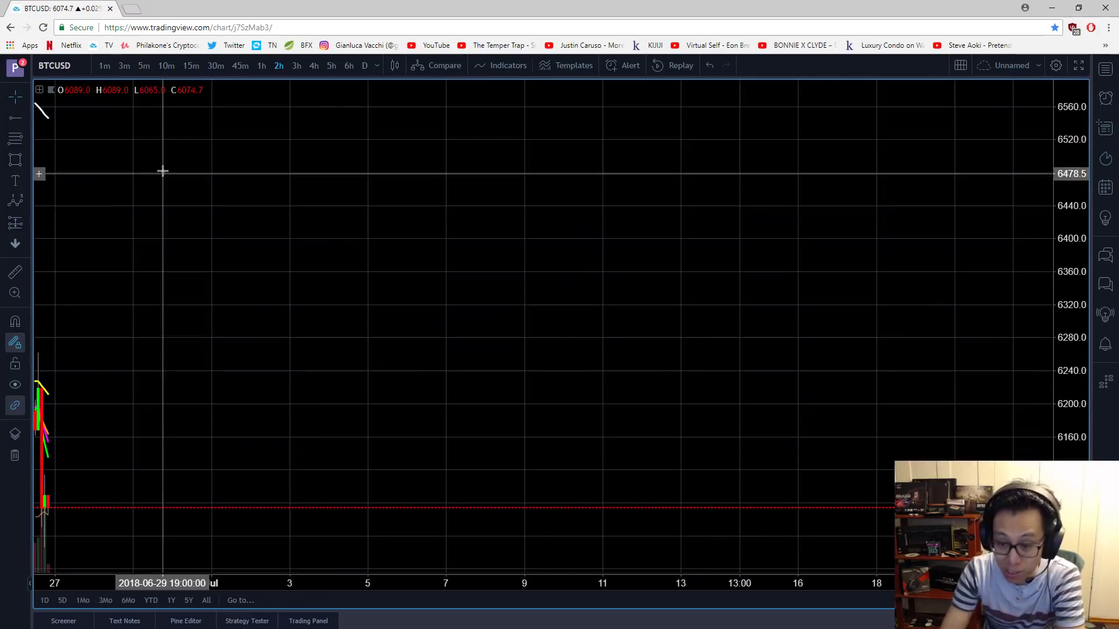
click(26, 120)
click(44, 120)
click(309, 498)
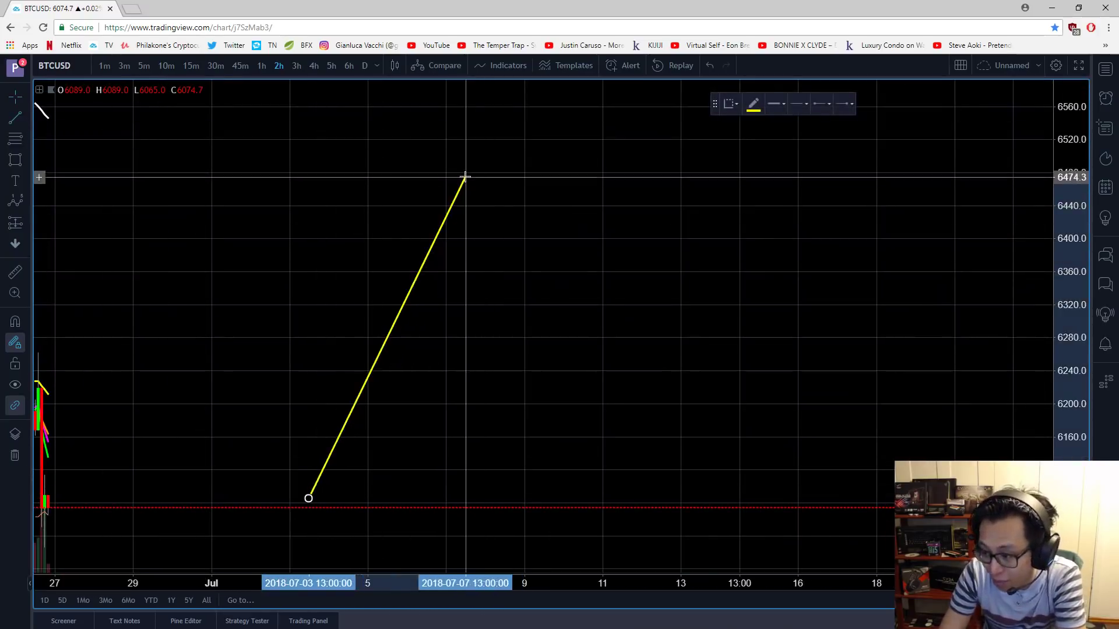
key(Escape)
click(28, 117)
click(51, 120)
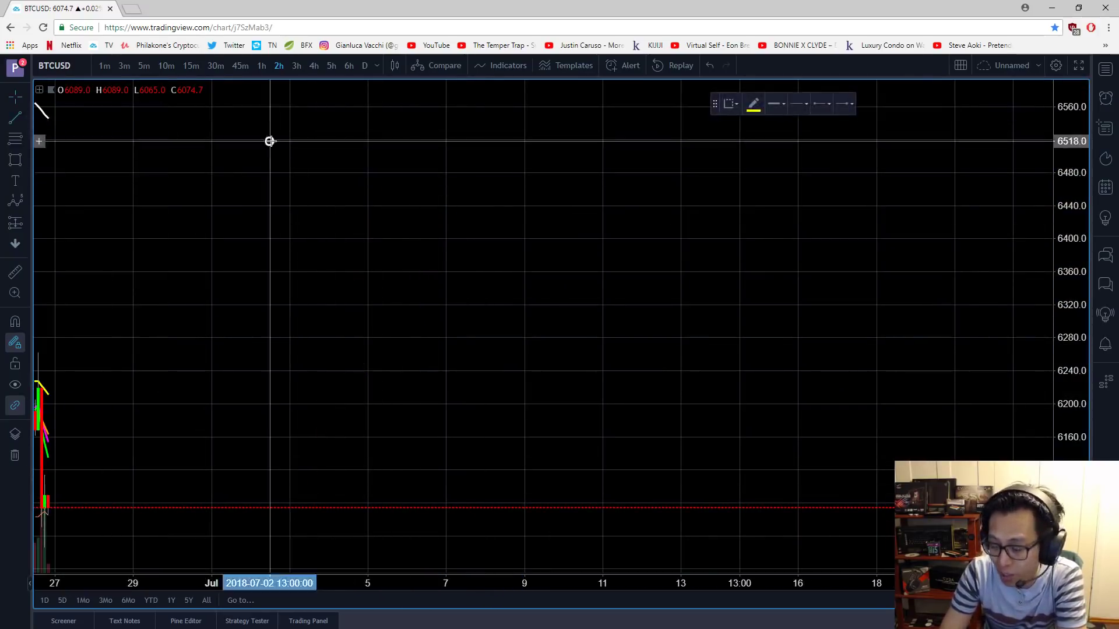
click(269, 141)
key(Escape)
- Draw a descending Elliott Impulse Wave (12345) through about 6476.4, 6350.2, 6417.2, 6190.1, 6307.8 and 6105, between July 2 and 9
click(26, 202)
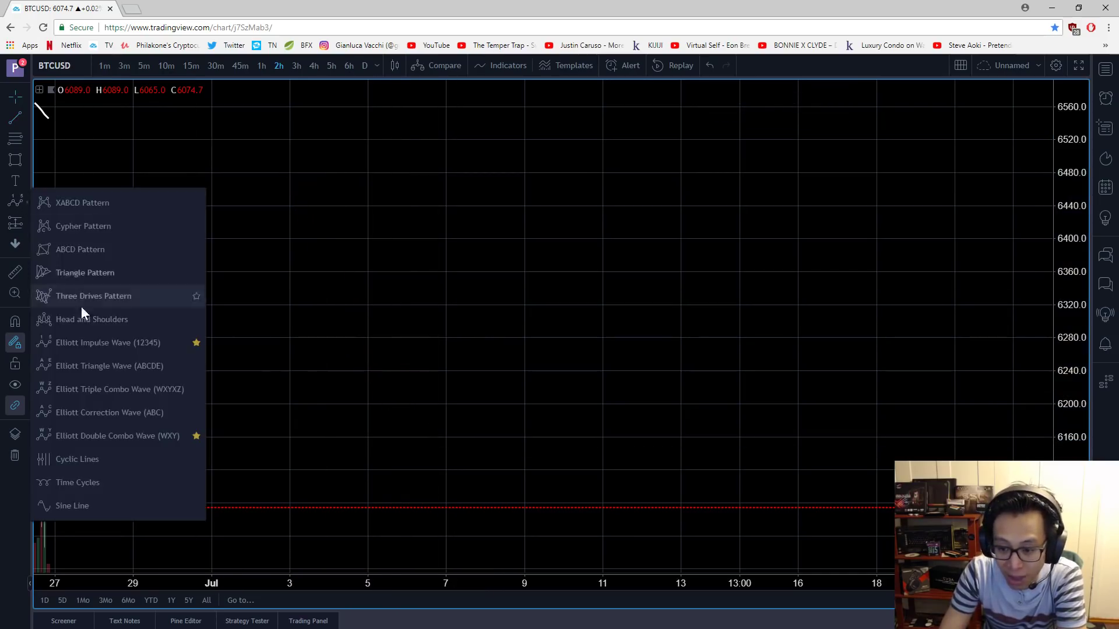
click(122, 343)
click(263, 174)
click(302, 279)
click(325, 225)
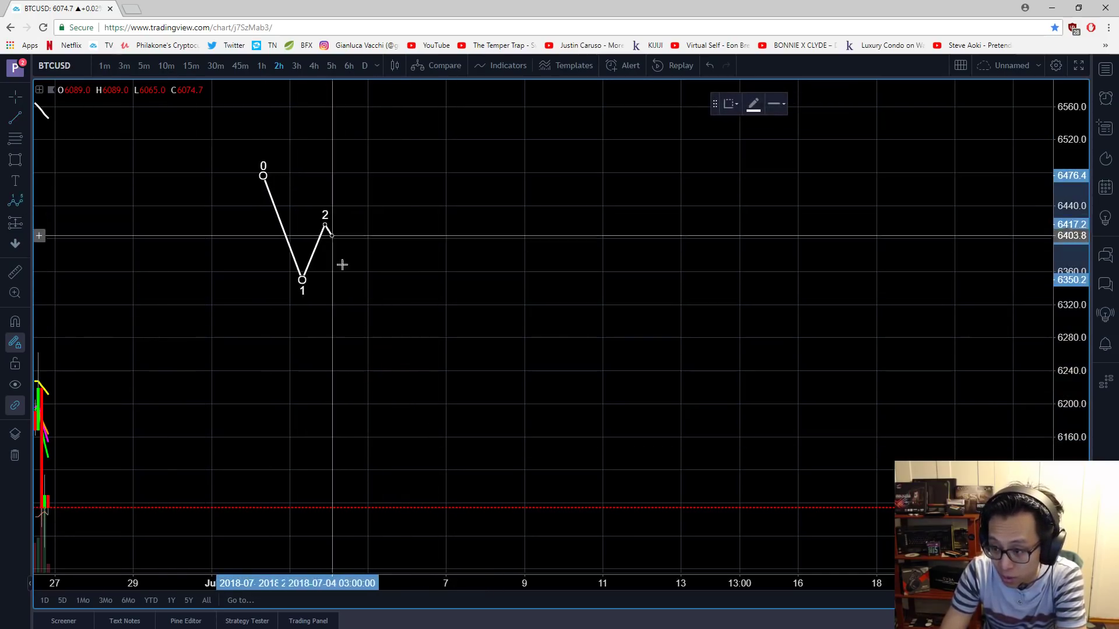
click(413, 411)
click(452, 315)
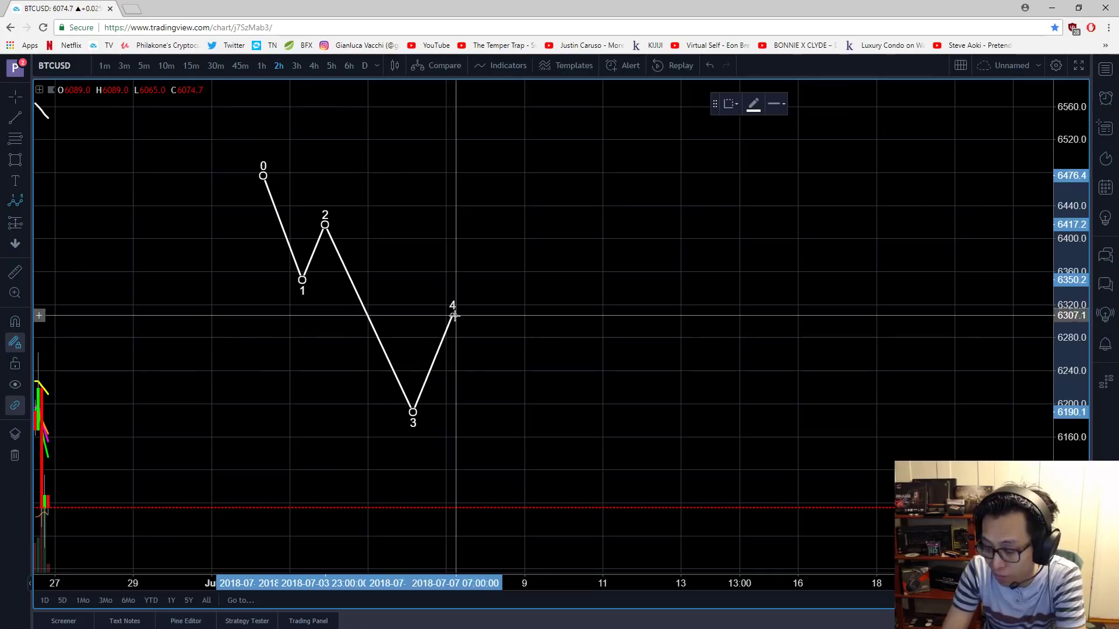
click(534, 484)
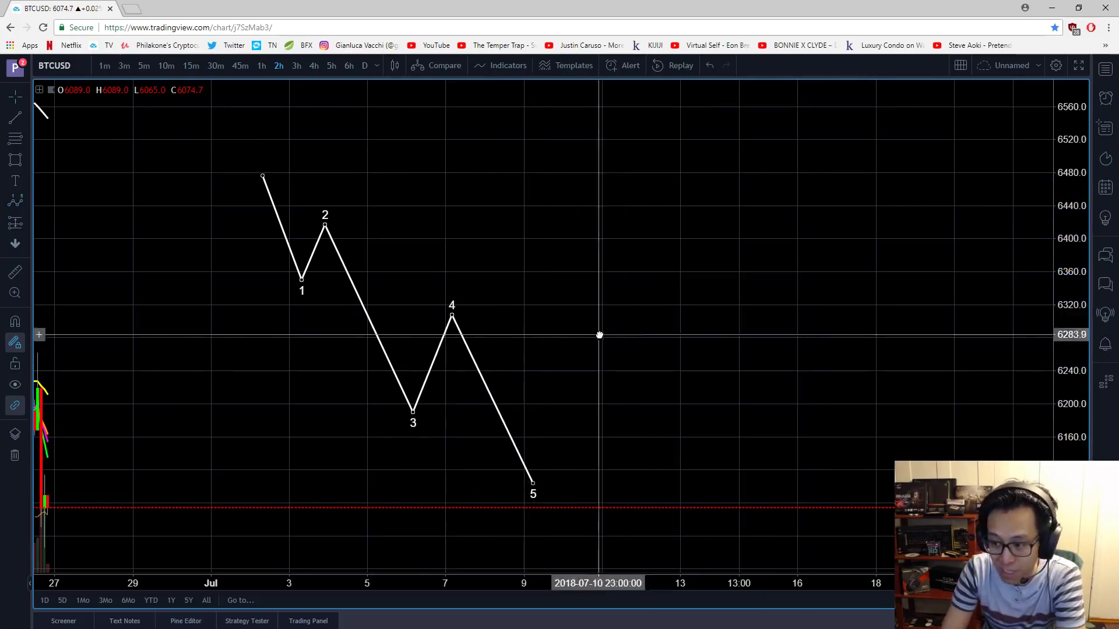
- Reshape the impulse wave: point 2 to about 6406.6 on July 4, point 5 to July 8, point 4 to about 6280
drag(325, 225, 353, 233)
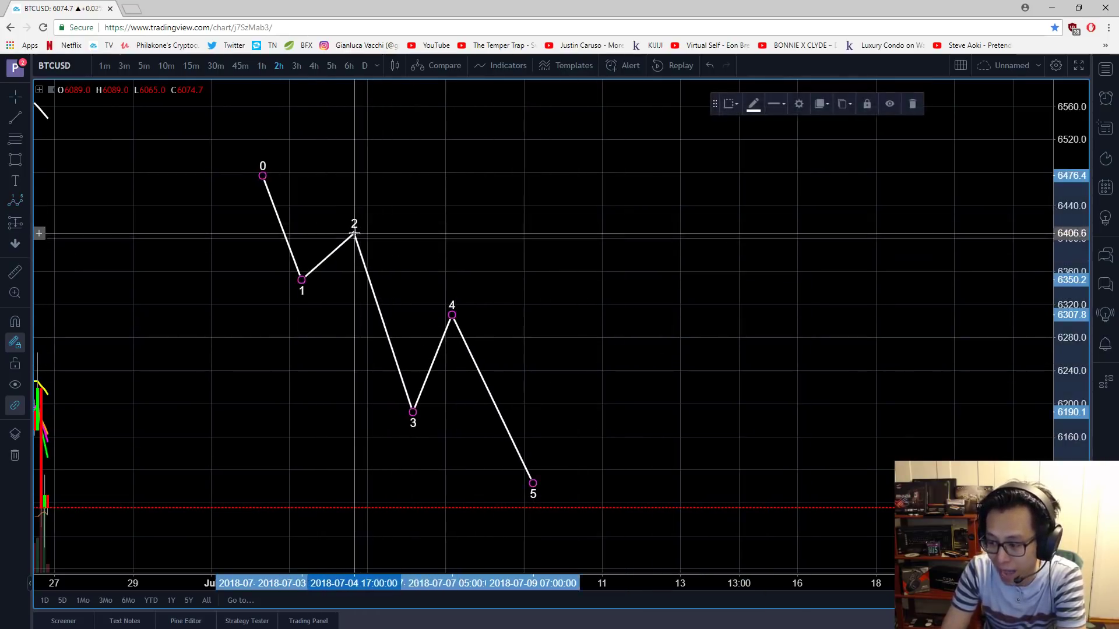
drag(530, 486, 507, 483)
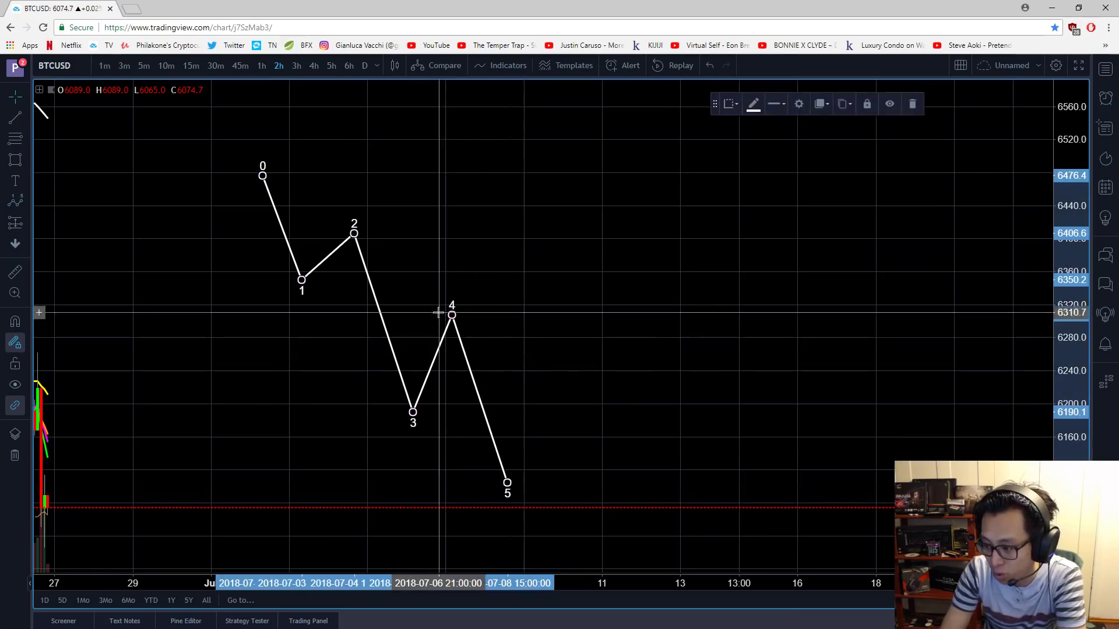
drag(452, 315, 458, 340)
right_click(534, 269)
click(535, 269)
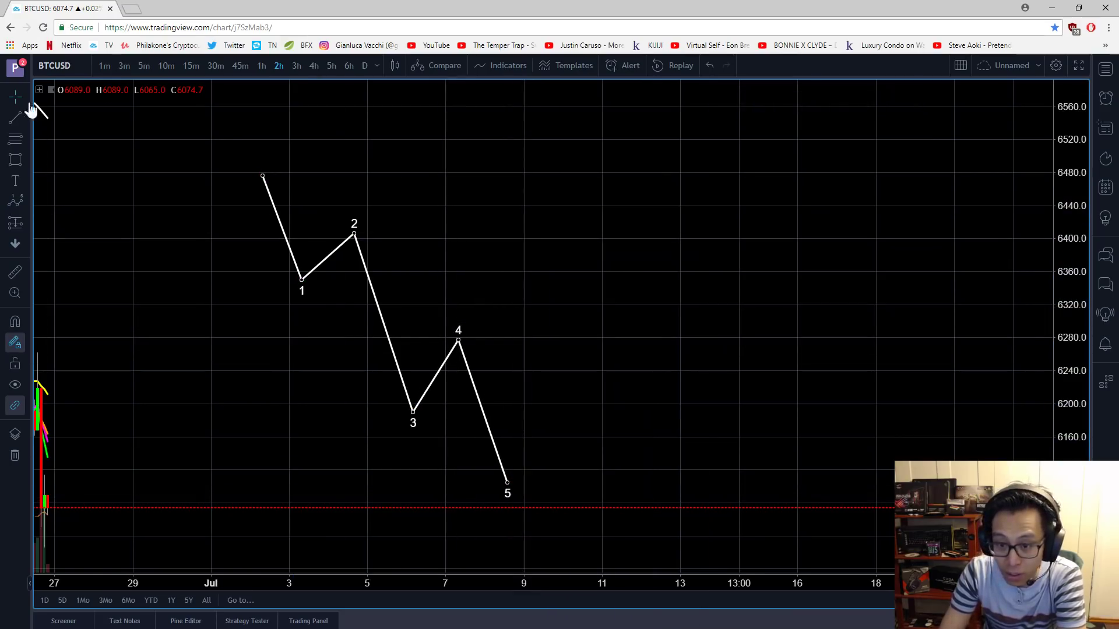
- Place four horizontal rays across the falling leg after wave point 4, at 6214.0, 6200.6, 6191.5 and 6179.5
click(15, 118)
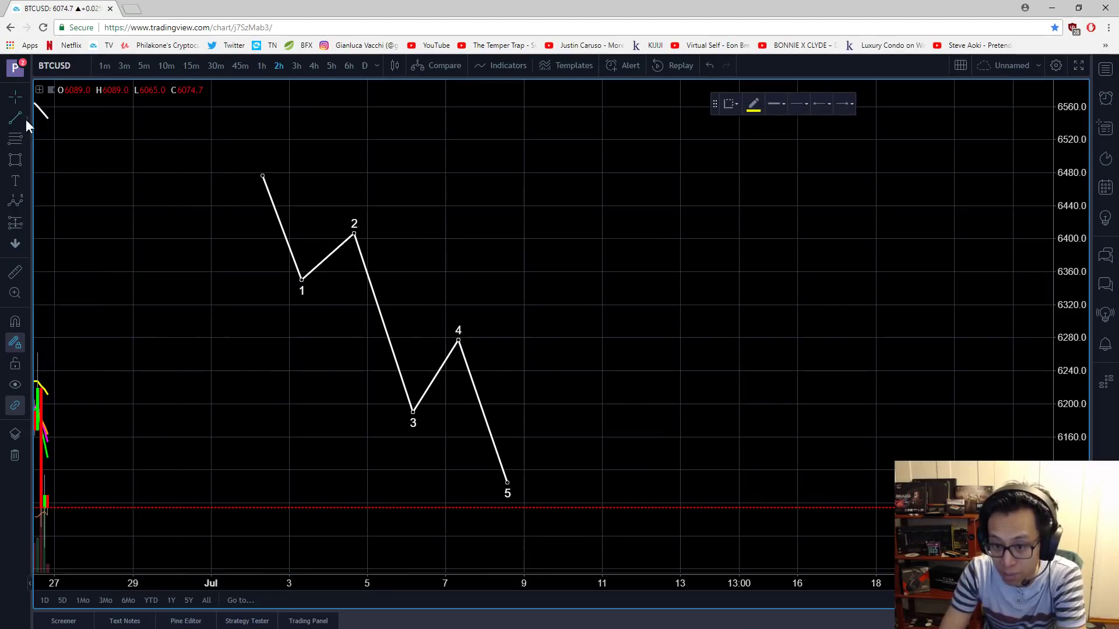
click(26, 118)
click(70, 193)
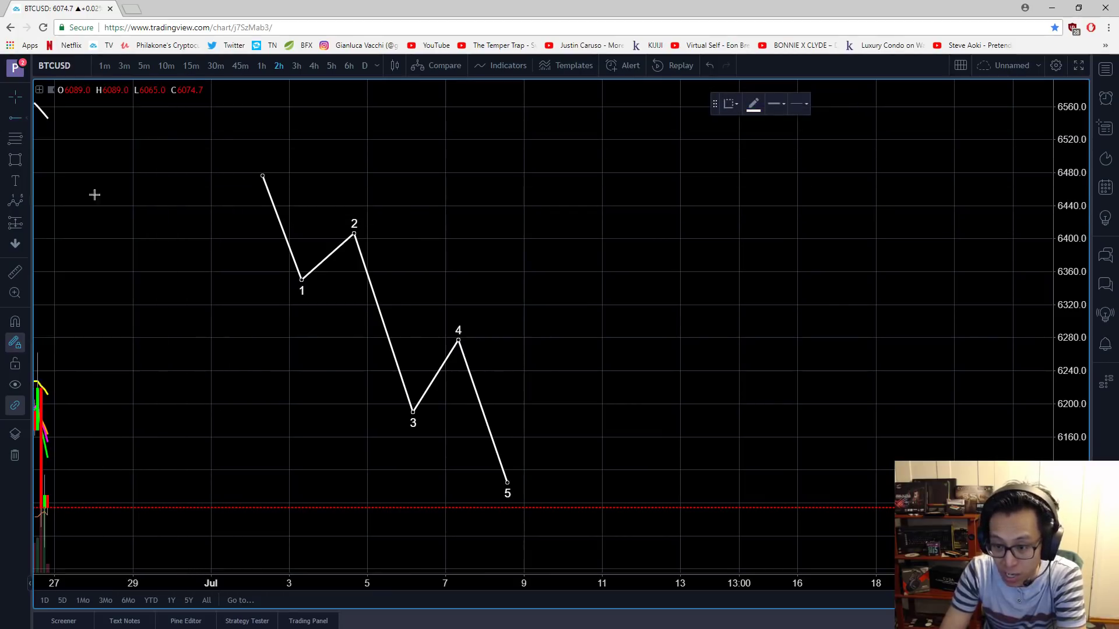
click(467, 392)
click(471, 420)
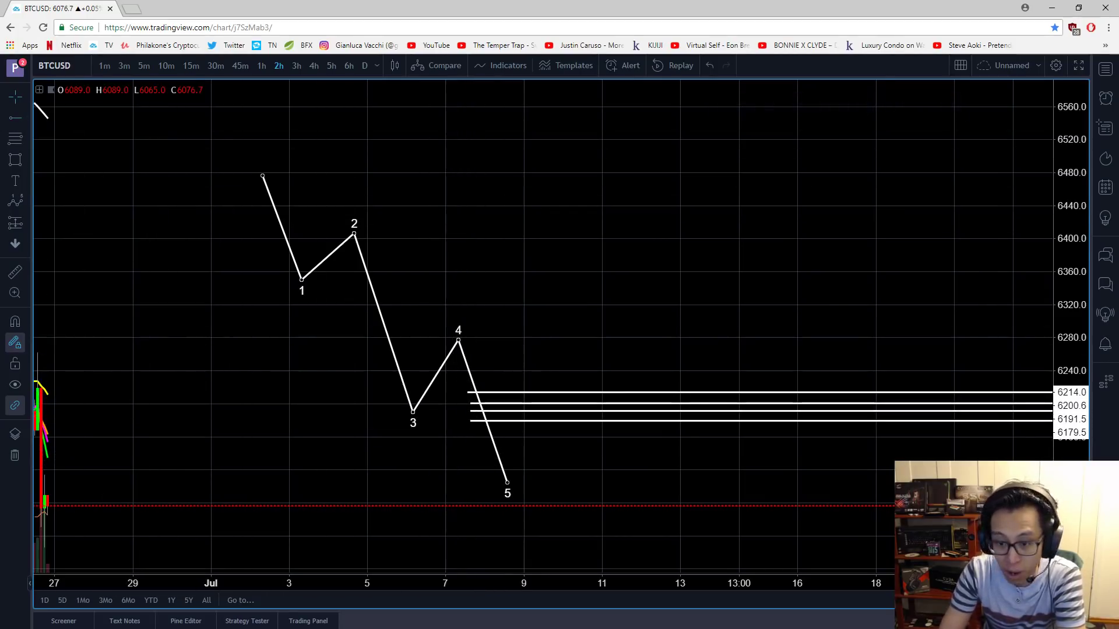
- Draw a Fib Retracement beside the impulse wave, from about 6477.8 down to the lowest horizontal ray near 6179.5
click(26, 138)
click(28, 221)
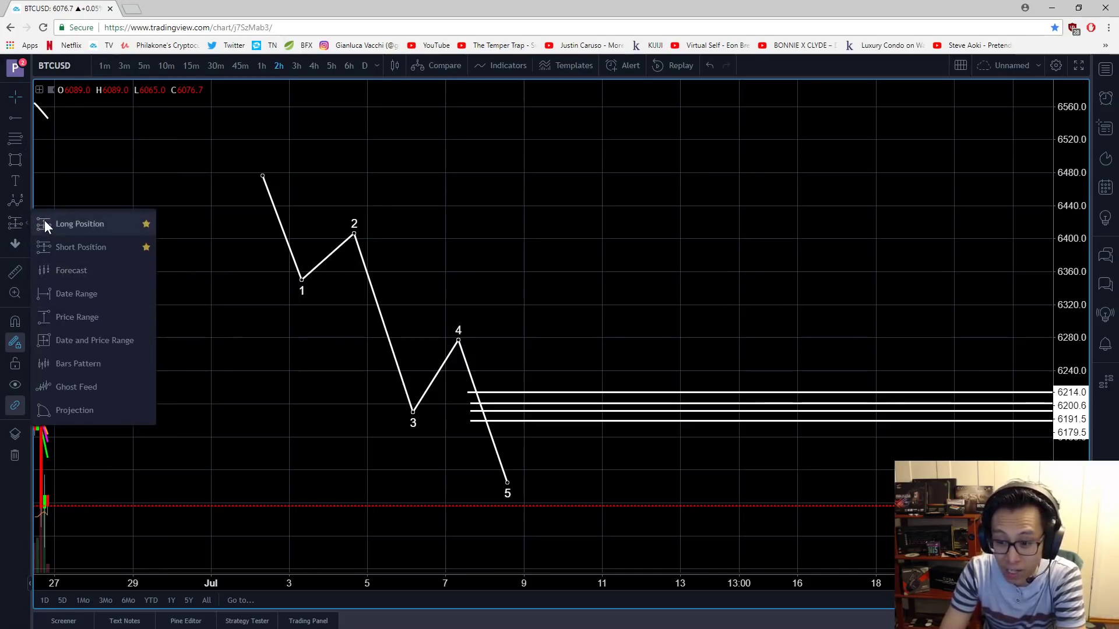
click(27, 135)
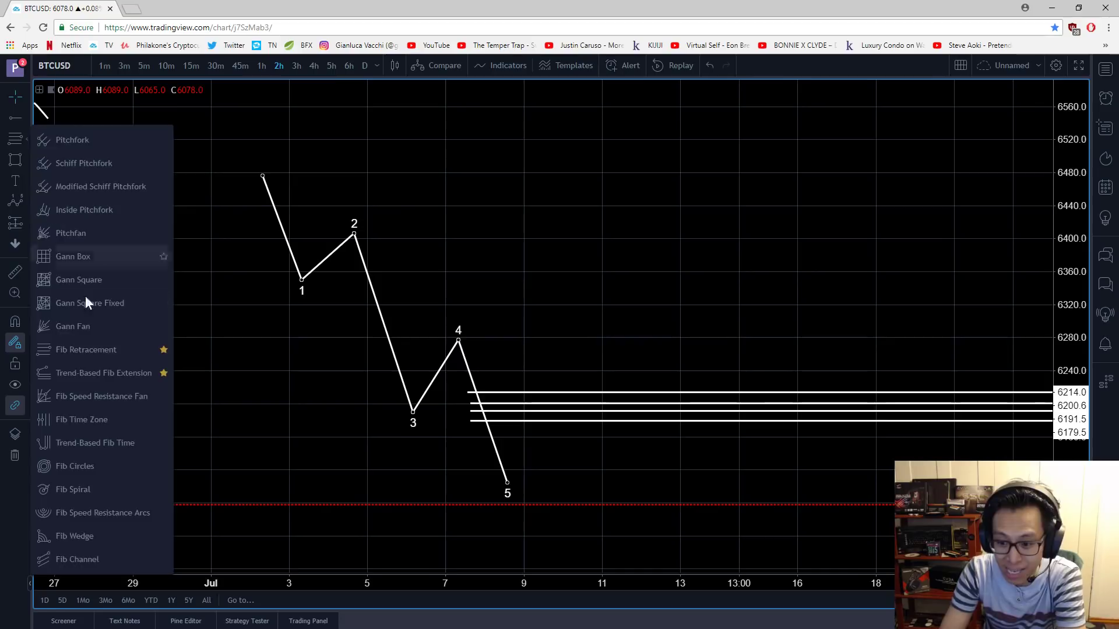
click(89, 350)
click(402, 175)
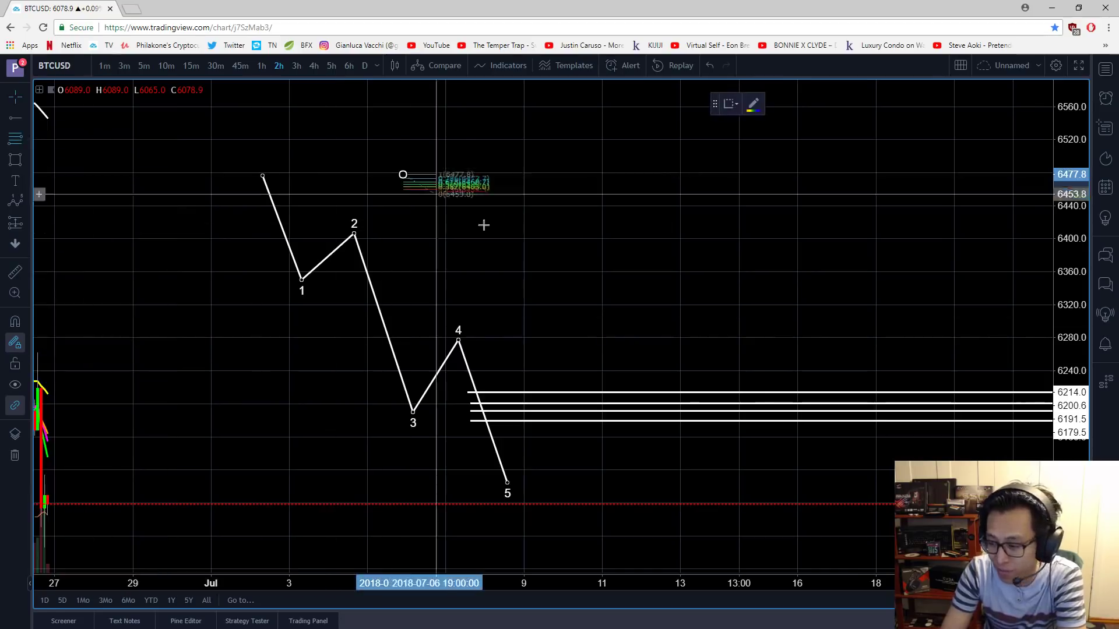
click(668, 421)
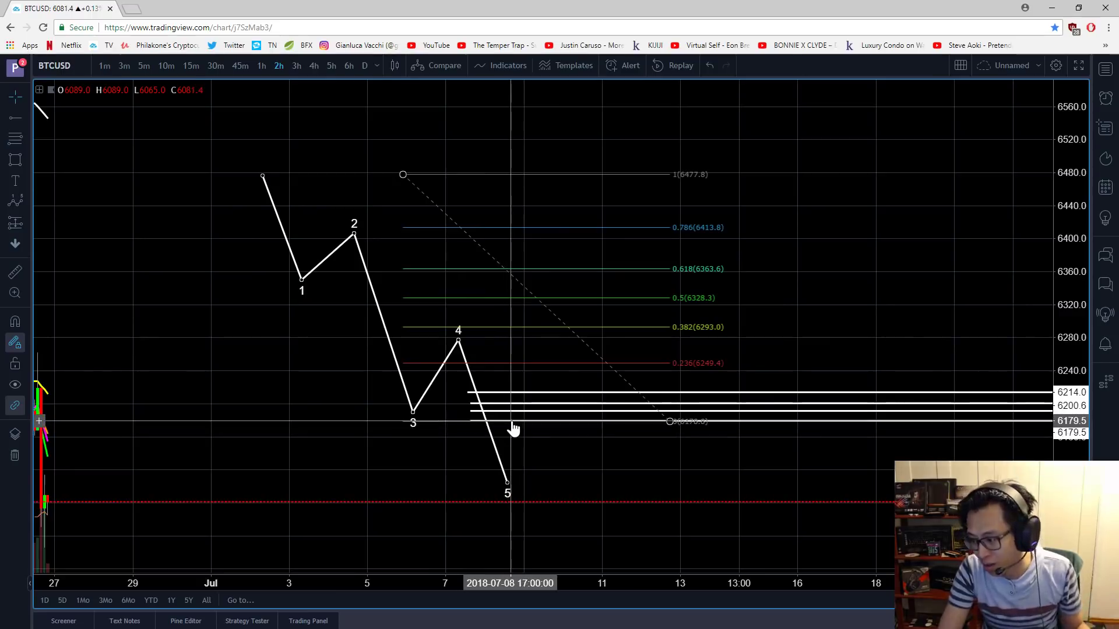
- Measure the rise from the lowest horizontal ray up to the 0.382 Fib level
shift+click(512, 422)
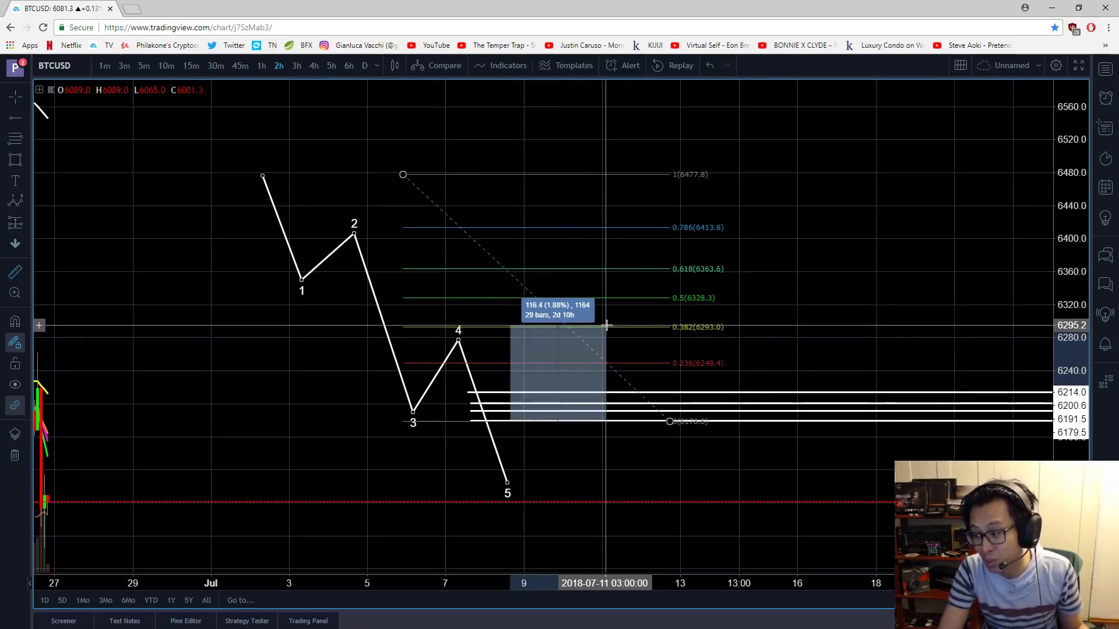
click(605, 489)
drag(602, 496, 587, 493)
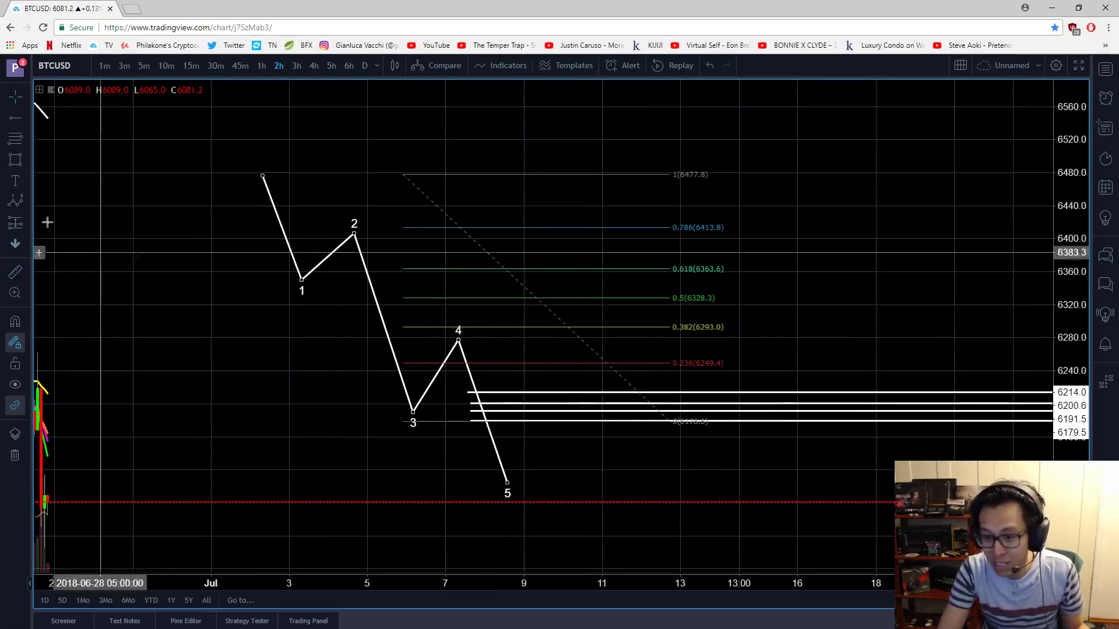
- Extend the ladder of horizontal rays down the final wave leg, from about 6164.7 to just above point 5
click(19, 119)
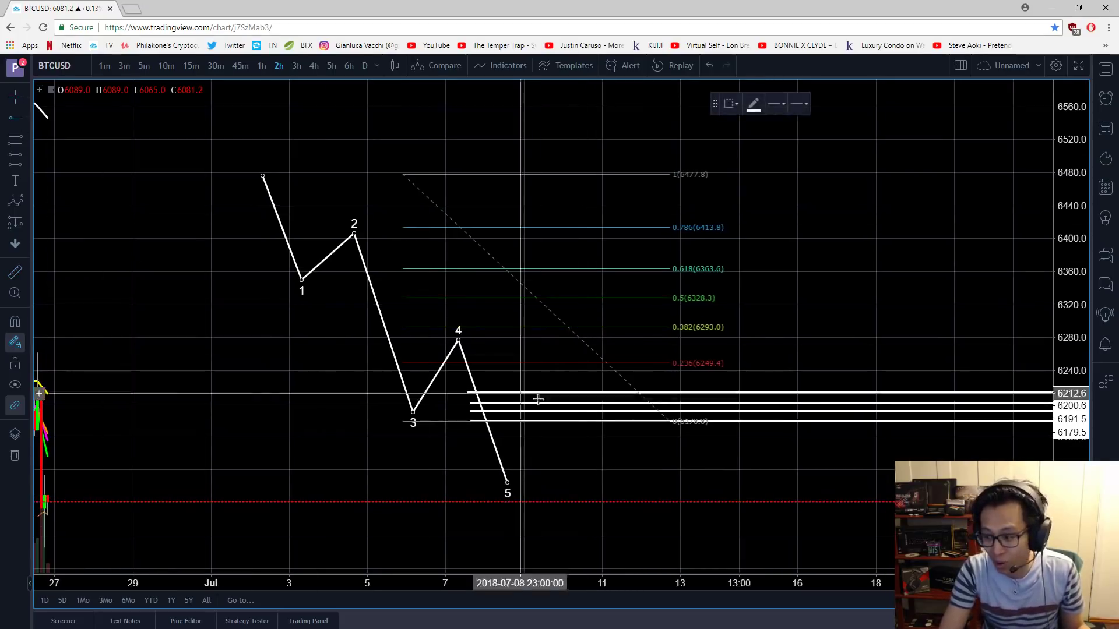
click(476, 433)
click(484, 443)
click(487, 453)
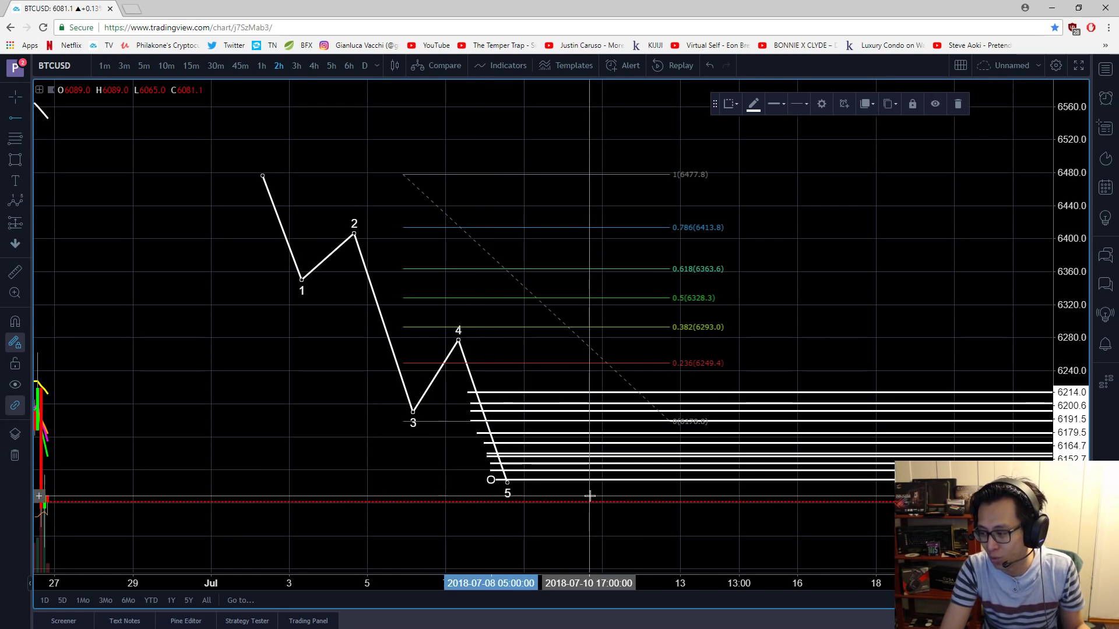
key(Escape)
- Lower the end of the Fib Retracement to about 6104.7, level with wave point 5
drag(675, 422, 703, 482)
right_click(869, 343)
click(854, 354)
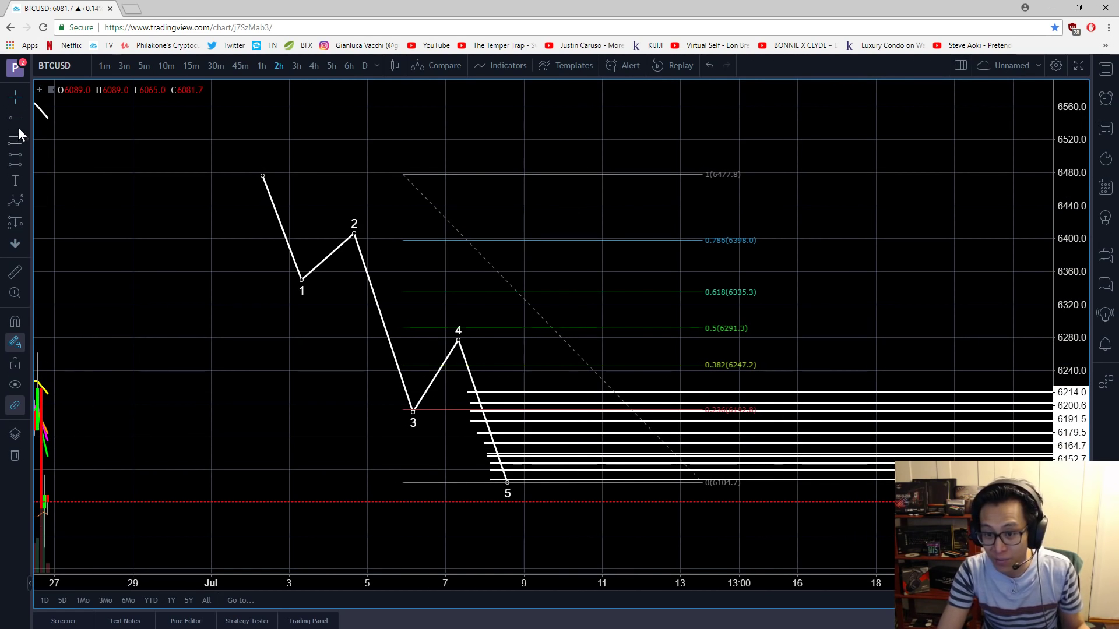
- Delete the three highest horizontal rays at 6214.0, 6200.6 and 6191.5, restoring the Fib Retracement if it is removed by mistake
key(Delete)
click(544, 410)
key(Delete)
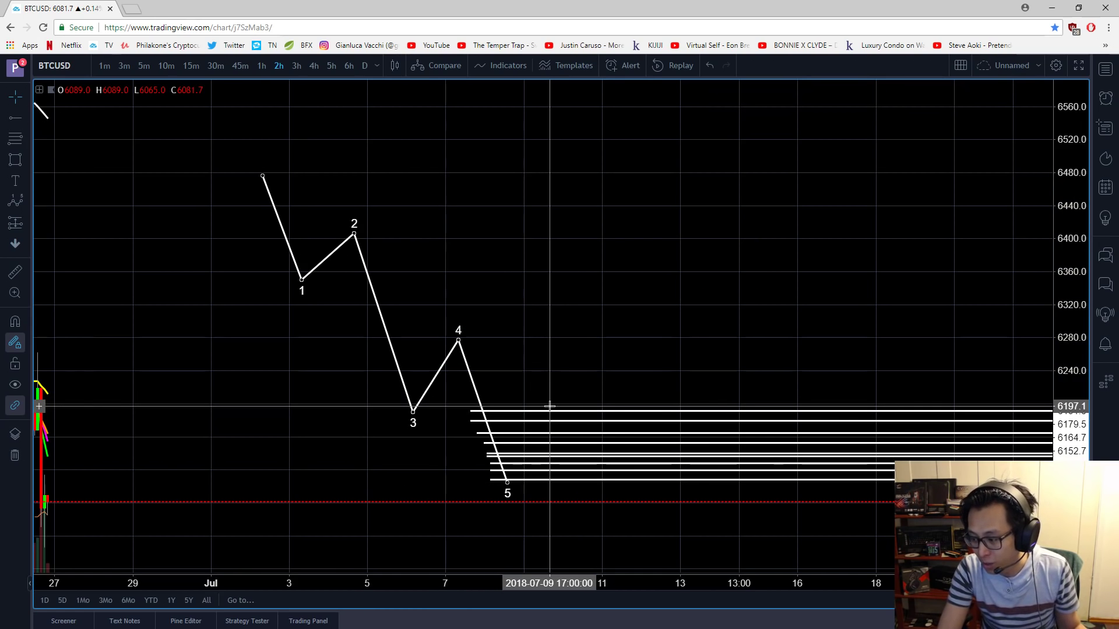
key(ctrl+z)
click(546, 411)
key(Delete)
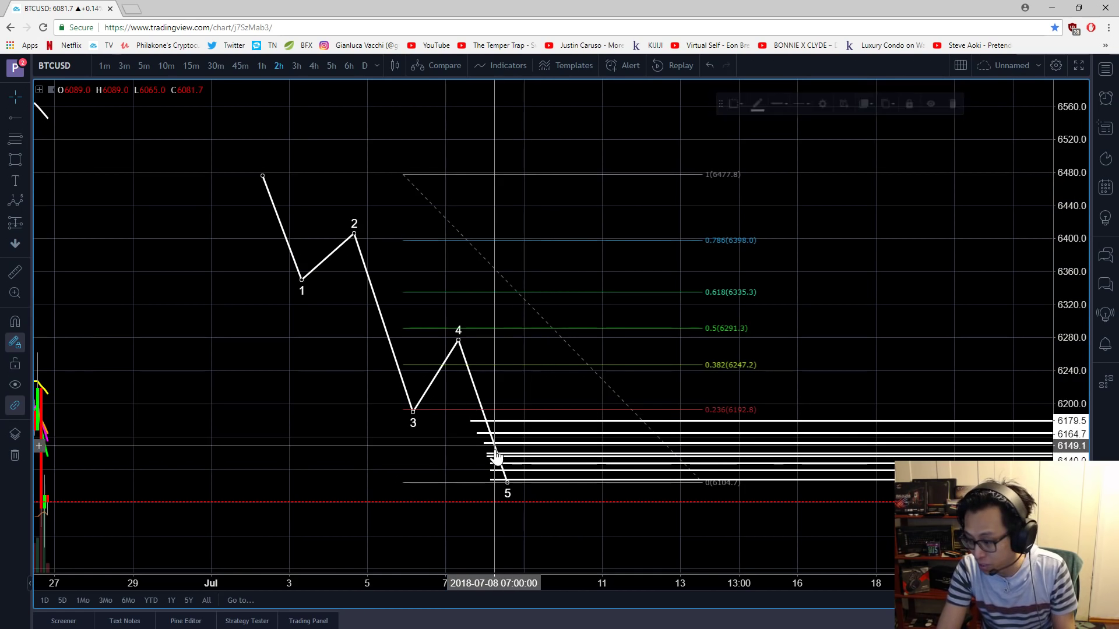
- Delete the rays at 6179.5 and 6164.7 and the upper ray of the close pair just below 6152.7
click(513, 421)
key(Delete)
click(513, 433)
key(Delete)
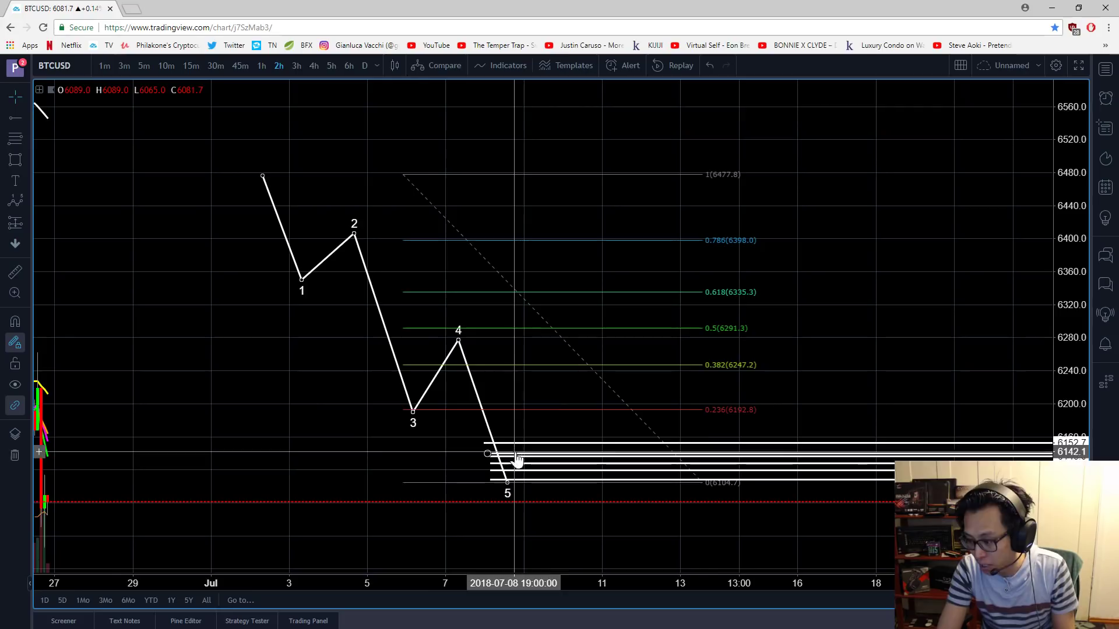
click(514, 453)
key(Delete)
double_click(513, 459)
right_click(494, 495)
double_click(280, 460)
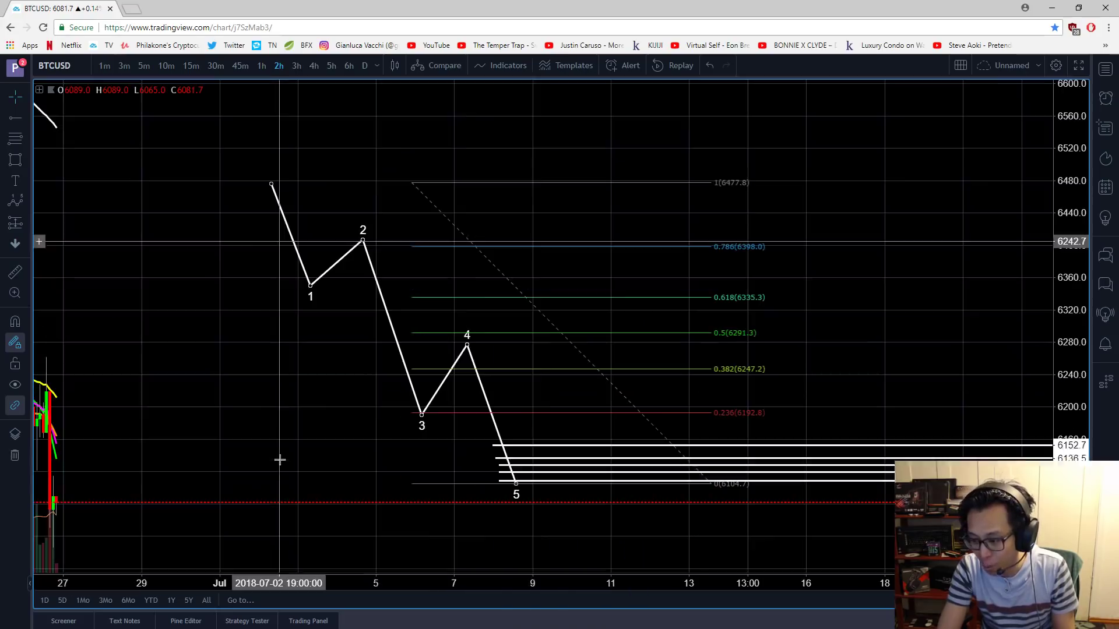
- Delete the four remaining horizontal rays below 6152.7, leaving only the 6152.7 ray
click(550, 458)
key(Delete)
click(550, 465)
key(Delete)
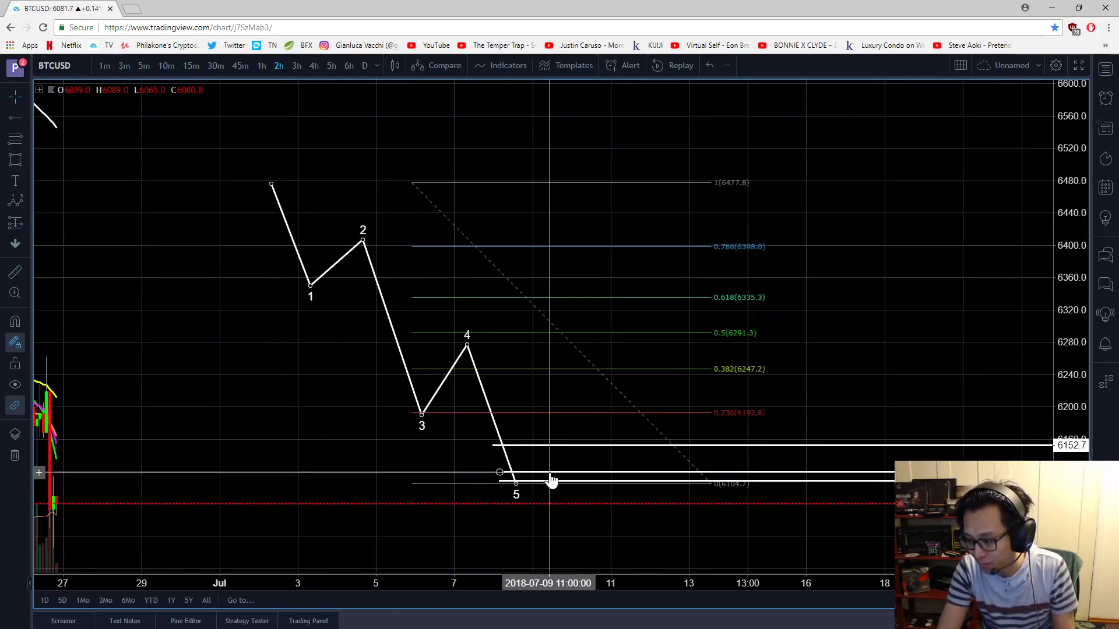
click(549, 473)
key(Delete)
click(548, 480)
key(Delete)
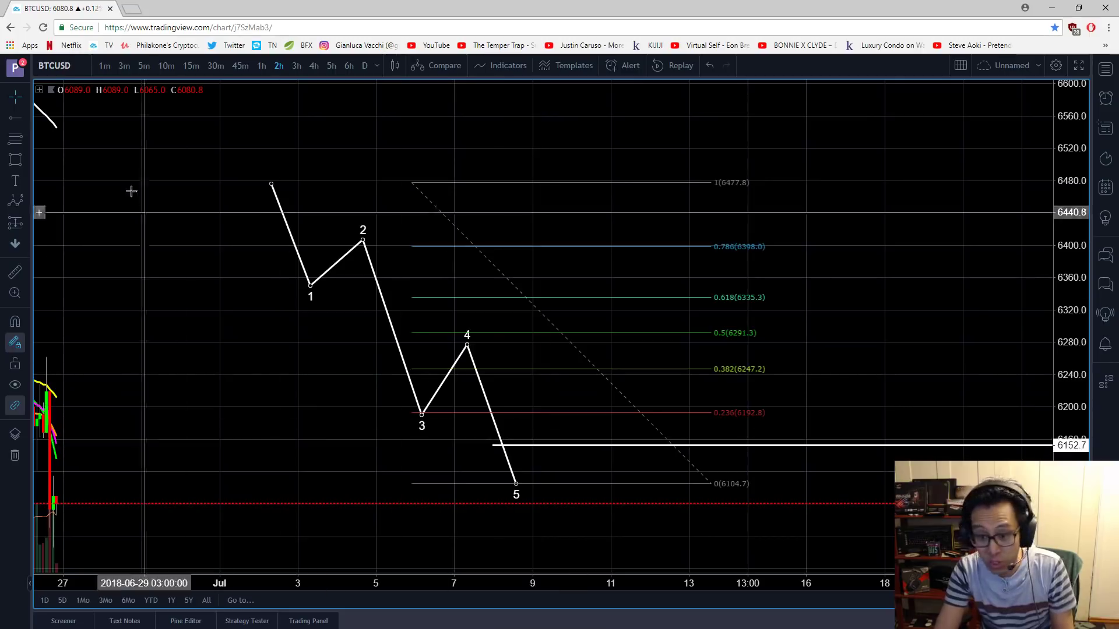
- Measure the rise from the 6152.7 ray up to around the 0.382 Fib level
shift+click(570, 445)
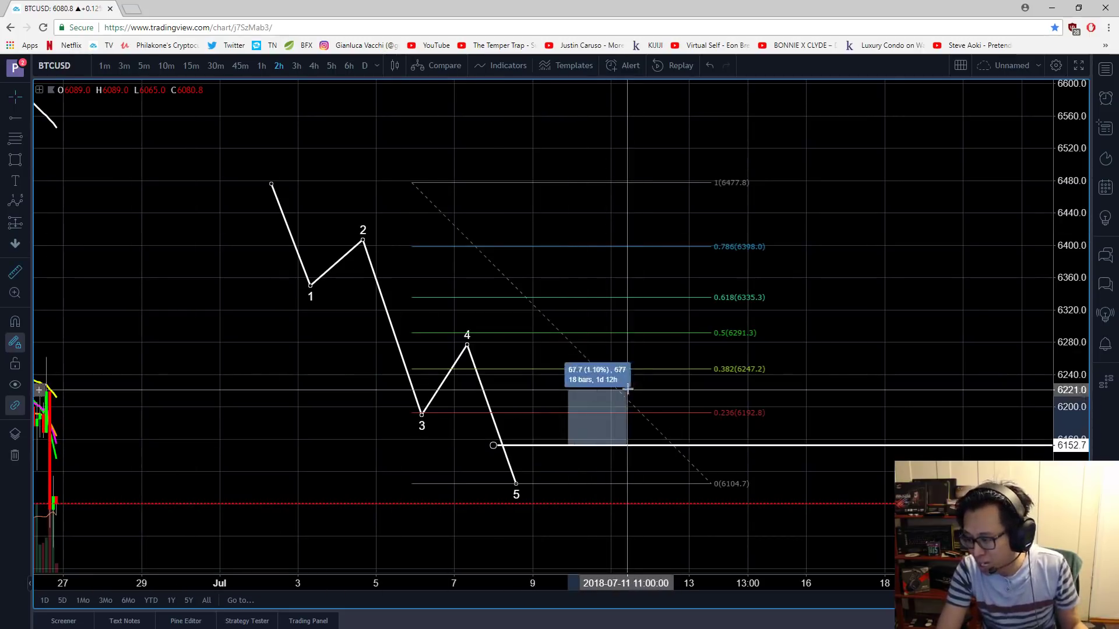
click(645, 361)
click(680, 380)
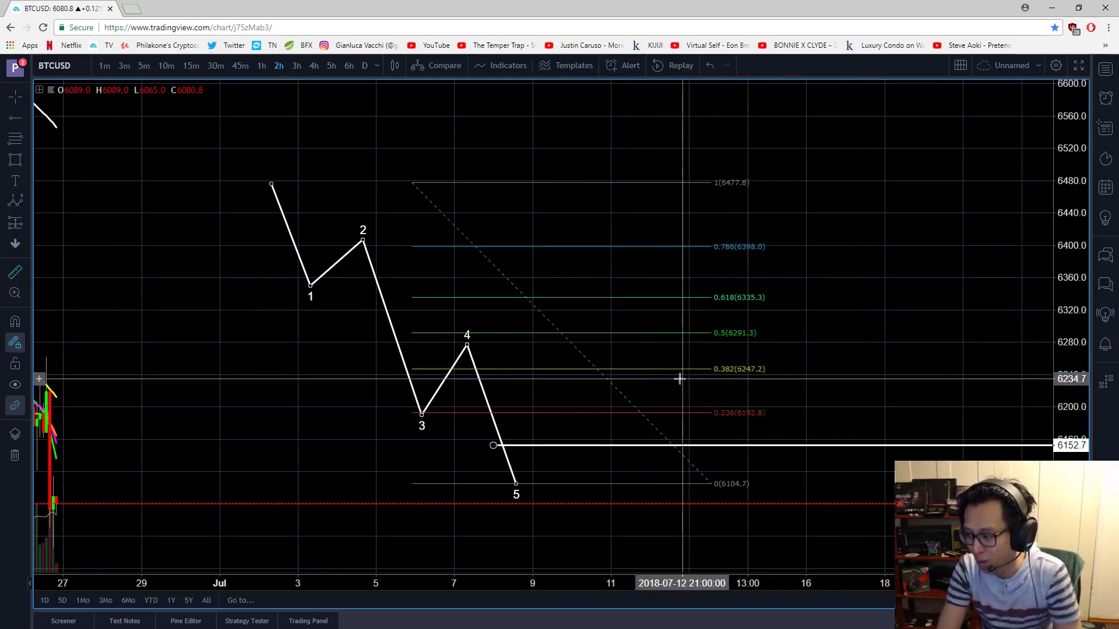
shift+click(857, 347)
click(576, 423)
shift+click(565, 447)
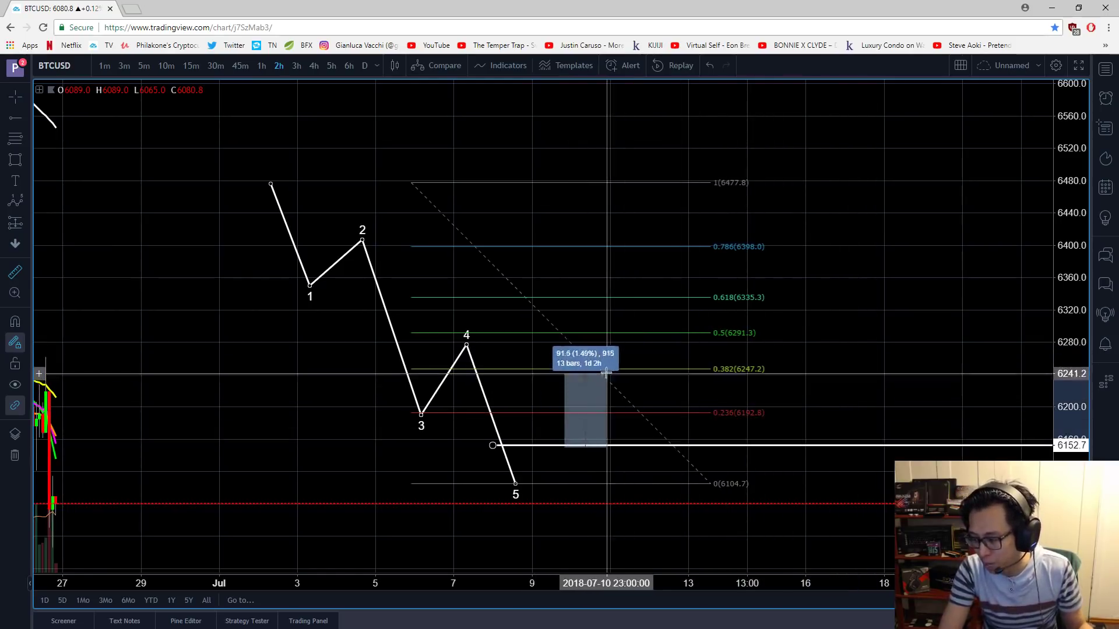
click(610, 370)
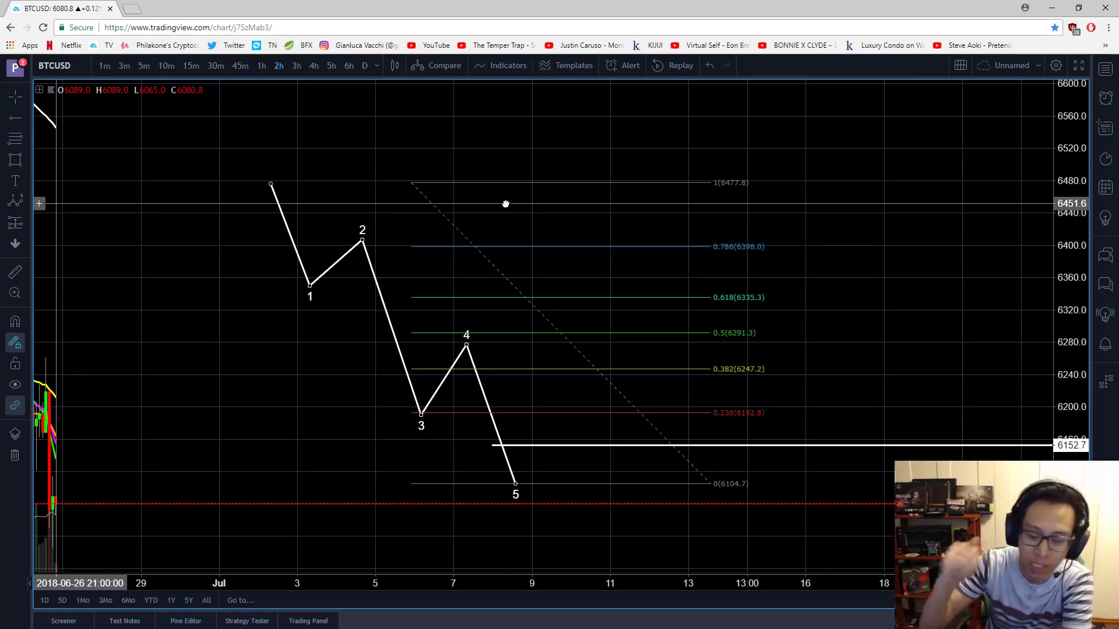
- Remove all drawing tools from the BTCUSD chart
drag(754, 164, 746, 155)
right_click(549, 141)
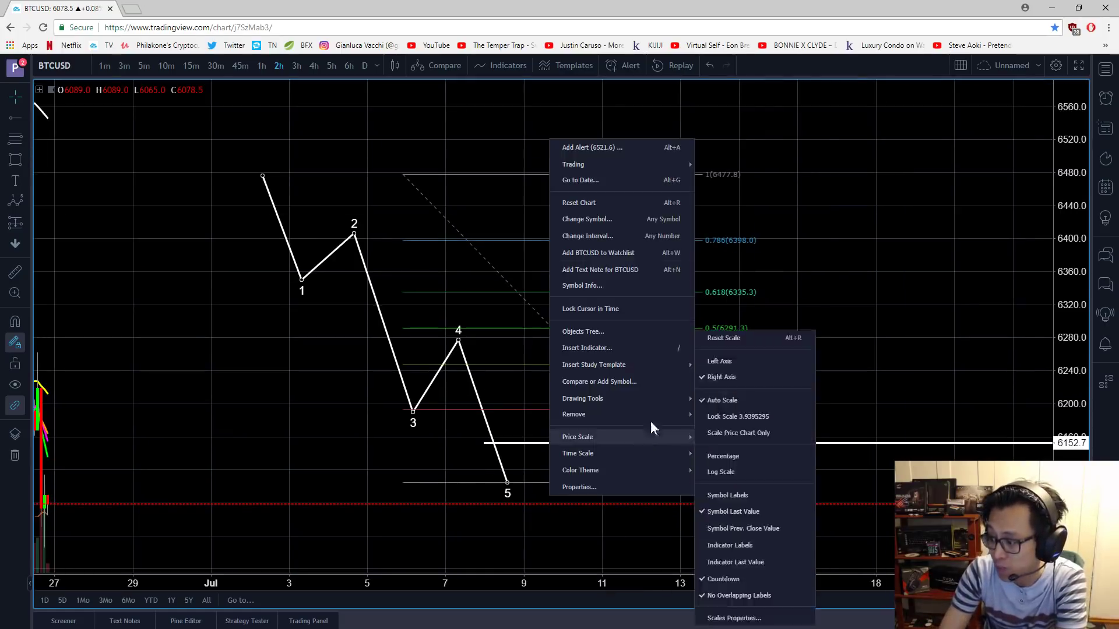
mouse_move(582, 414)
right_click(329, 277)
right_click(552, 193)
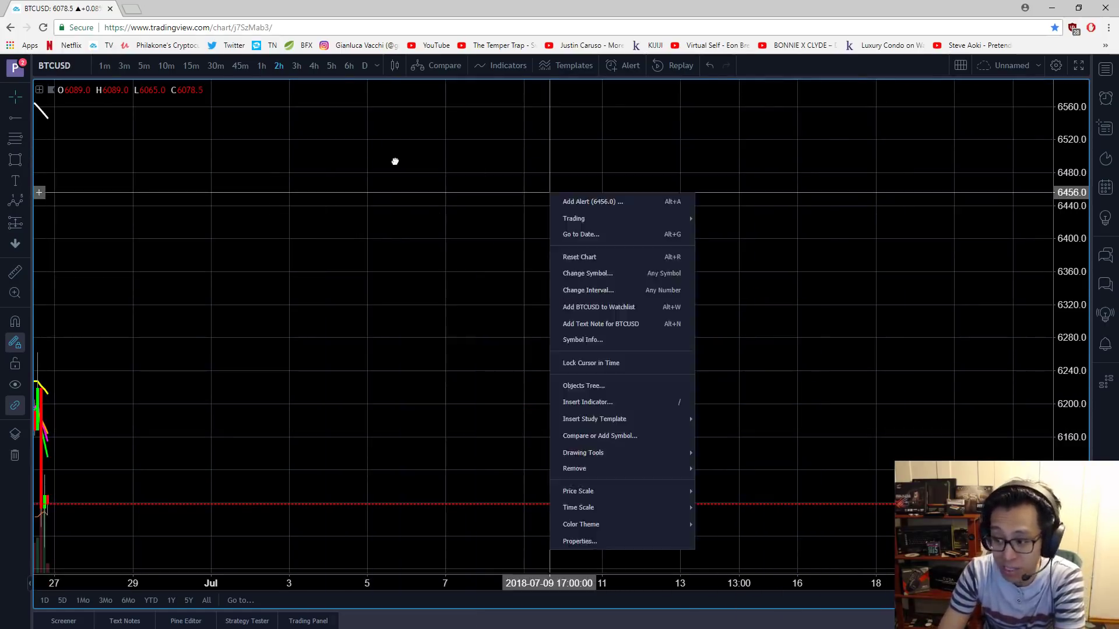
click(394, 160)
- Switch the BTCUSD chart to the daily interval and bring the whole decline from the late 2017 peak into view
click(349, 65)
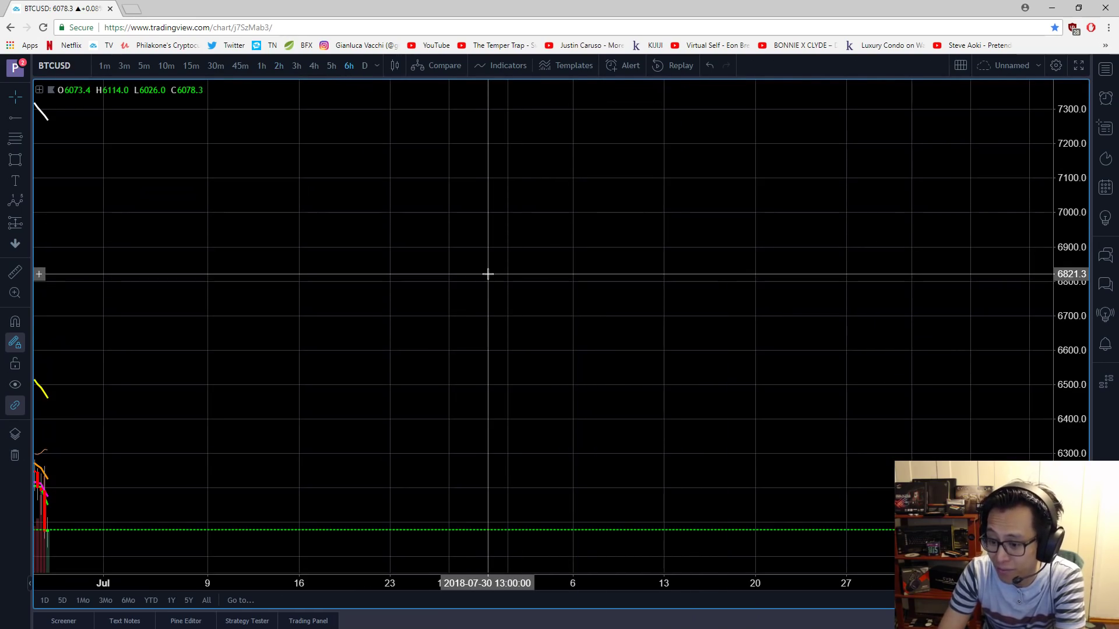
click(365, 66)
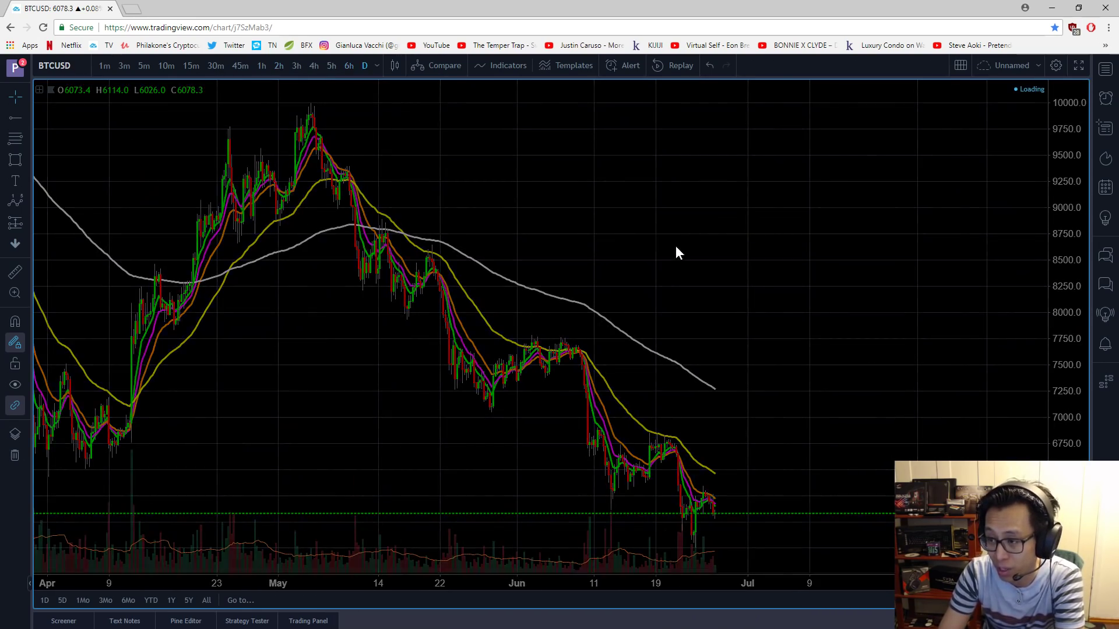
right_click(772, 250)
drag(673, 195, 481, 195)
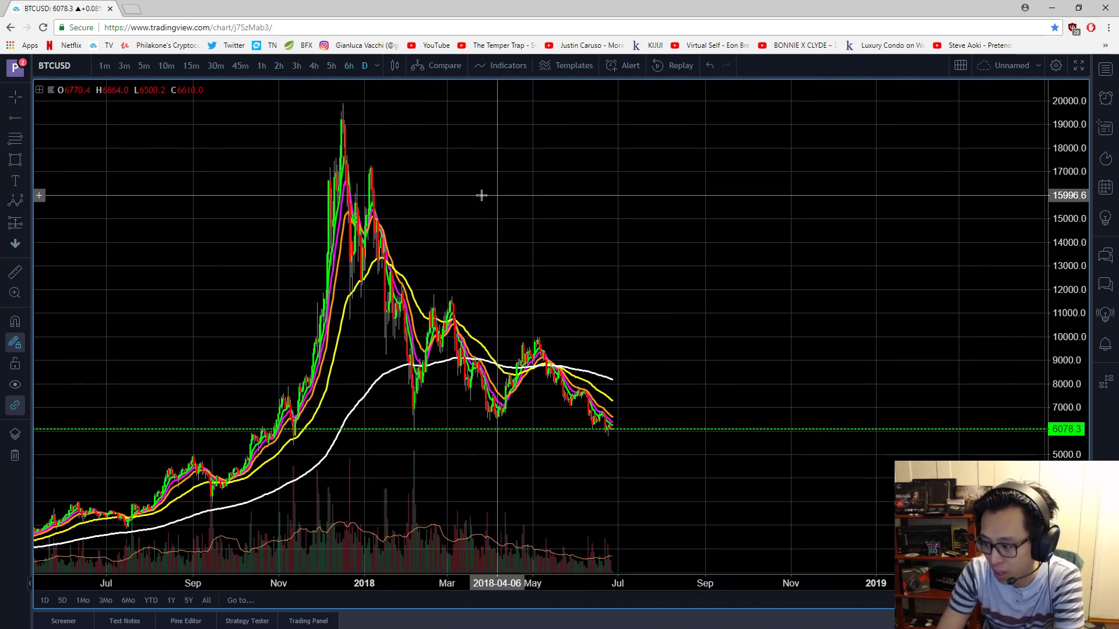
- Draw a trend line under the 2018 lows, from about 6926.3 on February 1 down to about 5230 in September
click(27, 121)
click(86, 118)
scroll(350, 435, up, 2)
click(257, 439)
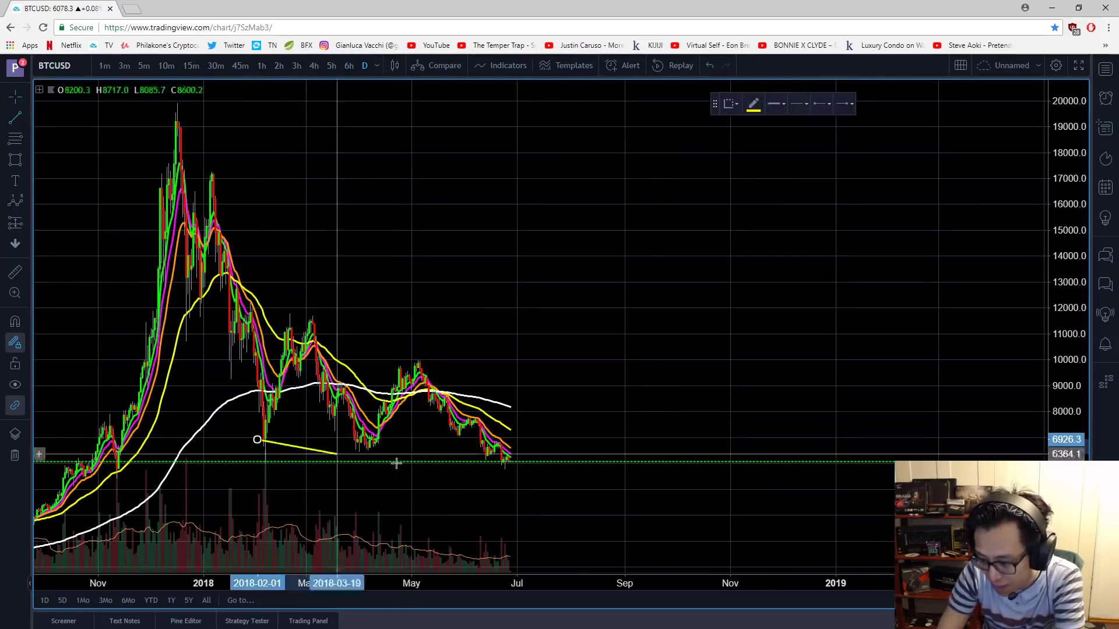
click(660, 483)
click(677, 384)
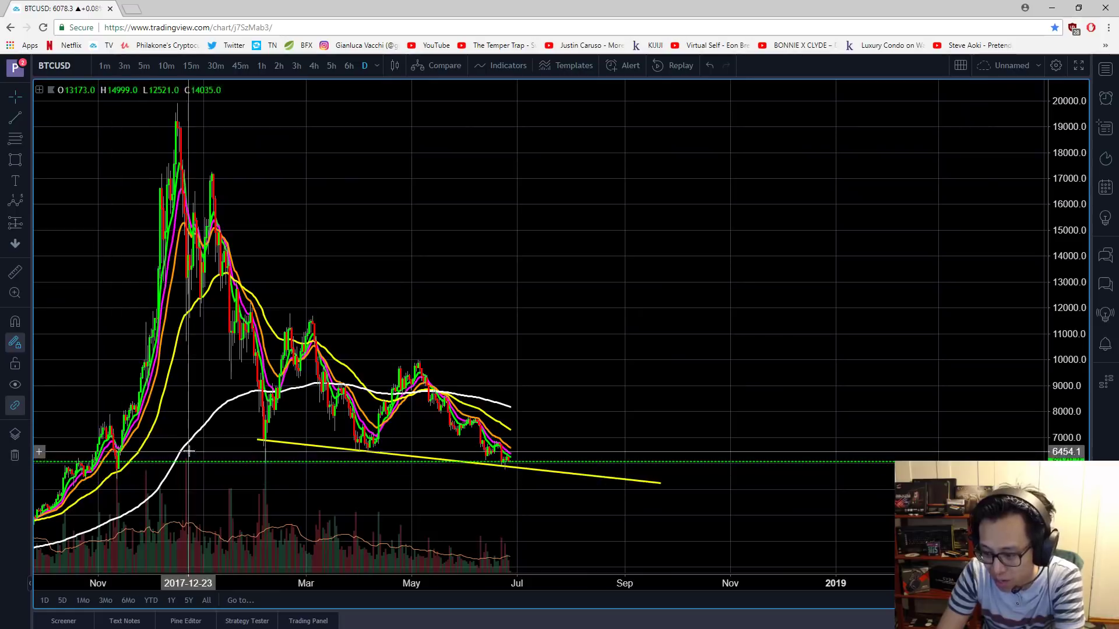
- Draw a descending trend line over the highs, from about 11684 on March 2, 2018 past the May peak into November
mouse_move(624, 322)
mouse_down()
mouse_move(477, 302)
mouse_move(563, 318)
mouse_up()
click(28, 117)
click(58, 118)
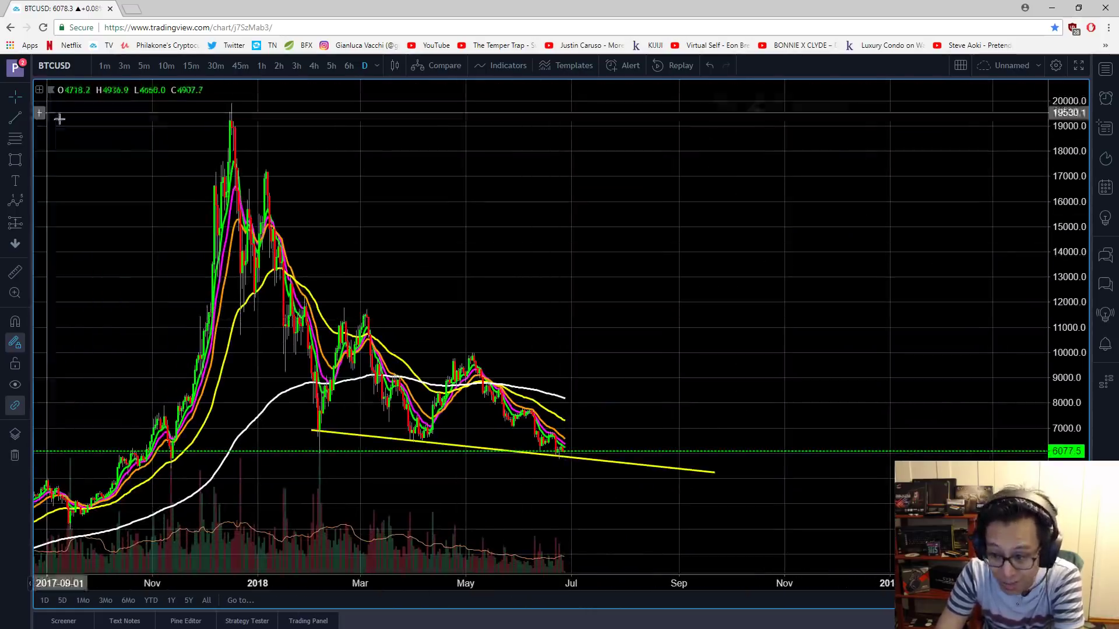
click(361, 311)
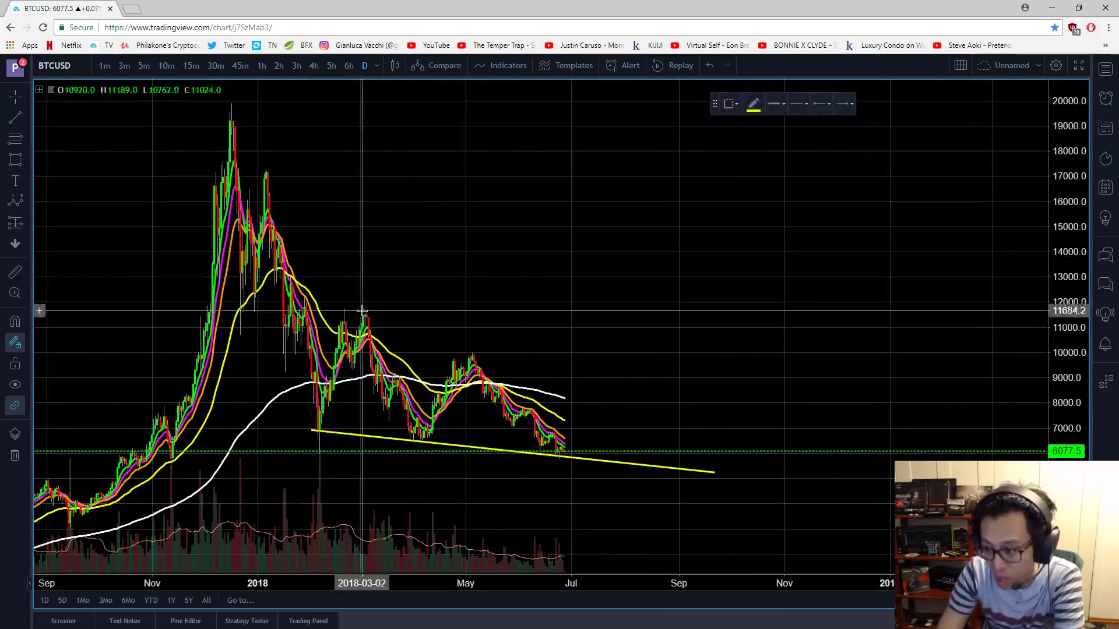
click(812, 485)
drag(694, 294, 558, 294)
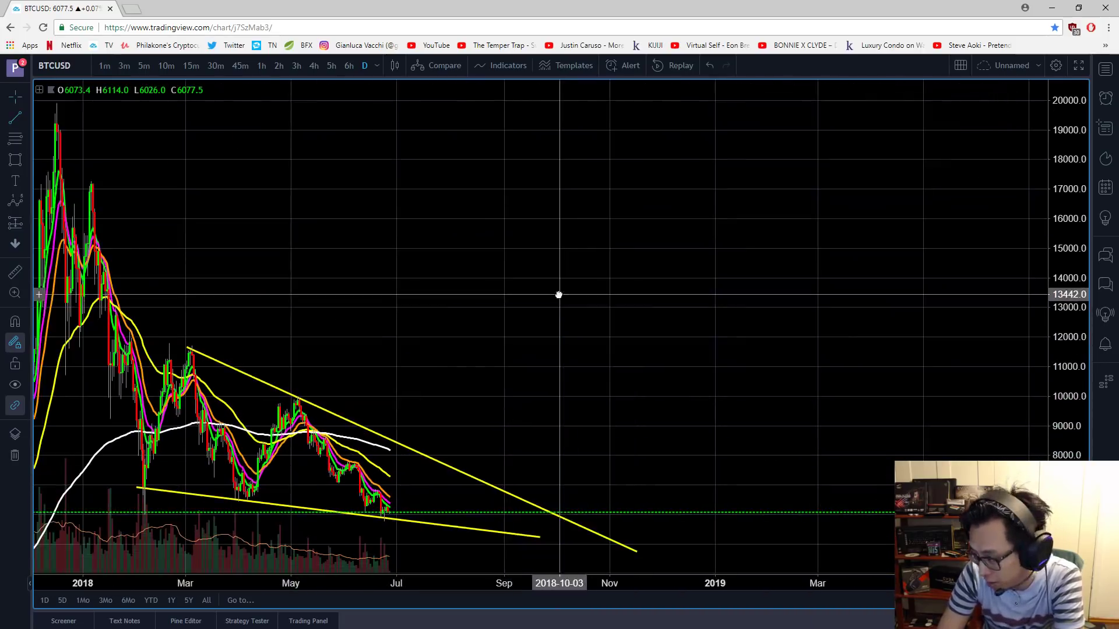
- Examine the converging trend lines around the price action from March to late June on the daily chart
click(454, 471)
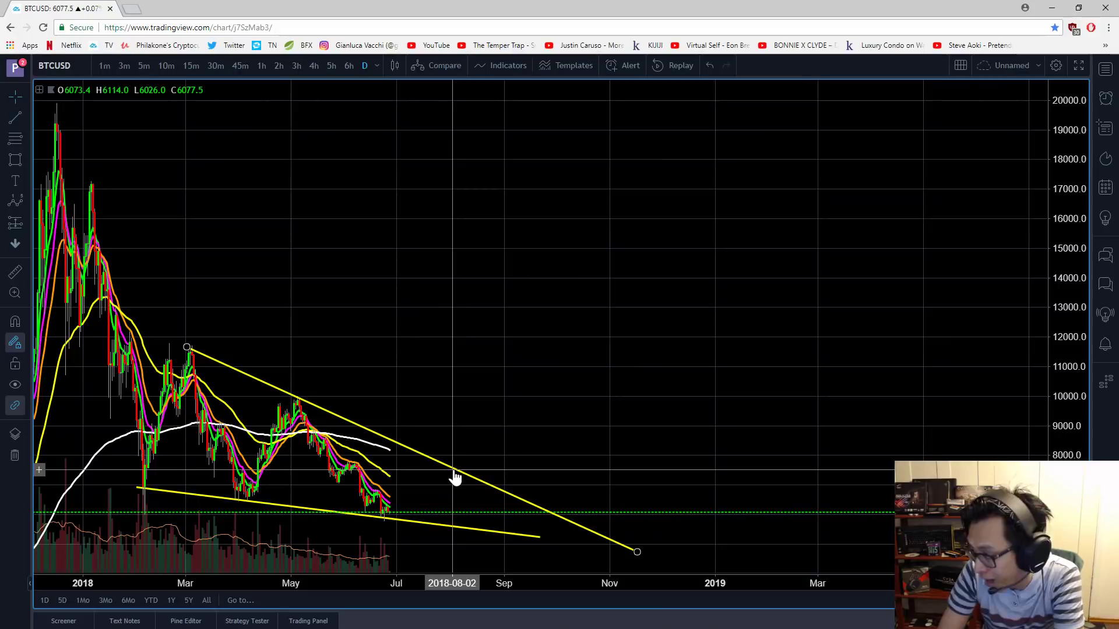
click(554, 533)
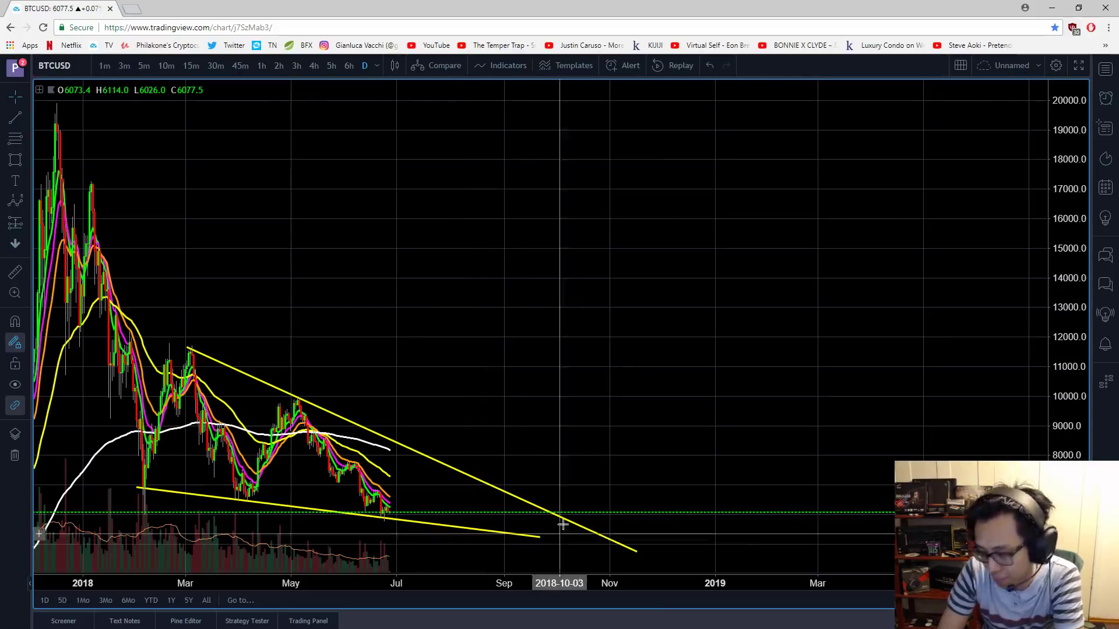
drag(483, 347, 687, 379)
scroll(690, 376, up, 4)
right_click(690, 371)
drag(527, 355, 846, 316)
right_click(830, 316)
drag(737, 307, 687, 300)
scroll(687, 294, up, 3)
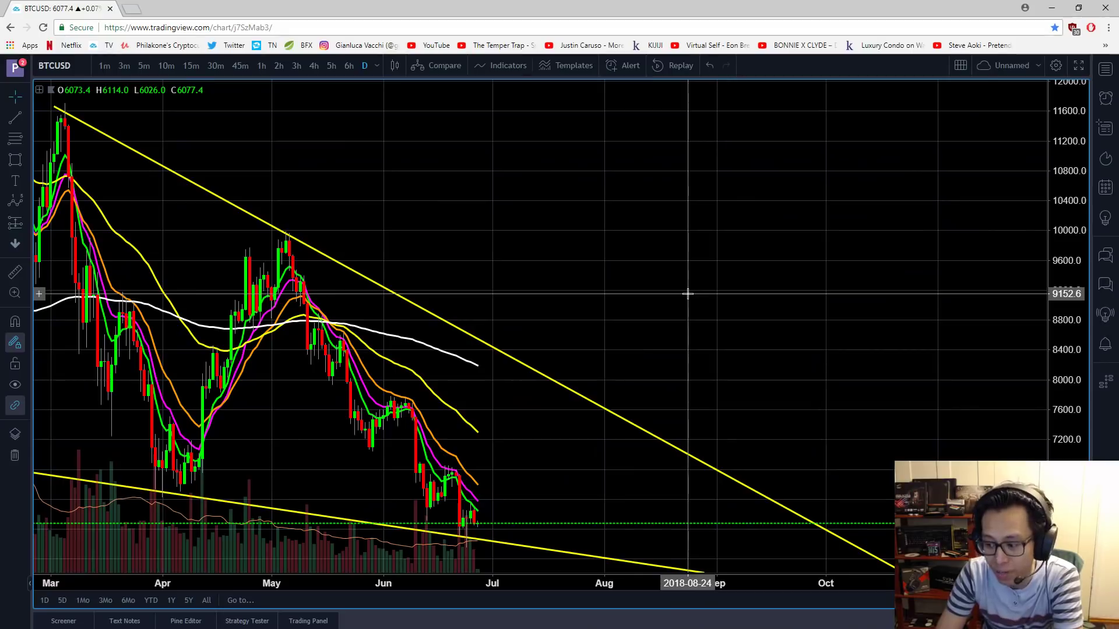
- Switch the BTCUSD chart to the 10-minute interval and maximize the price pane around the June 26 drop
right_click(596, 237)
click(166, 69)
right_click(770, 241)
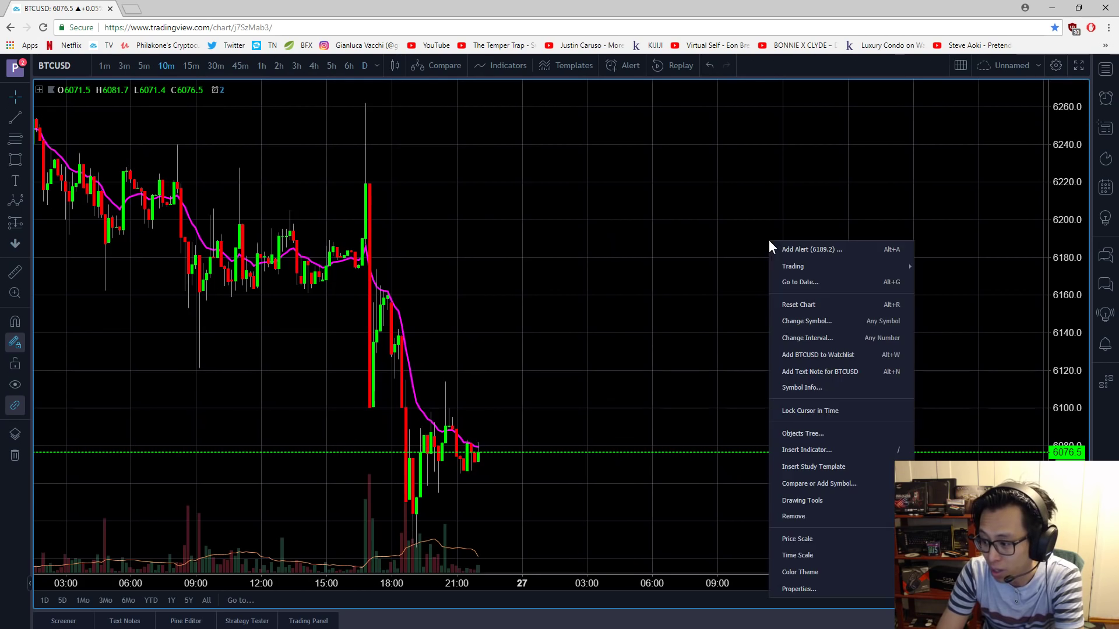
click(649, 255)
right_click(679, 282)
double_click(640, 367)
scroll(776, 327, down, 3)
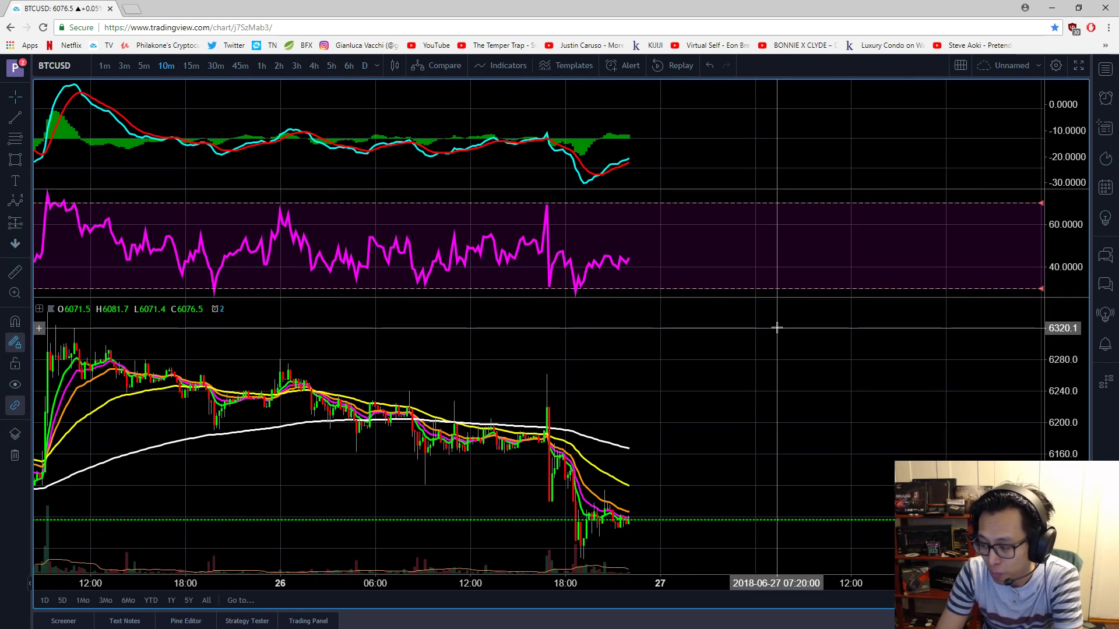
double_click(777, 324)
drag(777, 323, 508, 236)
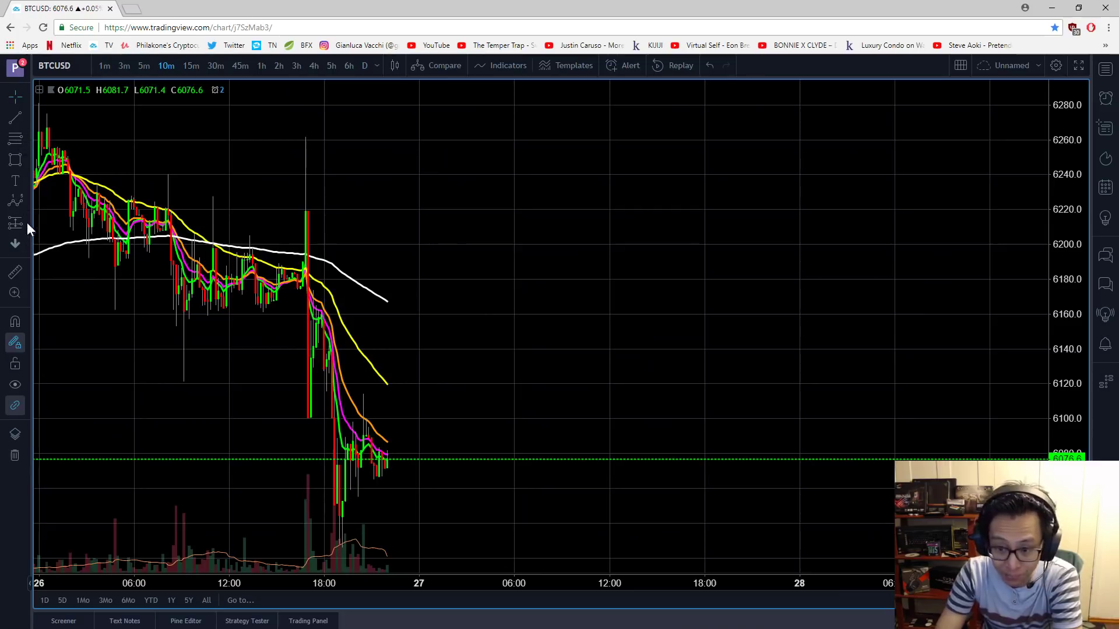
click(29, 183)
click(27, 163)
click(59, 254)
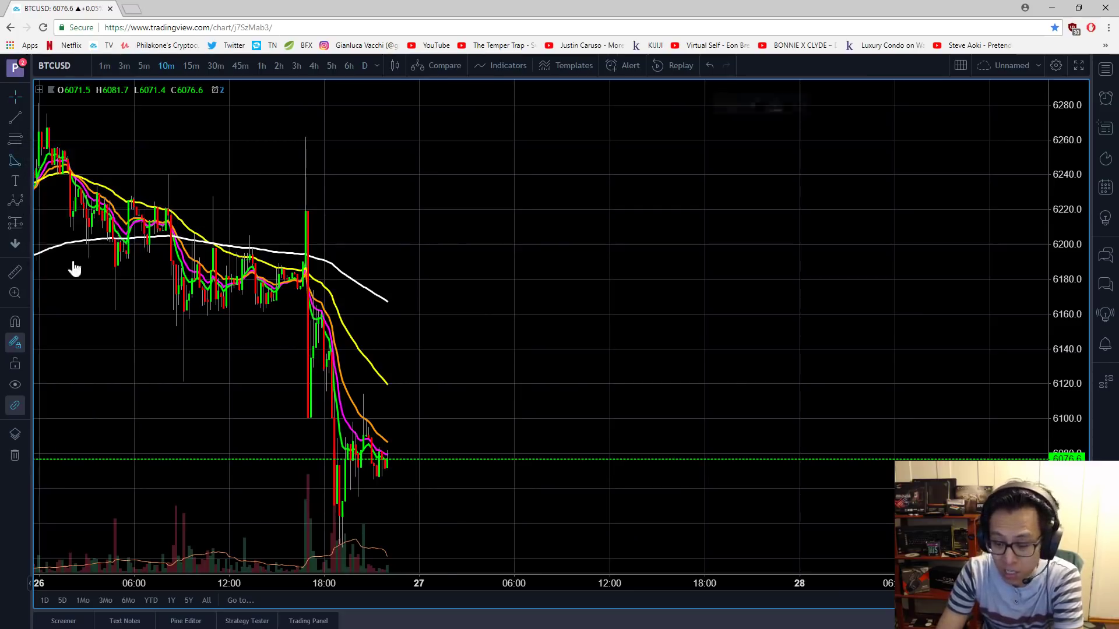
- Draw a yellow falling brush curve beside the latest candles, from about 6195 down to about 6146 near June 28
click(27, 183)
click(26, 163)
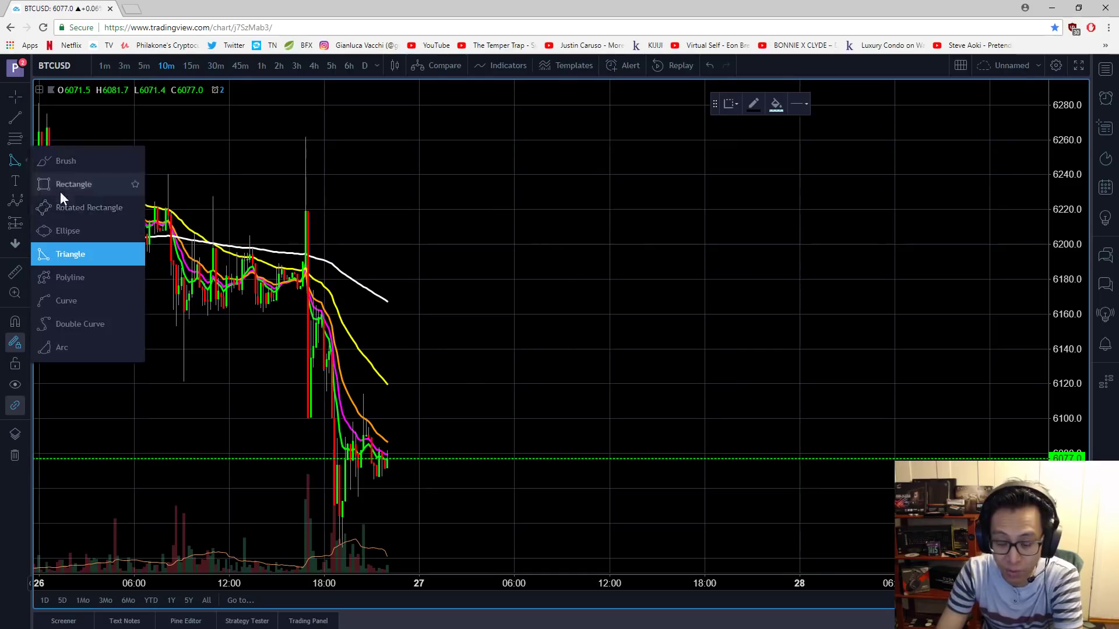
click(63, 165)
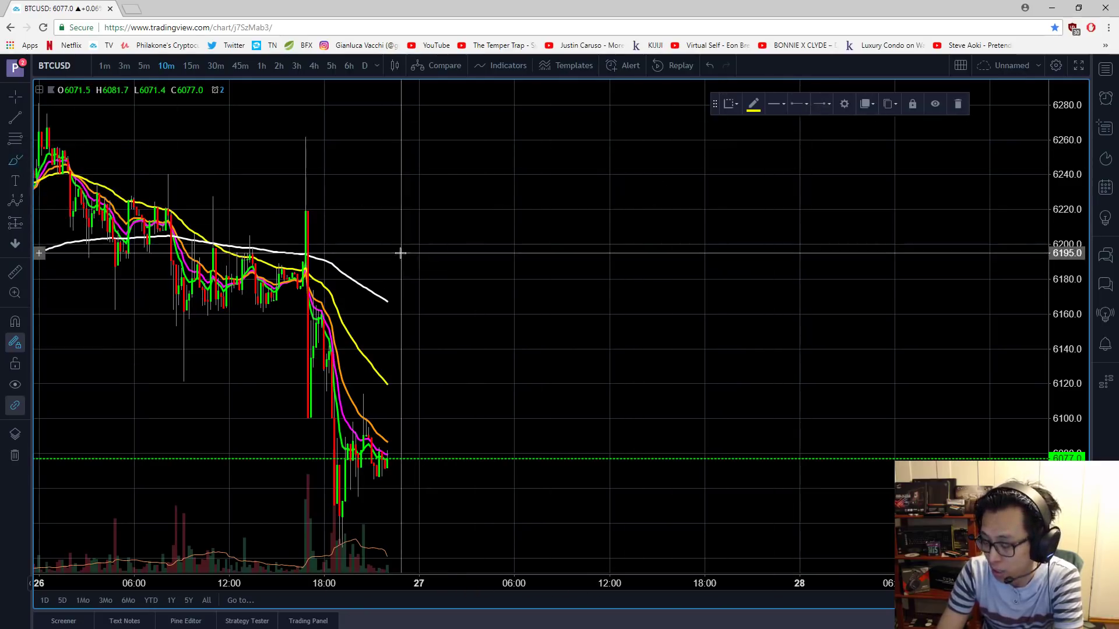
mouse_move(401, 252)
mouse_down()
mouse_move(497, 255)
mouse_move(674, 292)
mouse_move(795, 338)
mouse_up()
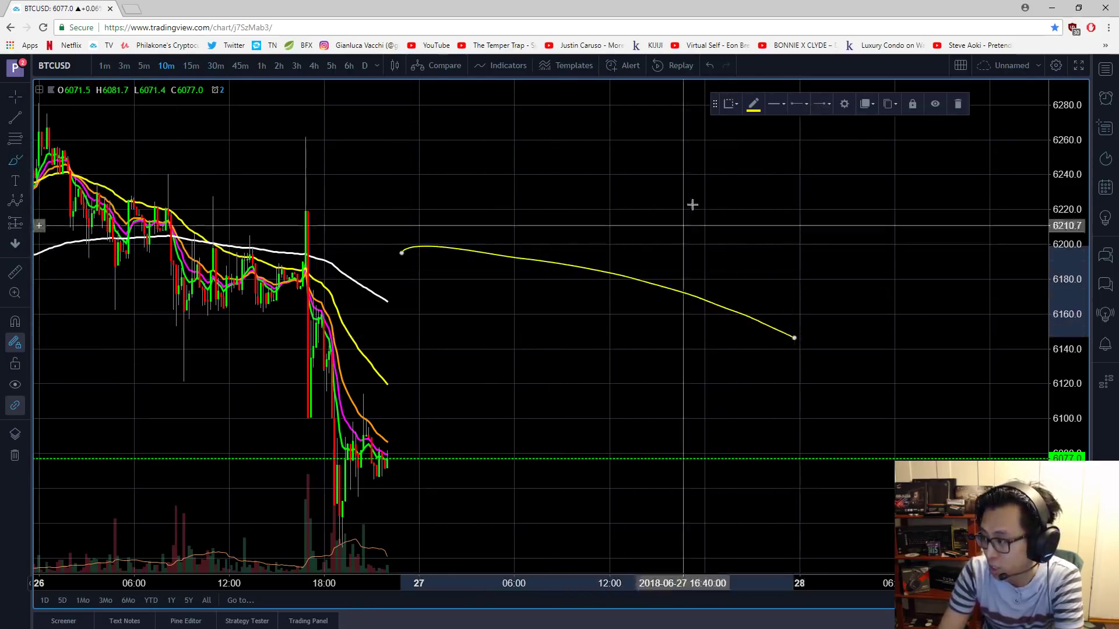
click(753, 105)
click(602, 152)
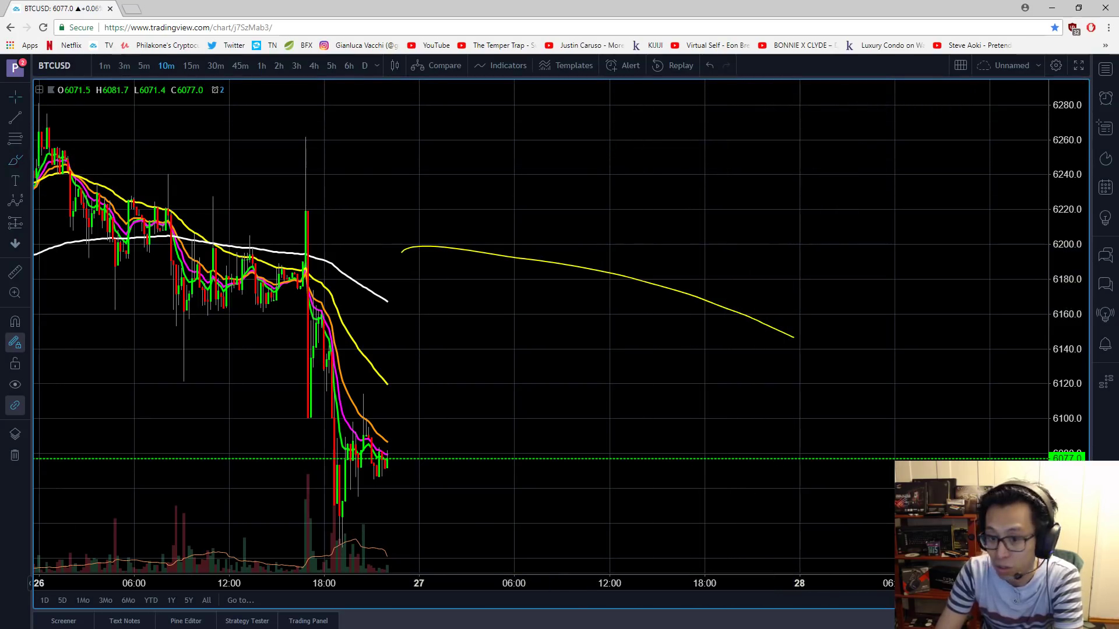
- Draw a white rising brush curve from about 6153 to about 6202, crossing the yellow curve
click(17, 163)
click(753, 105)
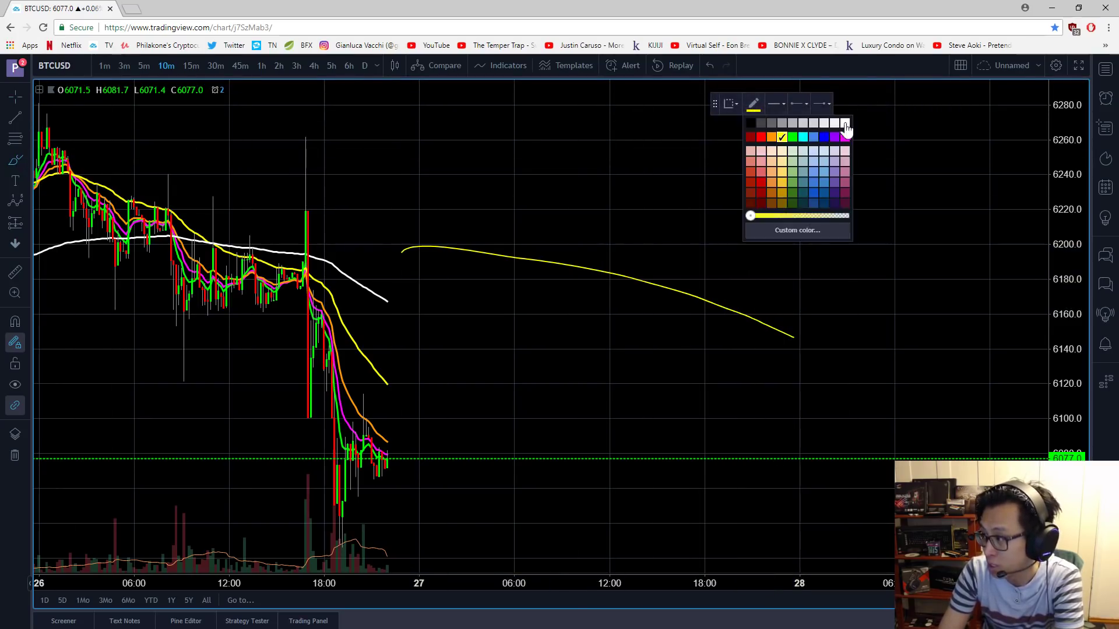
click(847, 125)
drag(412, 327, 780, 242)
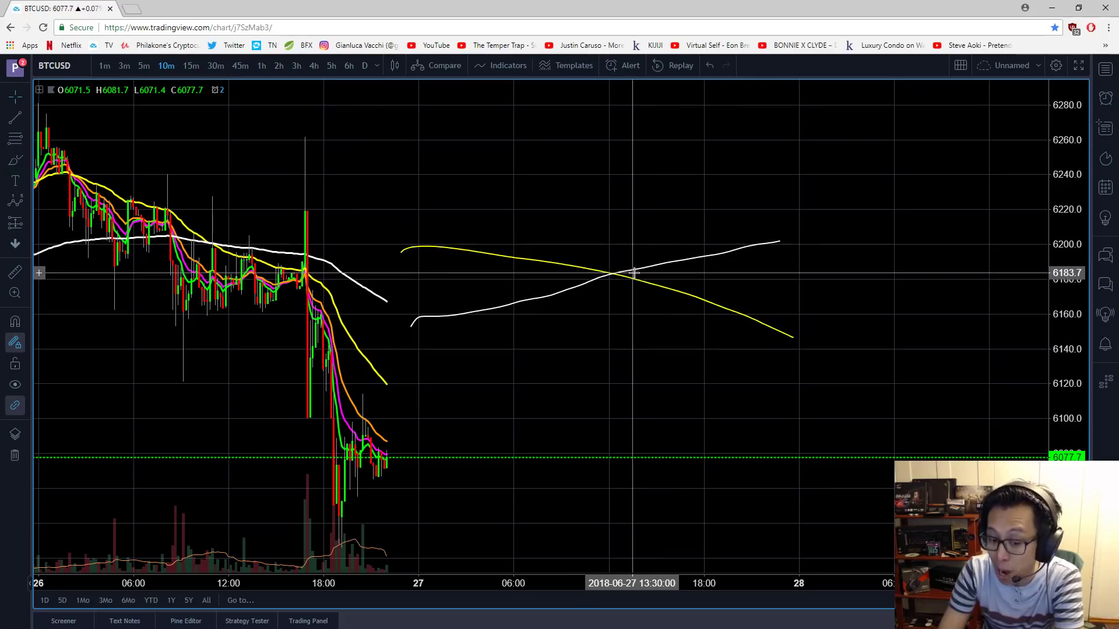
- Remove all drawings from the 10-minute chart, keeping the indicators
drag(687, 220, 619, 215)
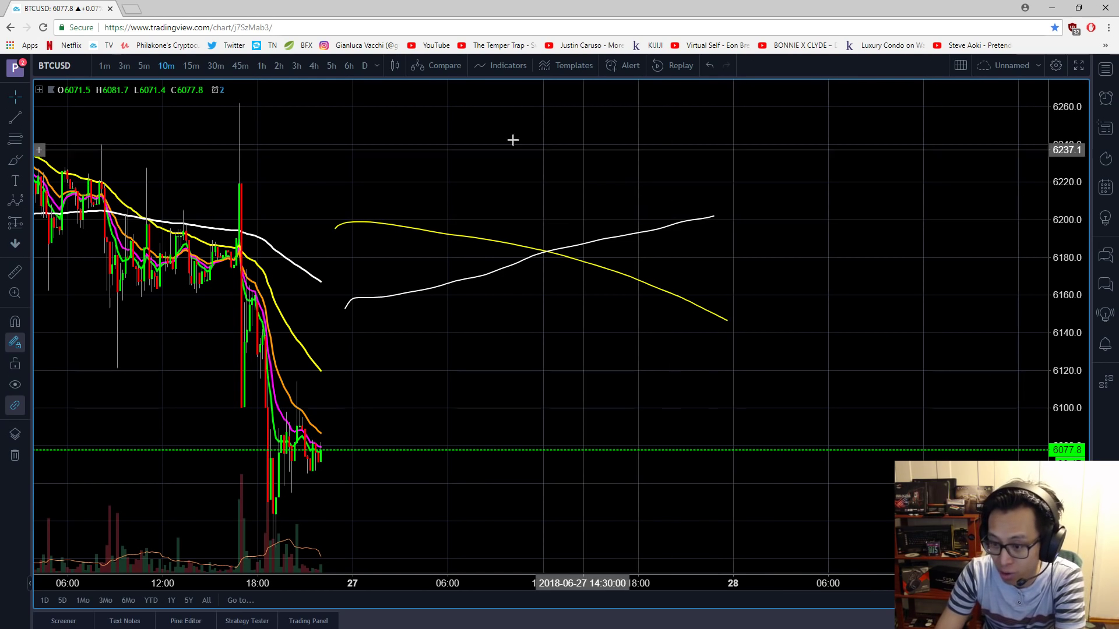
right_click(228, 155)
drag(167, 143, 220, 165)
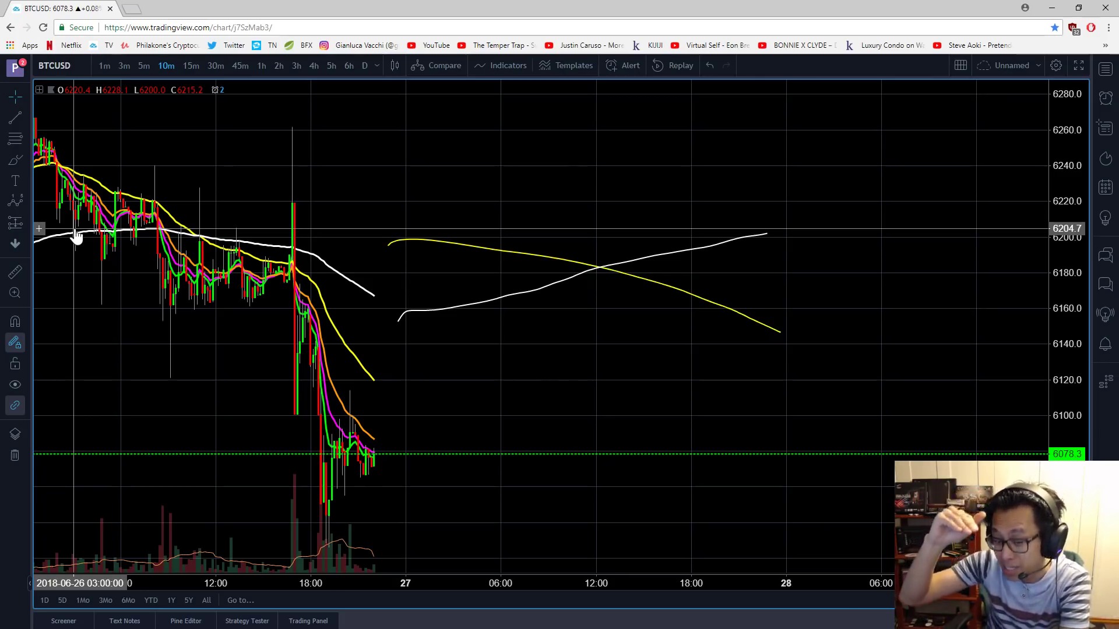
right_click(349, 141)
mouse_move(402, 418)
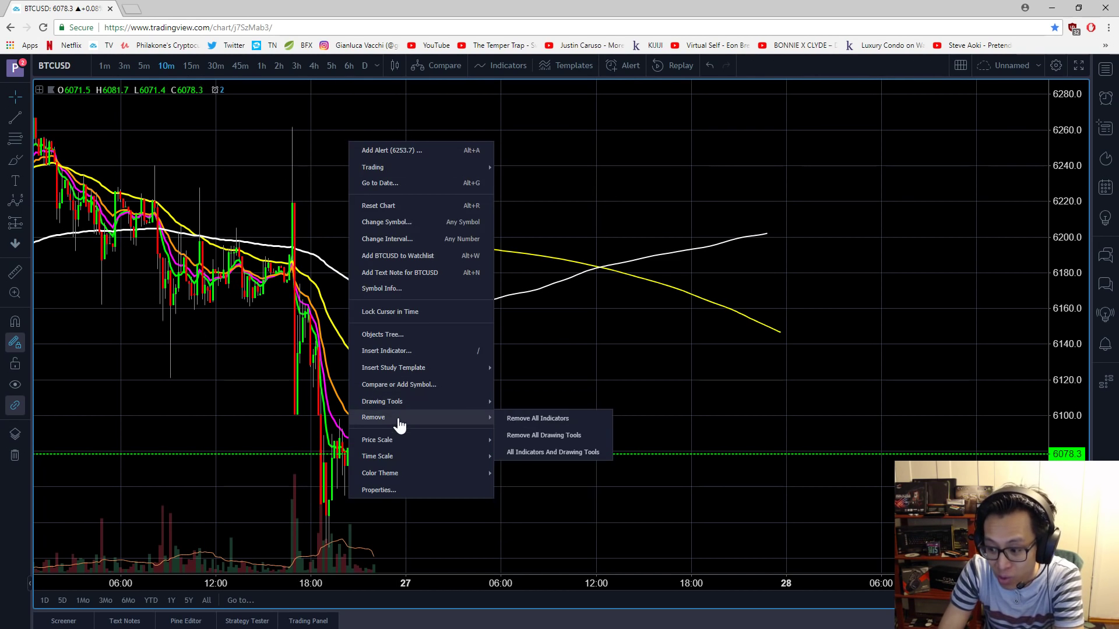
click(579, 442)
right_click(449, 250)
click(489, 315)
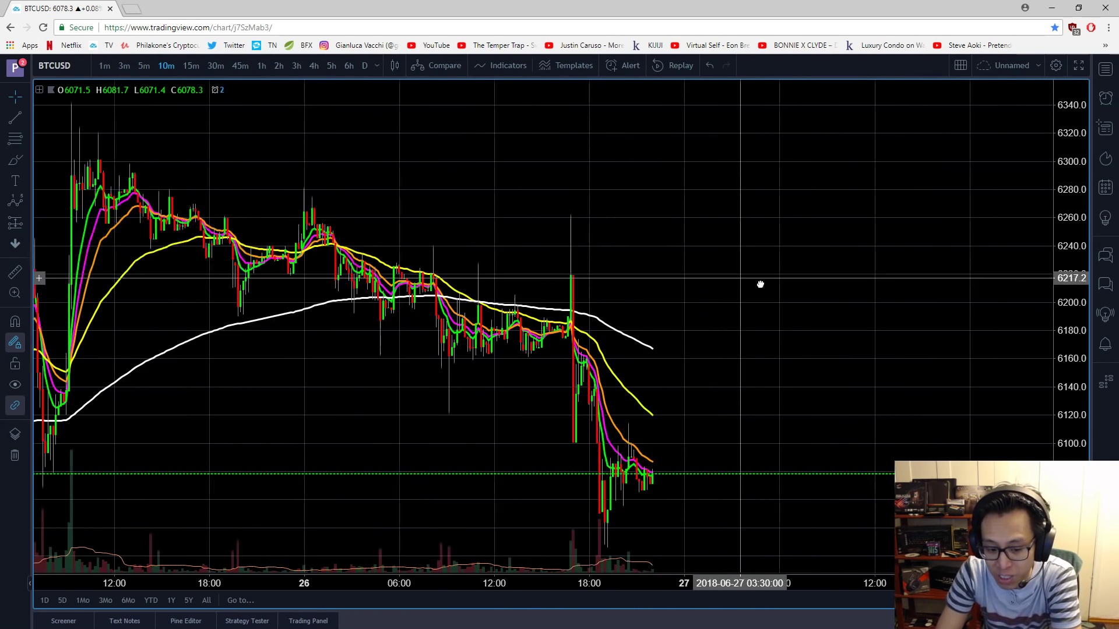
- Compare the moving averages on the 10-minute, 45-minute, 3-hour and daily intervals of the BTCUSD chart
mouse_move(759, 285)
mouse_down()
mouse_move(794, 289)
mouse_move(639, 290)
mouse_move(597, 260)
mouse_up()
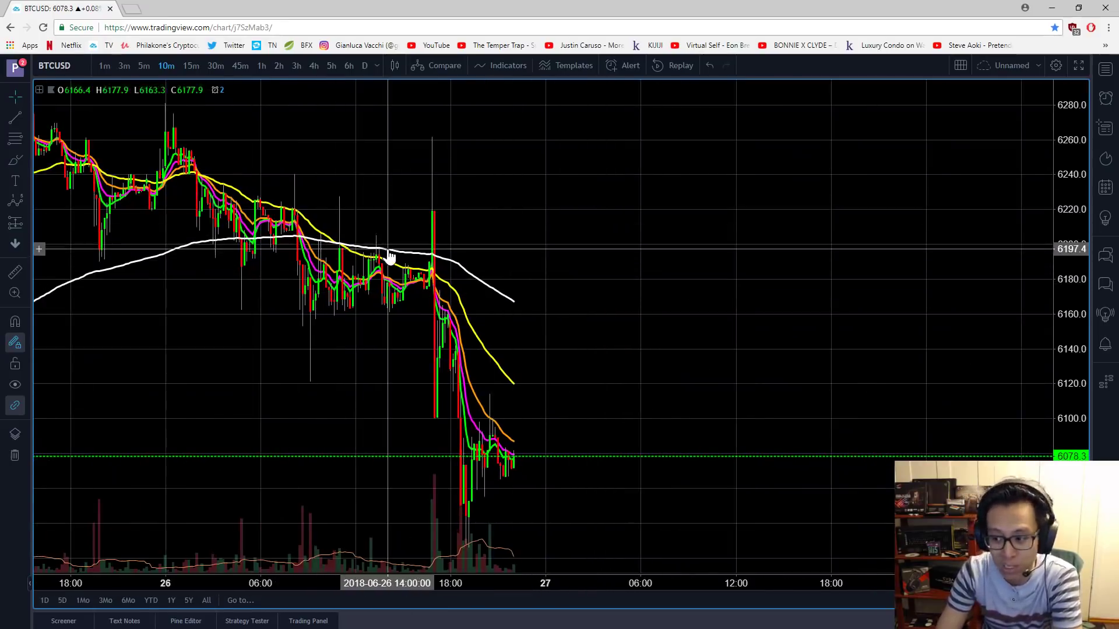
click(239, 65)
click(296, 65)
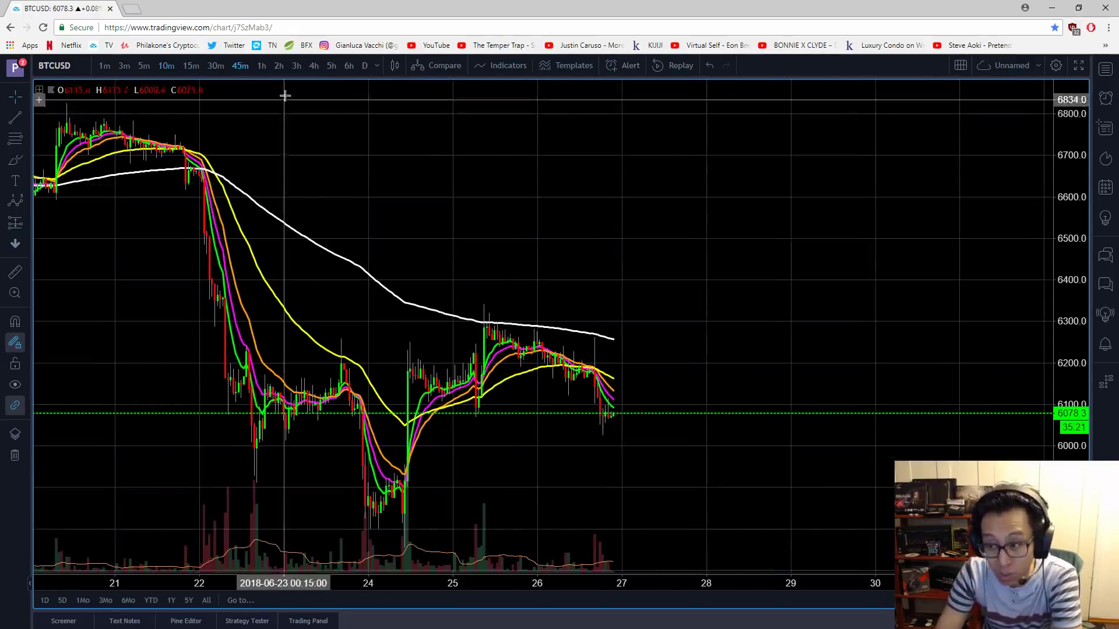
right_click(484, 177)
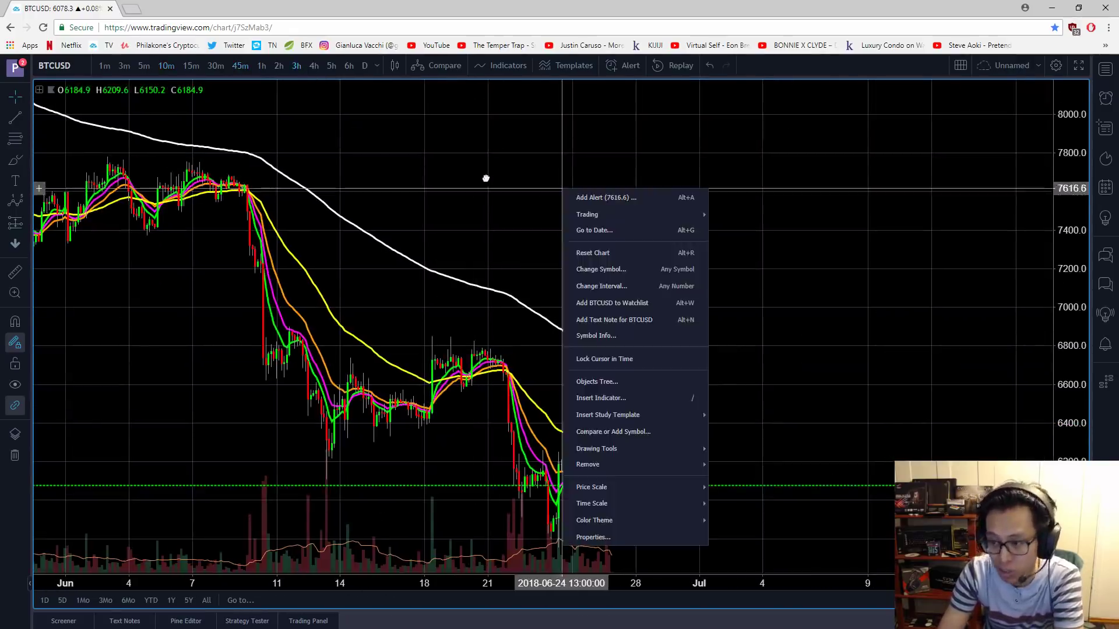
click(365, 65)
right_click(687, 362)
click(687, 361)
scroll(722, 350, up, 2)
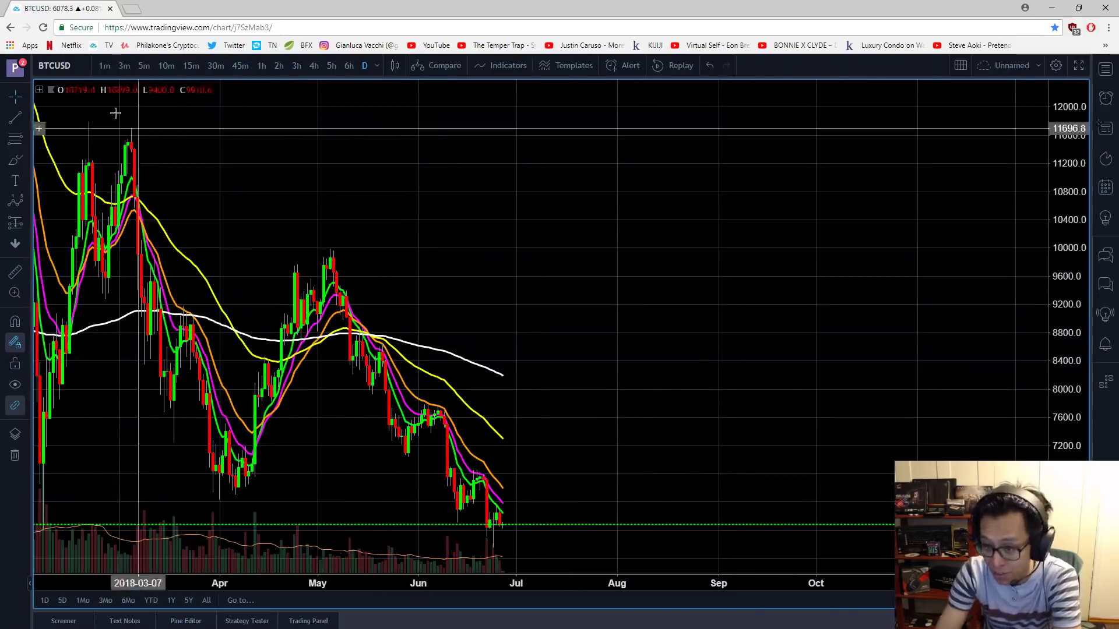
- Switch to the 5-minute interval and examine where price and the averages turn at the June 24 low
click(144, 65)
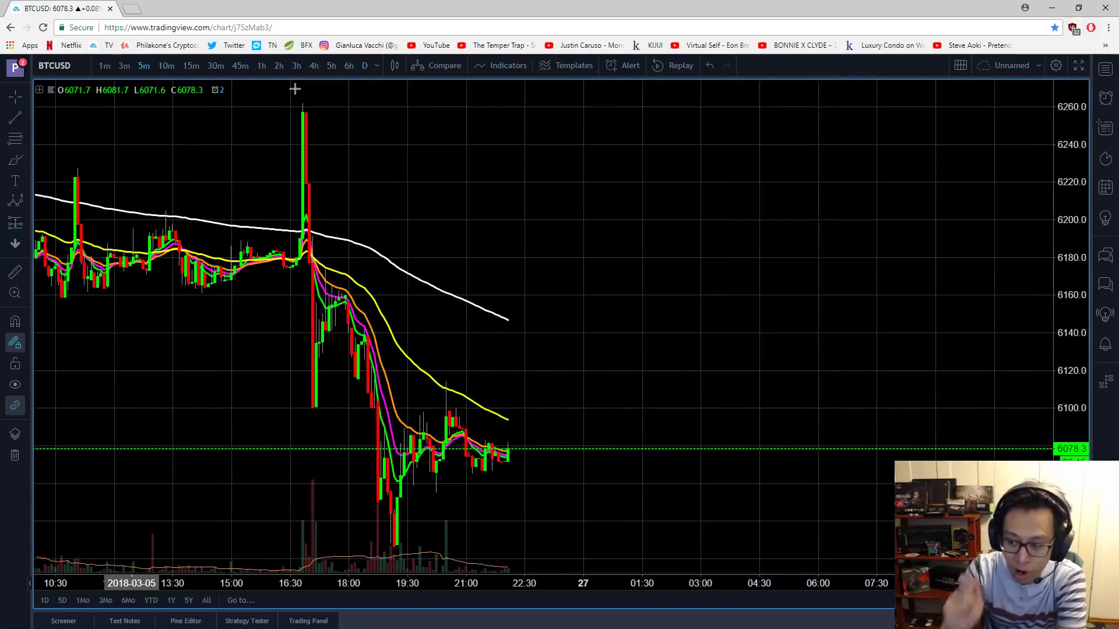
scroll(400, 287, down, 5)
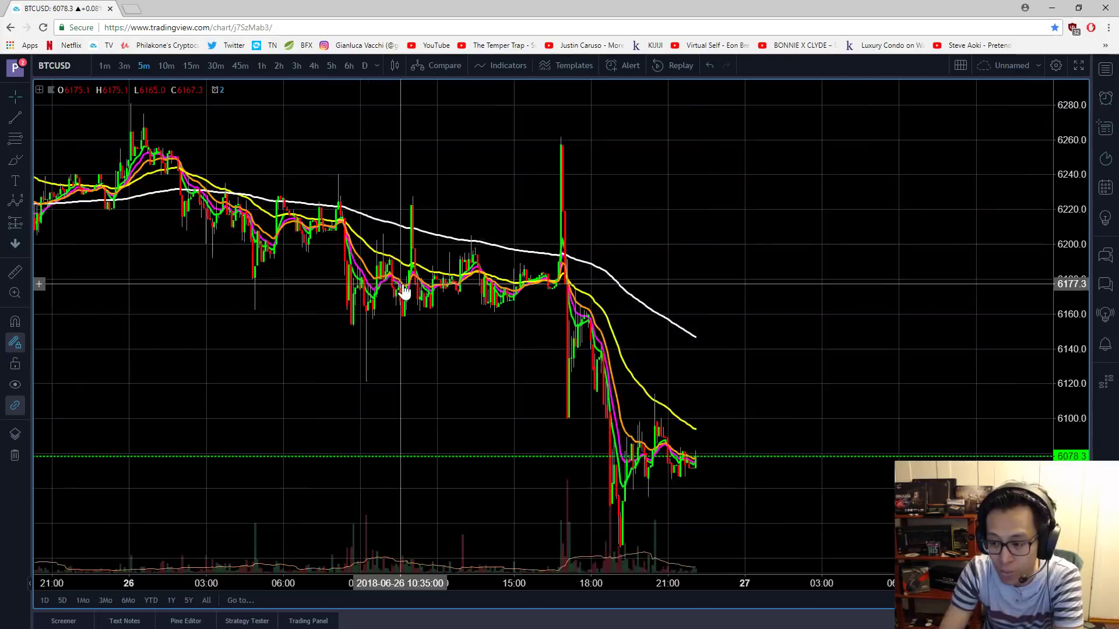
right_click(471, 344)
click(427, 384)
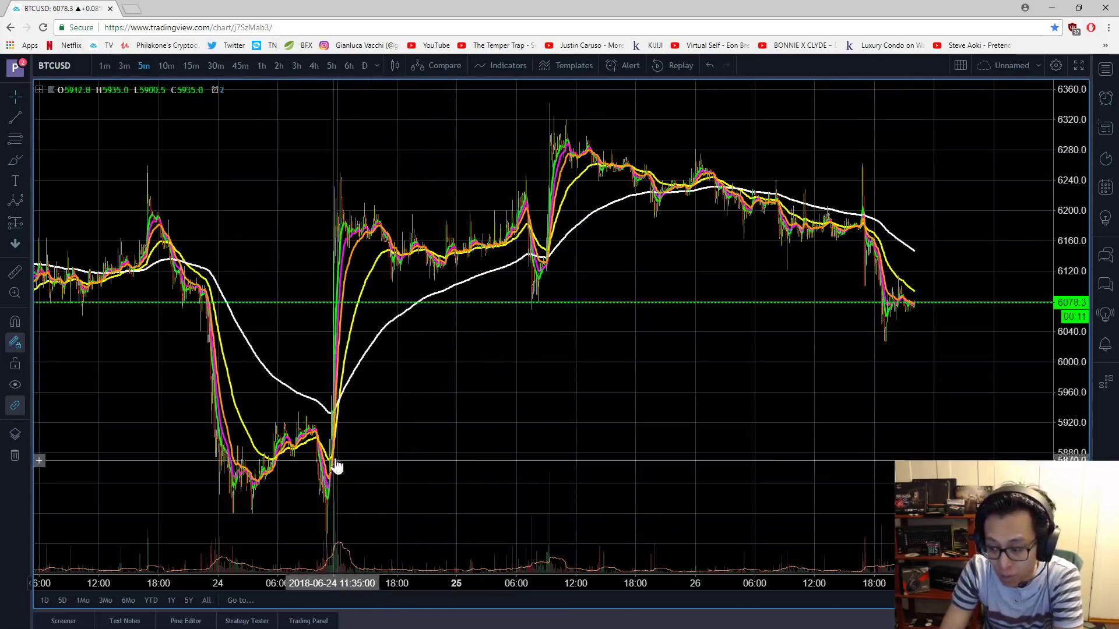
drag(455, 396, 421, 406)
scroll(386, 416, up, 2)
drag(242, 460, 292, 407)
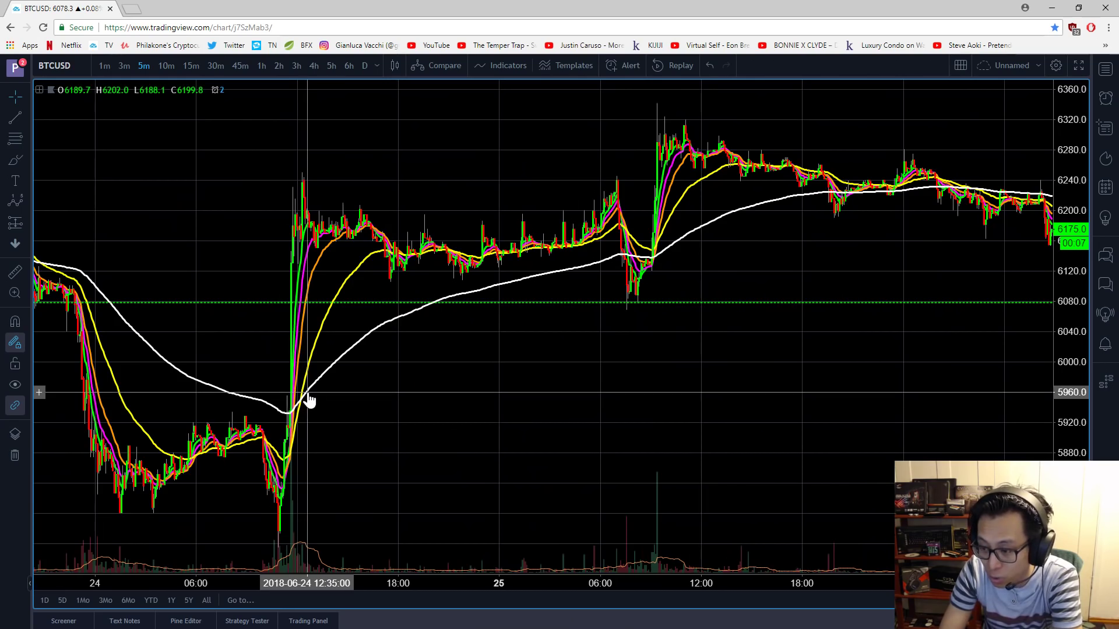
right_click(307, 391)
drag(552, 422, 690, 422)
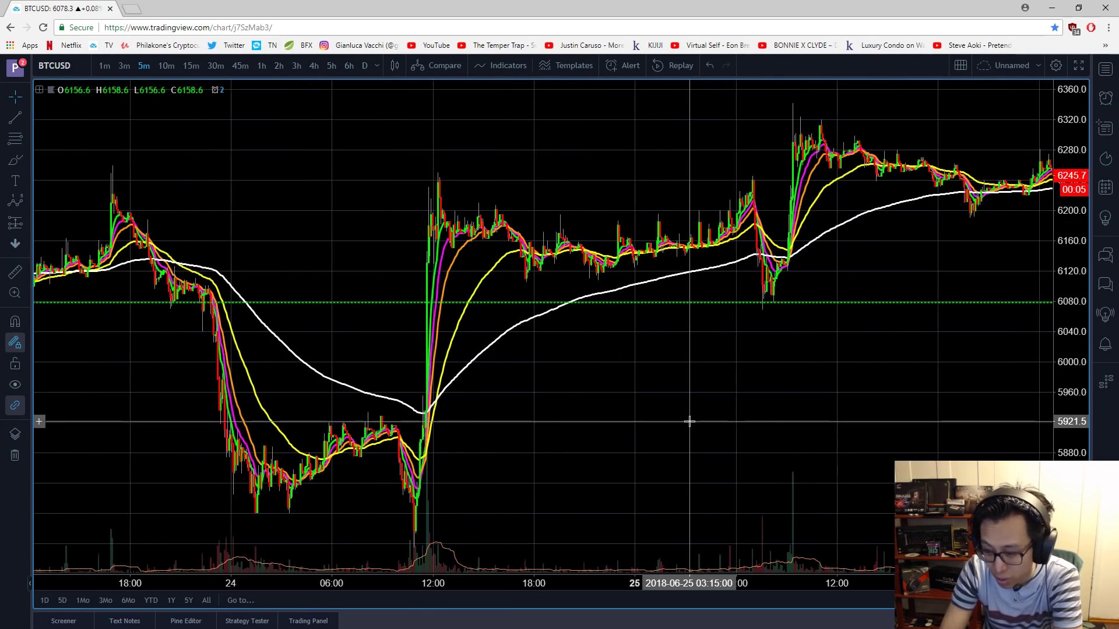
- Examine the 5-minute price action and moving averages from the June 24 low through the June 26 drop
scroll(689, 425, up, 4)
right_click(689, 422)
drag(739, 319, 302, 297)
scroll(612, 424, down, 7)
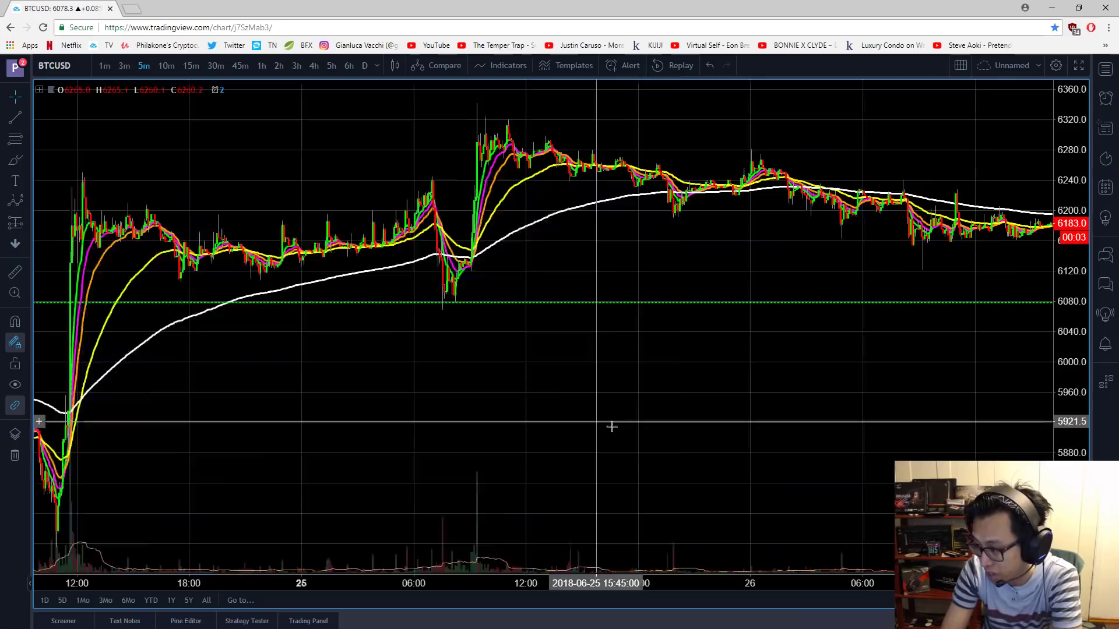
drag(723, 402, 417, 385)
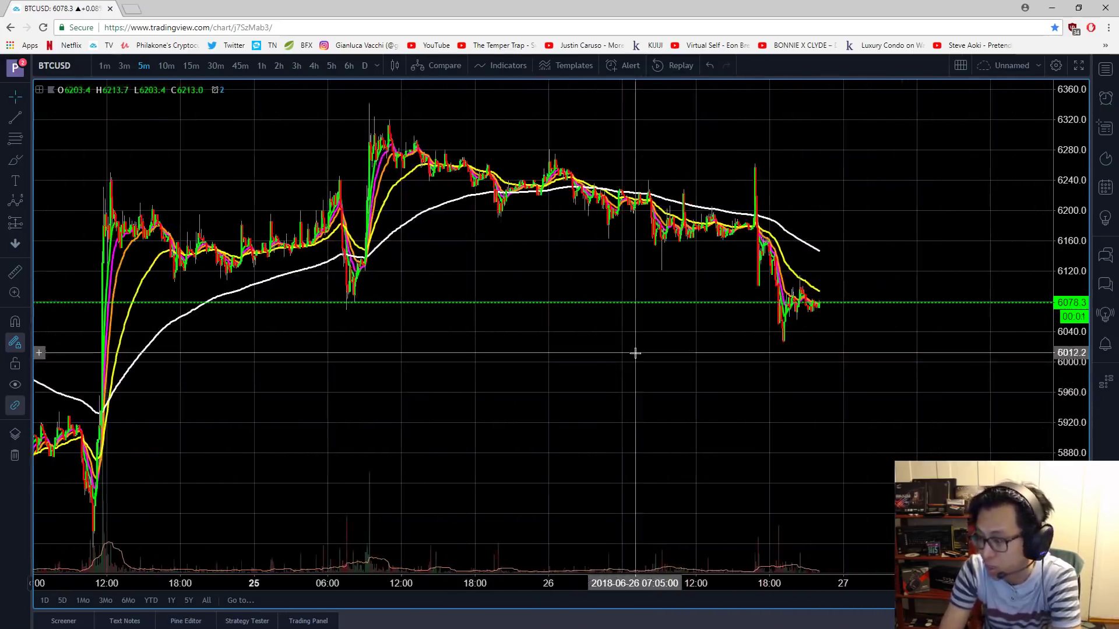
scroll(637, 352, up, 2)
scroll(639, 353, down, 4)
scroll(681, 373, right, 2)
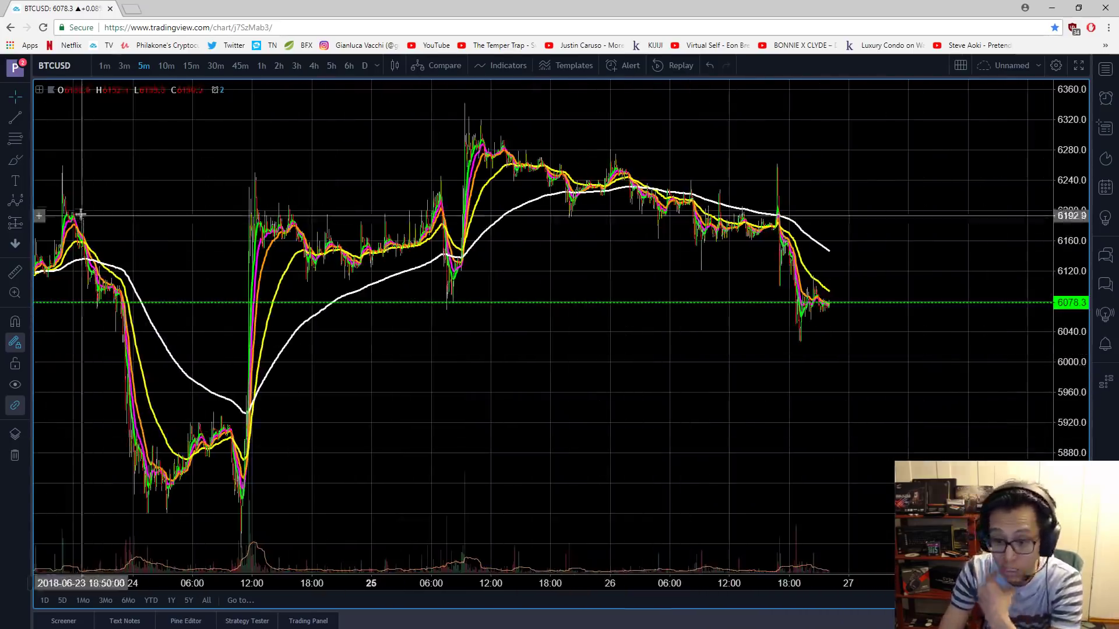
- Draw a Fib retracement on the 5-minute chart from the low at about 5751.6 up to about 6342.8
click(15, 139)
click(325, 550)
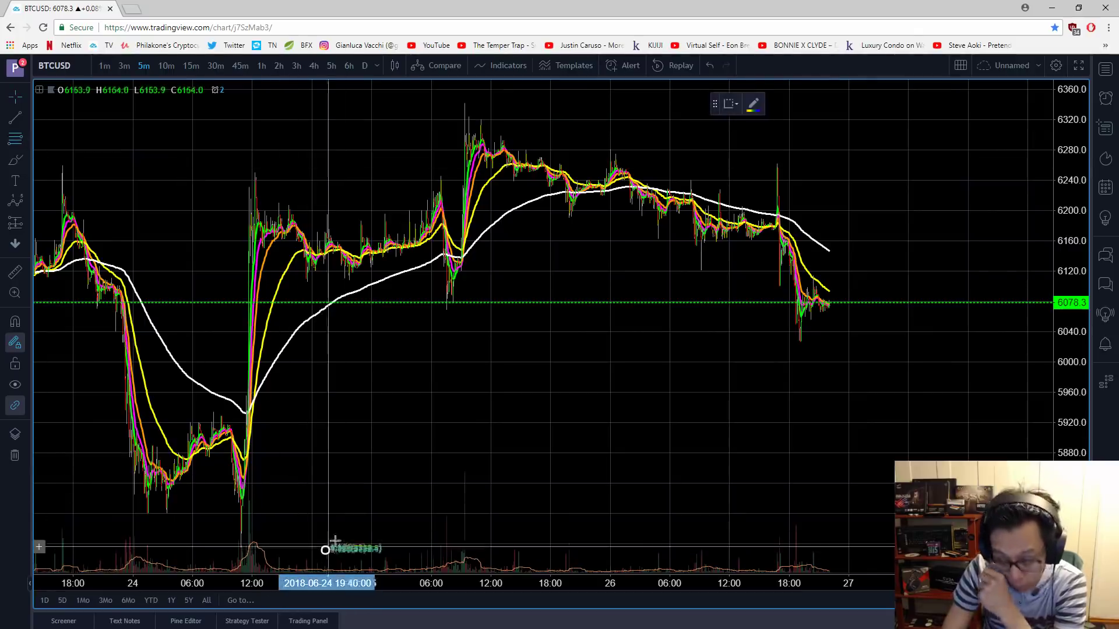
click(978, 106)
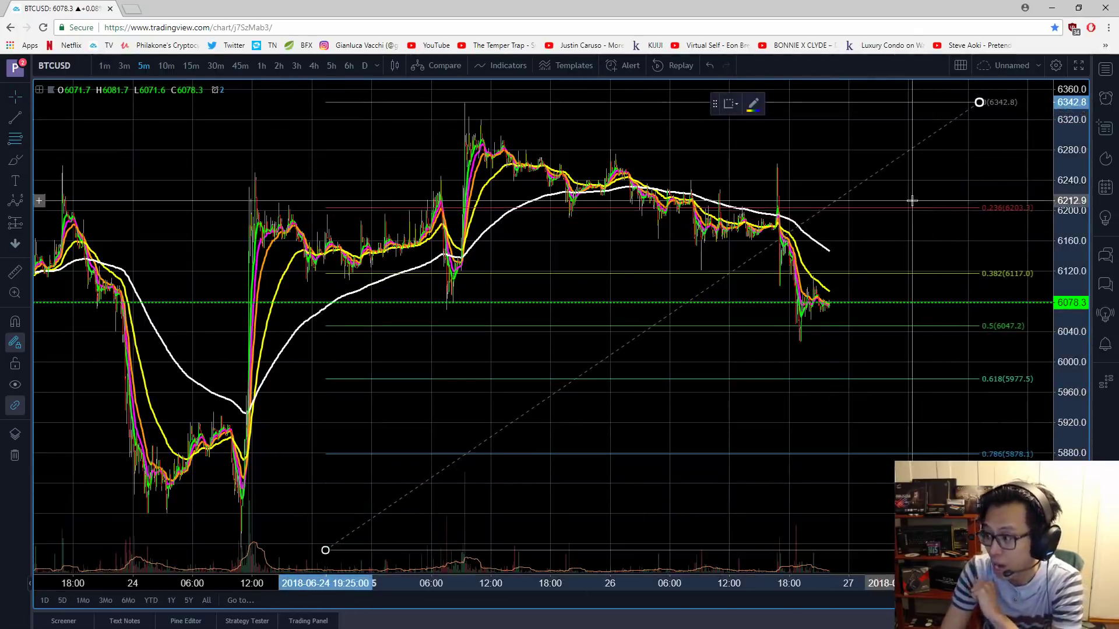
right_click(930, 178)
scroll(766, 139, right, 8)
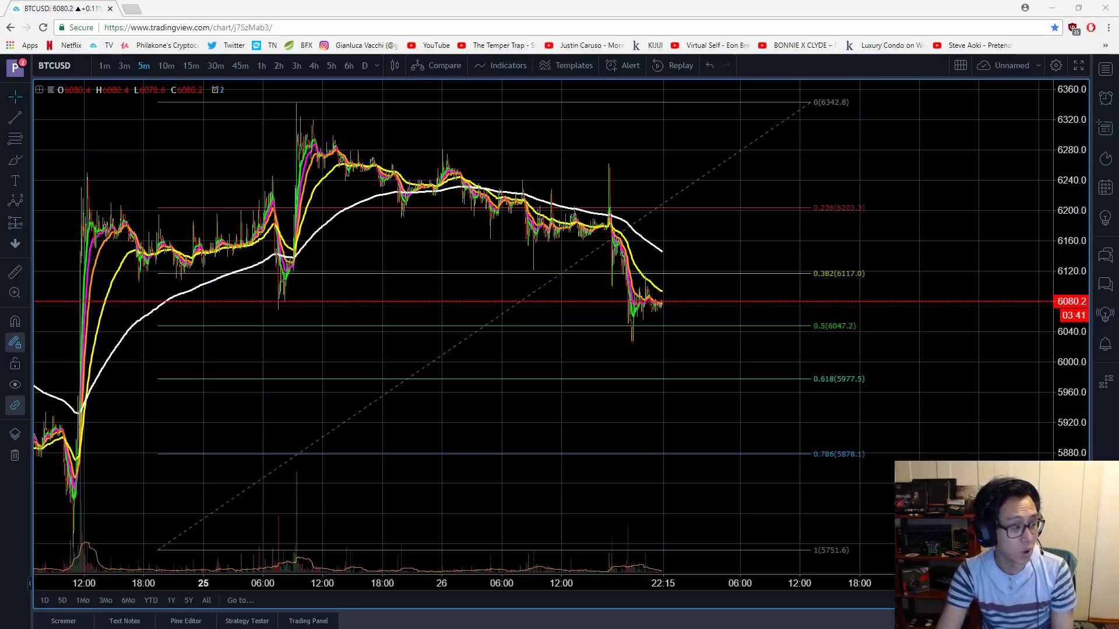
- Switch to the YouTube page of the "$20K to $25K Trading Challenge" video and read its full description
drag(1118, 176, 491, 176)
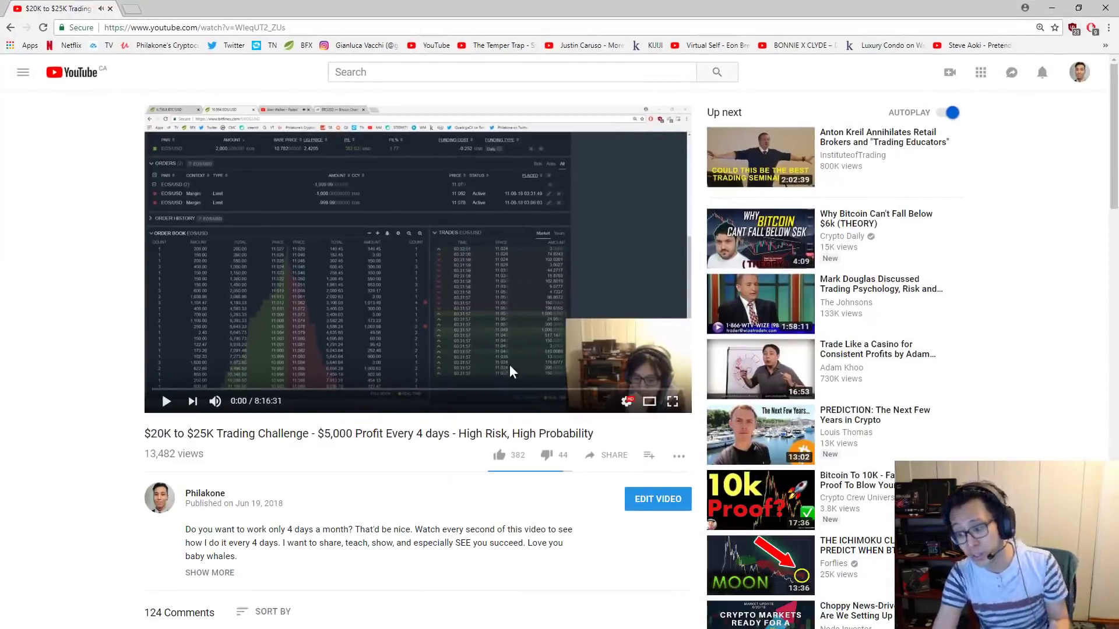
scroll(420, 533, down, 1)
scroll(421, 530, up, 1)
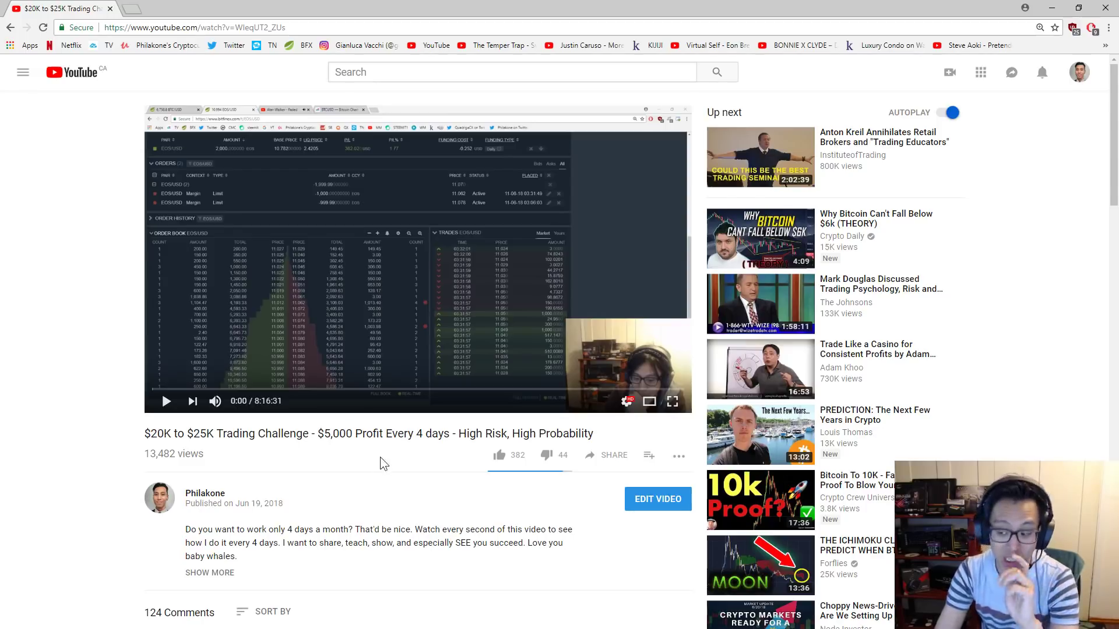
scroll(425, 442, down, 1)
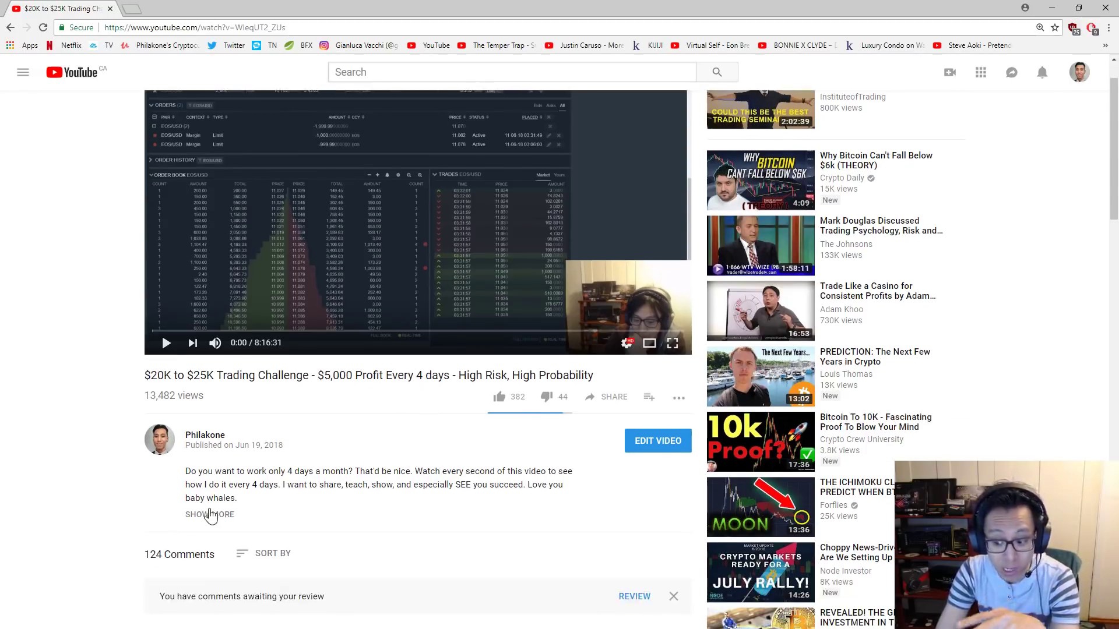
click(211, 514)
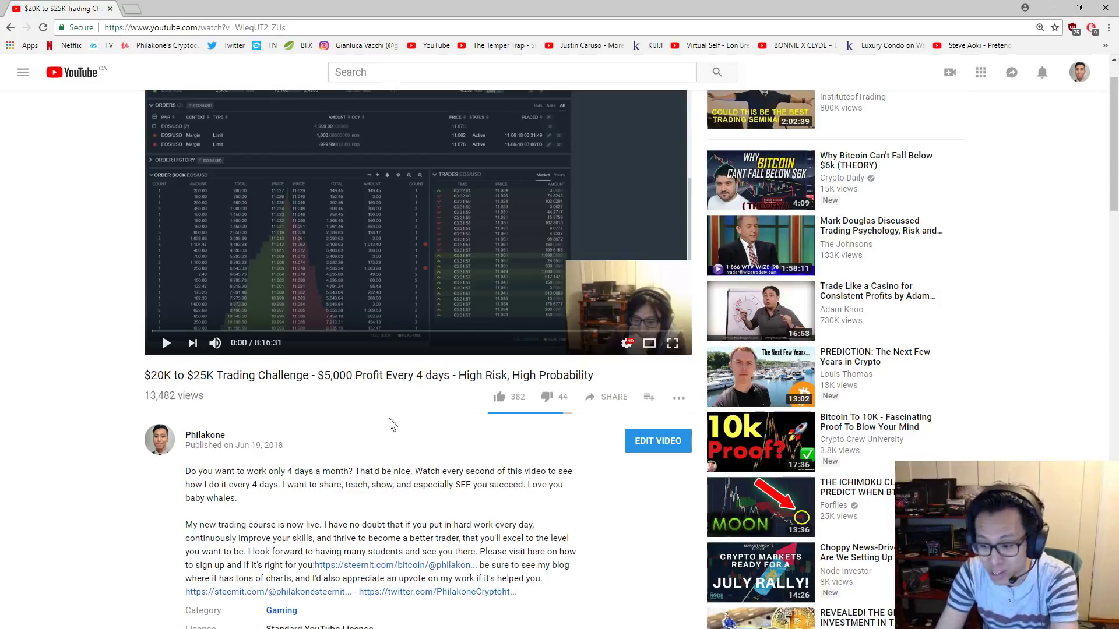
scroll(385, 420, down, 2)
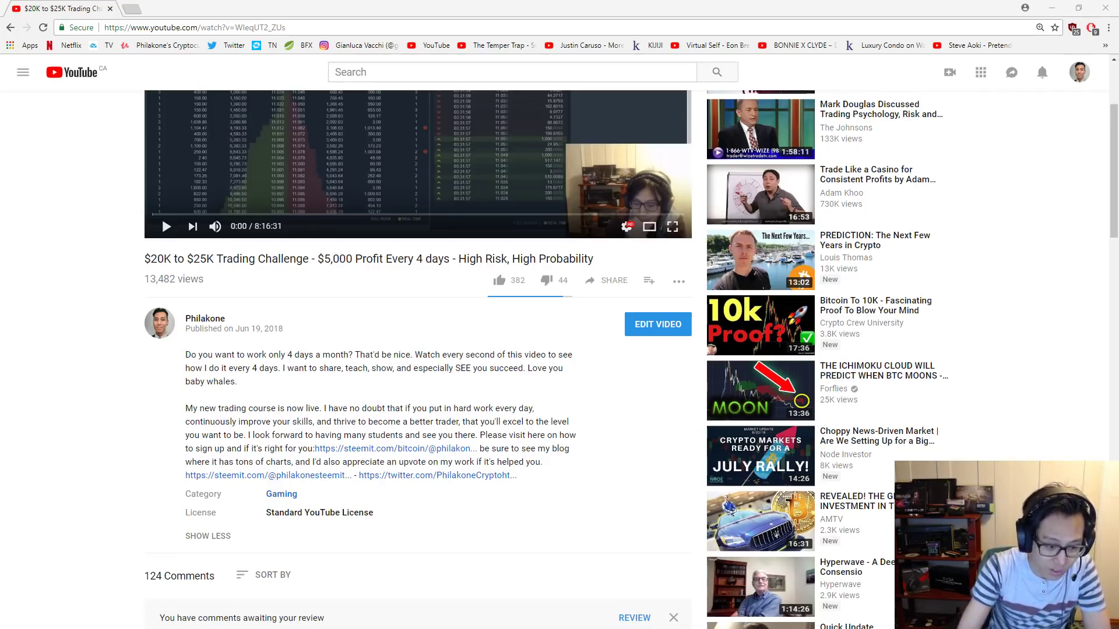
- Multiply 1250 by 8000 in Calculator and clear the entry
drag(0, 243, 335, 243)
text(*8000)
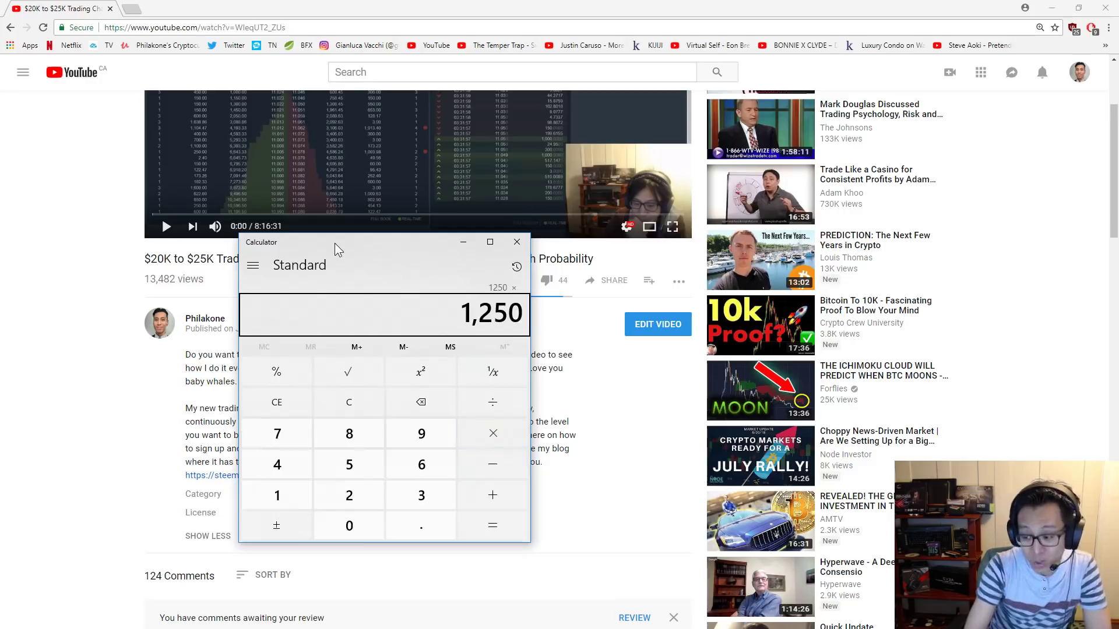
key(Return)
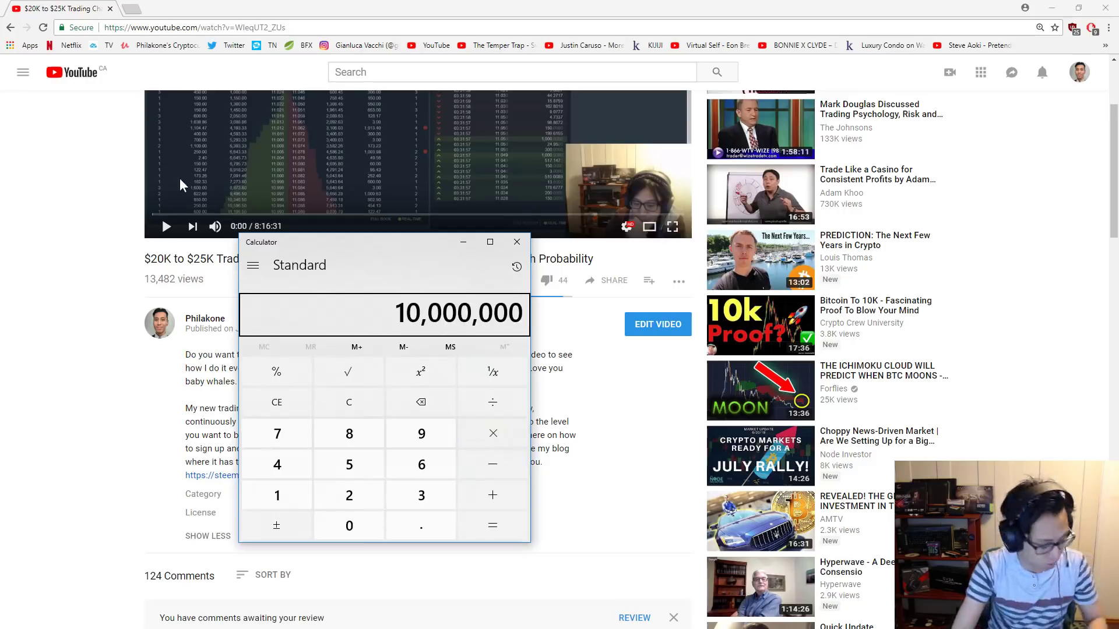
text(1)
click(373, 407)
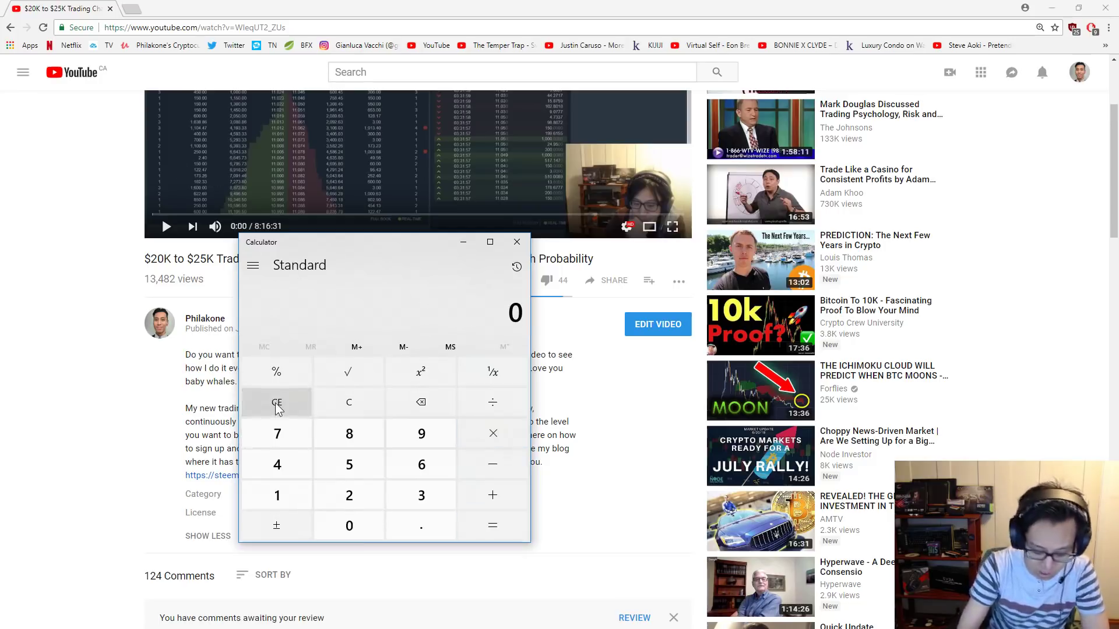
- Multiply 1250 by 20 to work out the monthly profit
text(1250)
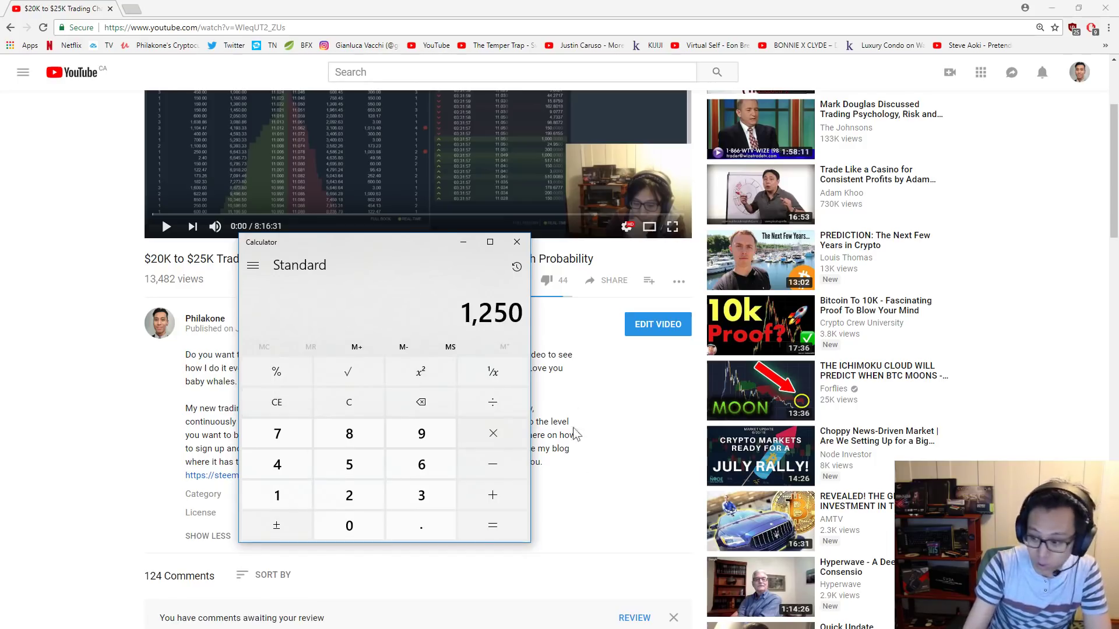
click(483, 437)
click(330, 501)
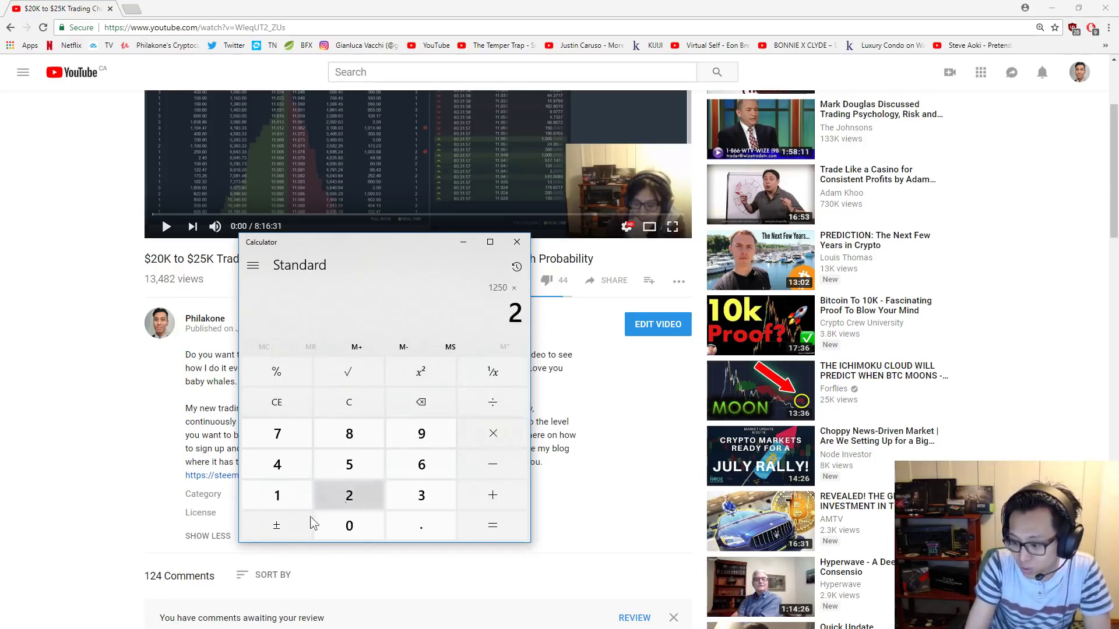
click(366, 530)
click(474, 521)
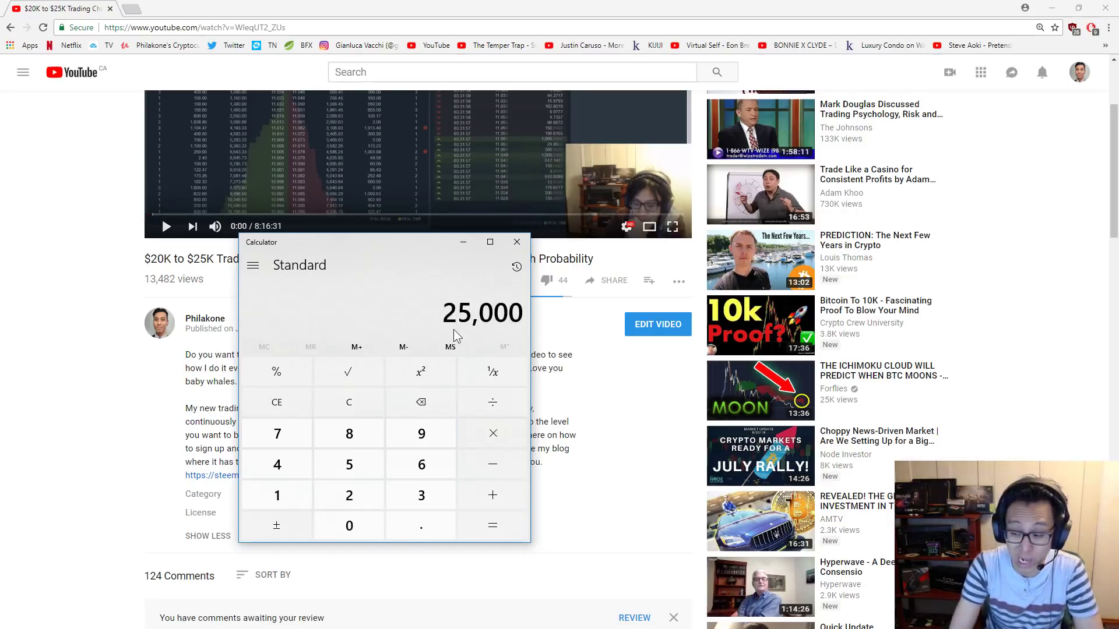
- Multiply the monthly profit by 12 for the yearly figure and close Calculator
click(479, 435)
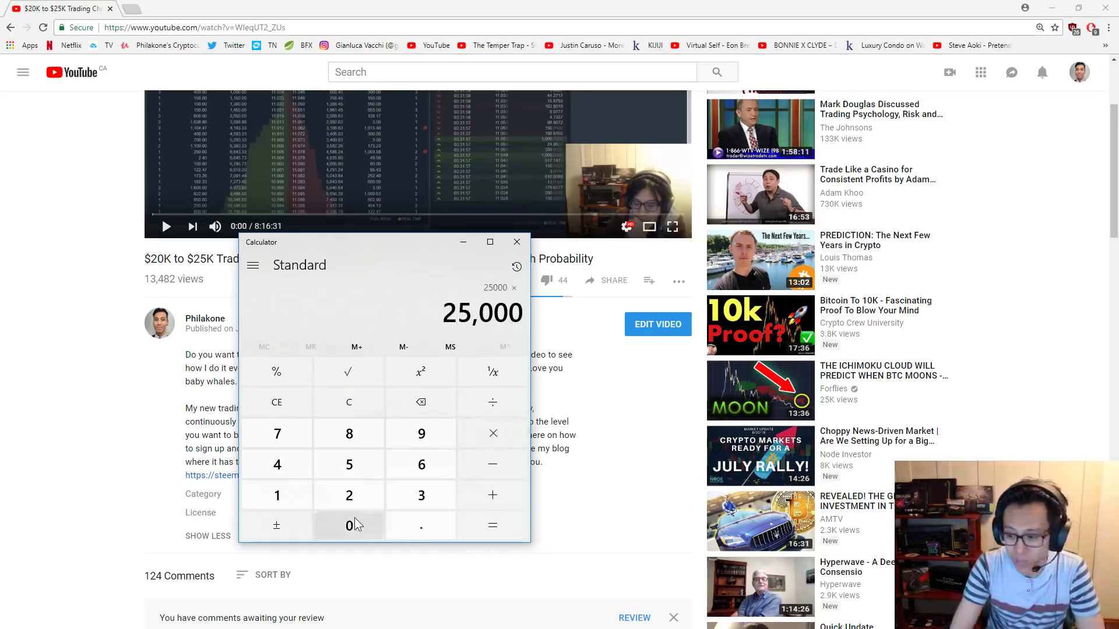
click(287, 500)
click(347, 497)
click(472, 527)
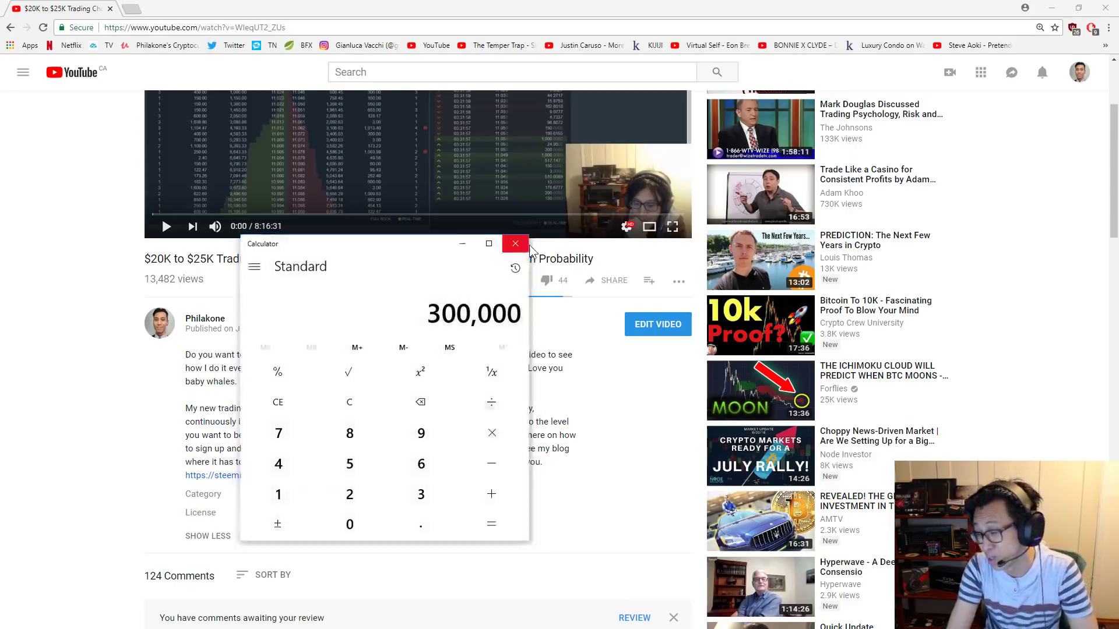
click(516, 241)
- Close the YouTube window and examine the latest 5-minute BTCUSD drop around the 0.5 Fib level
scroll(796, 373, up, 1)
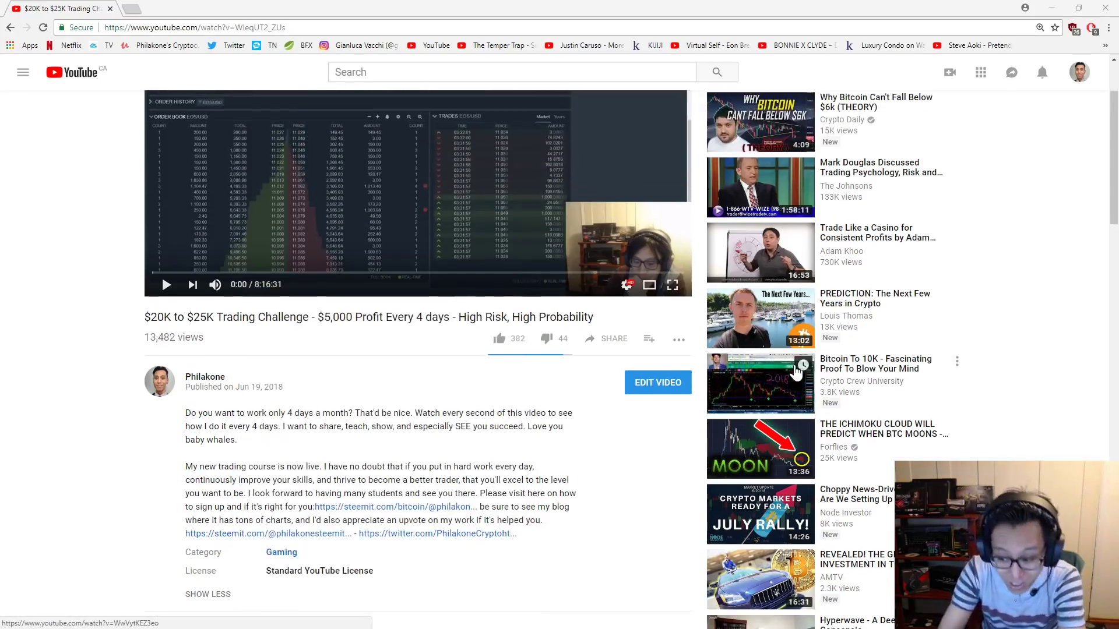
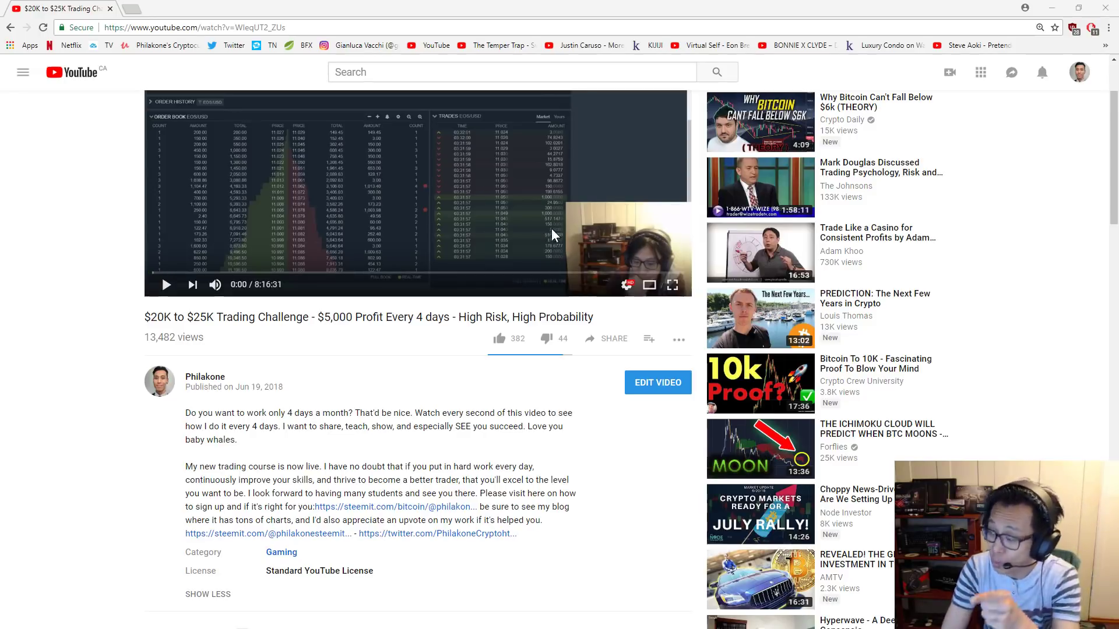
click(1105, 7)
right_click(707, 326)
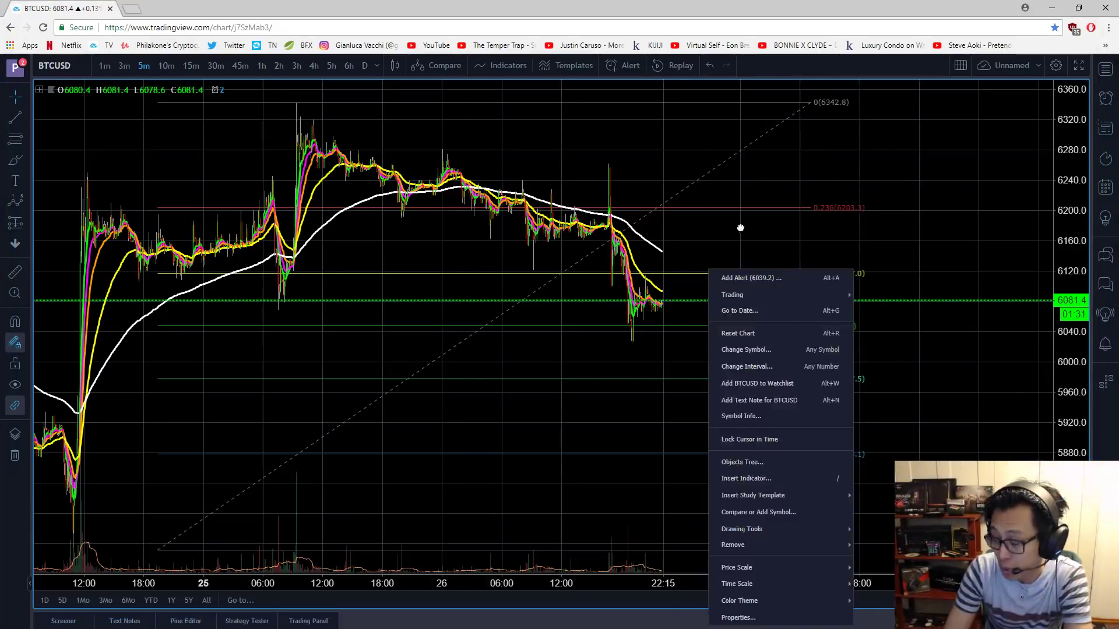
click(718, 239)
drag(718, 239, 677, 245)
scroll(740, 387, down, 1)
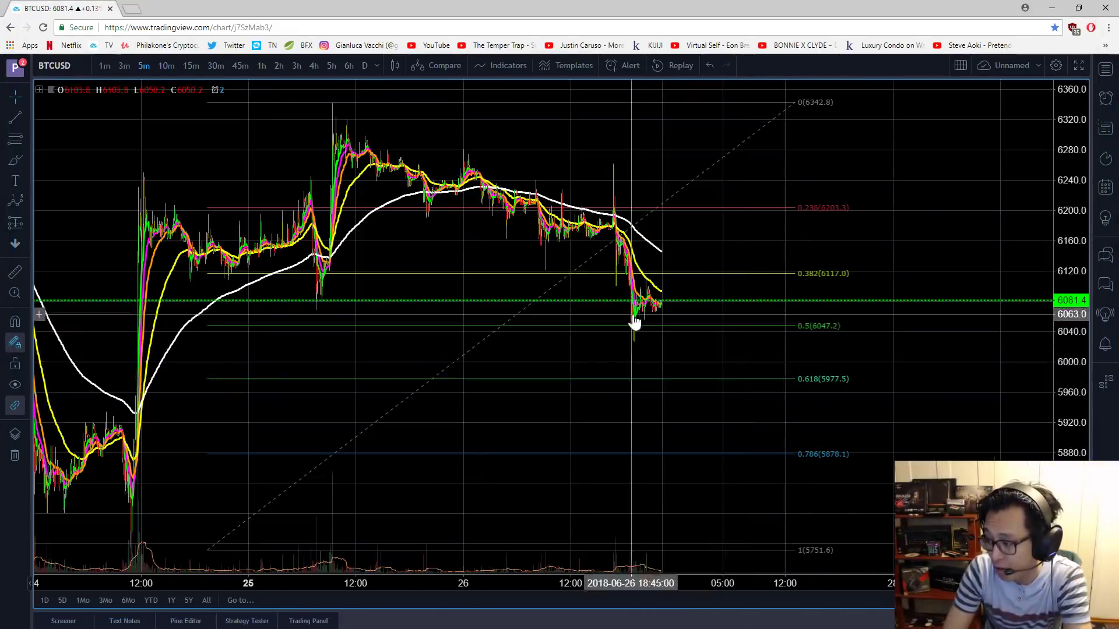
right_click(850, 386)
click(680, 321)
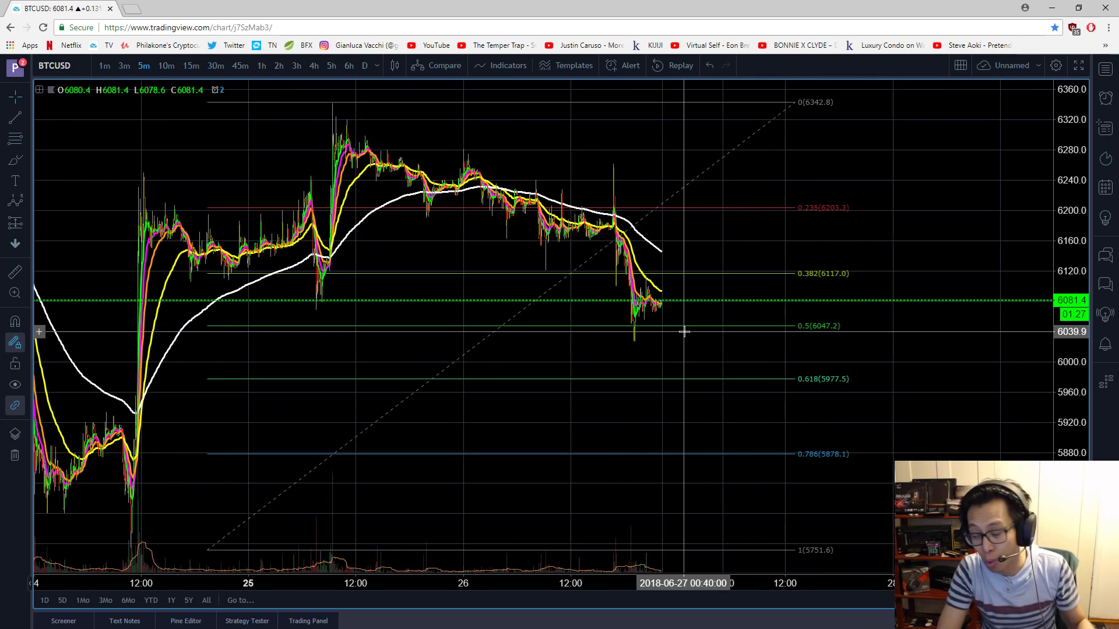
- Measure a small price range just below the 0.5 Fib level on the 5-minute chart and clear the measurement
shift+click(684, 332)
drag(687, 327, 650, 325)
shift+click(650, 327)
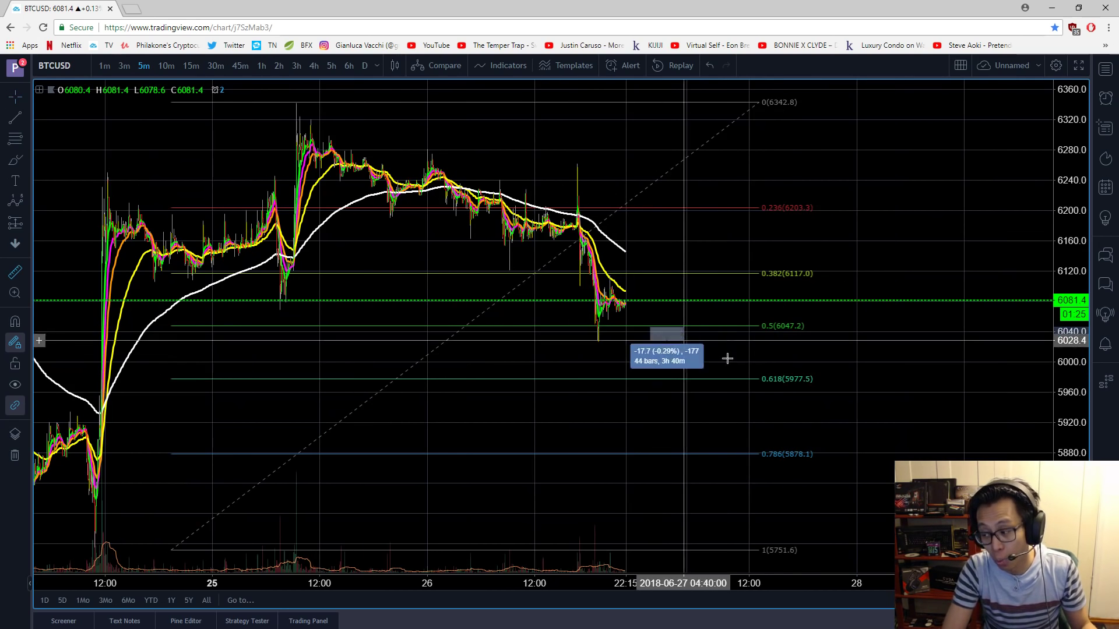
click(781, 380)
drag(969, 212, 930, 214)
scroll(789, 180, down, 2)
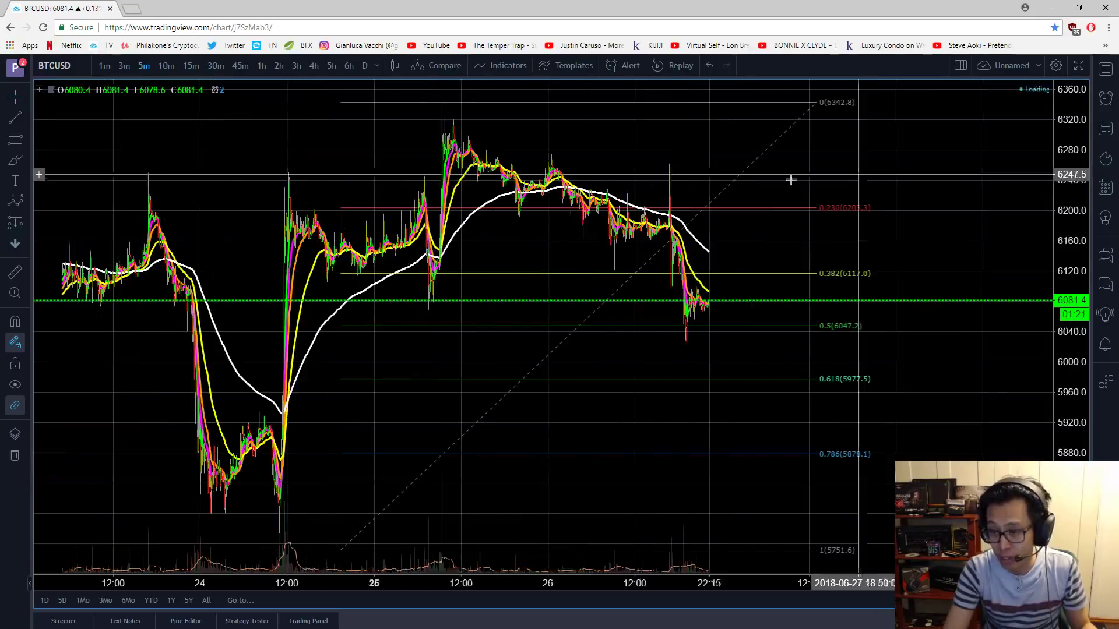
- Switch the BTCUSD chart to the 6-hour interval and remove the Fib retracement drawing
click(349, 65)
right_click(670, 234)
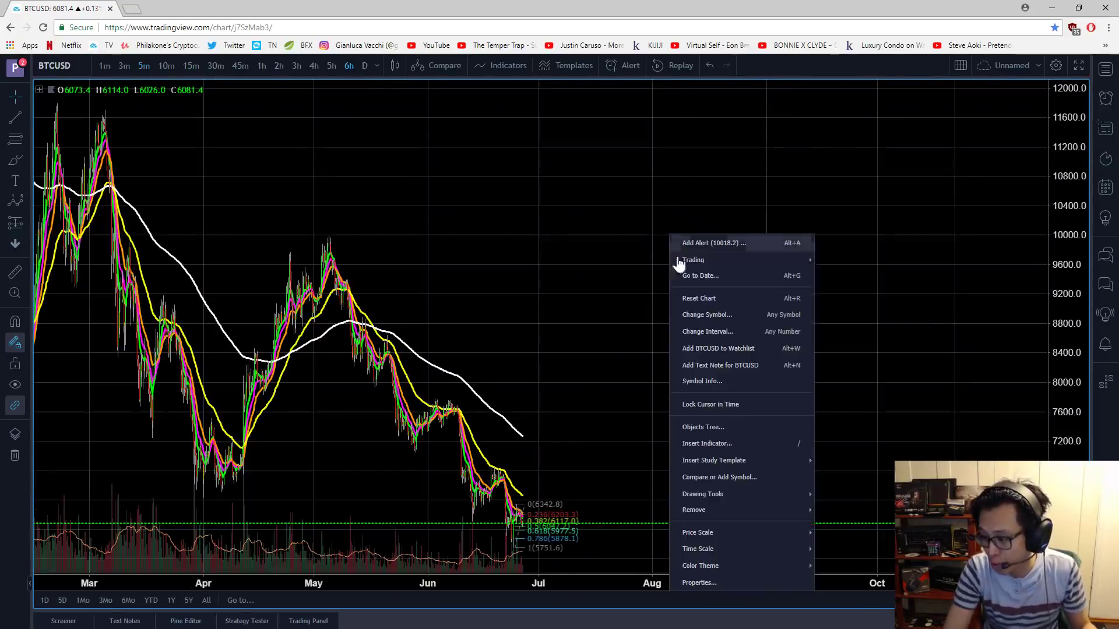
mouse_move(806, 522)
click(849, 528)
- Draw a descending trend line from about 11832.8 on February 28, 2018 across the March and May highs
right_click(725, 380)
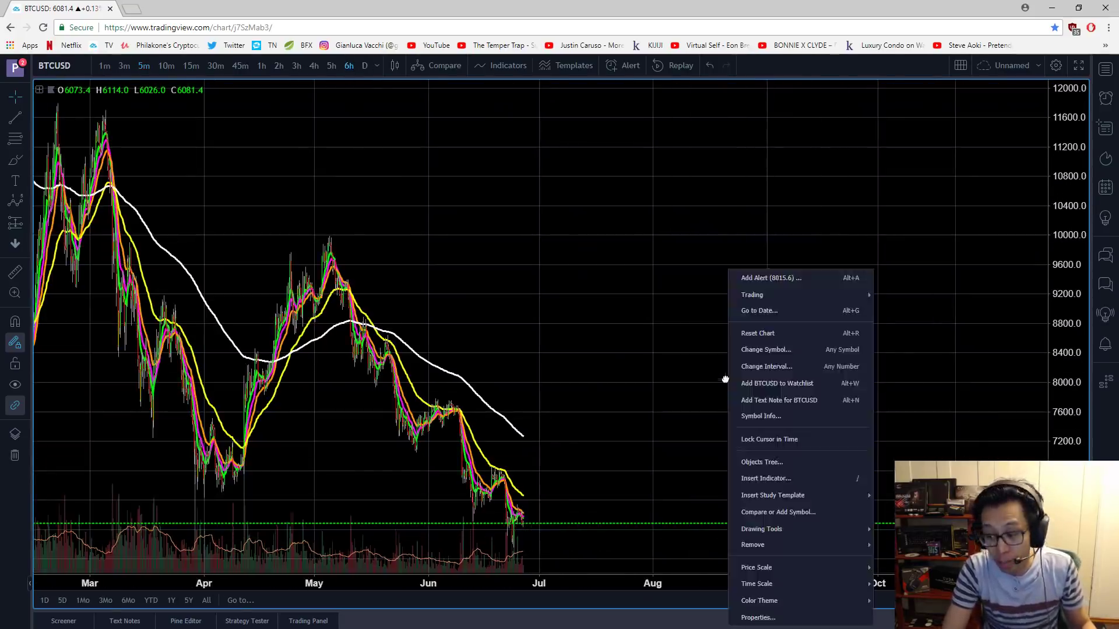
mouse_move(724, 380)
mouse_down()
mouse_move(814, 379)
mouse_move(750, 340)
mouse_up()
double_click(751, 341)
scroll(740, 369, down, 3)
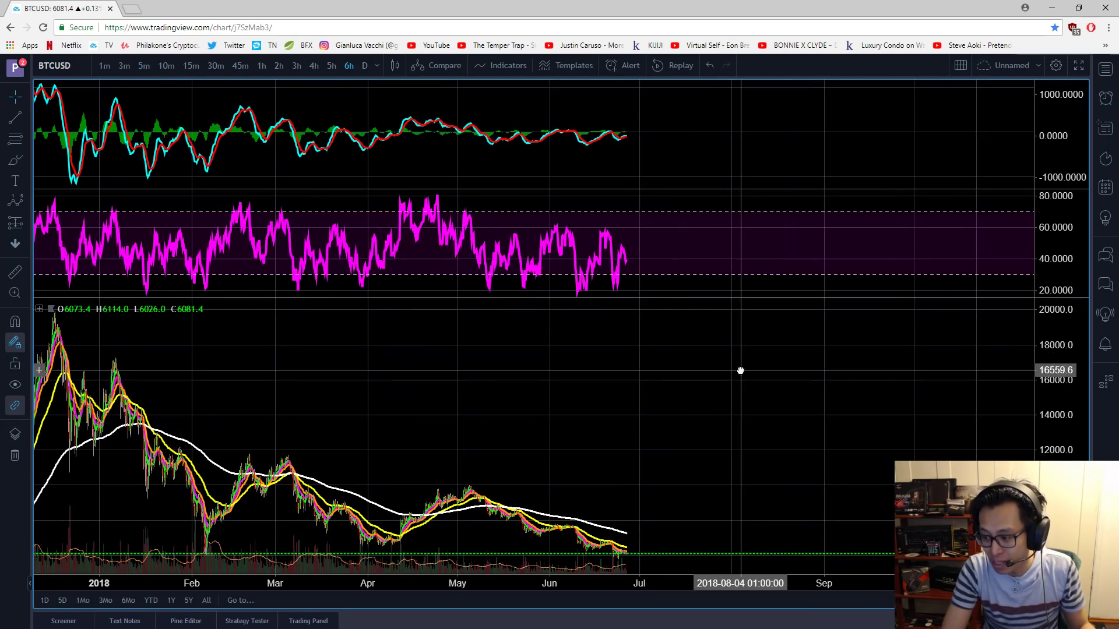
double_click(741, 370)
scroll(742, 370, down, 2)
click(28, 122)
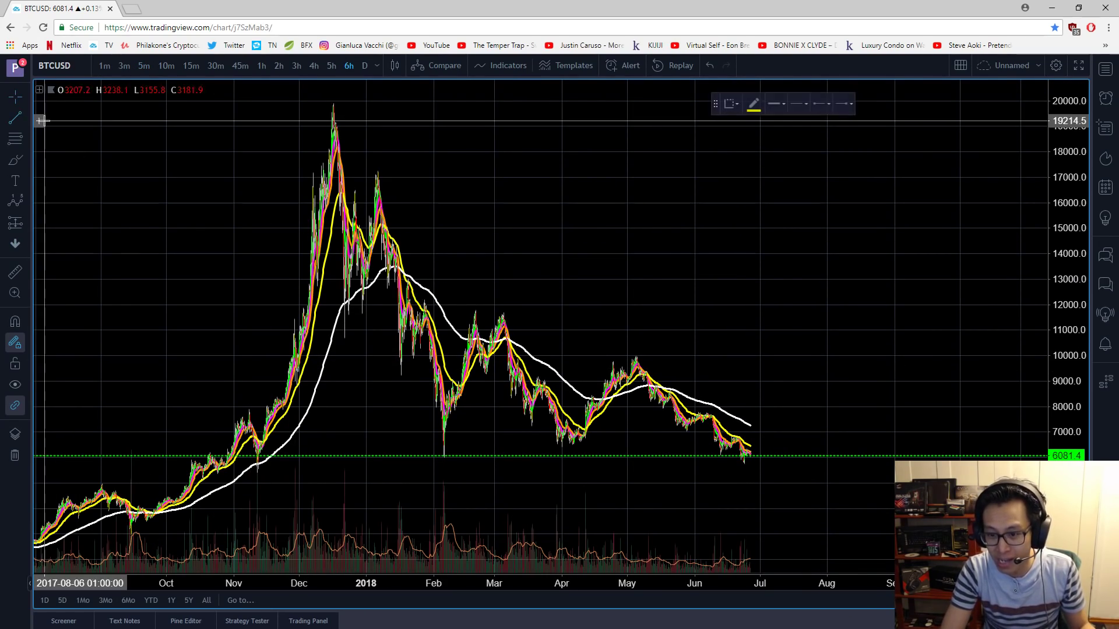
click(28, 123)
click(81, 118)
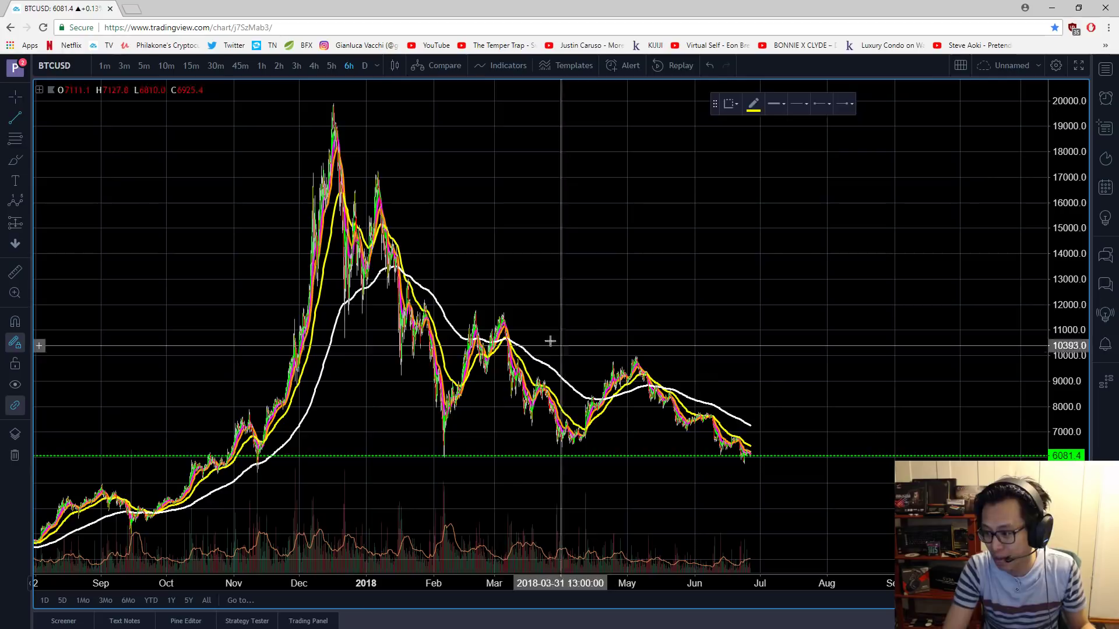
click(493, 308)
click(996, 456)
- Draw a lower trend line from about 7239 on January 6, 2018 along the April and June lows to complete the wedge
click(376, 452)
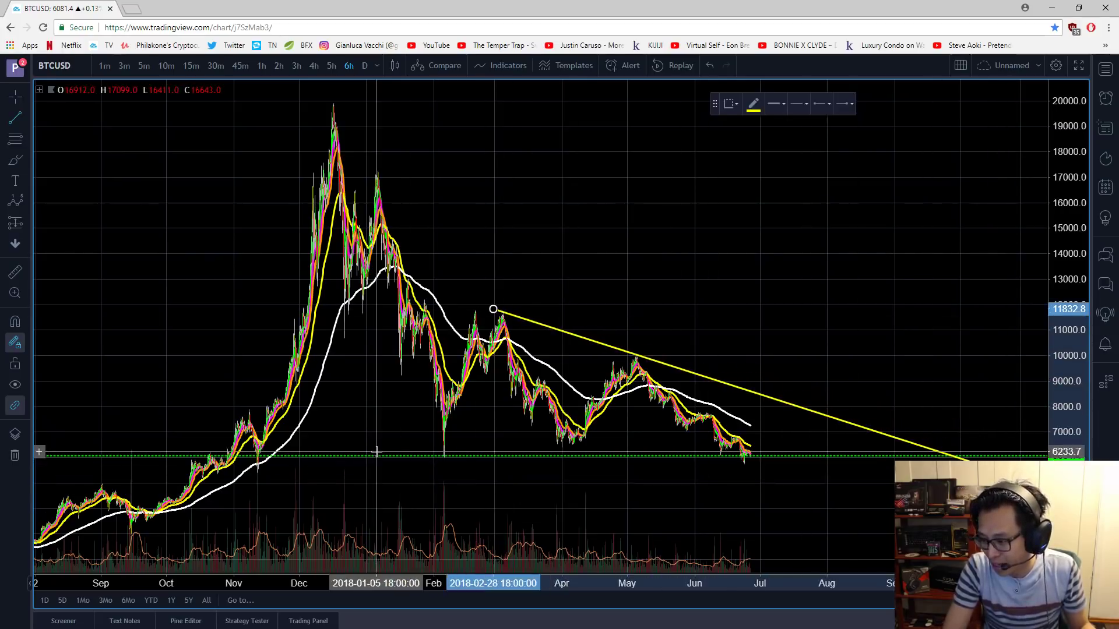
click(991, 483)
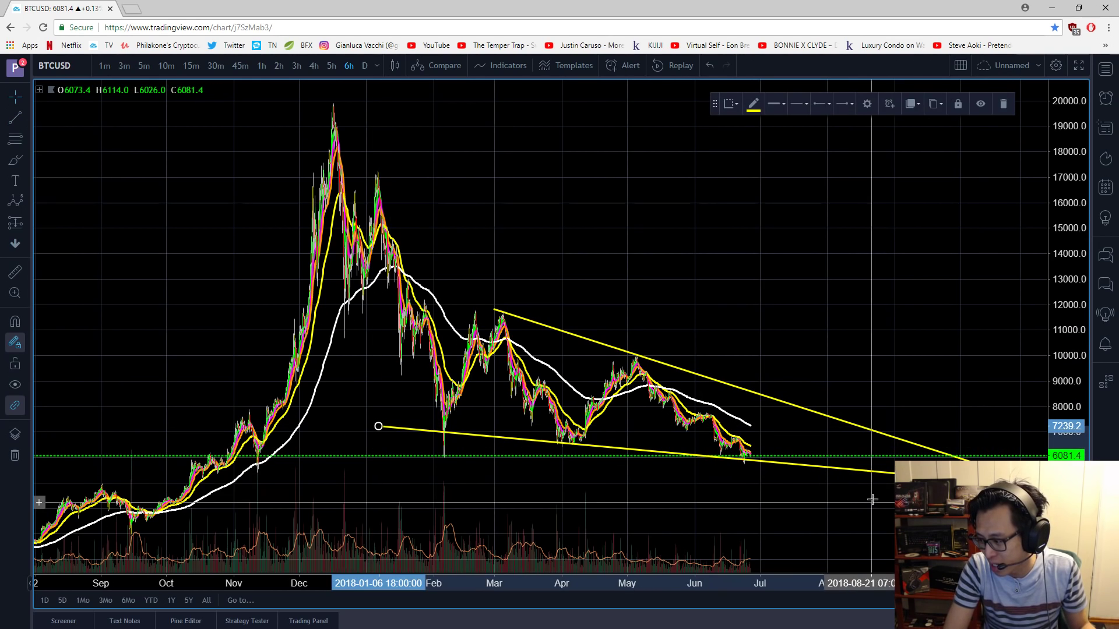
drag(874, 497, 691, 496)
drag(830, 533, 917, 555)
right_click(888, 514)
drag(840, 525, 909, 552)
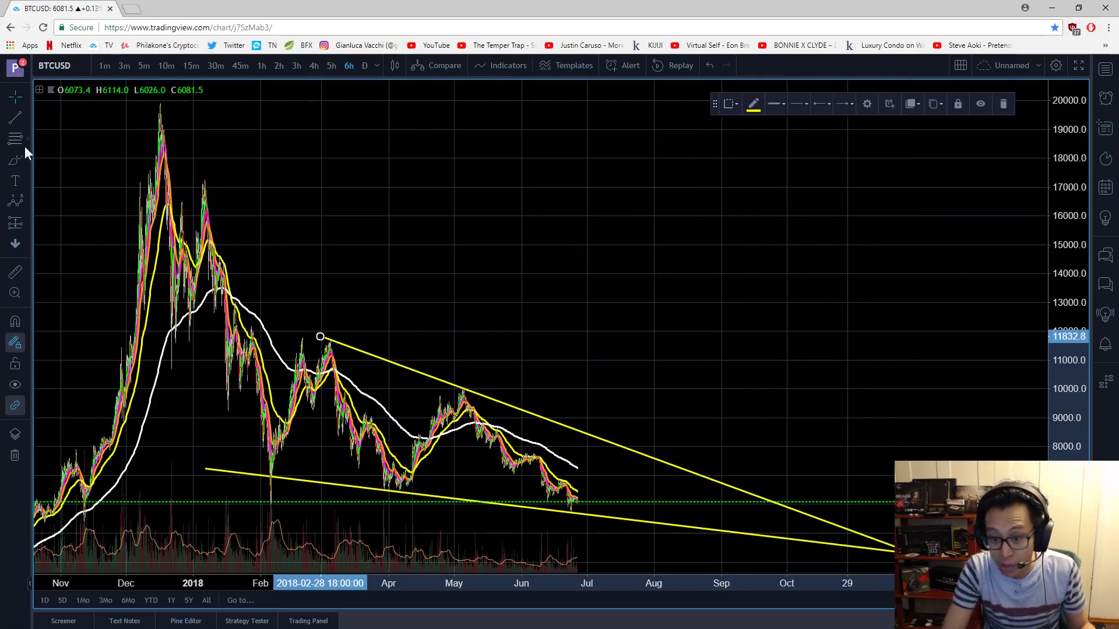
- Draw a rotated rectangle along the lower trend line from the mid-June low to near the wedge's apex and widen it slightly
click(28, 163)
click(61, 208)
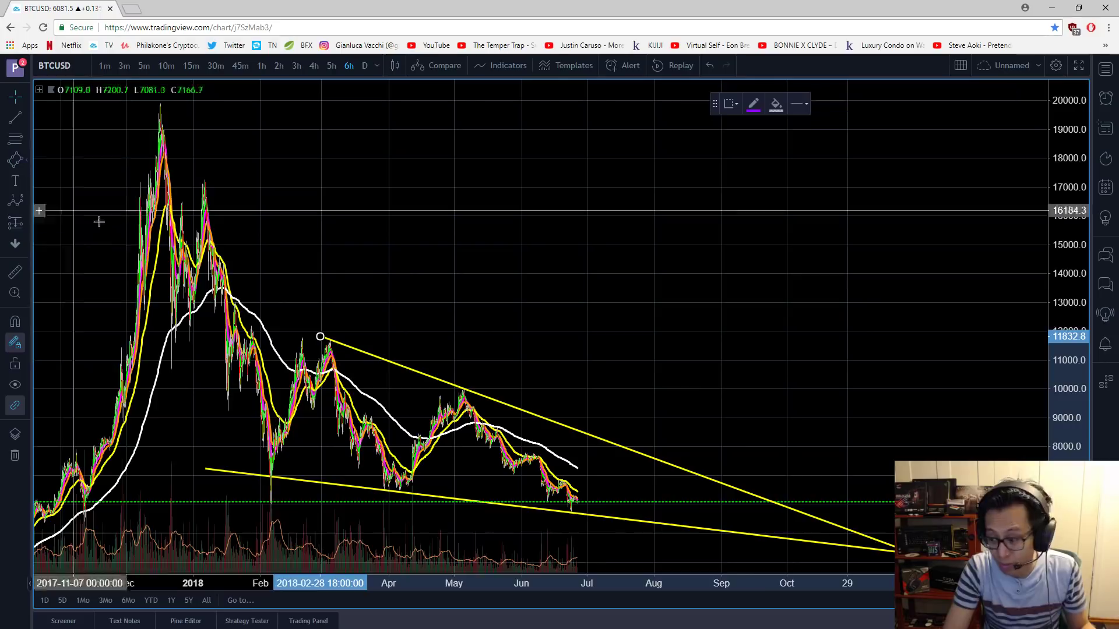
click(718, 519)
click(715, 539)
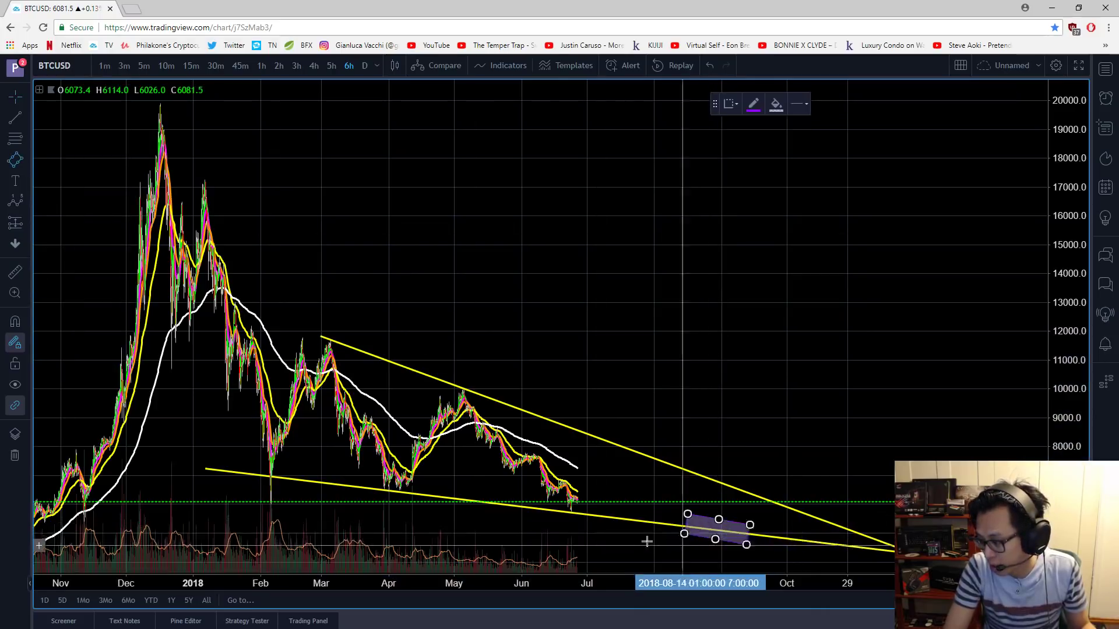
click(554, 513)
click(794, 438)
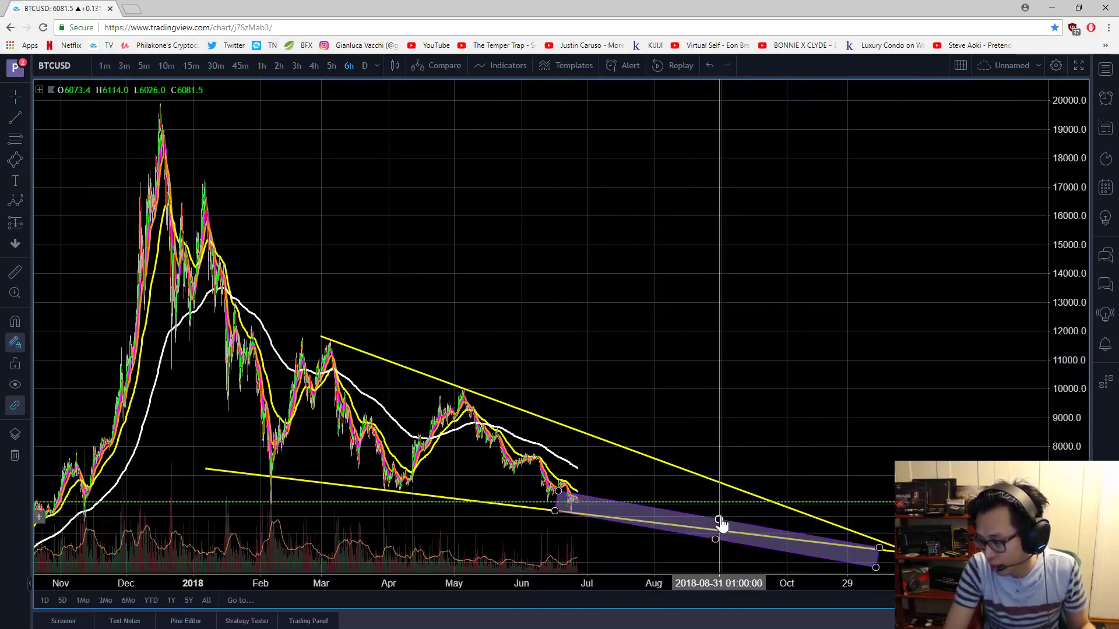
drag(720, 519, 719, 517)
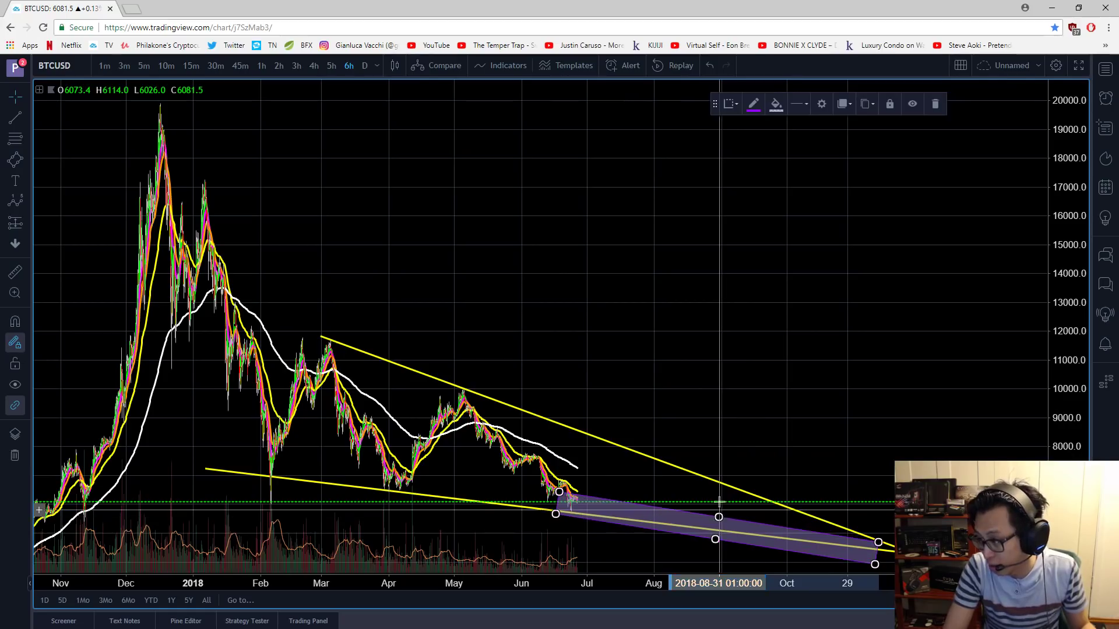
- Set the rotated rectangle's border and fill colors to bright green
click(753, 104)
click(792, 136)
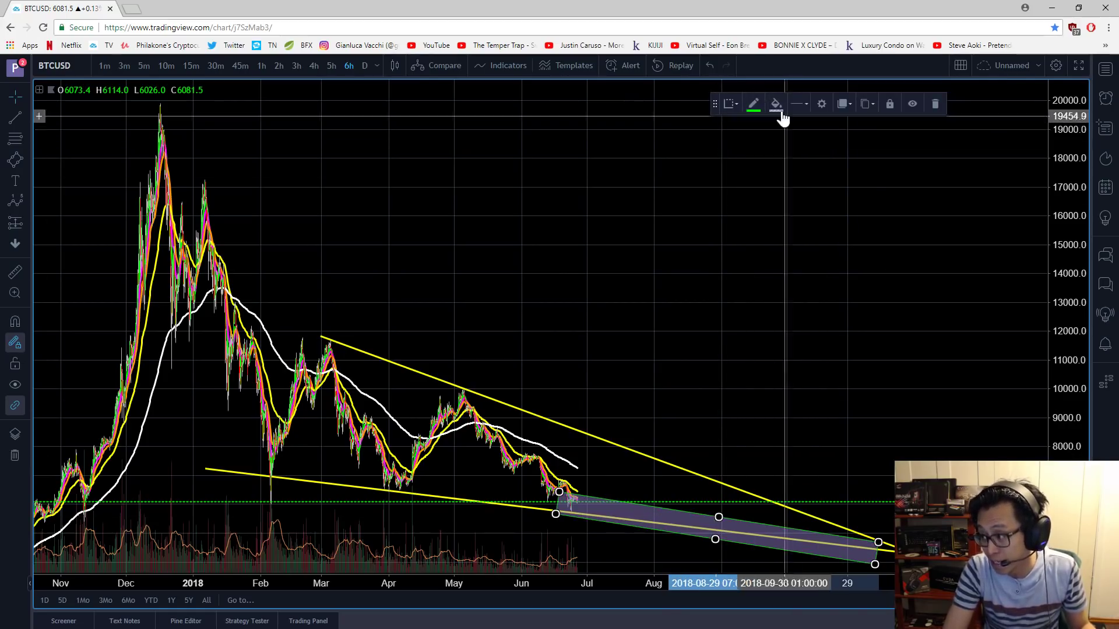
click(775, 105)
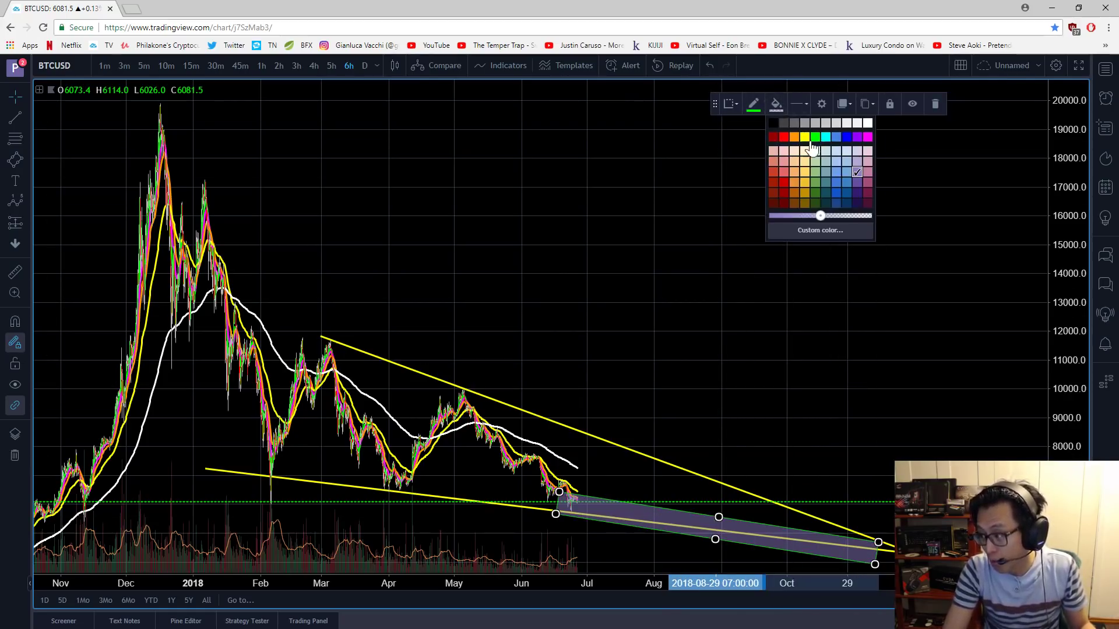
click(816, 137)
right_click(901, 271)
drag(905, 283, 904, 229)
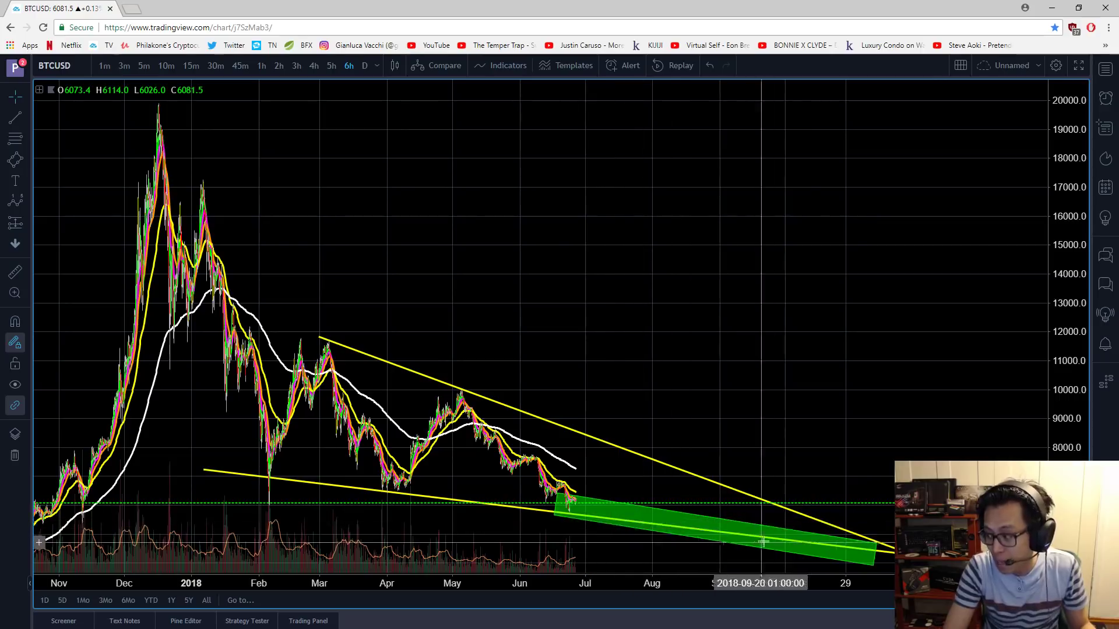
- Examine the 6-hour price action inside the falling wedge and around the green zone
right_click(882, 430)
click(767, 400)
right_click(767, 399)
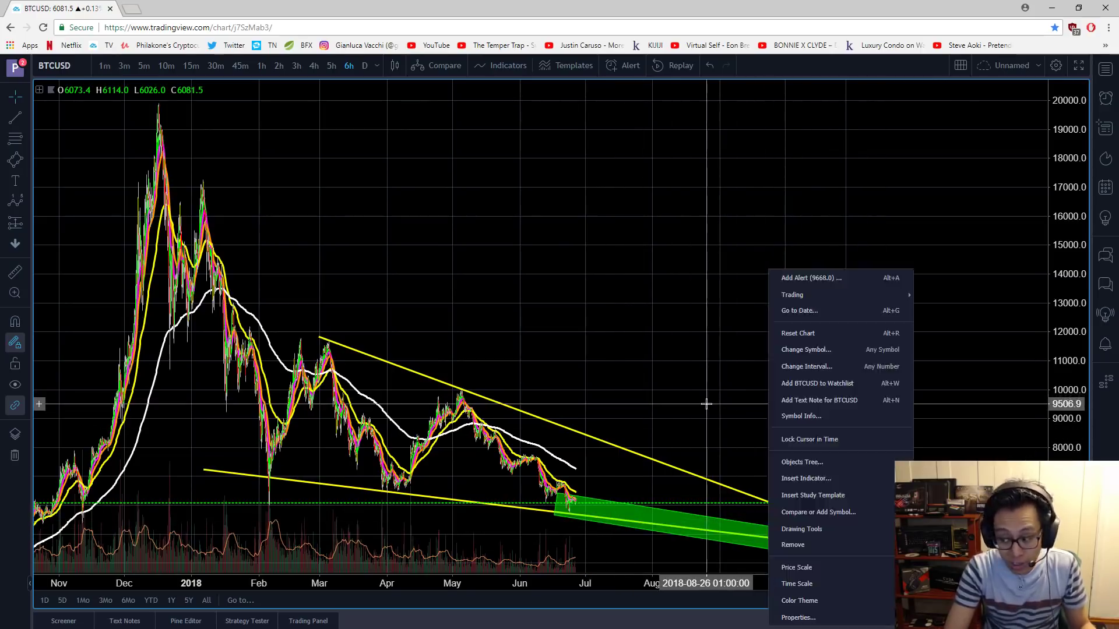
drag(707, 408, 704, 409)
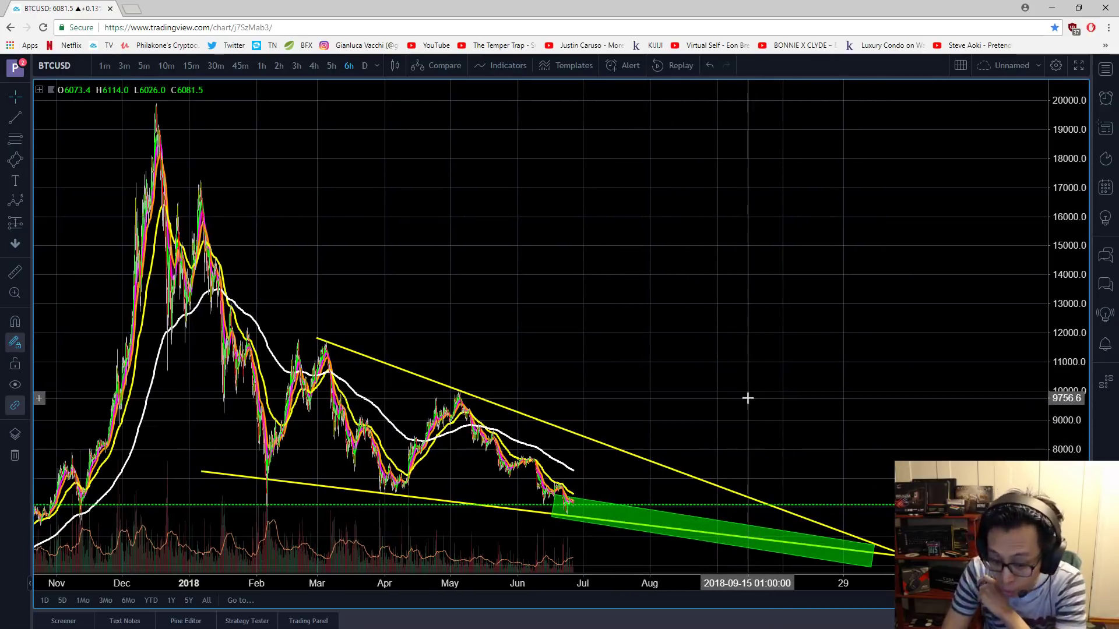
drag(754, 373, 774, 381)
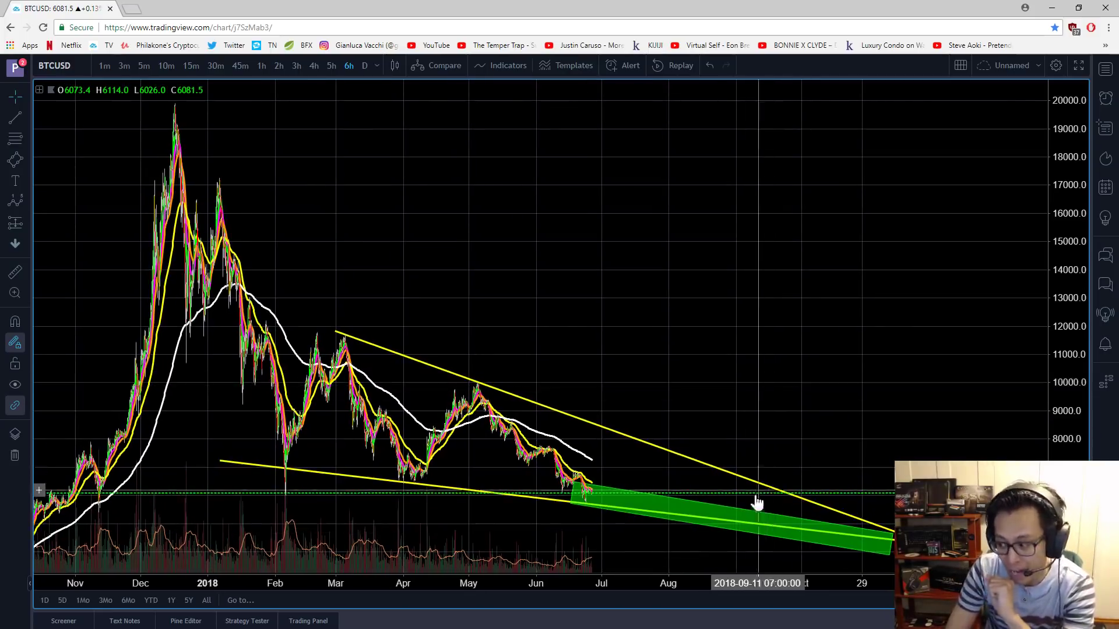
scroll(754, 397, up, 6)
right_click(480, 432)
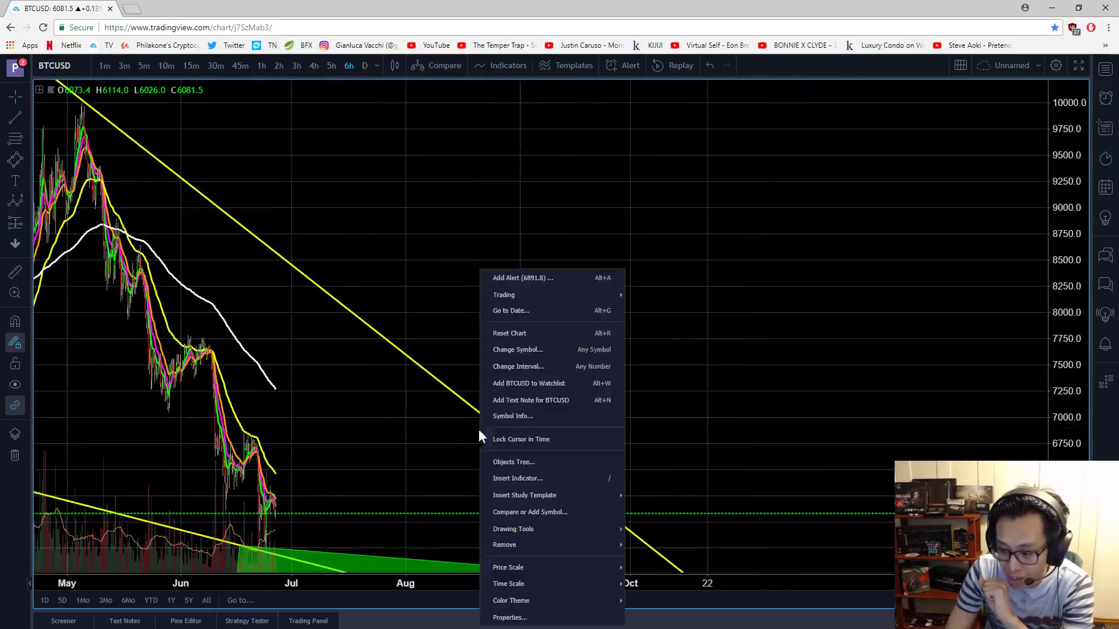
drag(478, 423, 739, 426)
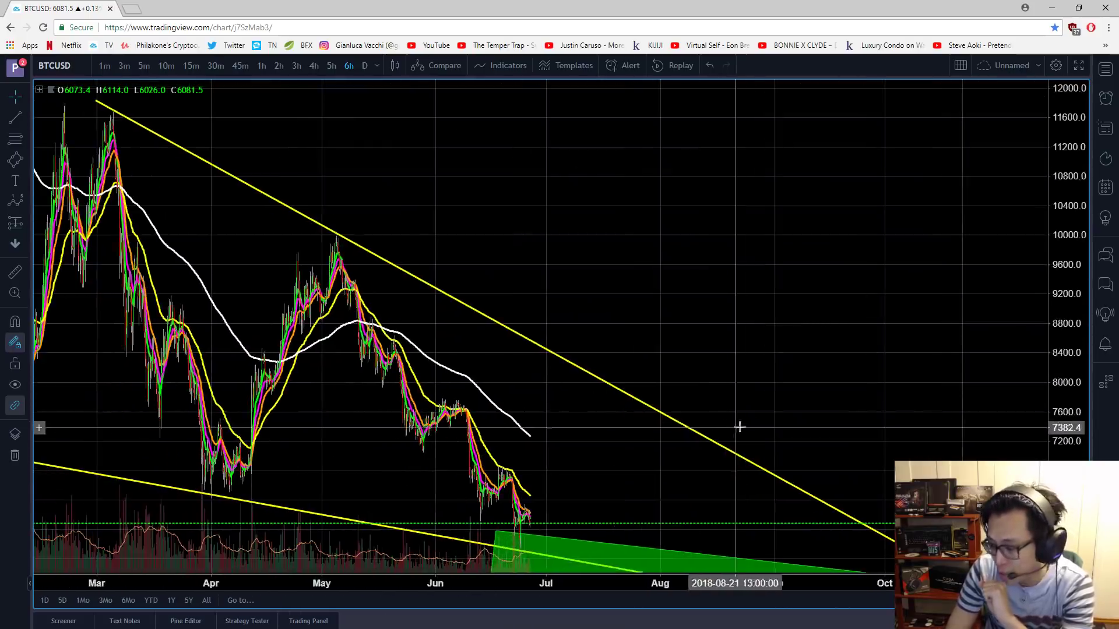
- Switch the chart to the daily interval, bring back the indicator panes and maximize the MACD pane around recent months
click(365, 65)
double_click(648, 238)
scroll(582, 169, up, 3)
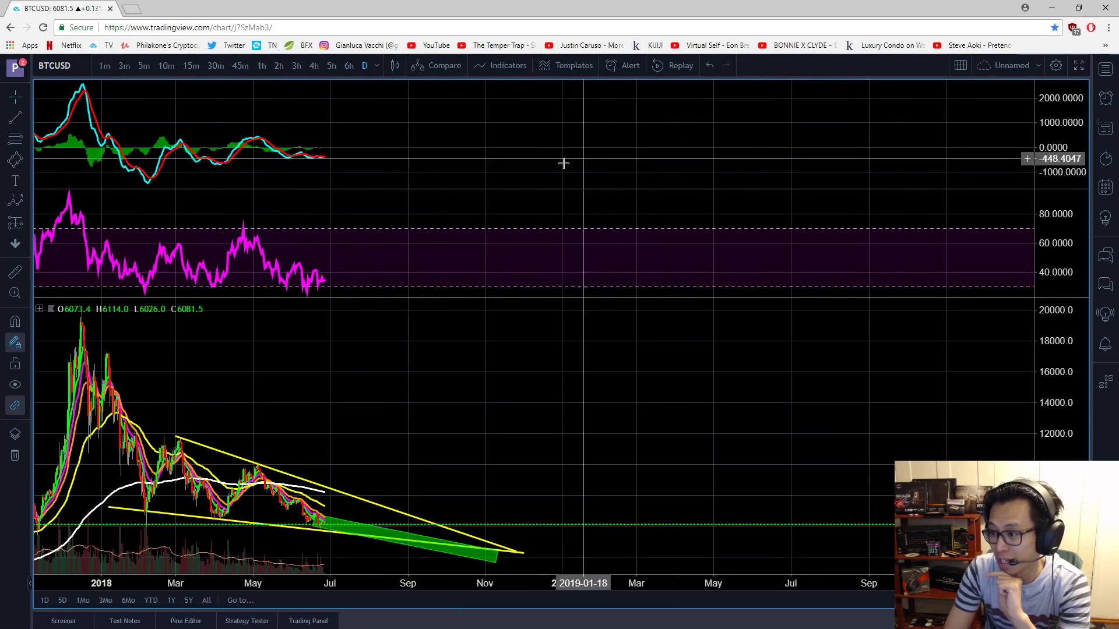
double_click(491, 175)
drag(572, 238, 957, 282)
scroll(837, 285, up, 7)
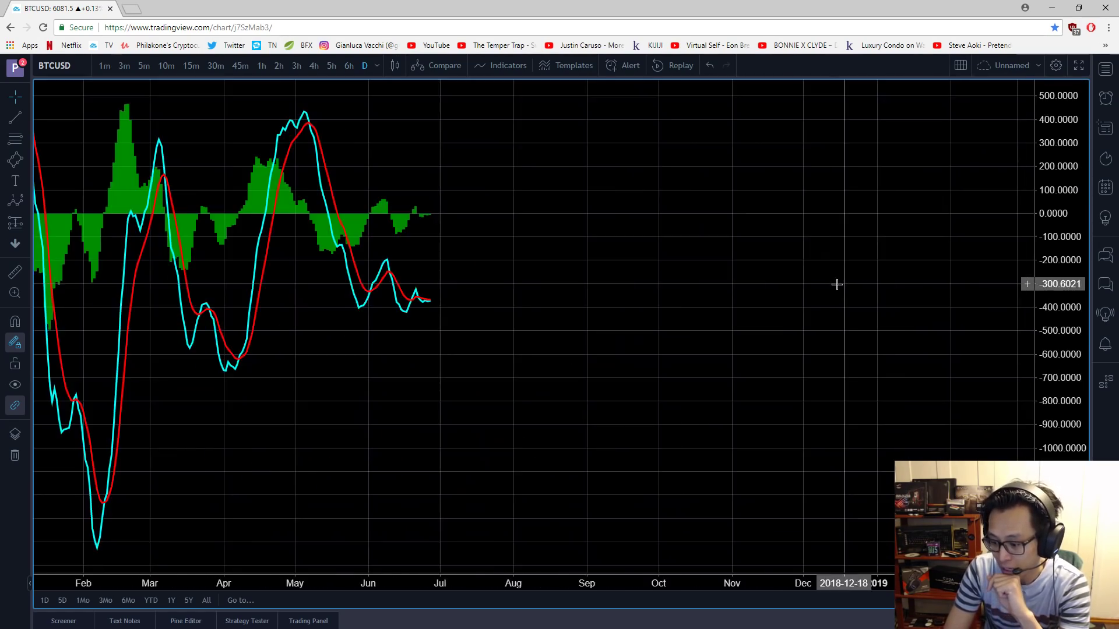
drag(641, 271, 814, 290)
scroll(816, 290, up, 3)
scroll(507, 215, up, 1)
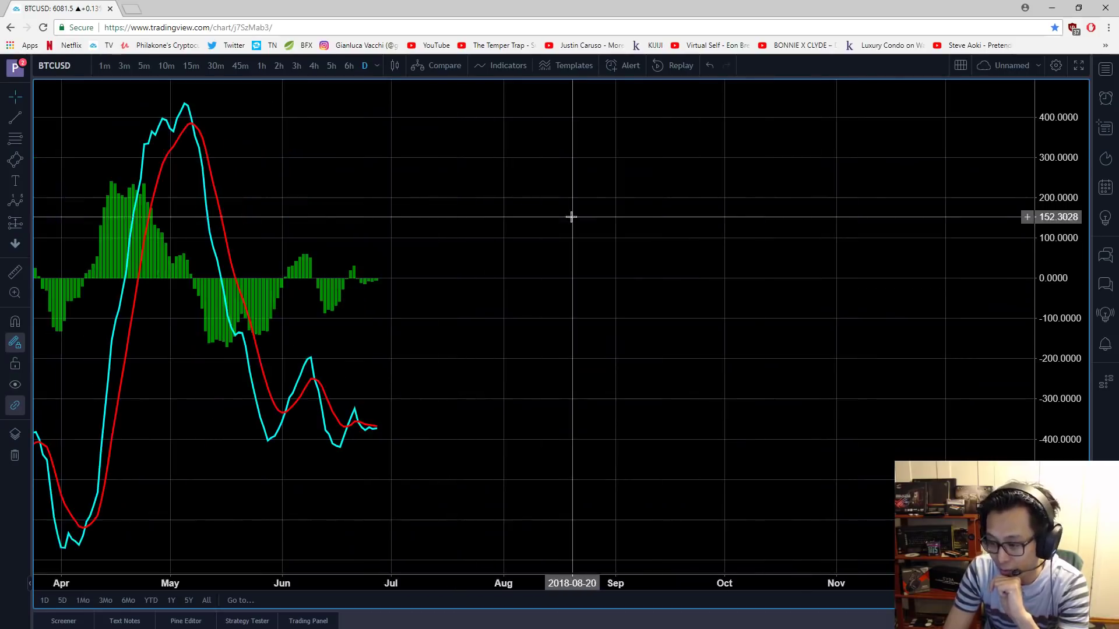
- Draw a rising trend line under the MACD histogram lows from about -142 on May 27 to about 40 in late July
click(27, 120)
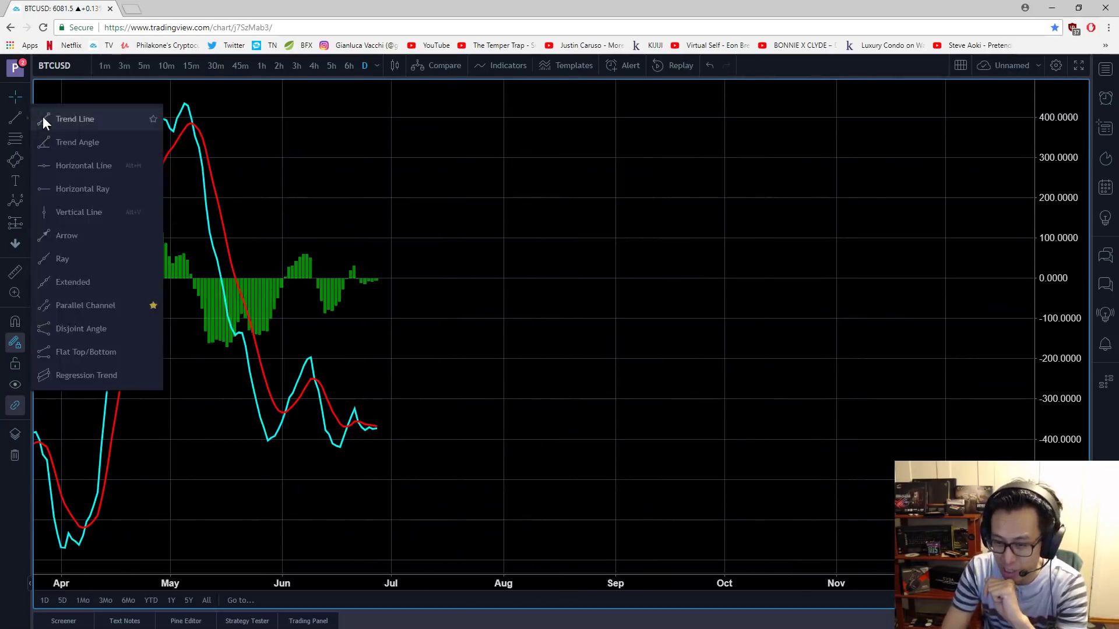
click(52, 117)
click(264, 336)
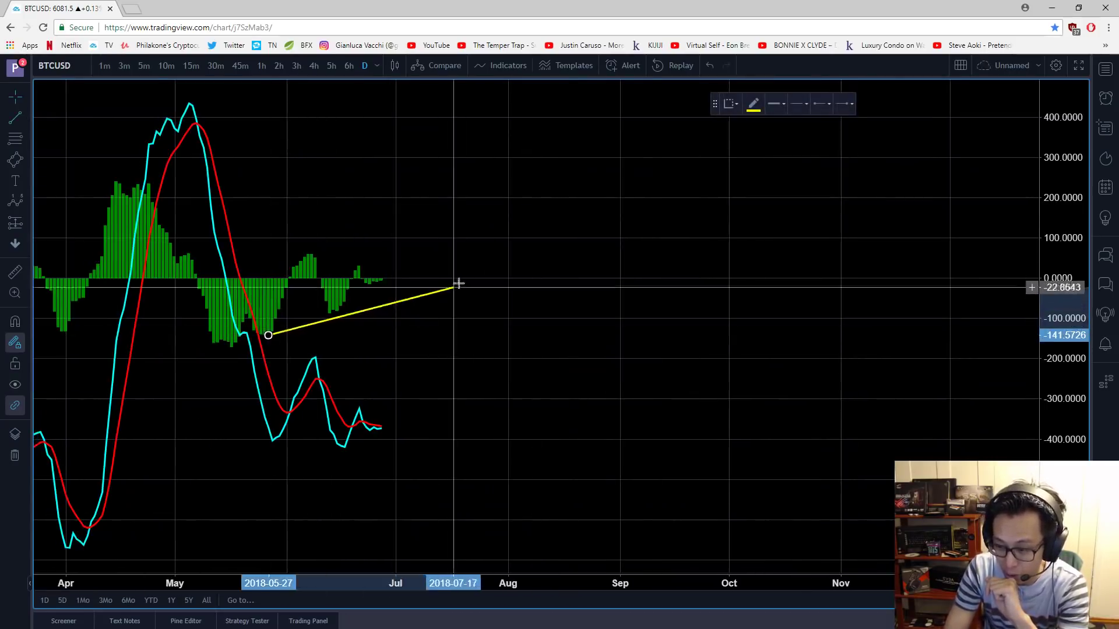
click(496, 261)
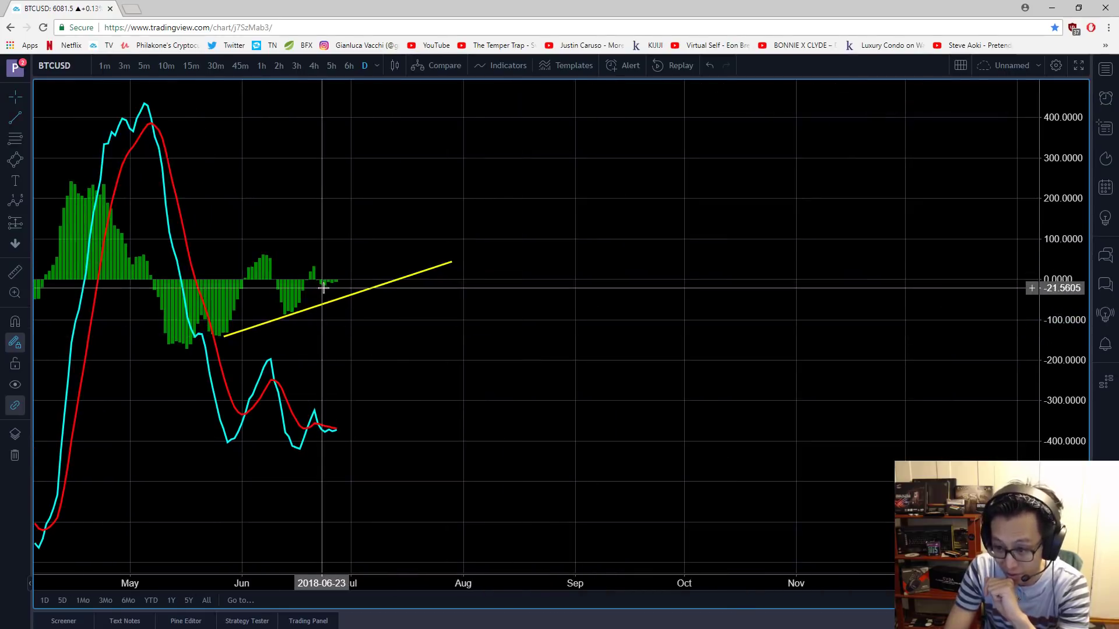
- Examine the rising lows on the daily MACD histogram and restore the RSI and price panes
drag(475, 394, 635, 404)
right_click(645, 404)
drag(551, 400, 610, 403)
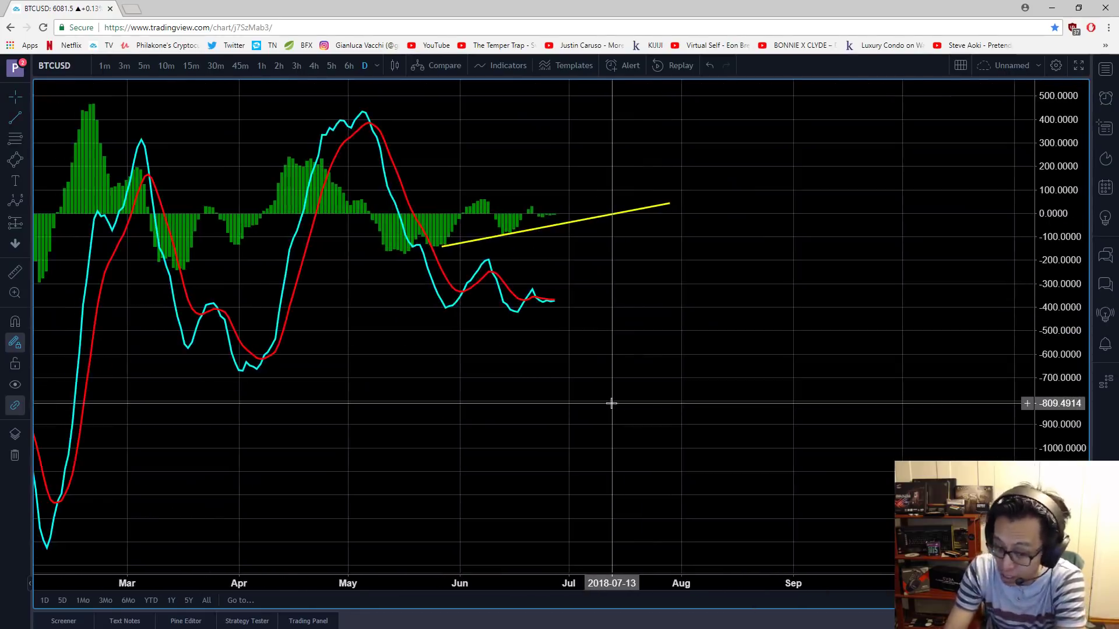
scroll(689, 352, up, 3)
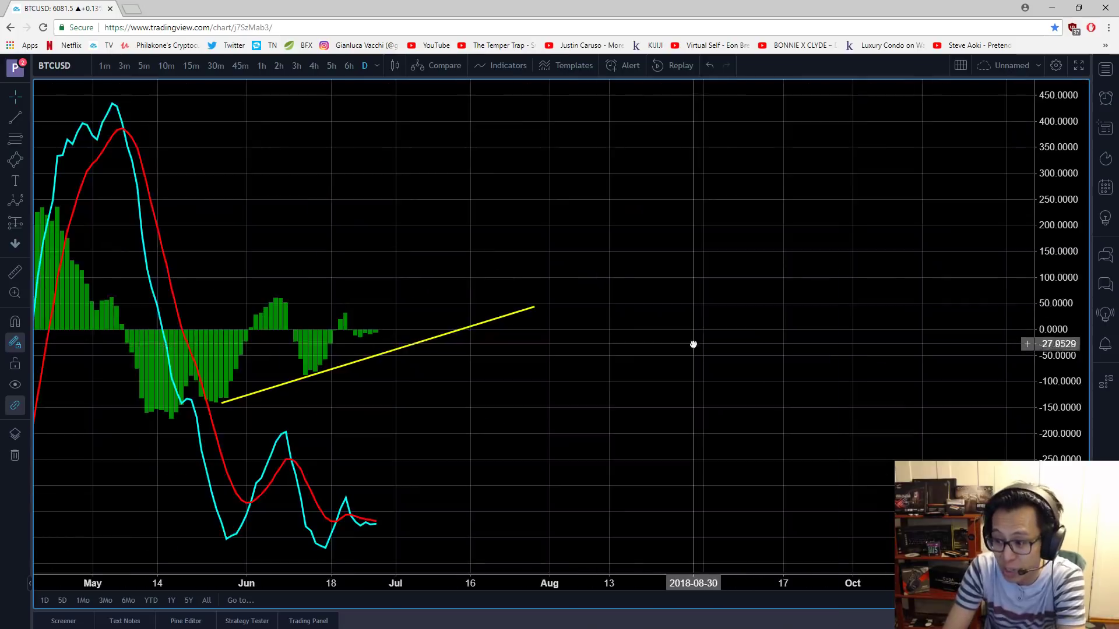
drag(692, 345, 704, 278)
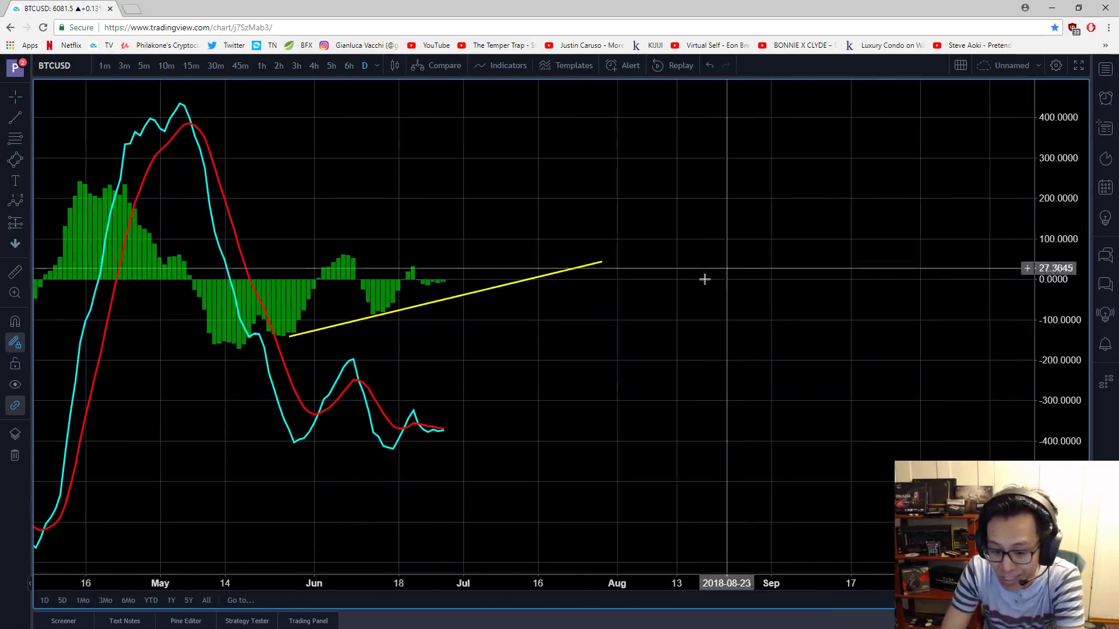
double_click(574, 378)
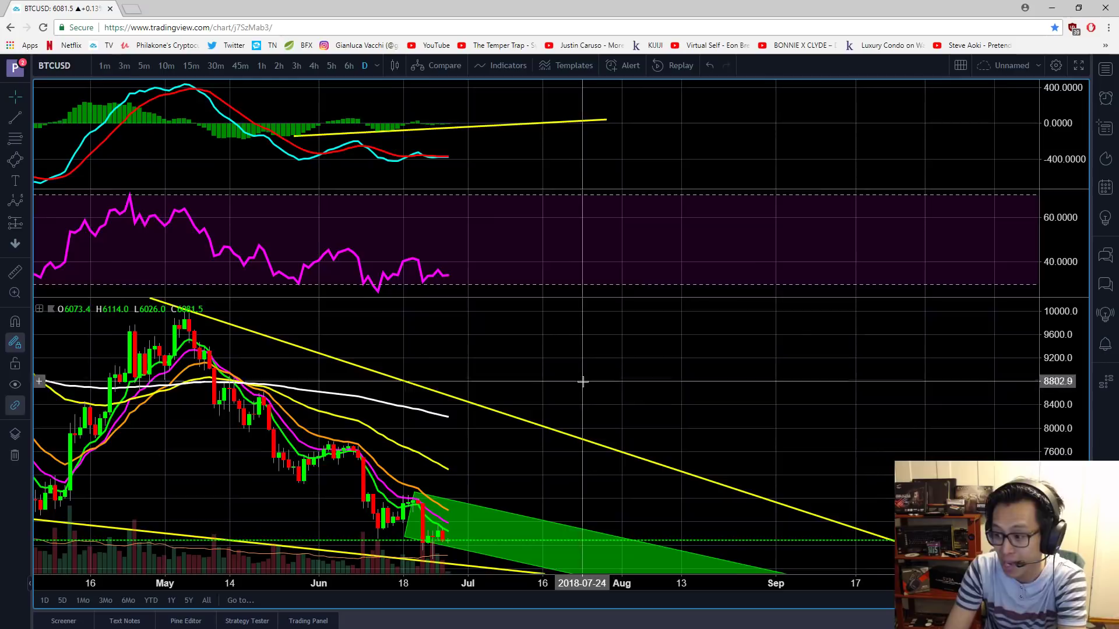
drag(517, 367, 484, 365)
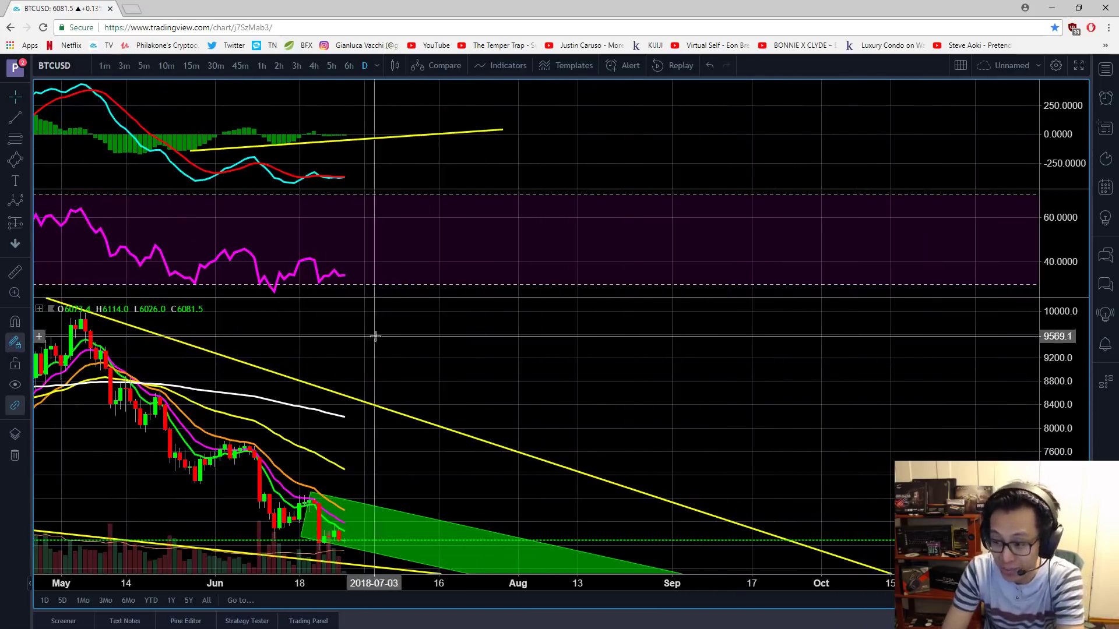
scroll(432, 327, down, 1)
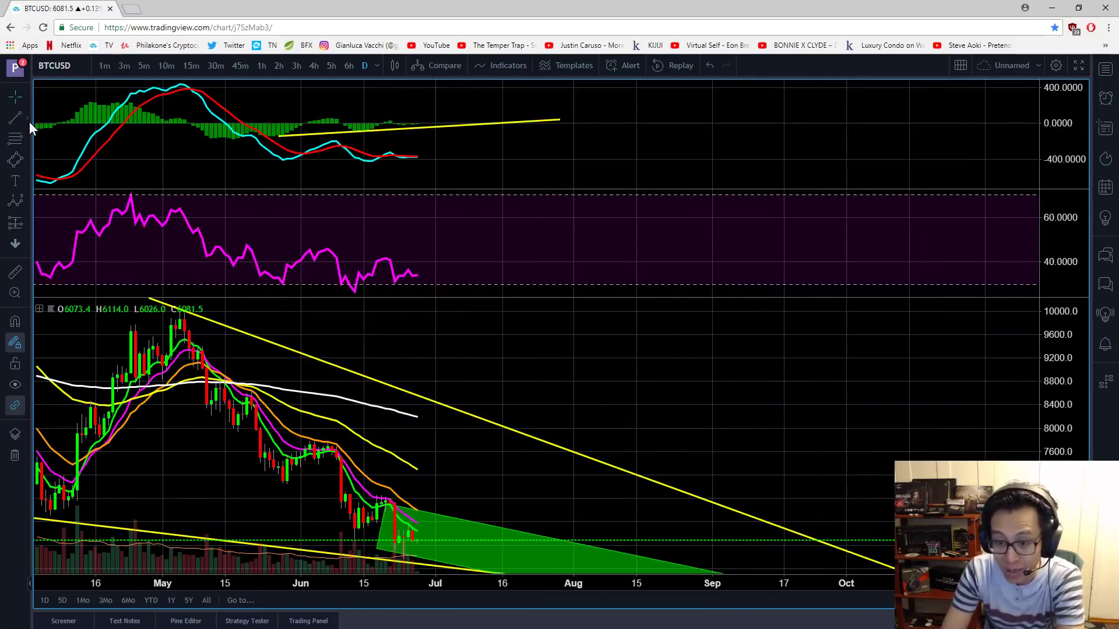
- Draw a rising trend line under the RSI lows from about 26 on June 11 to about 40 in mid-July
click(31, 128)
click(53, 120)
click(345, 293)
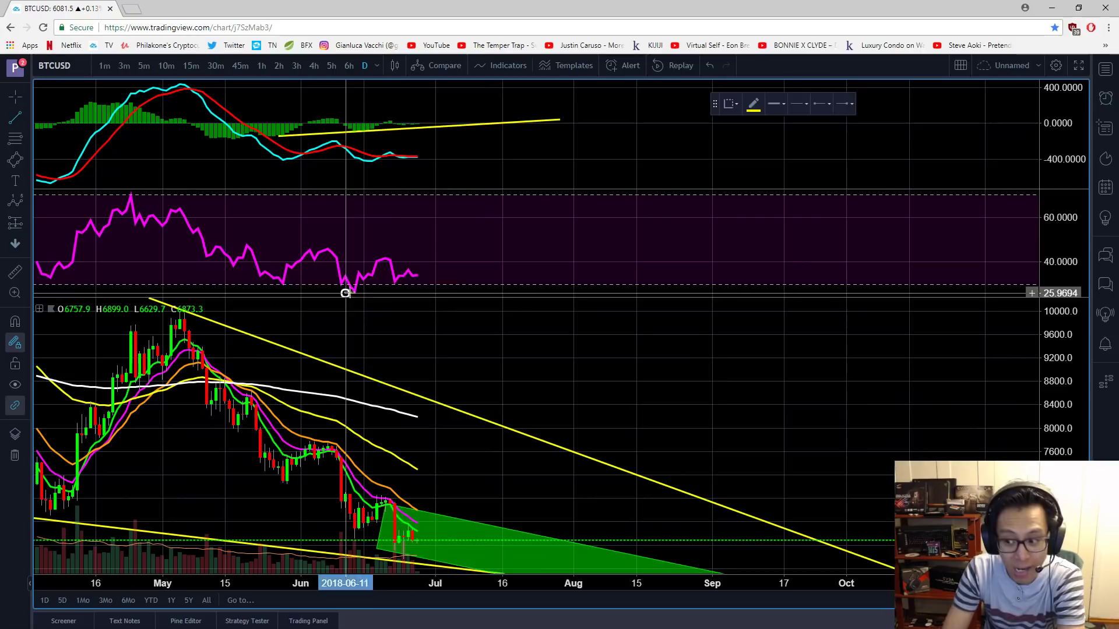
click(488, 262)
- Examine the RSI trend line against price on the daily chart and compare MACD and RSI on the 6-hour interval
right_click(689, 331)
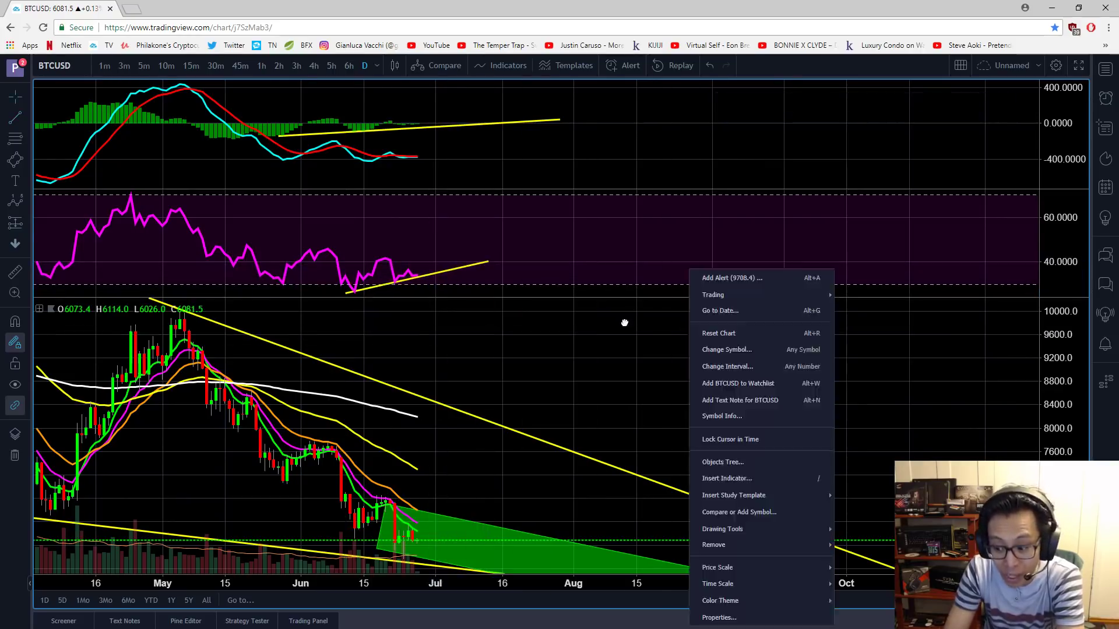
drag(625, 323, 561, 326)
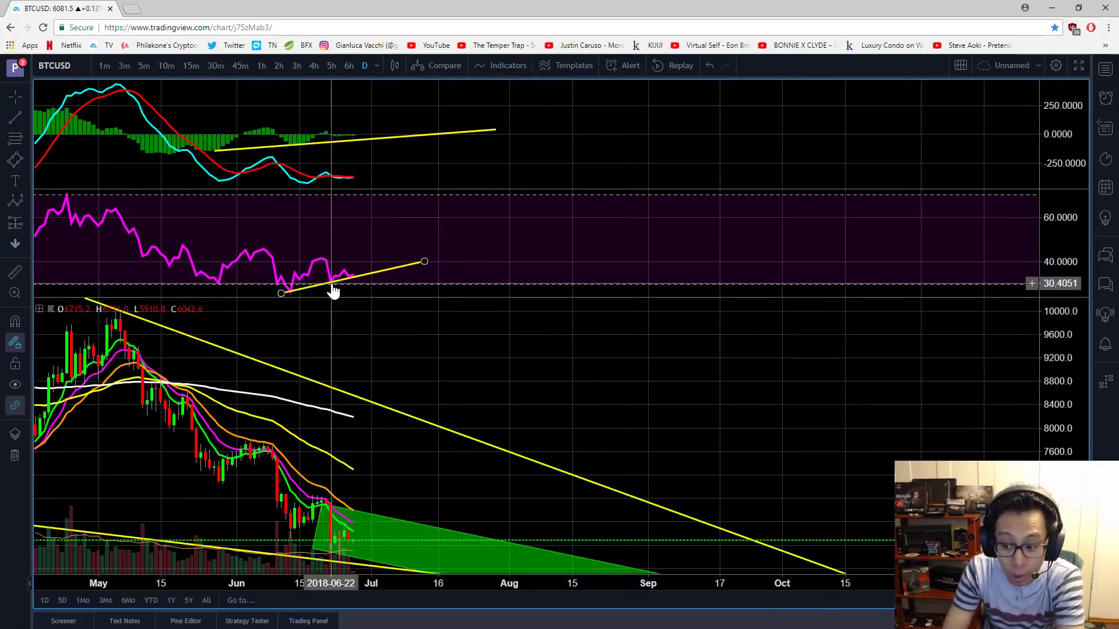
right_click(587, 360)
drag(585, 360, 657, 362)
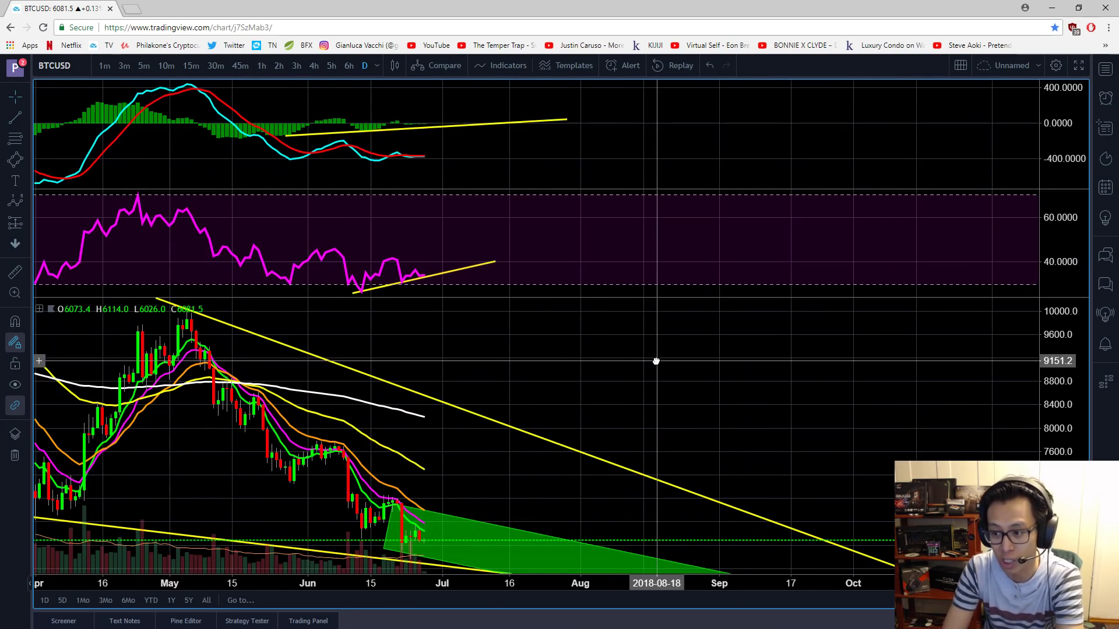
click(348, 66)
right_click(686, 202)
click(654, 136)
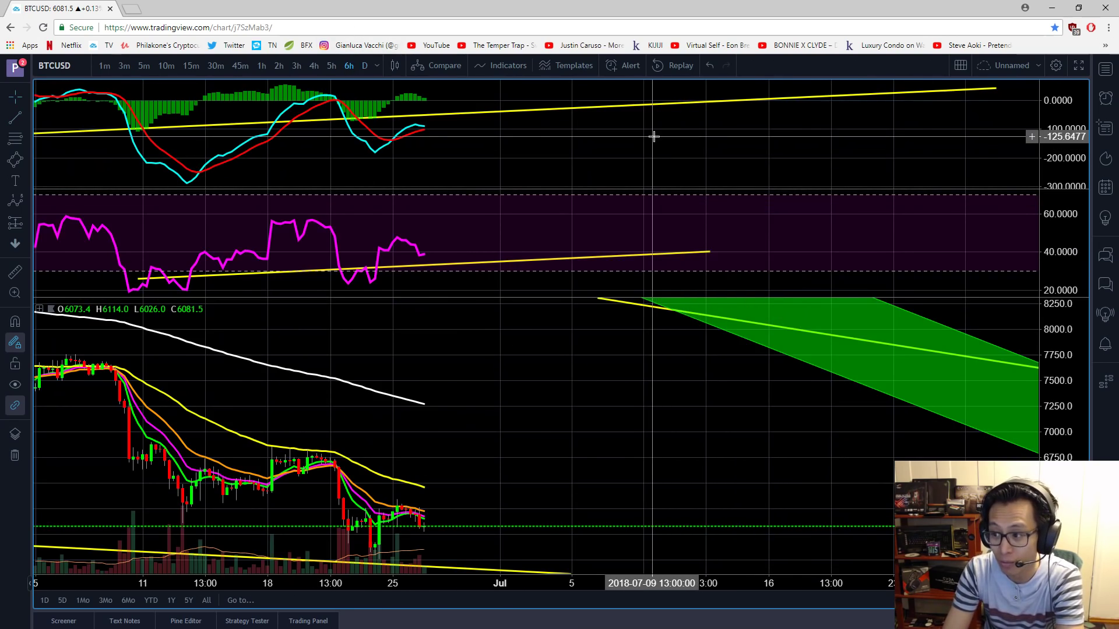
right_click(654, 160)
click(633, 155)
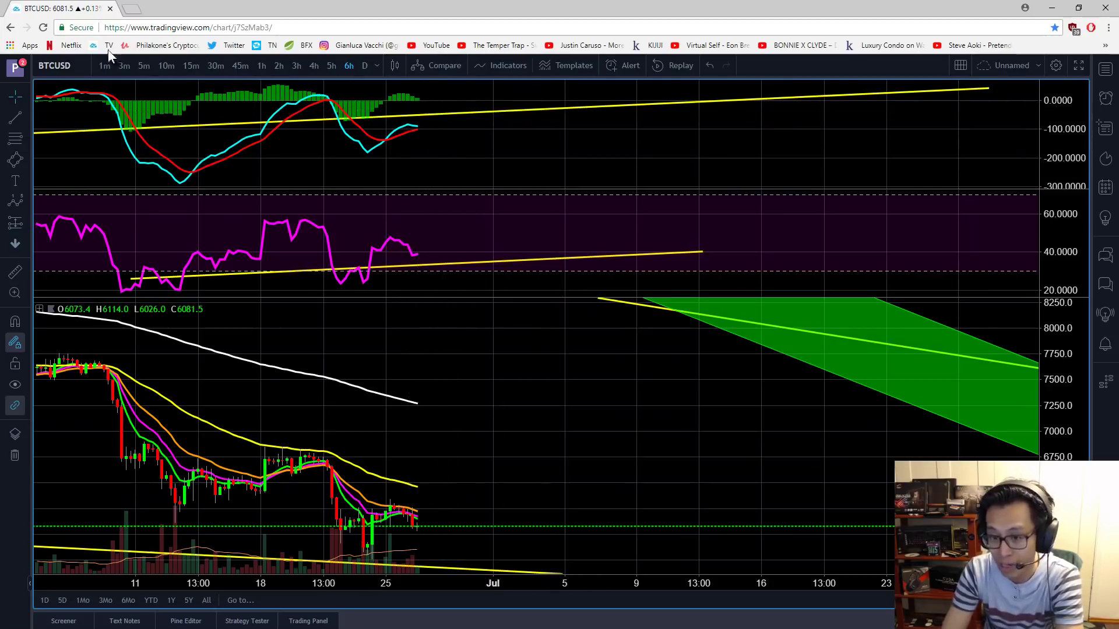
click(26, 120)
click(71, 117)
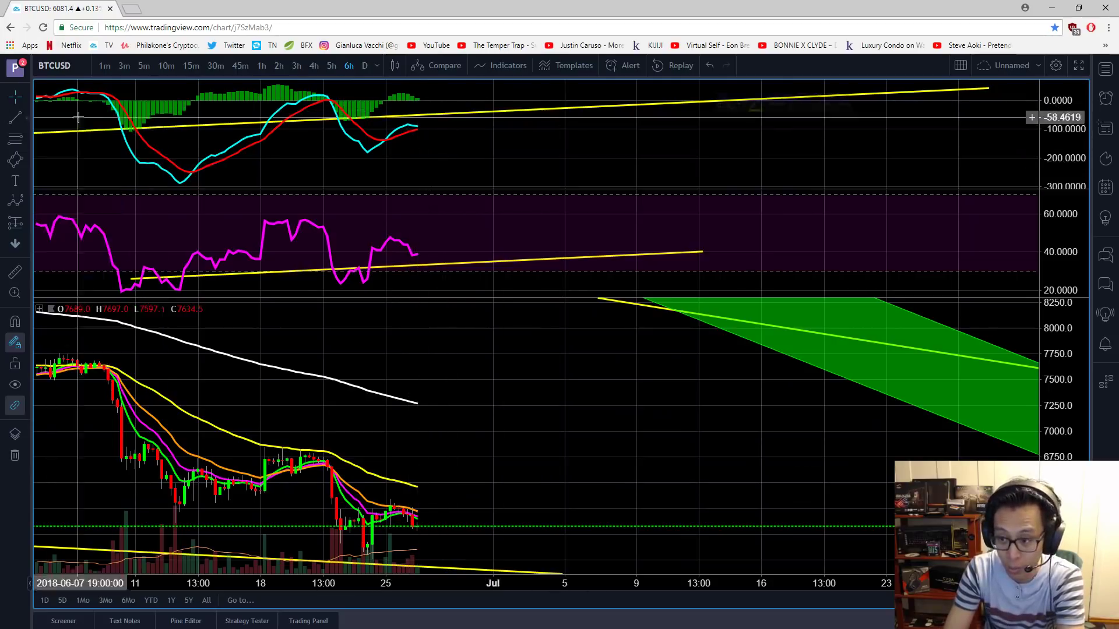
click(341, 119)
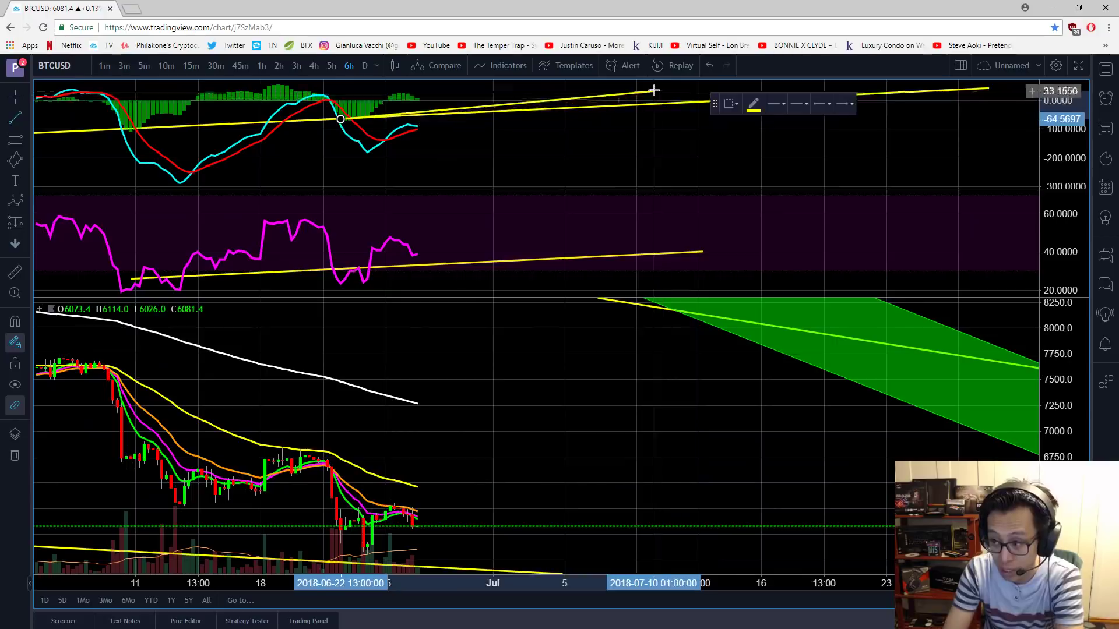
key(Escape)
right_click(489, 129)
drag(467, 143, 489, 138)
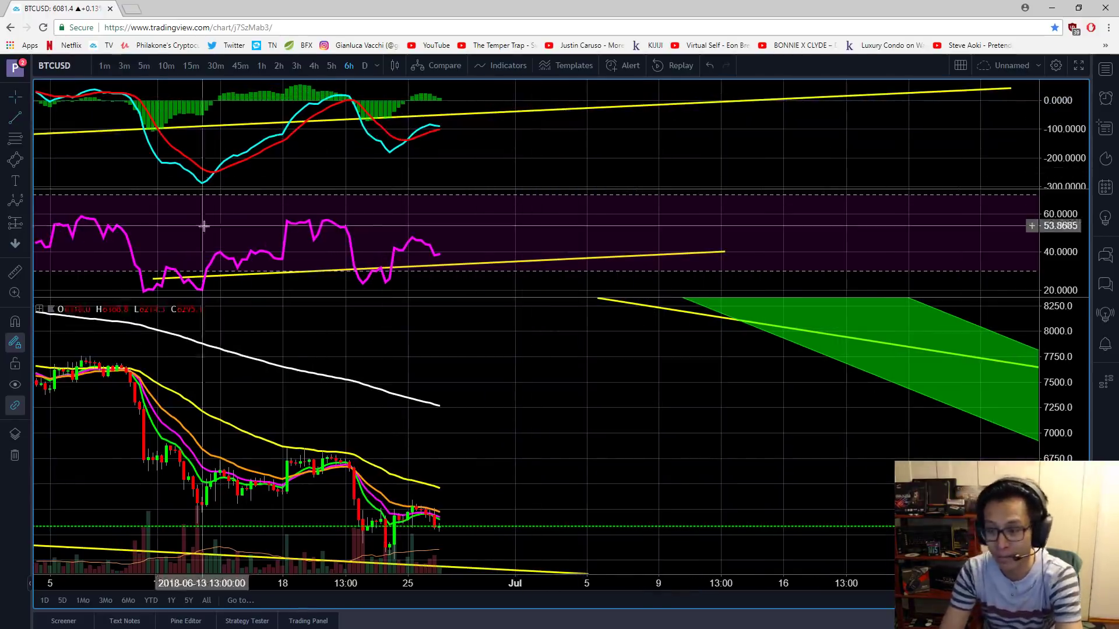
- Switch the chart to the 1-hour interval and maximize the price pane to show June's price action
click(262, 65)
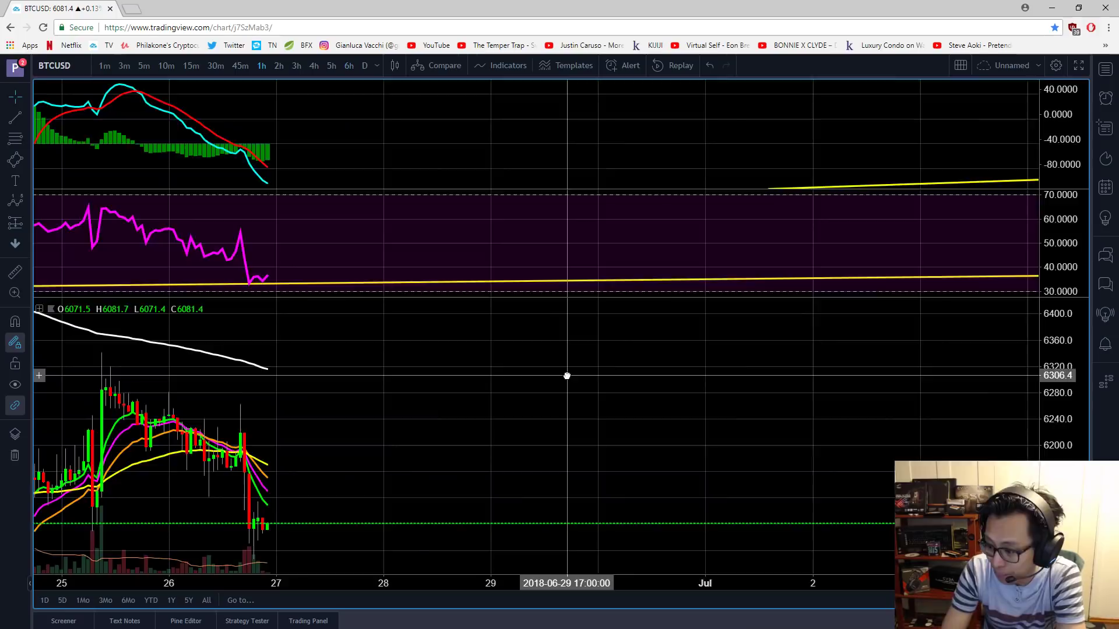
right_click(595, 369)
drag(586, 371, 429, 450)
scroll(430, 449, down, 10)
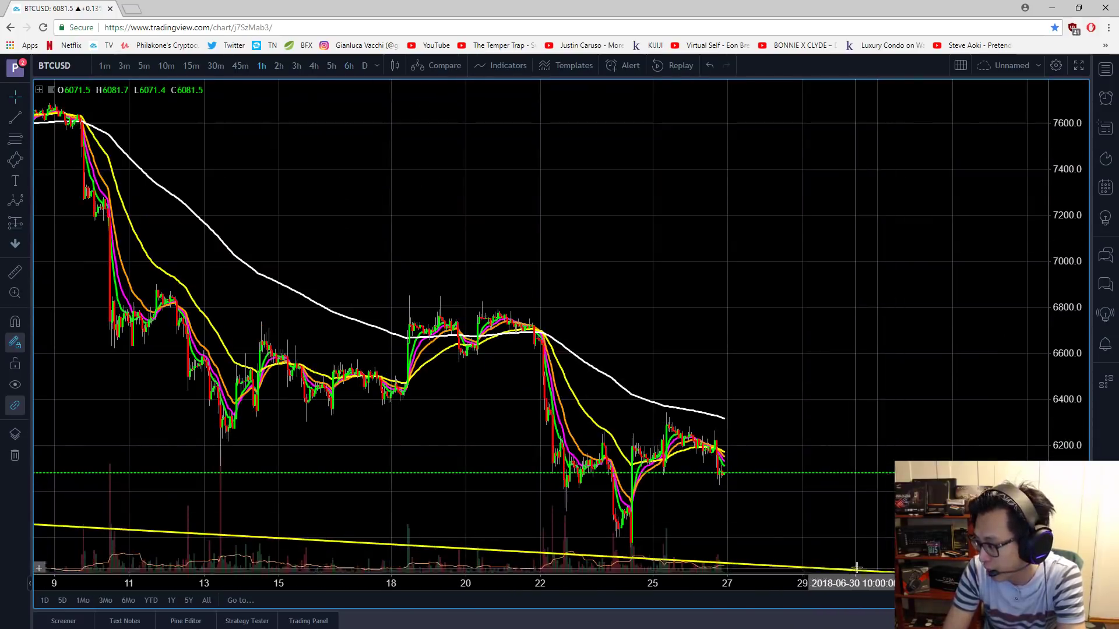
- Remove all drawing tools from the chart
right_click(853, 376)
drag(852, 377, 637, 145)
right_click(260, 163)
mouse_move(342, 442)
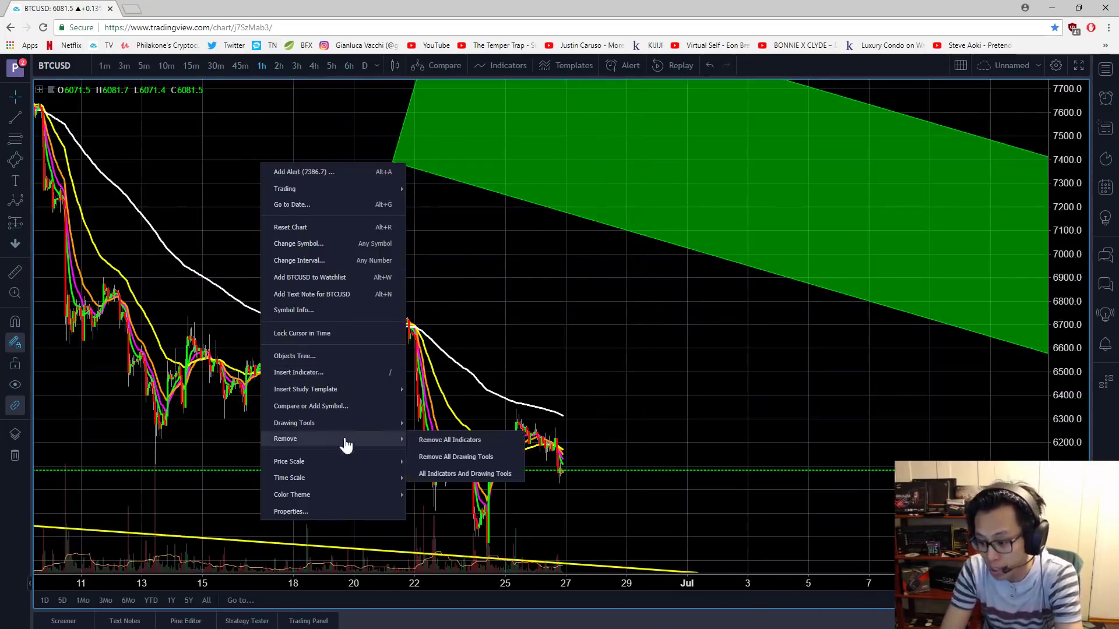
click(461, 458)
- Draw a steep trend line along the June sell-off from about 7,715 on June 9 to about 6,120 on June 13
scroll(558, 368, up, 3)
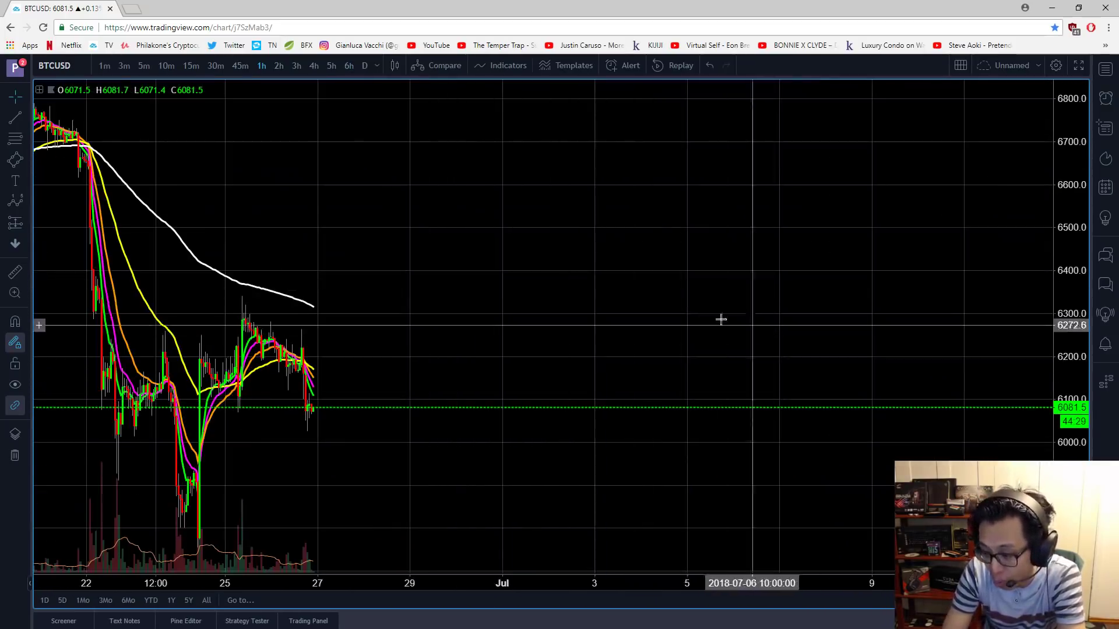
scroll(693, 297, down, 3)
scroll(693, 298, down, 5)
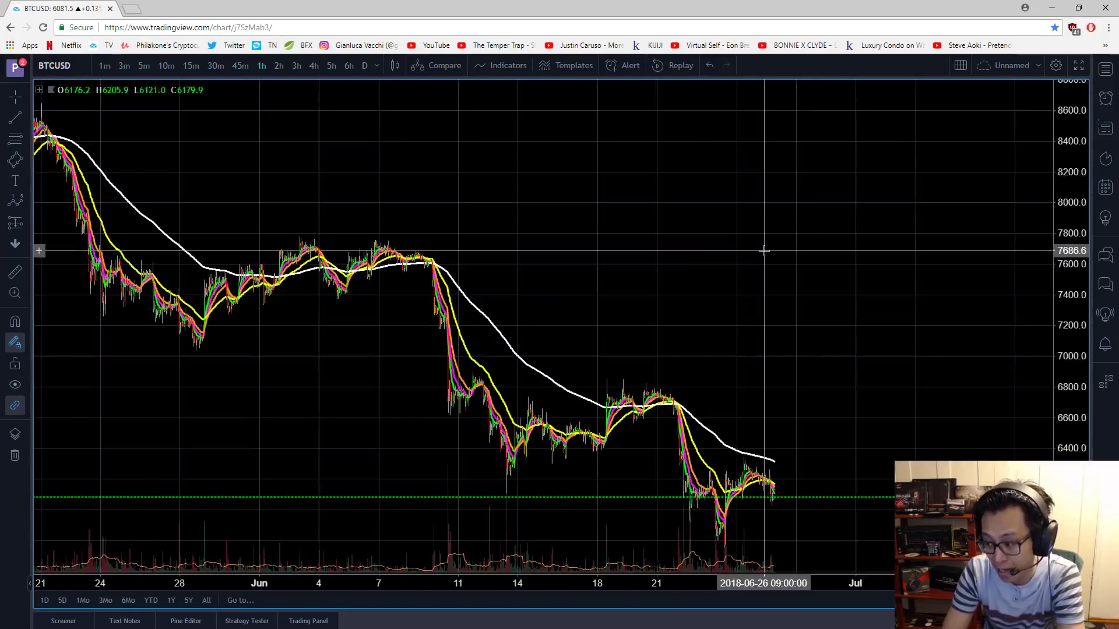
scroll(527, 236, up, 3)
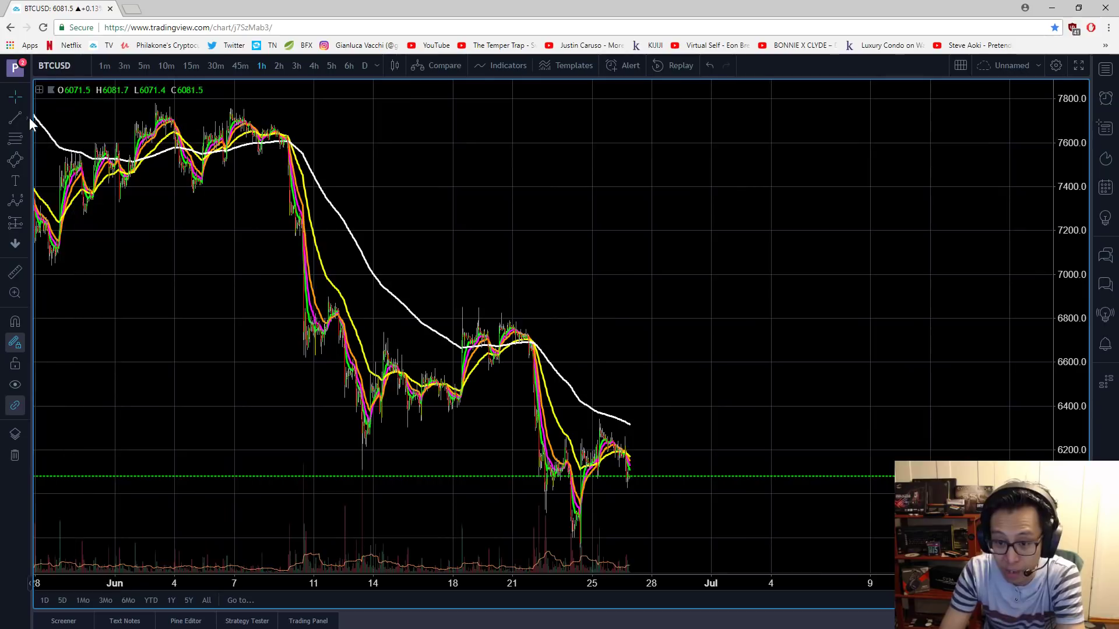
click(28, 118)
click(47, 119)
click(277, 117)
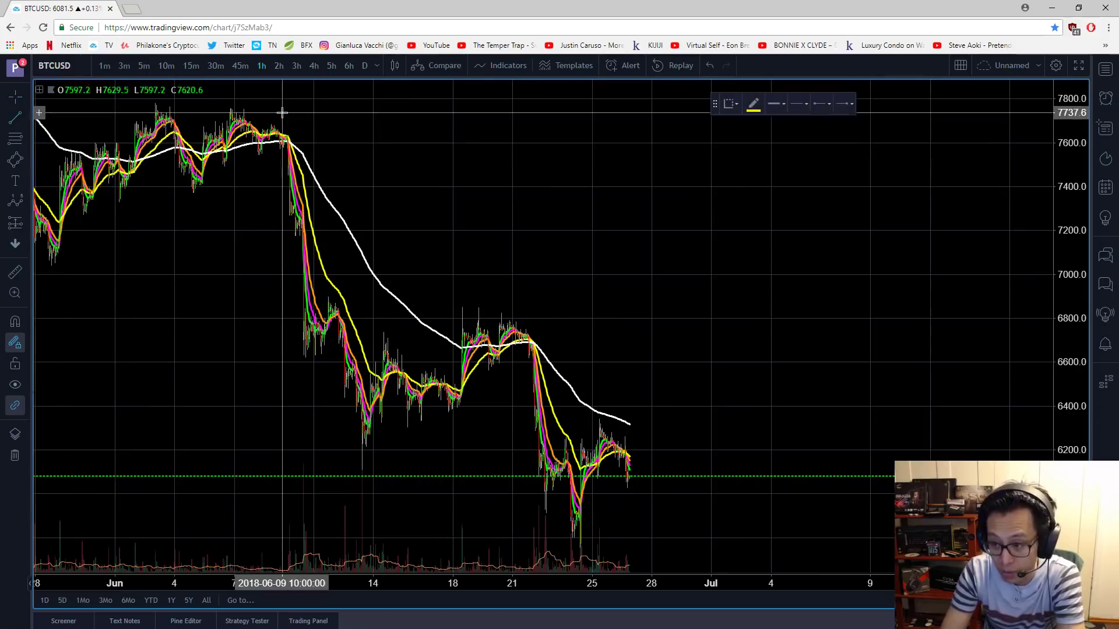
click(365, 468)
- Draw two converging rising trend lines: lower from the June 13 low to about 7,203 on June 30, upper from about 6,606 to about 7,042
click(365, 468)
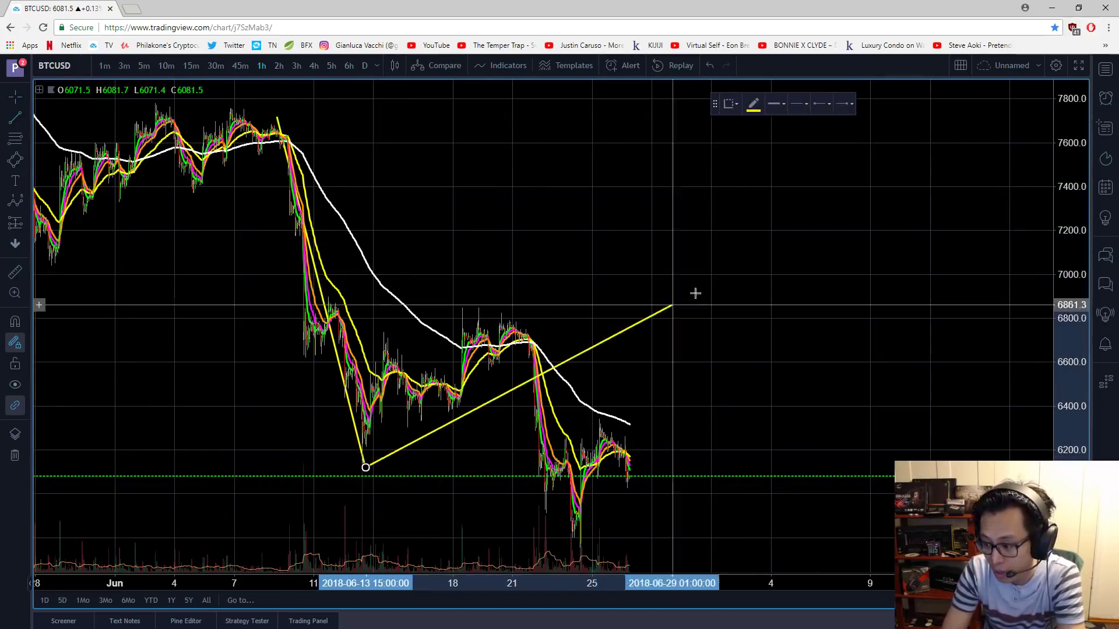
click(710, 246)
click(350, 361)
click(665, 266)
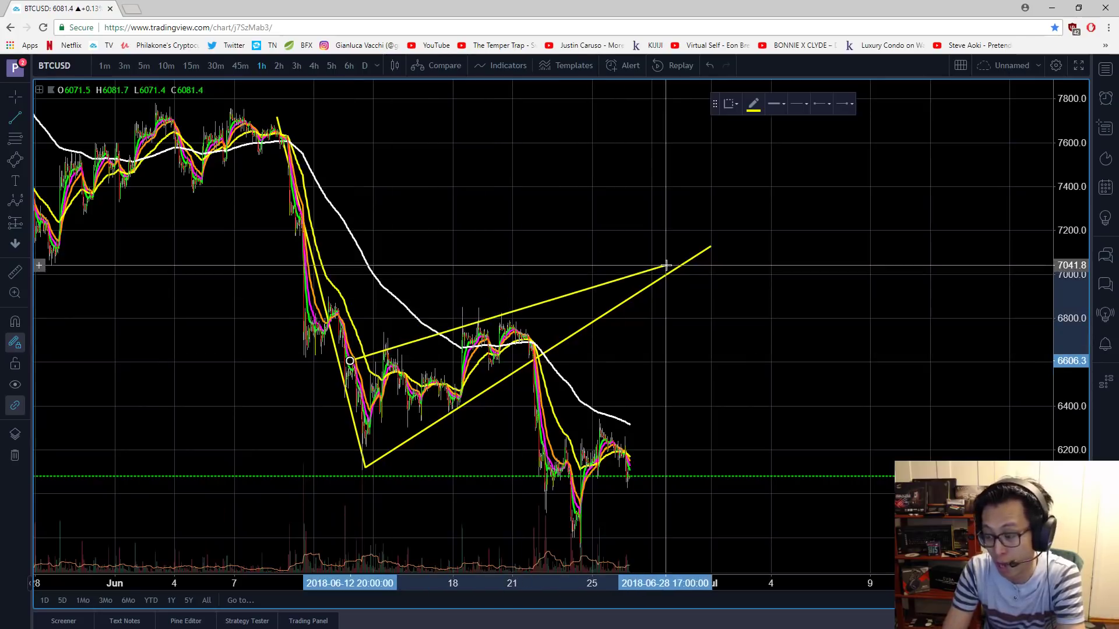
drag(367, 468, 365, 446)
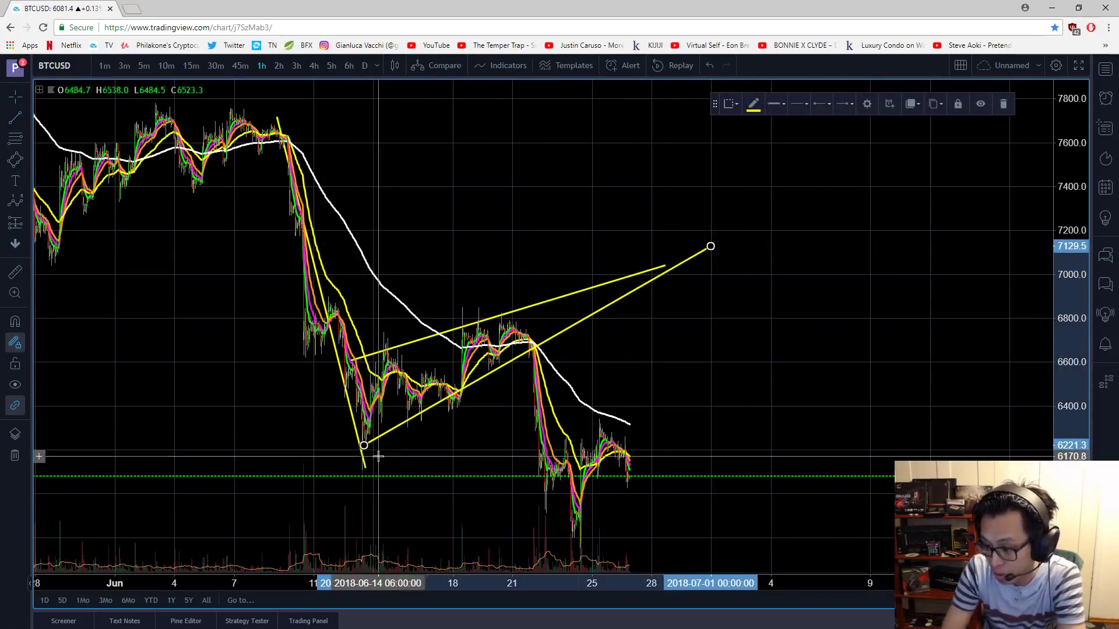
drag(757, 387, 534, 227)
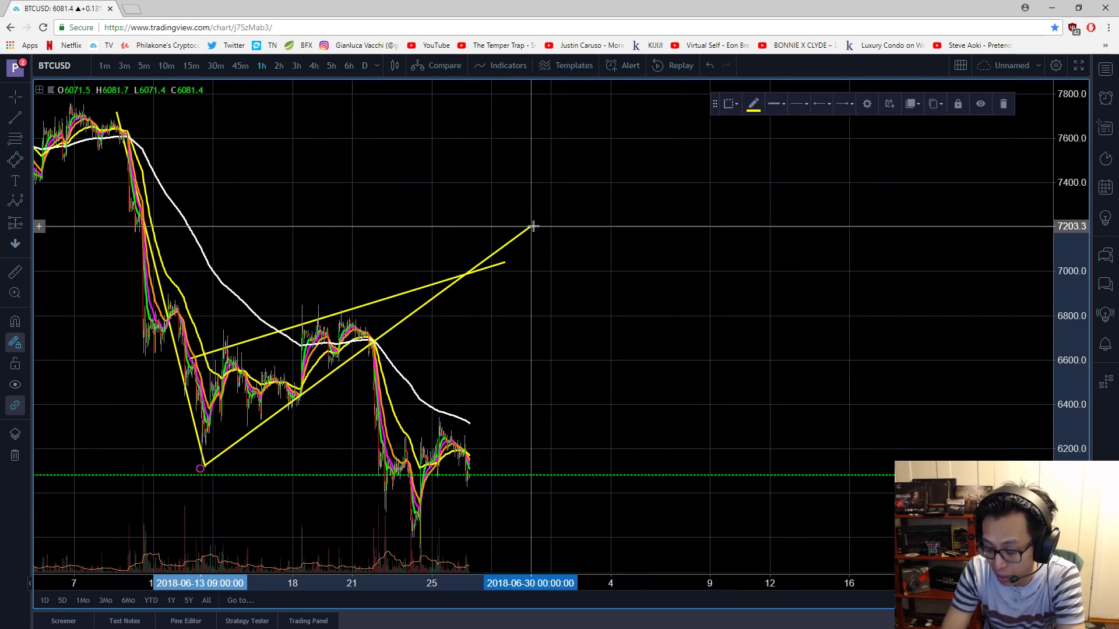
- Examine the hourly price drop below the lower trend line on June 22 and the price action since
drag(595, 331, 844, 352)
scroll(839, 354, up, 6)
right_click(467, 237)
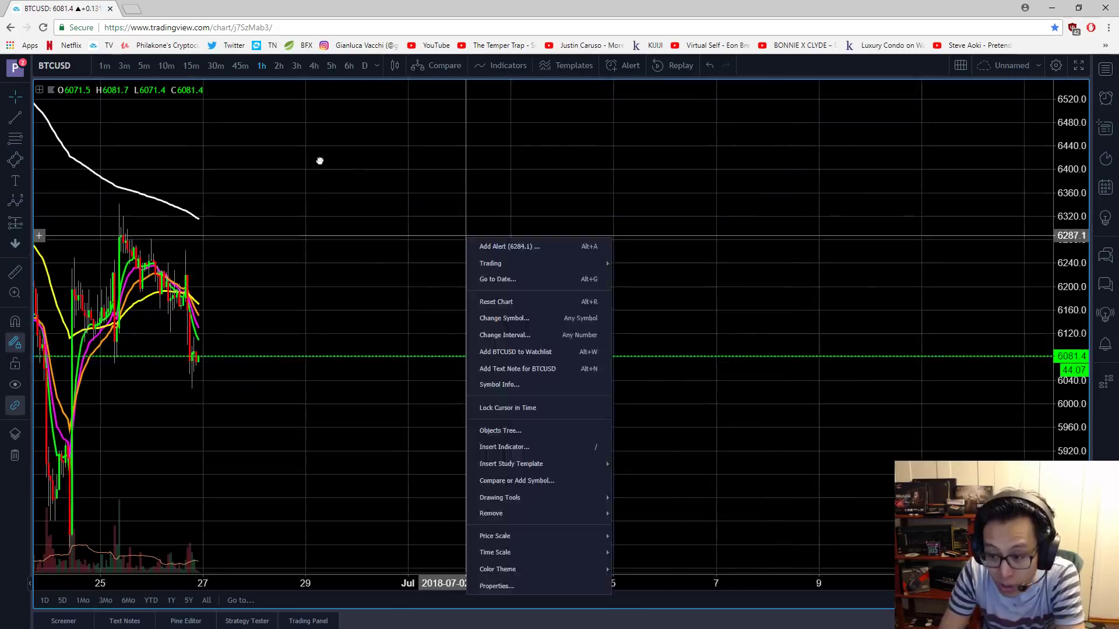
drag(466, 235, 790, 247)
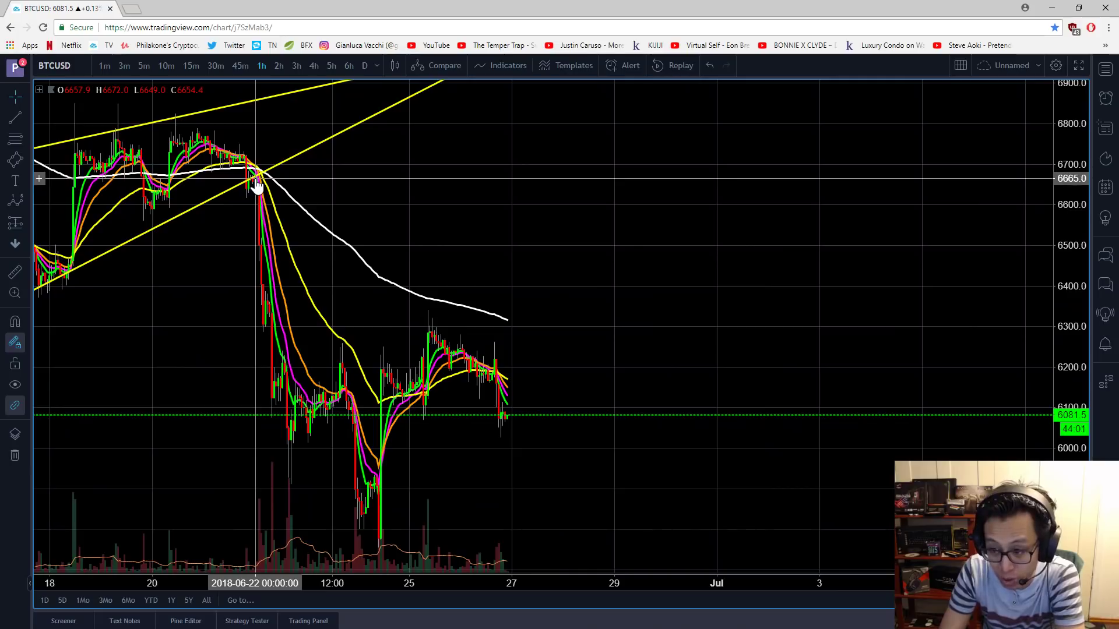
right_click(456, 185)
drag(454, 201, 447, 202)
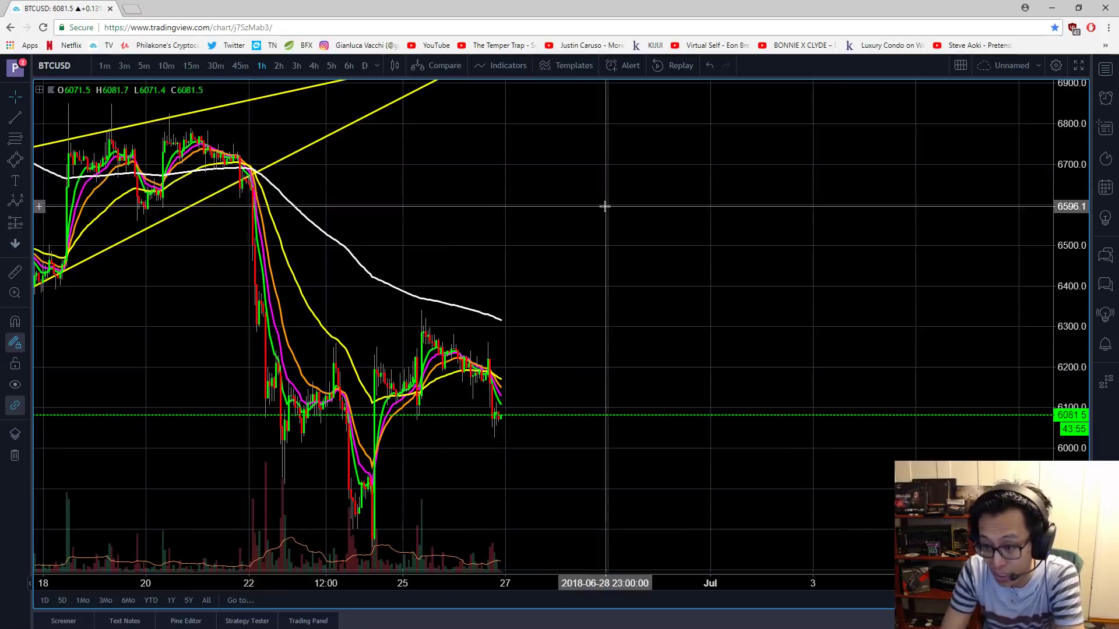
- Compare the rising pattern between the two June trend lines with the hourly BTCUSD candles up to June 27
drag(452, 208, 641, 207)
scroll(641, 208, down, 2)
drag(411, 416, 397, 417)
scroll(397, 417, right, 3)
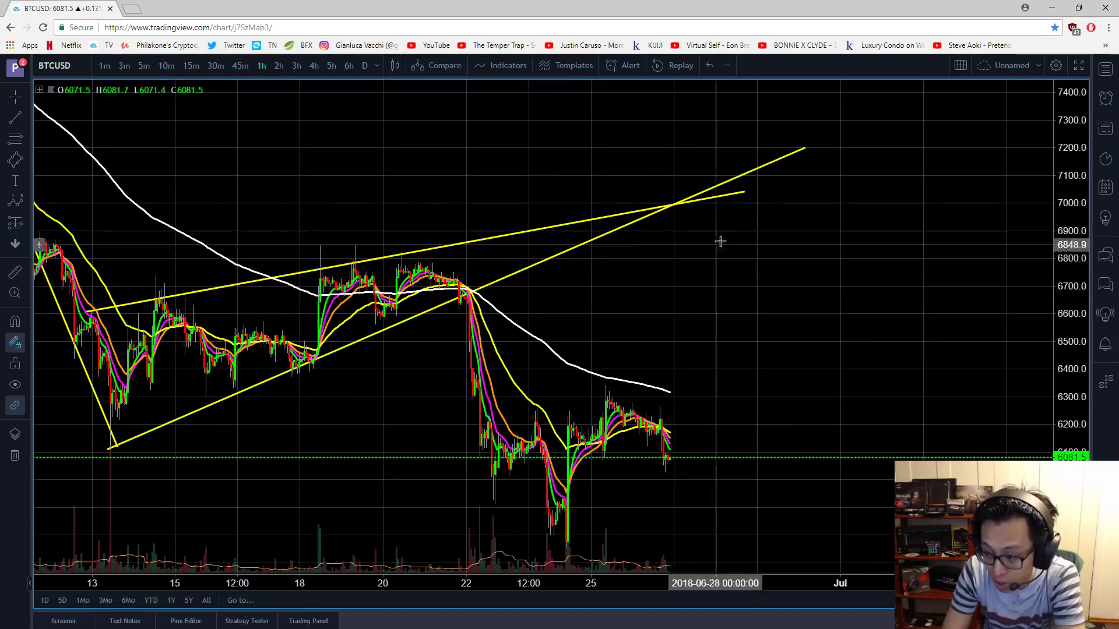
drag(719, 240, 644, 270)
scroll(645, 270, up, 2)
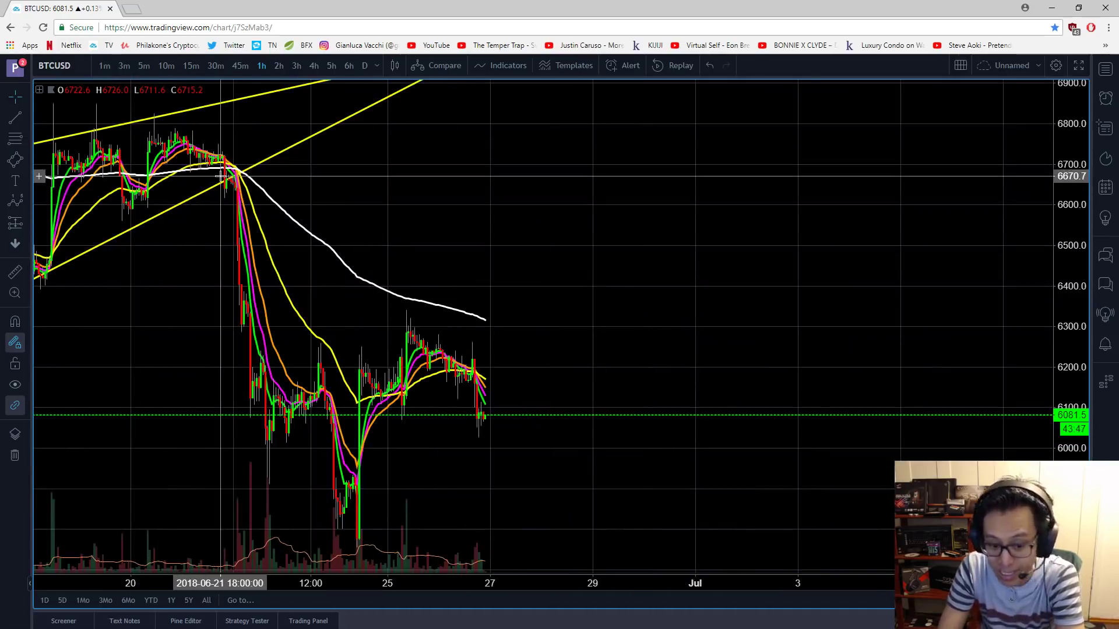
right_click(586, 207)
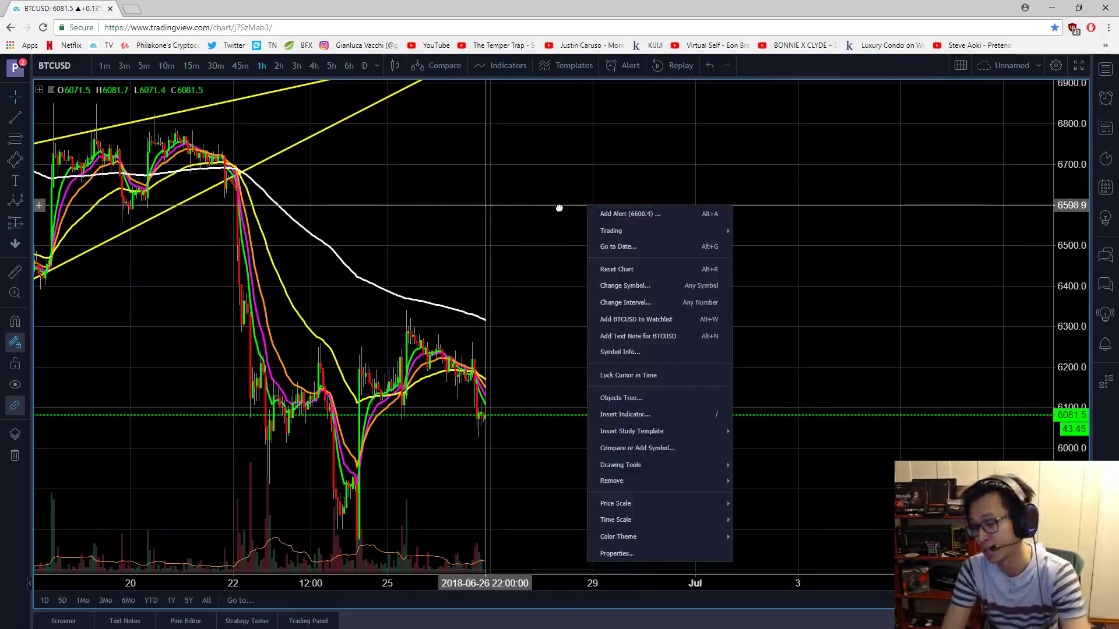
drag(627, 208, 664, 304)
scroll(769, 298, down, 2)
right_click(769, 297)
scroll(668, 303, up, 3)
right_click(669, 303)
drag(551, 252, 655, 254)
scroll(655, 254, up, 2)
right_click(661, 241)
click(603, 209)
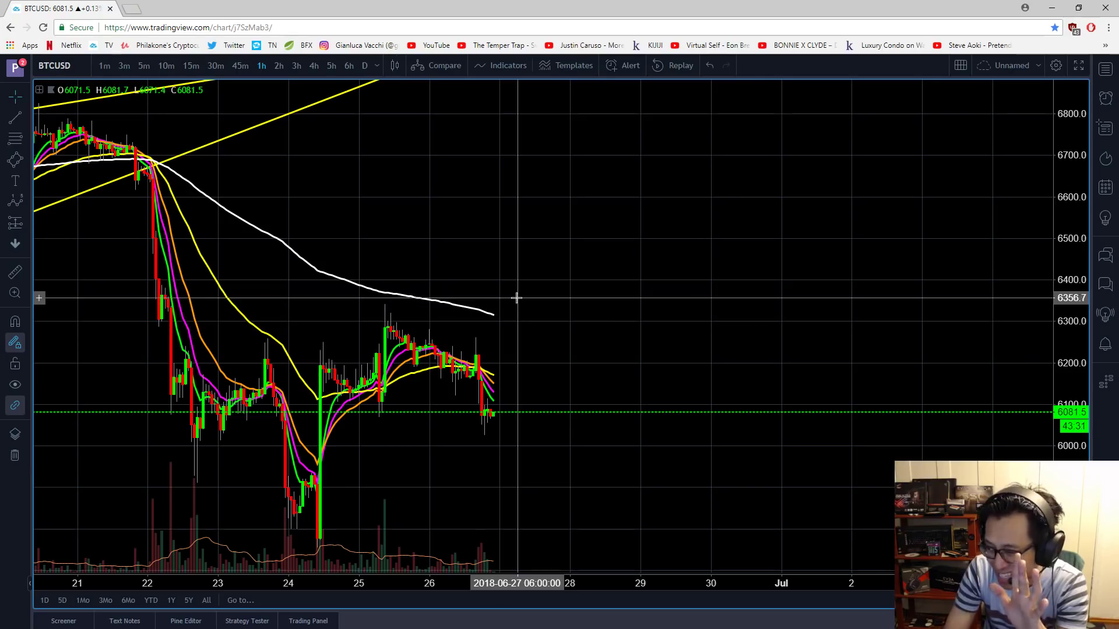
shift+click(290, 325)
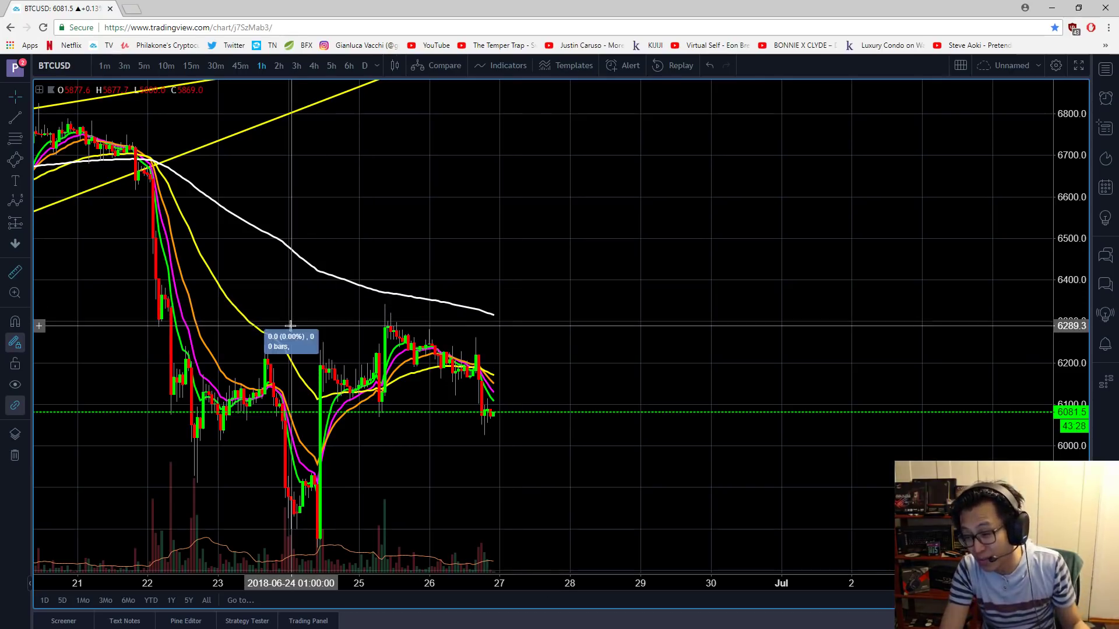
click(854, 302)
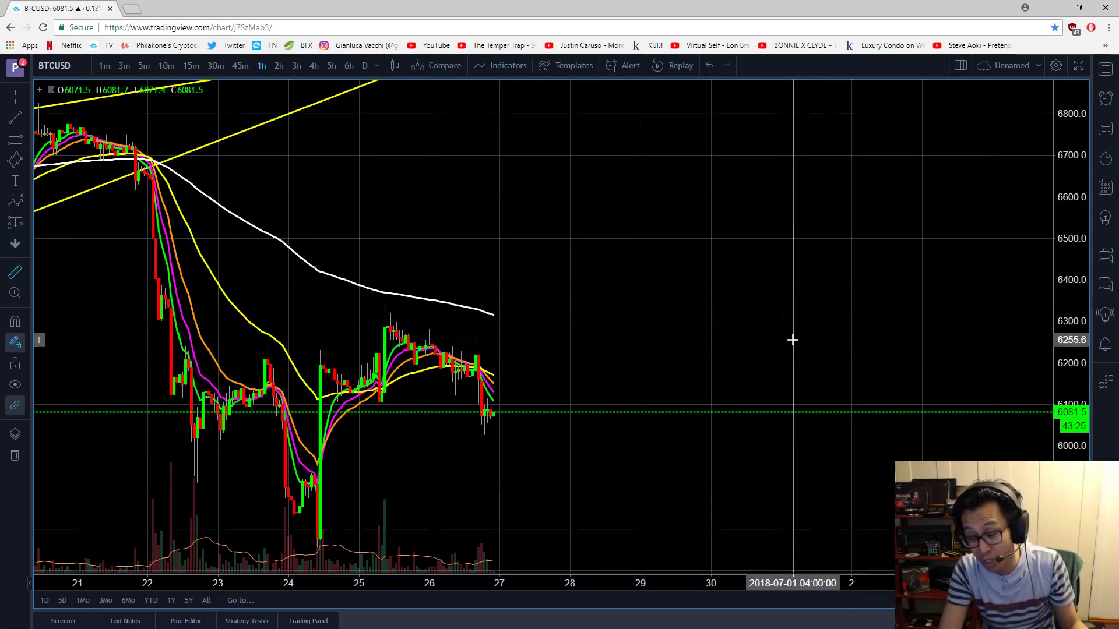
drag(789, 335, 709, 303)
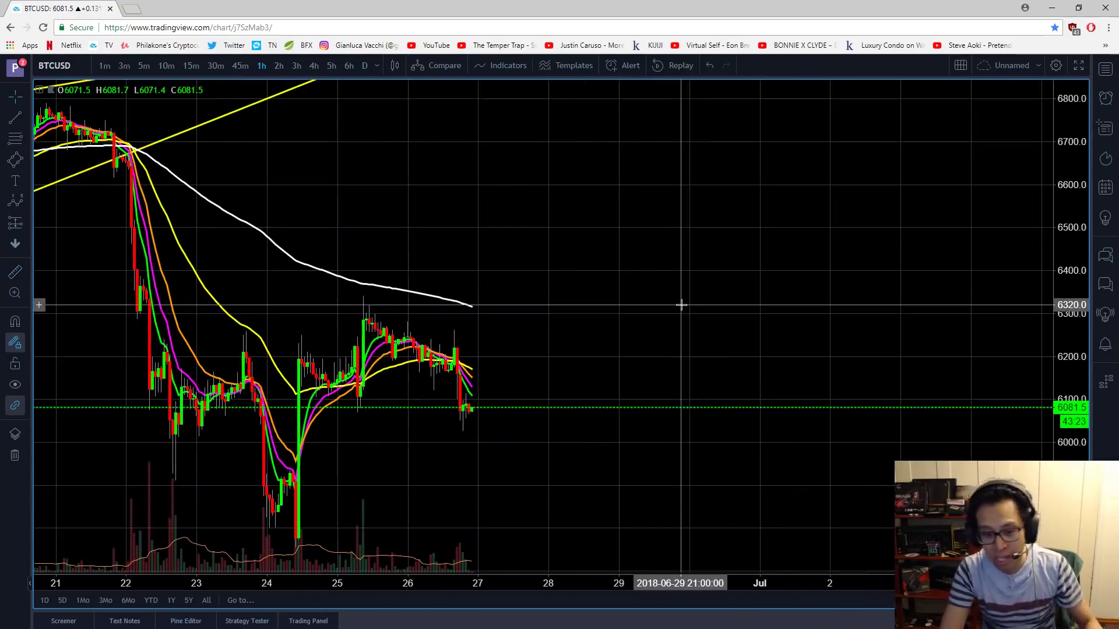
right_click(681, 302)
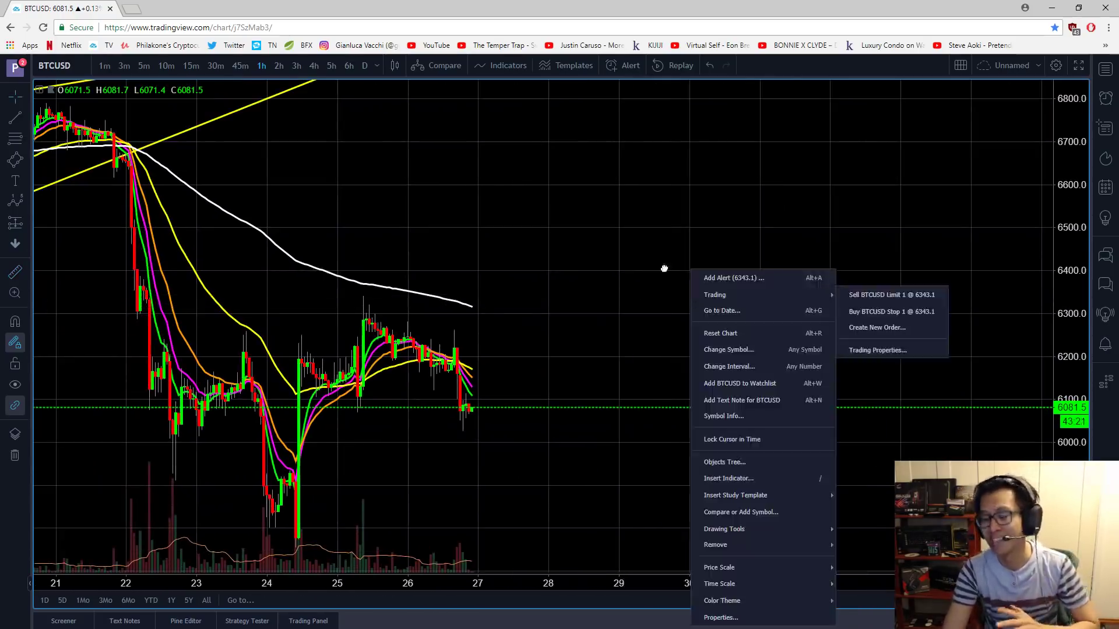
drag(690, 288, 686, 327)
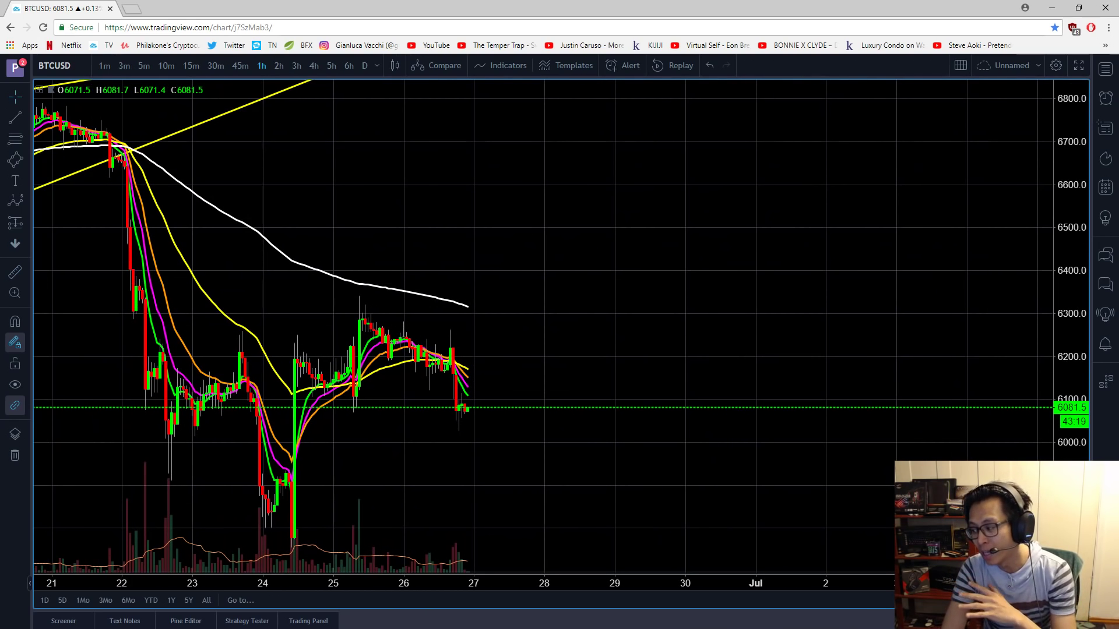
- Restore the eight-chart layout and examine the EOSUSD hourly price action from June 25 to 27
click(1077, 601)
right_click(127, 197)
drag(133, 198, 316, 230)
right_click(405, 222)
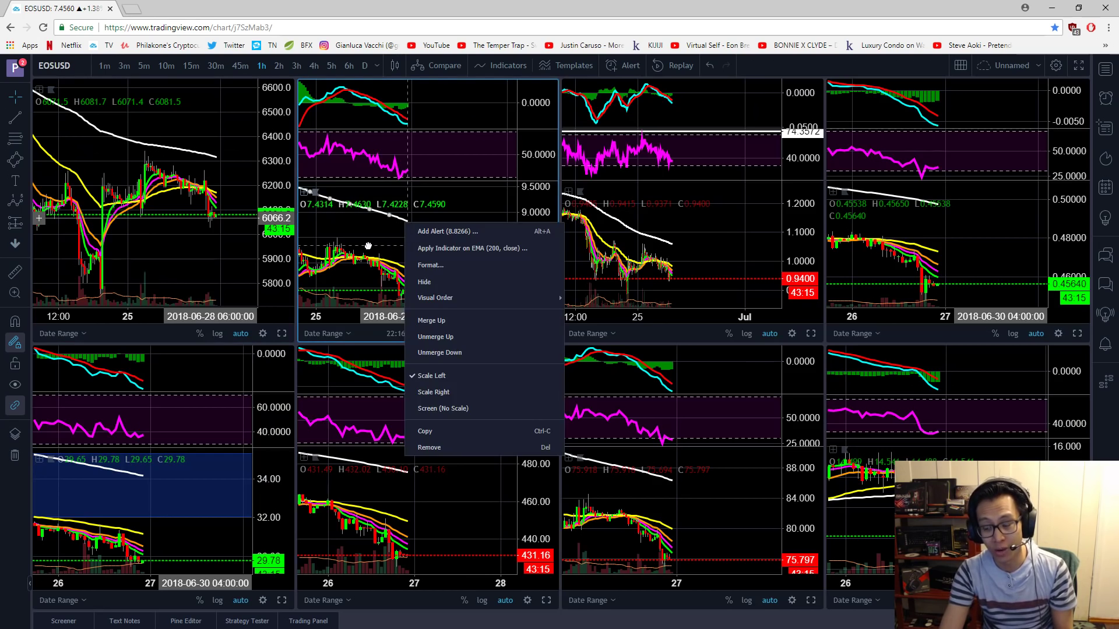
click(367, 245)
scroll(493, 276, down, 2)
double_click(451, 245)
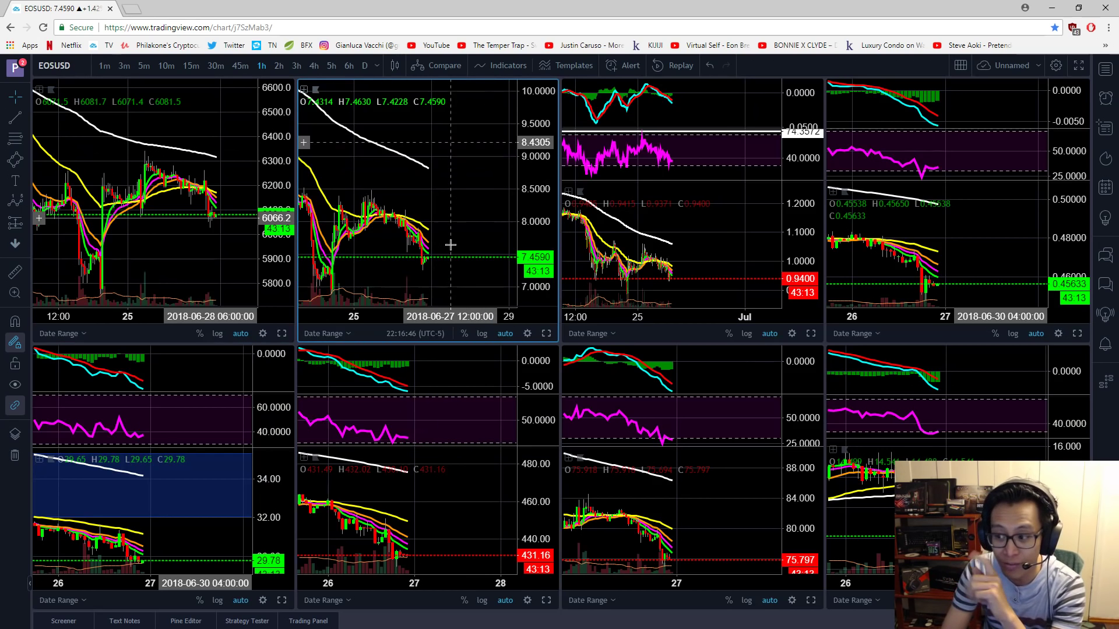
scroll(350, 227, up, 2)
scroll(201, 228, up, 6)
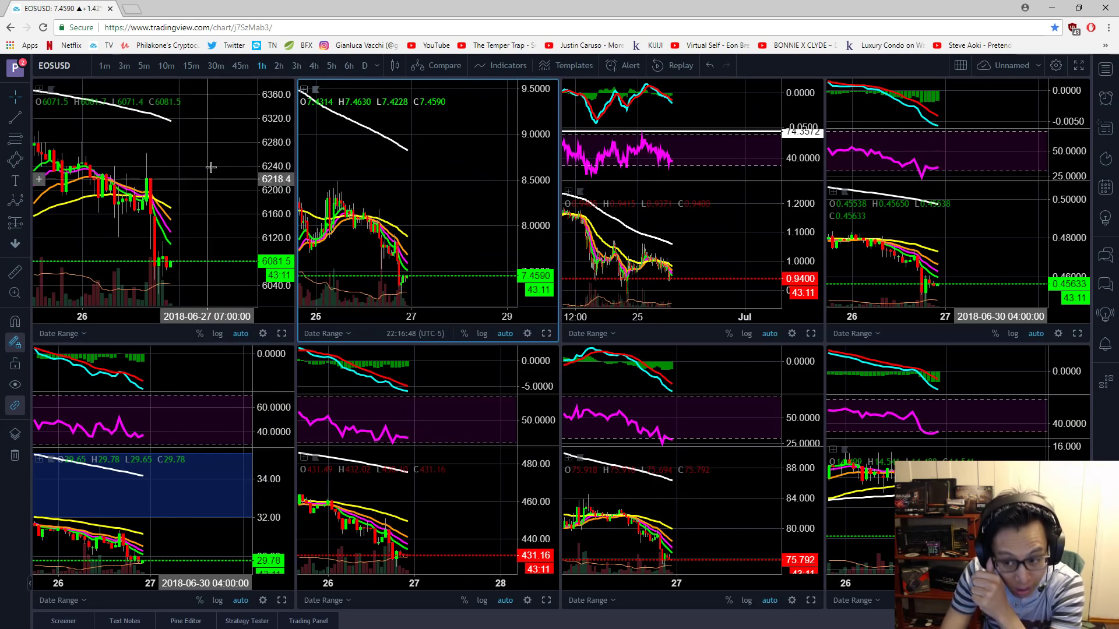
- Compare the charts on the 30-minute and 3-hour intervals, then examine BTCUSD's June 26 drop on the 1-hour interval
drag(209, 168, 203, 169)
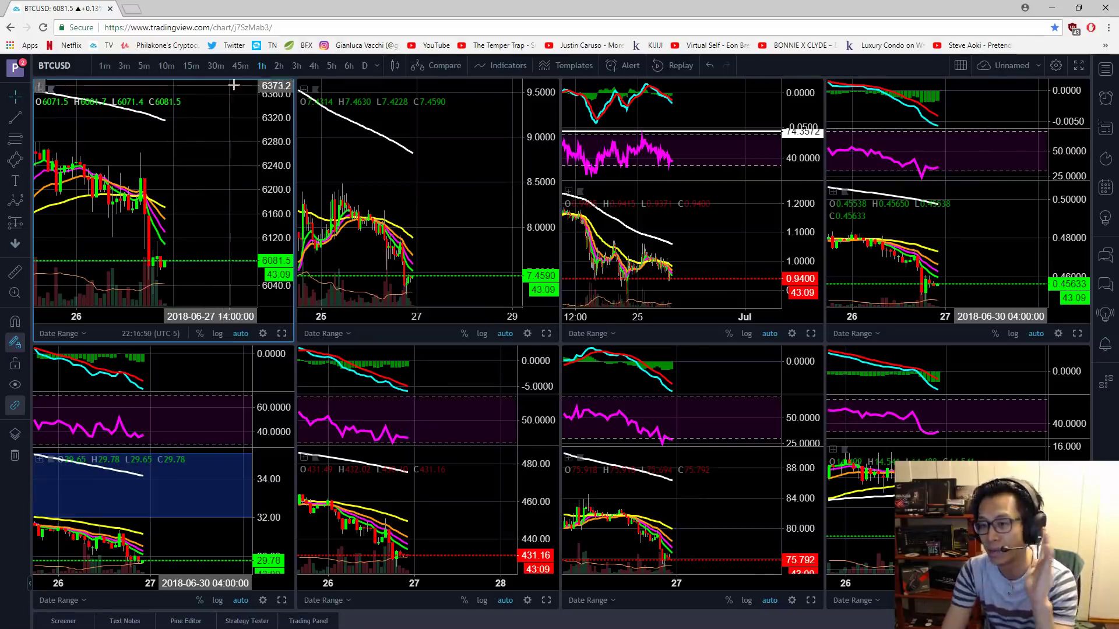
click(222, 62)
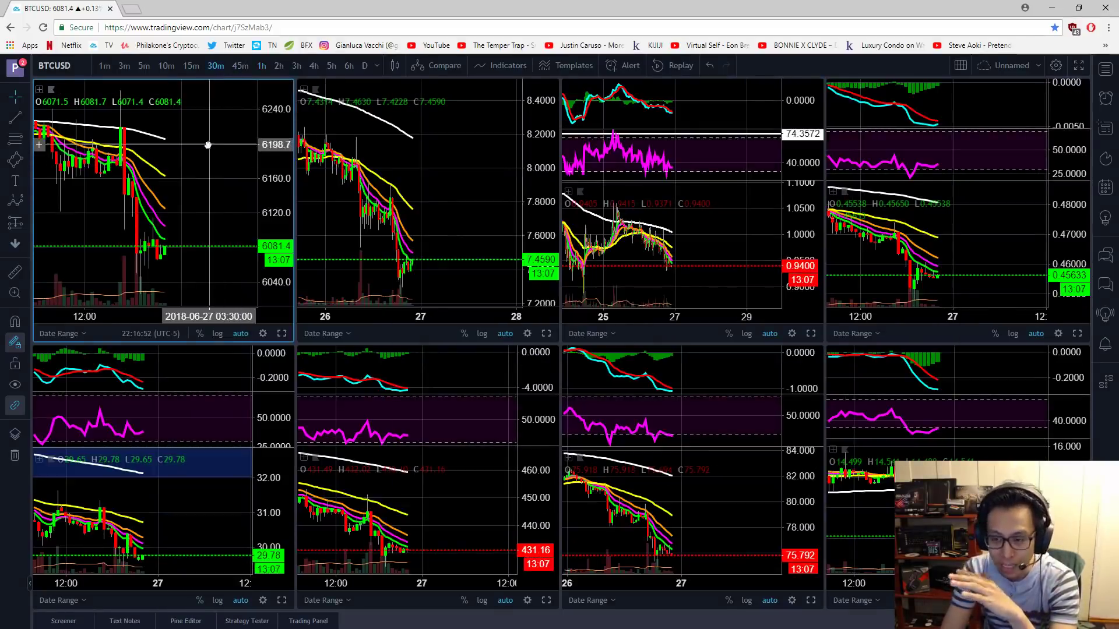
click(260, 65)
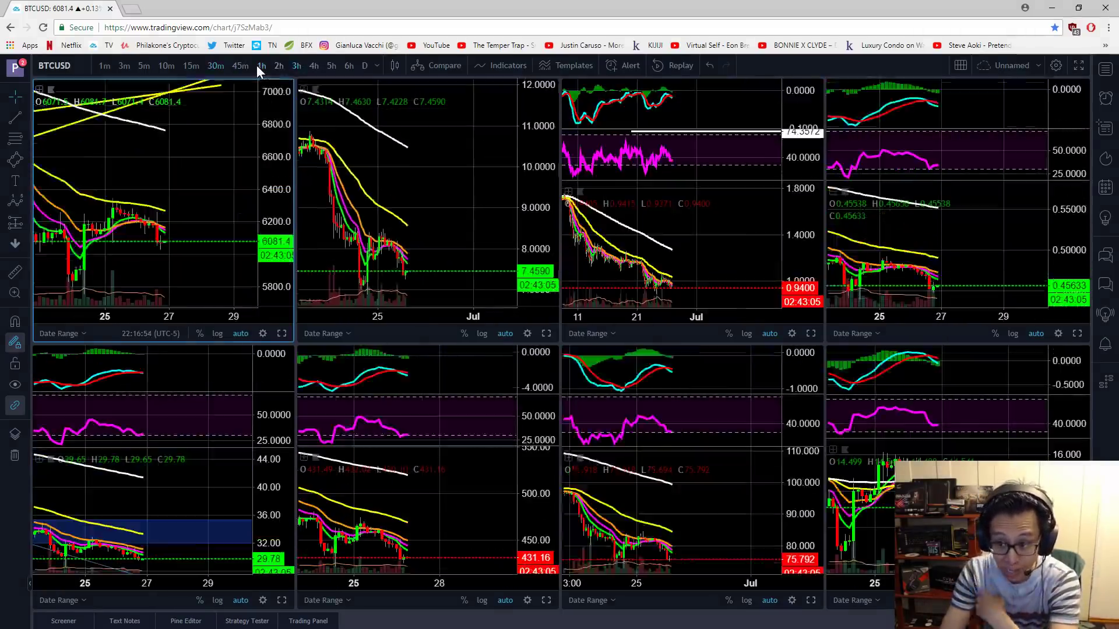
scroll(245, 205, down, 1)
scroll(206, 198, up, 4)
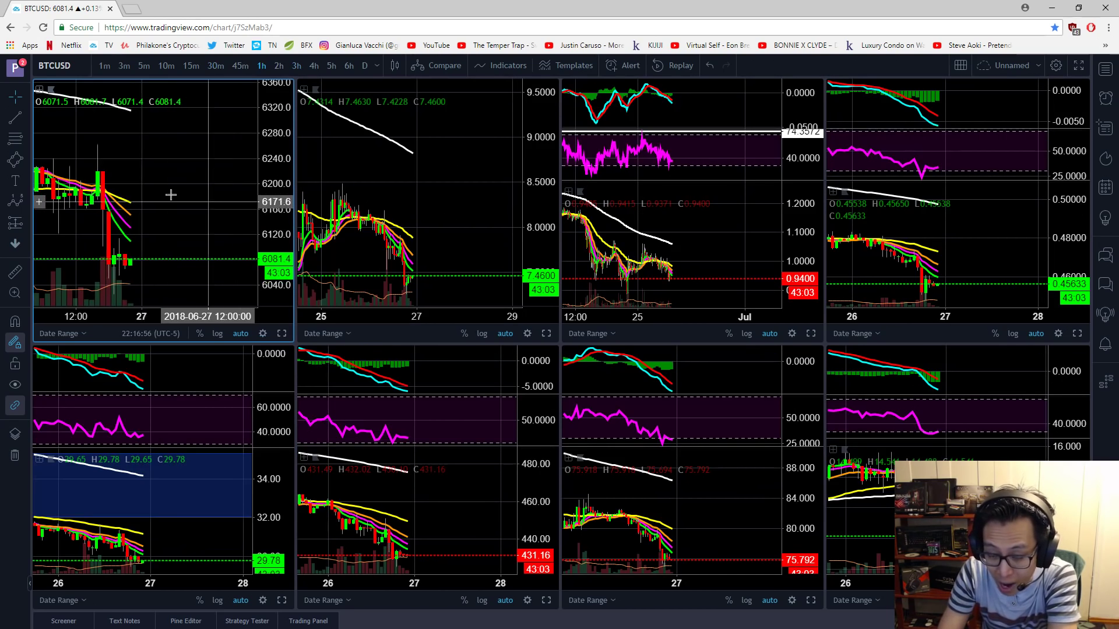
drag(142, 194, 217, 185)
scroll(217, 184, down, 2)
drag(156, 248, 194, 138)
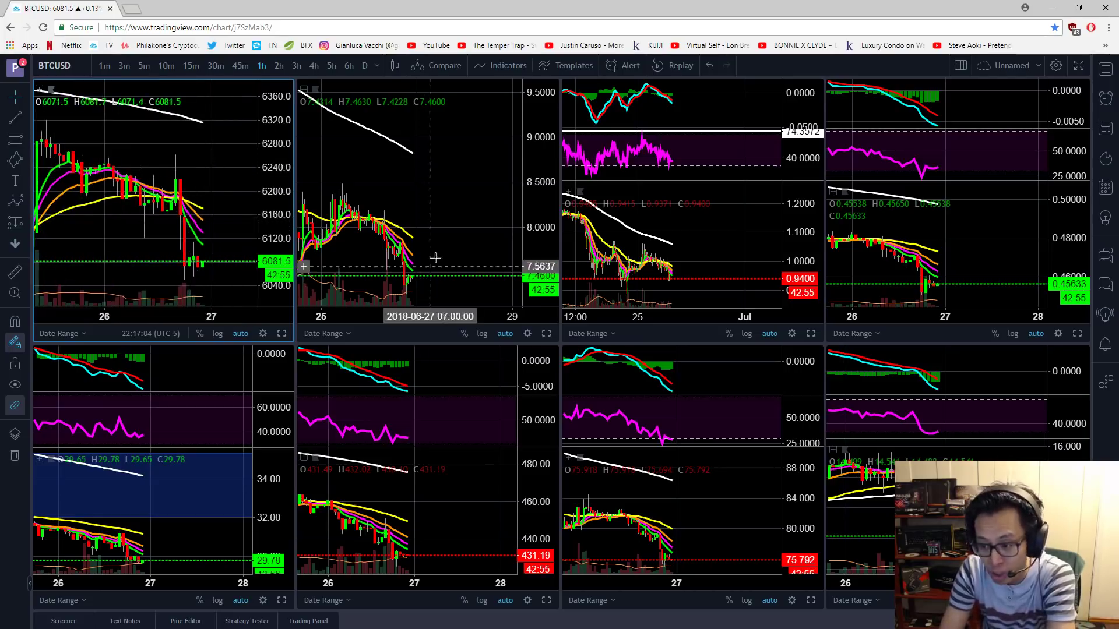
- Examine the recent hourly EOSUSD and IOTUSD price action and reset the IOTUSD chart view
scroll(449, 215, up, 5)
drag(715, 219, 838, 245)
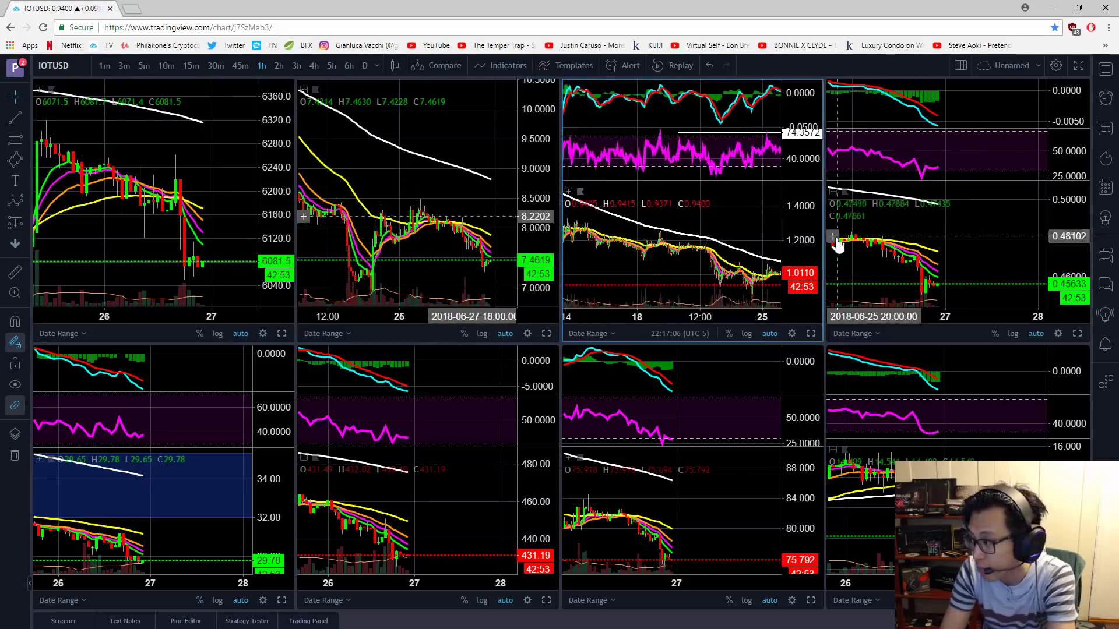
scroll(731, 245, up, 2)
drag(739, 229, 631, 225)
click(634, 226)
scroll(639, 230, up, 3)
right_click(681, 244)
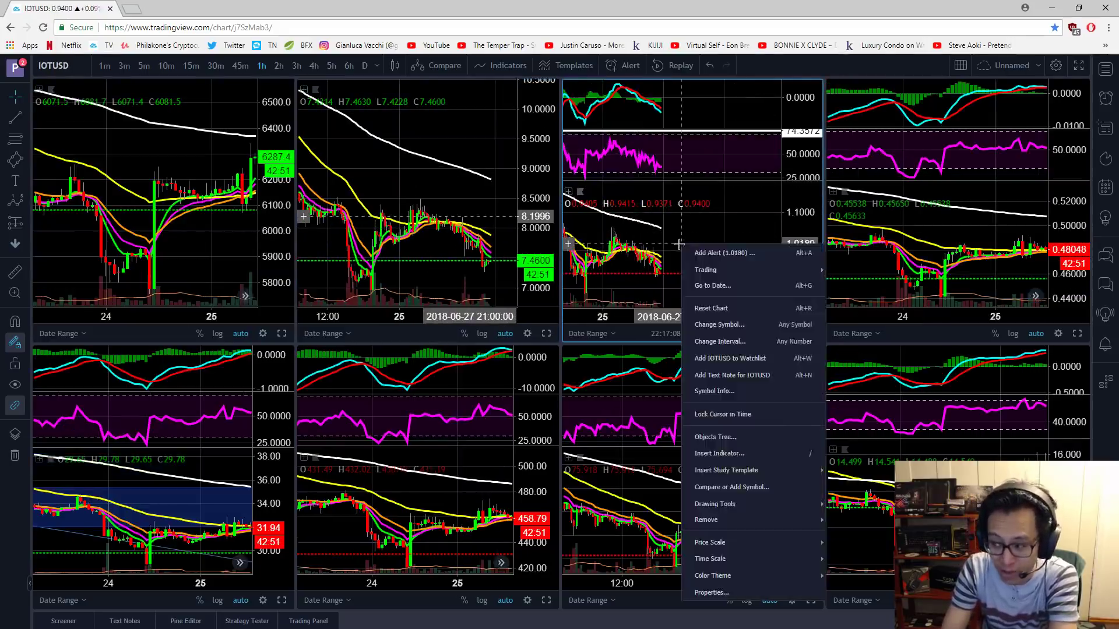
click(711, 308)
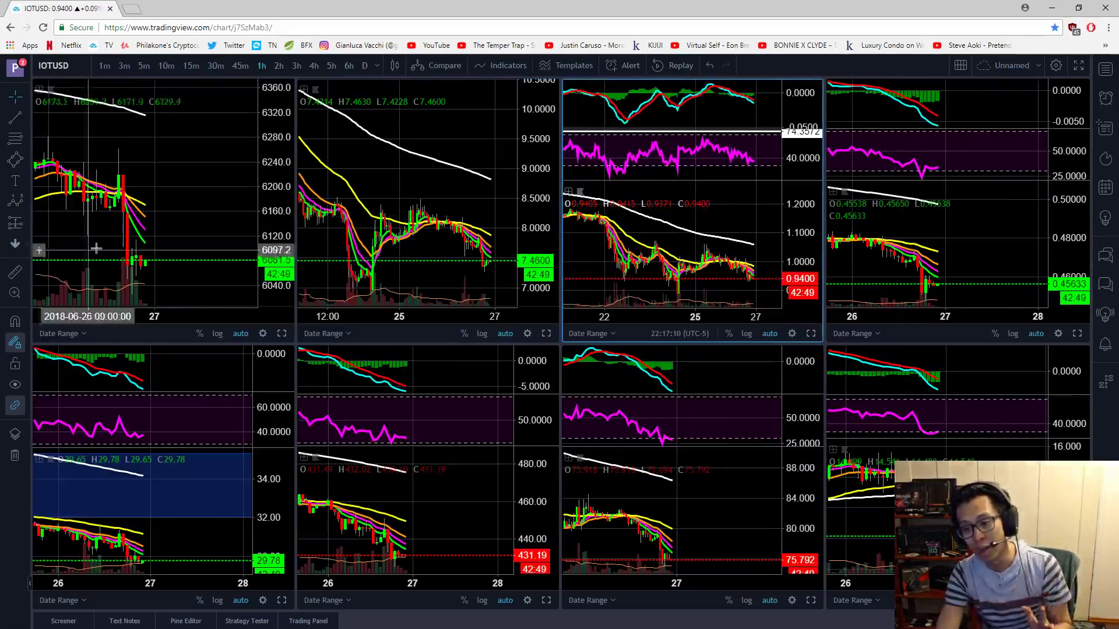
click(96, 249)
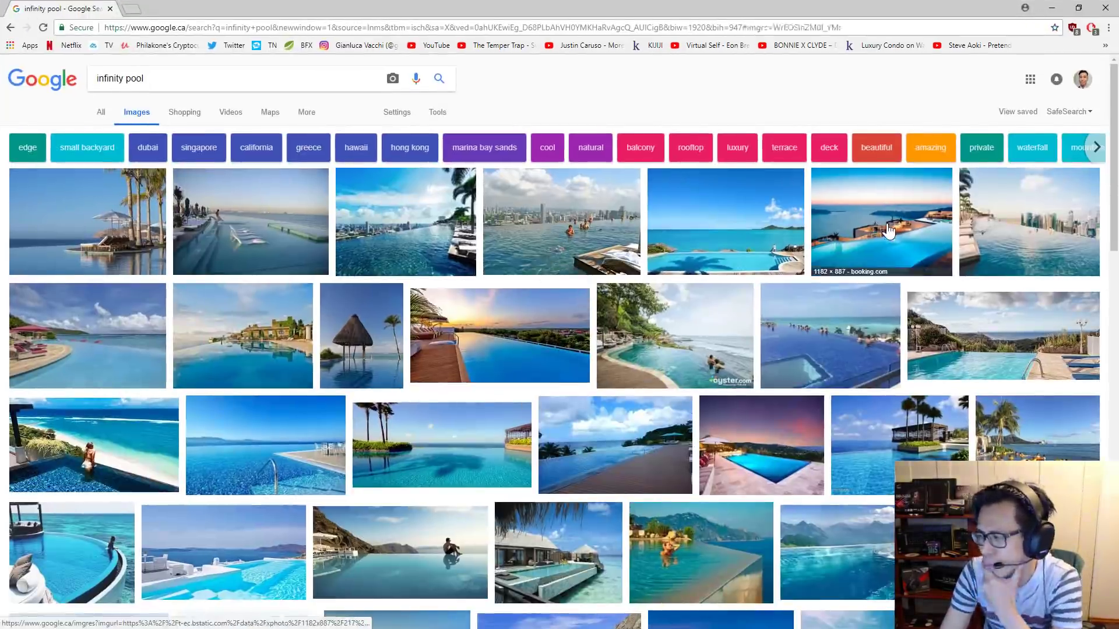
- View several infinity pool images enlarged in the Google Images results, starting with Hotel Grace Santorini, and look through the remaining results
click(889, 231)
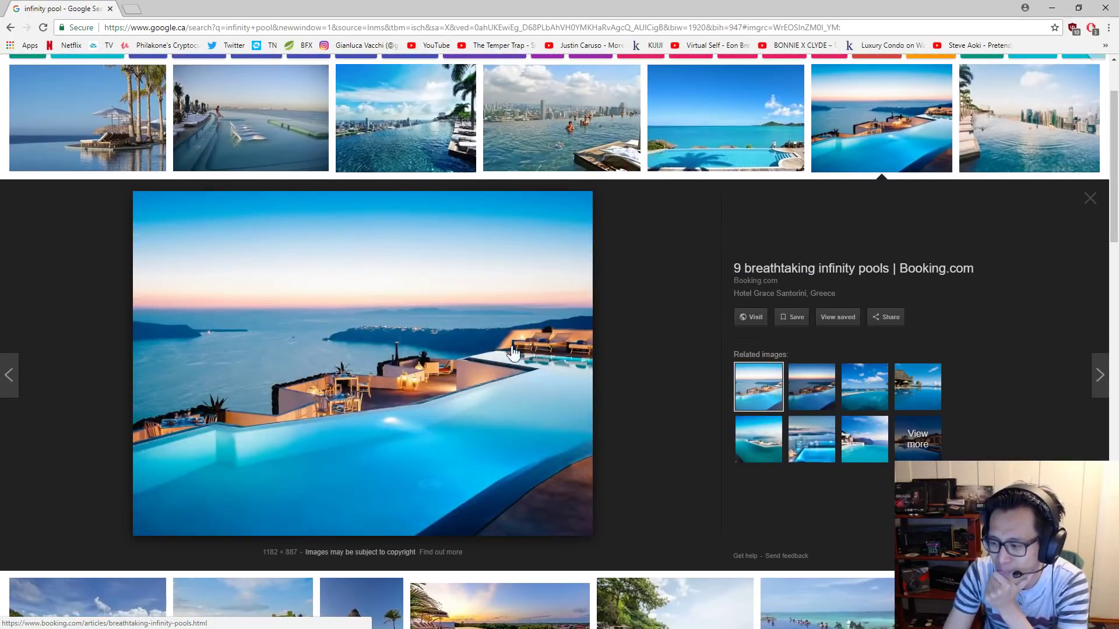
click(1101, 382)
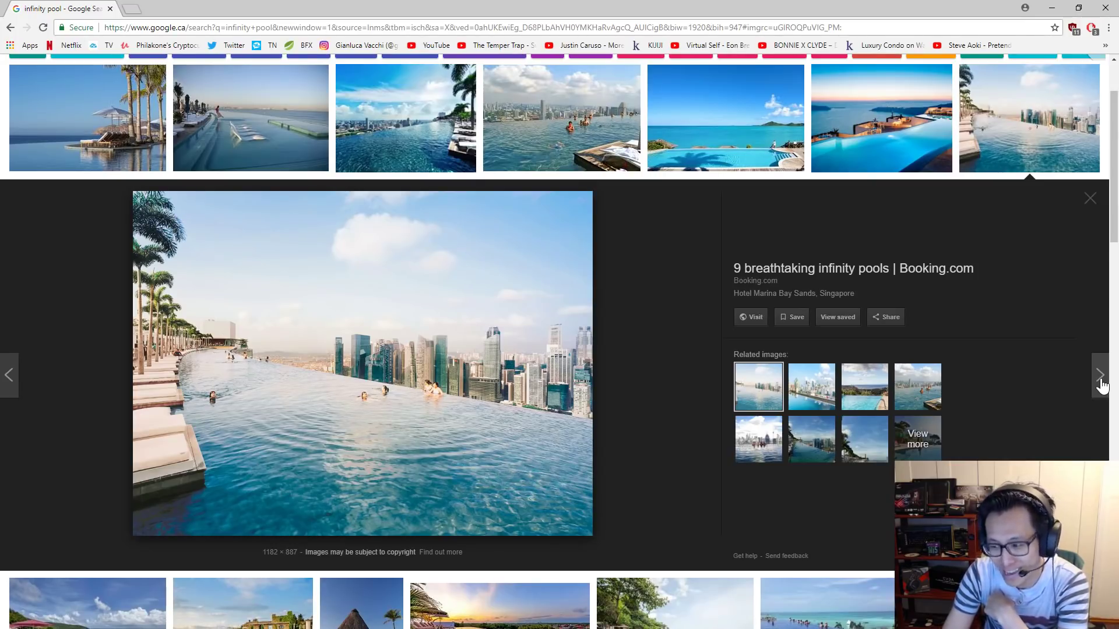
click(1101, 384)
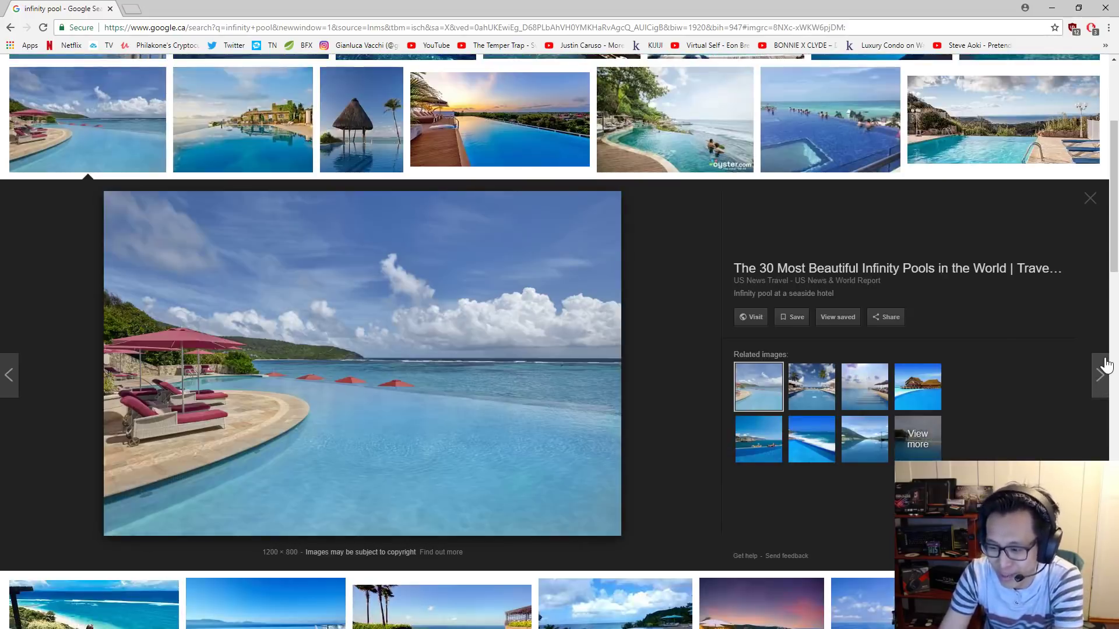
click(1103, 373)
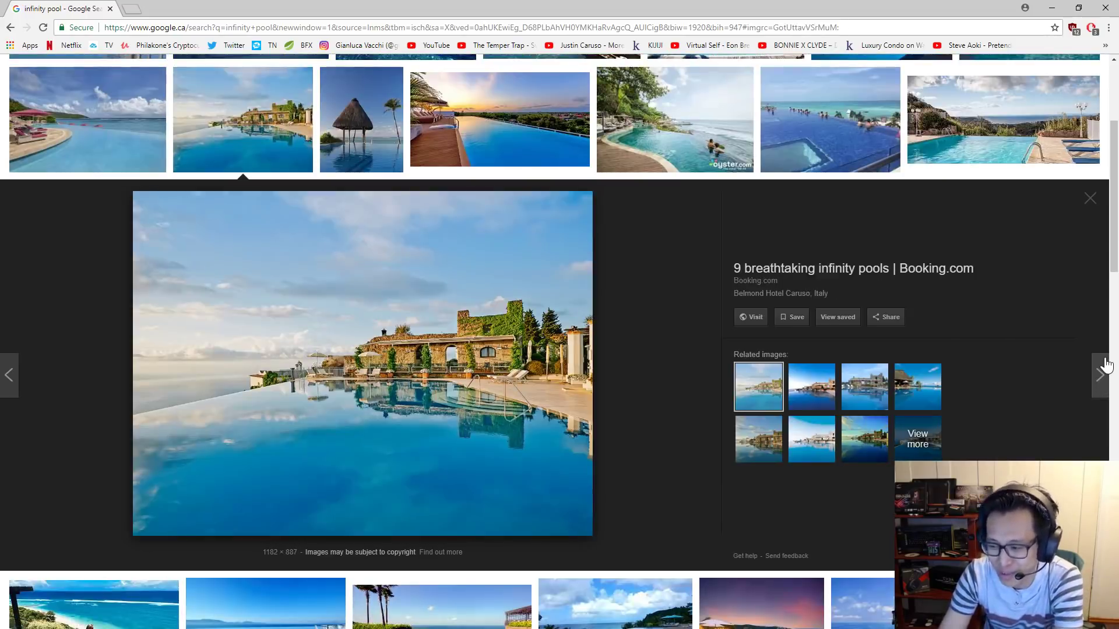
click(1087, 204)
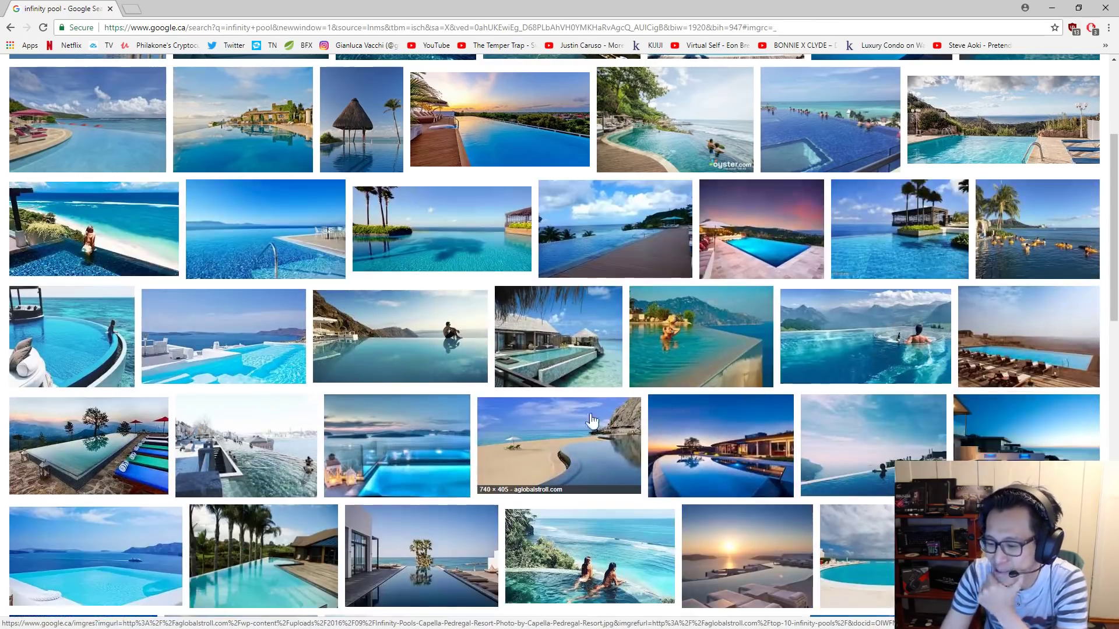
scroll(542, 428, up, 2)
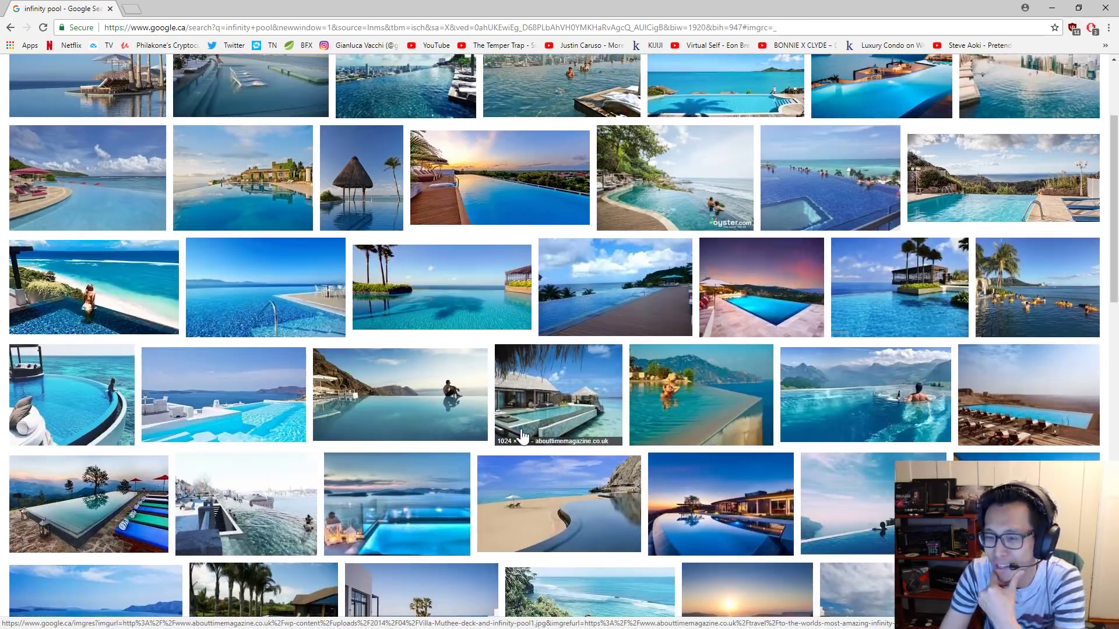
scroll(521, 436, up, 1)
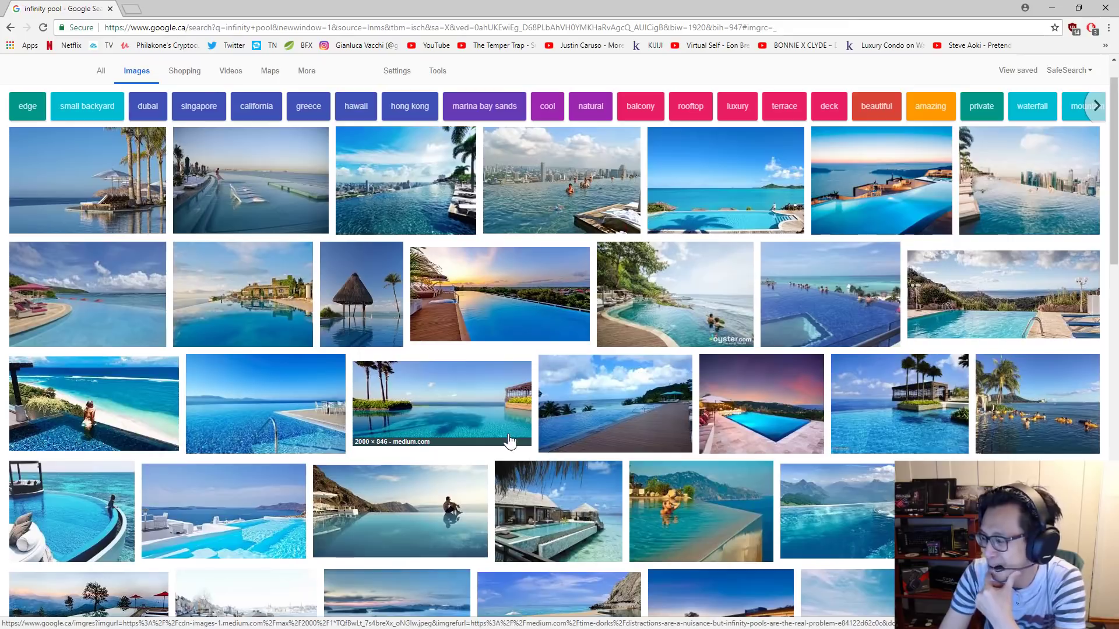
scroll(454, 373, down, 2)
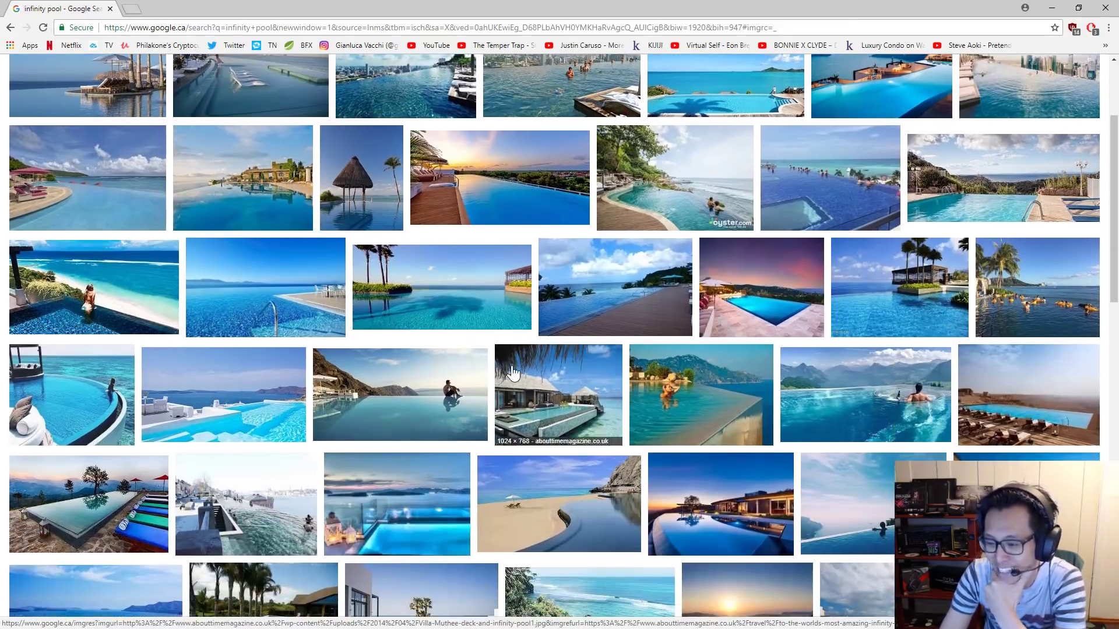
scroll(466, 412, down, 2)
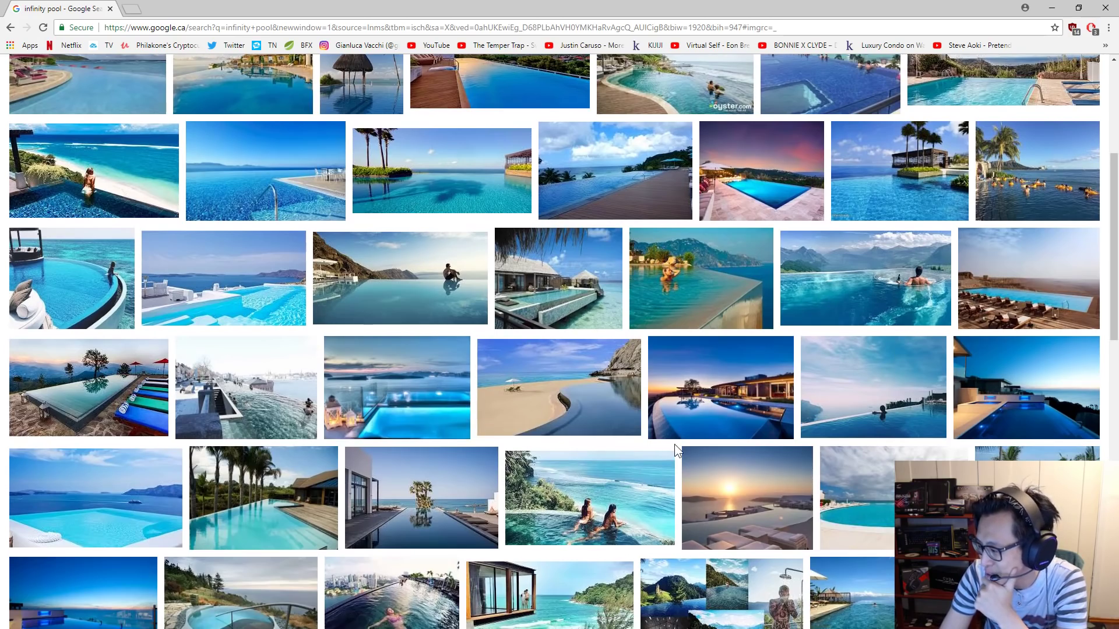
scroll(673, 444, down, 2)
scroll(564, 440, up, 7)
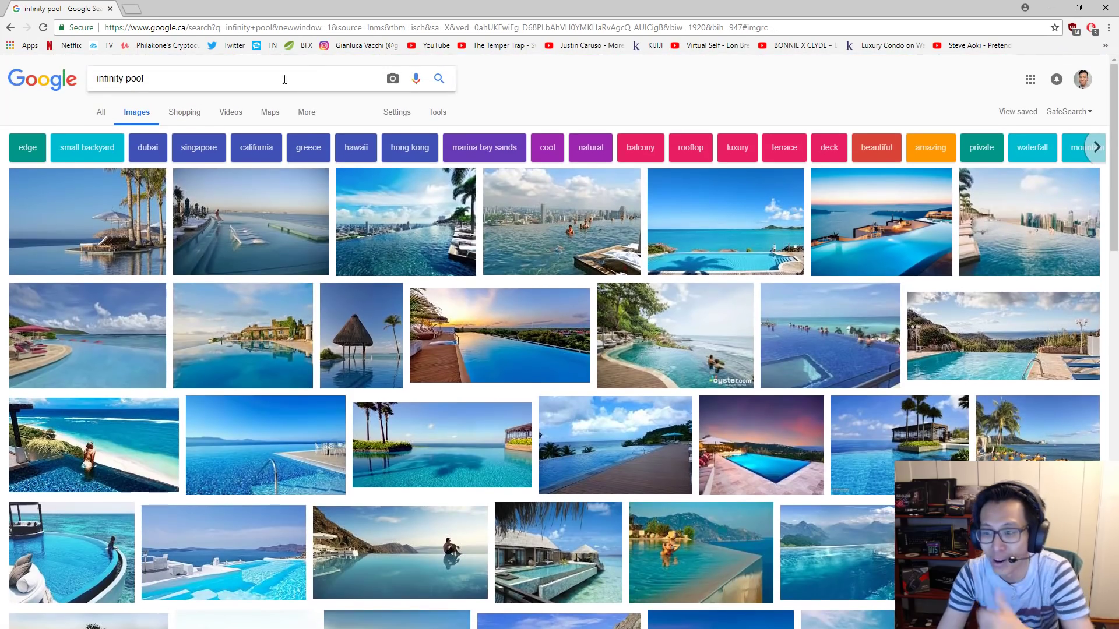
- Search Google Images for "thailand hut beach"
double_click(277, 79)
key(ctrl+a)
text(thai)
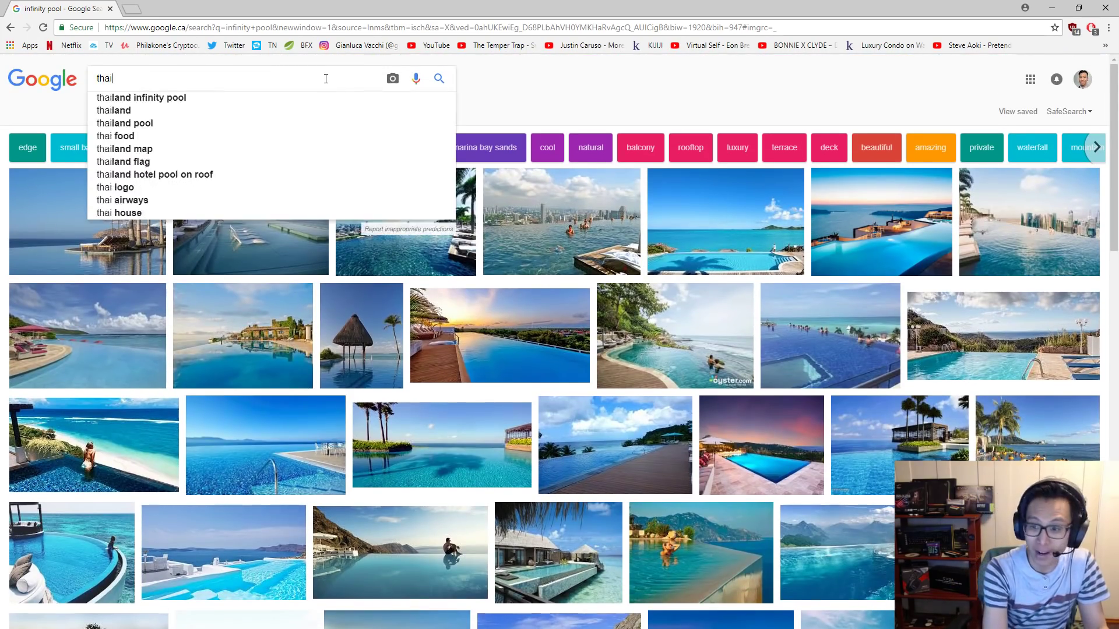
text(land h)
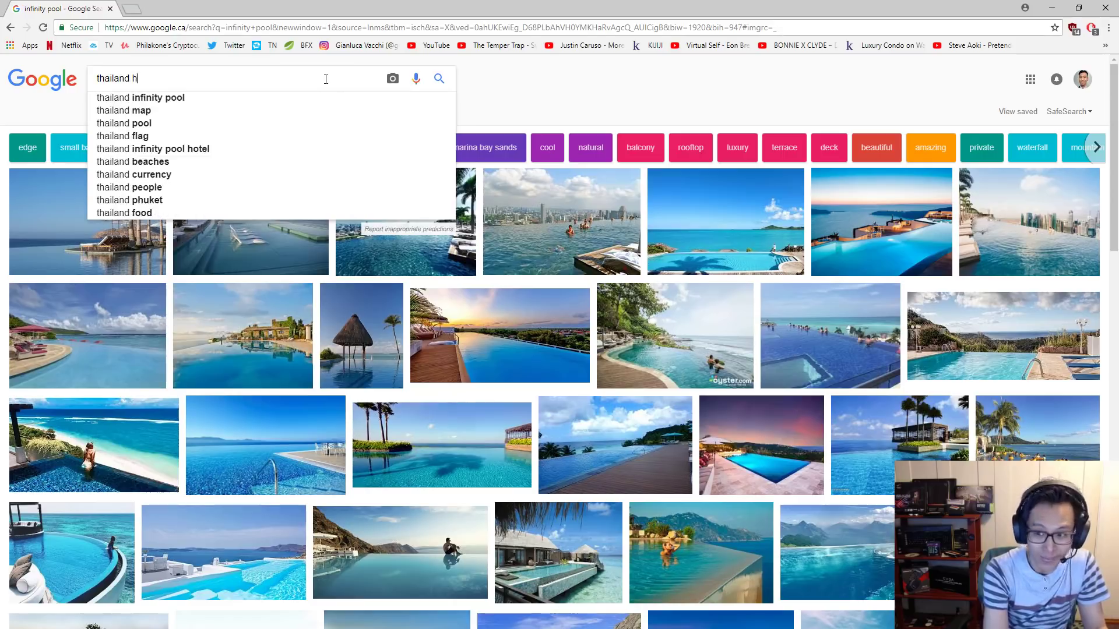
text(ut beach)
key(Return)
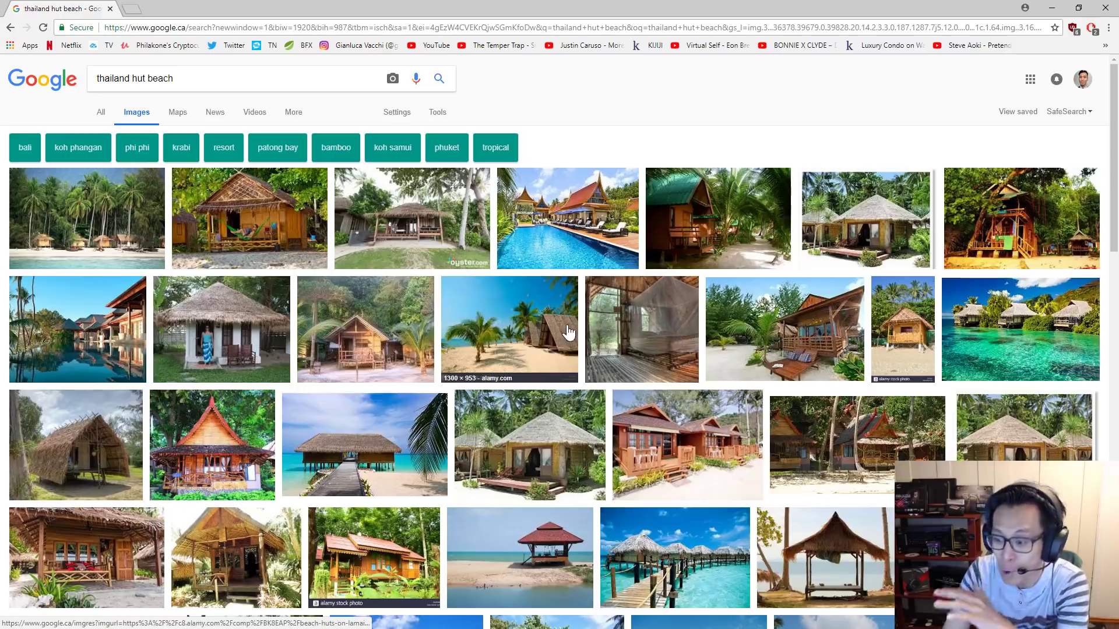
- View the enlarged image of the thatched hut over the water, and close the image search window to return to TradingView
click(346, 439)
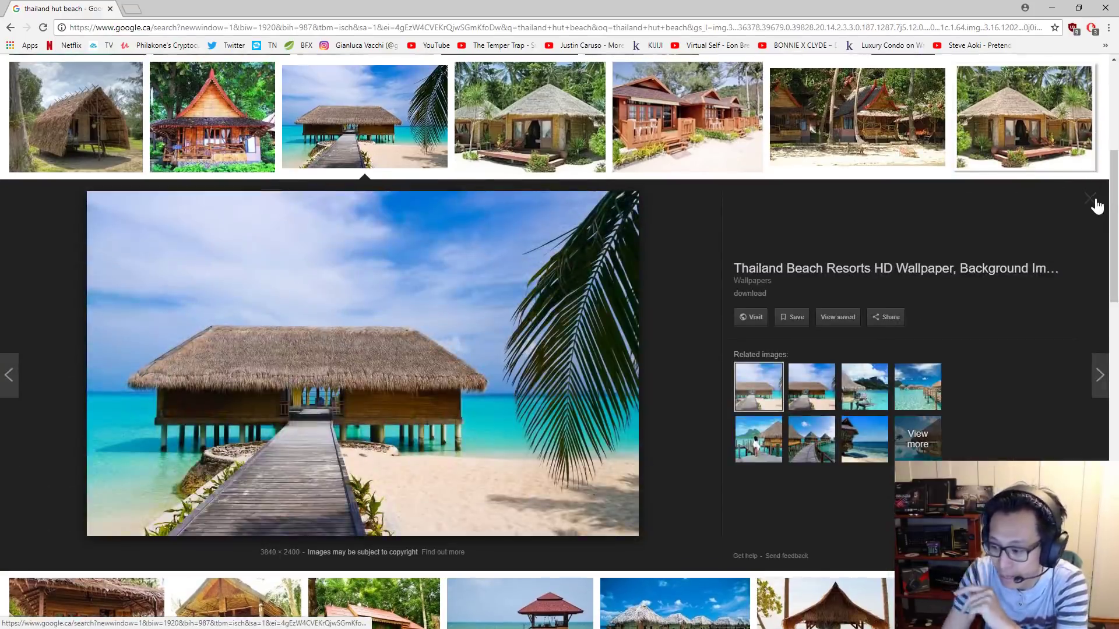
click(1091, 199)
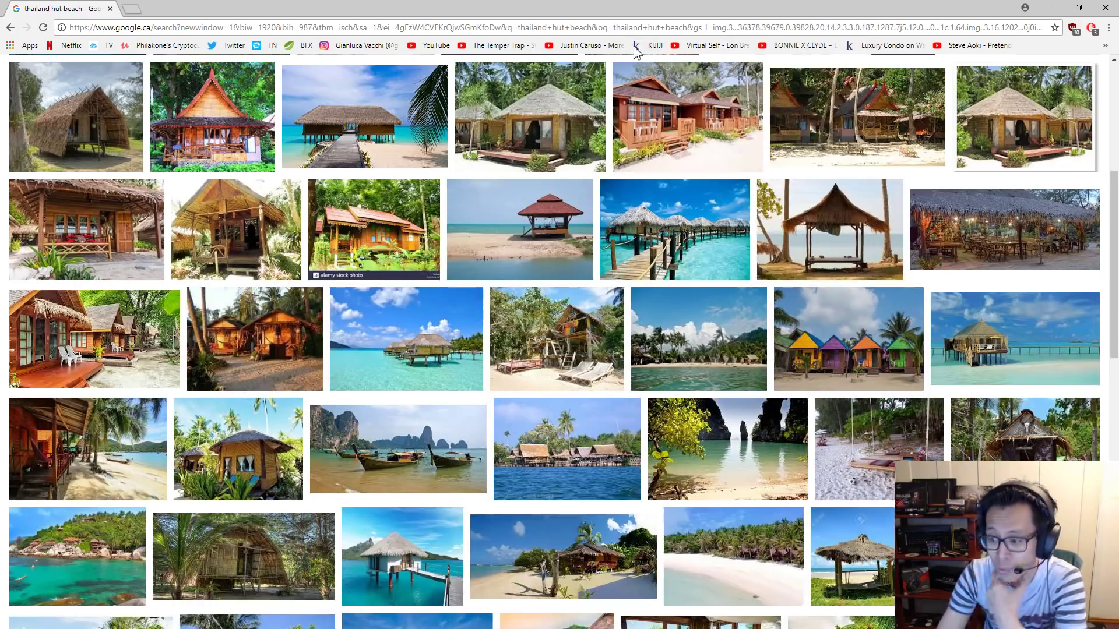
click(1106, 8)
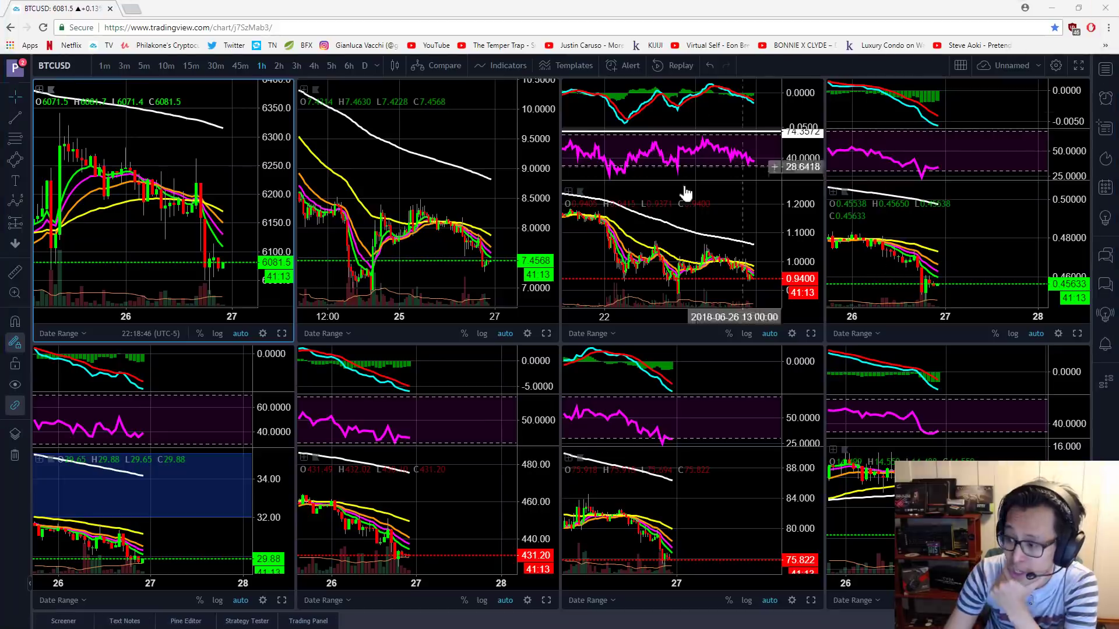
- Examine the hourly BTCUSD candles around the June 26 drop in the eight-chart layout
drag(130, 238, 142, 239)
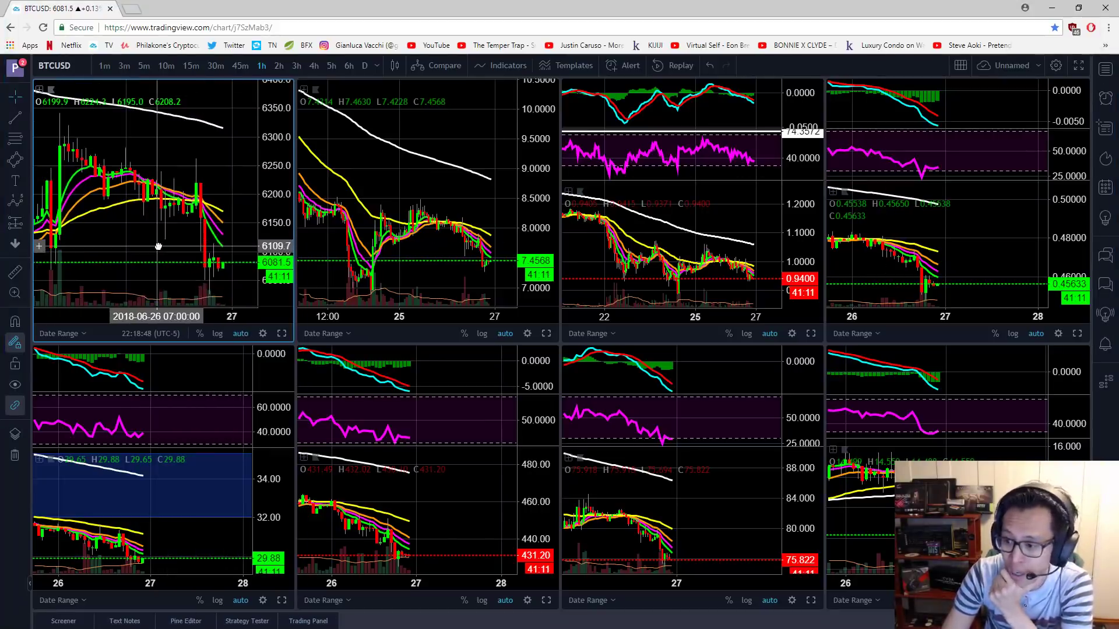
right_click(152, 240)
click(132, 235)
scroll(133, 235, up, 3)
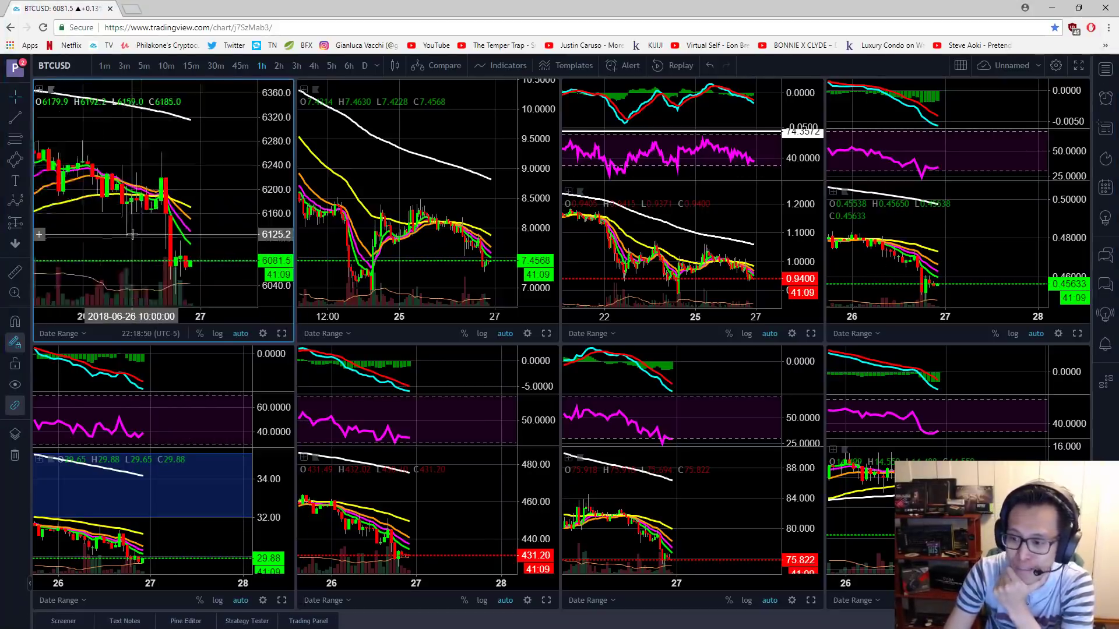
right_click(217, 179)
click(175, 159)
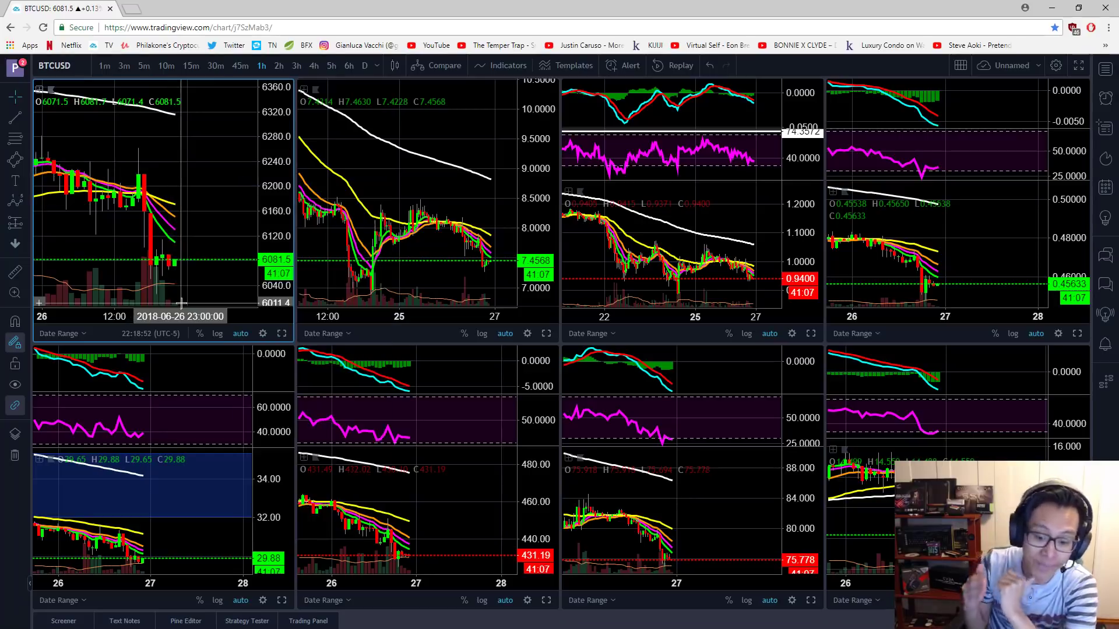